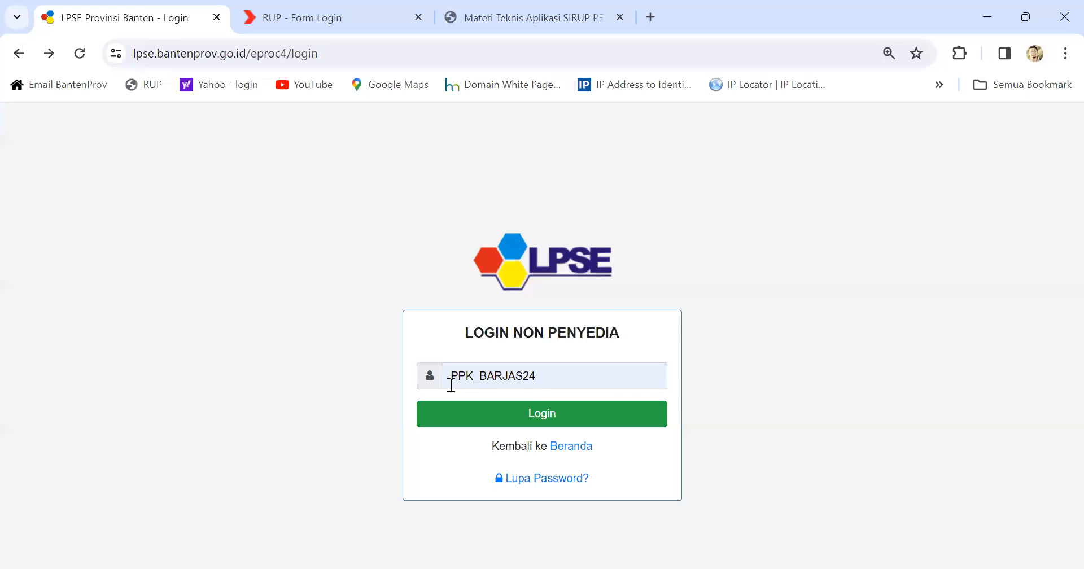
# Step: Start the SPSE login as a NON PENYEDIA user and submit the PPK username
pyautogui.click(565, 419)
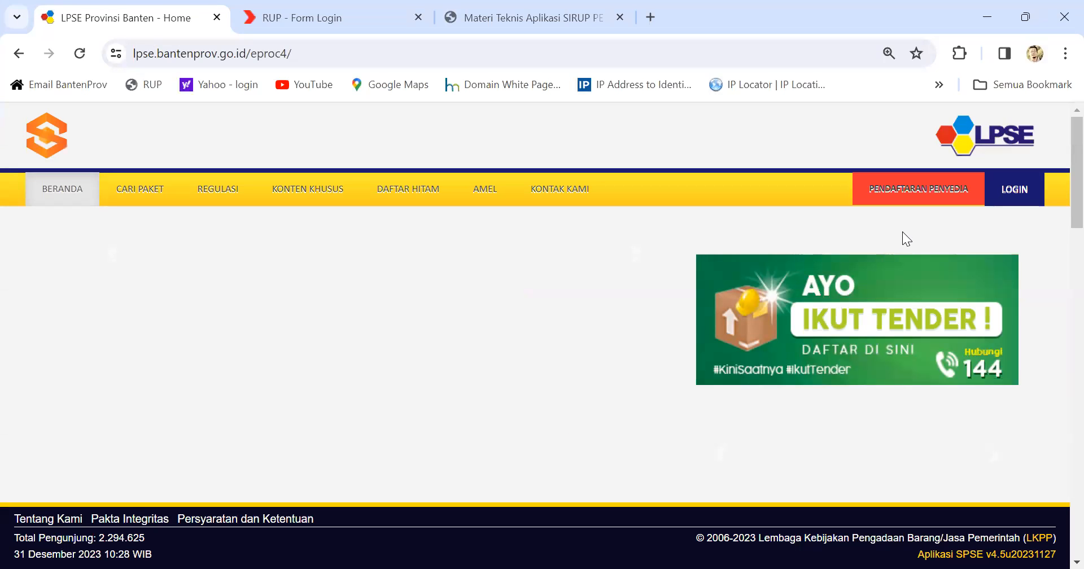
pyautogui.click(1014, 190)
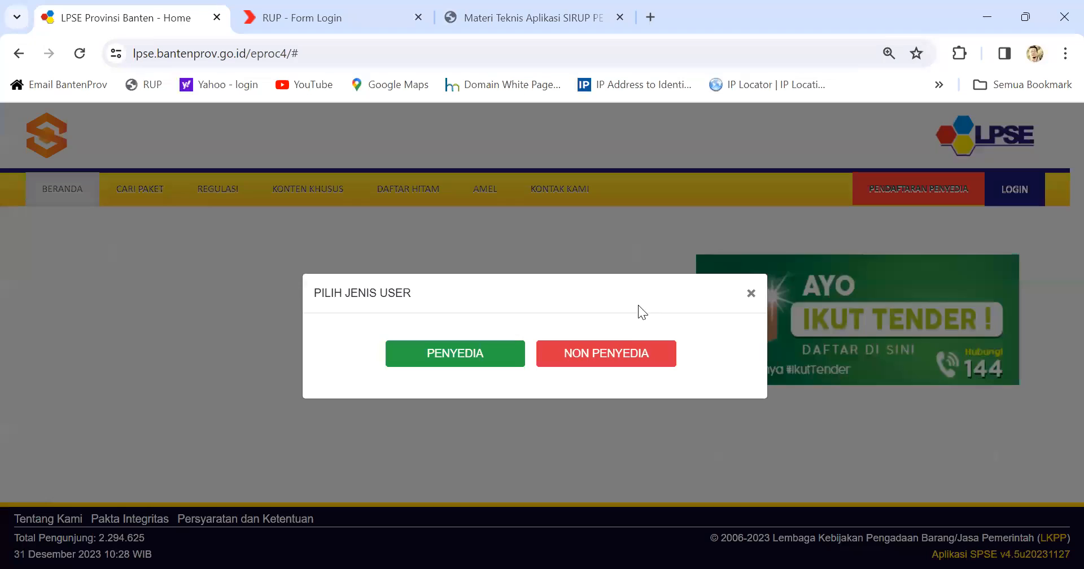
pyautogui.click(606, 351)
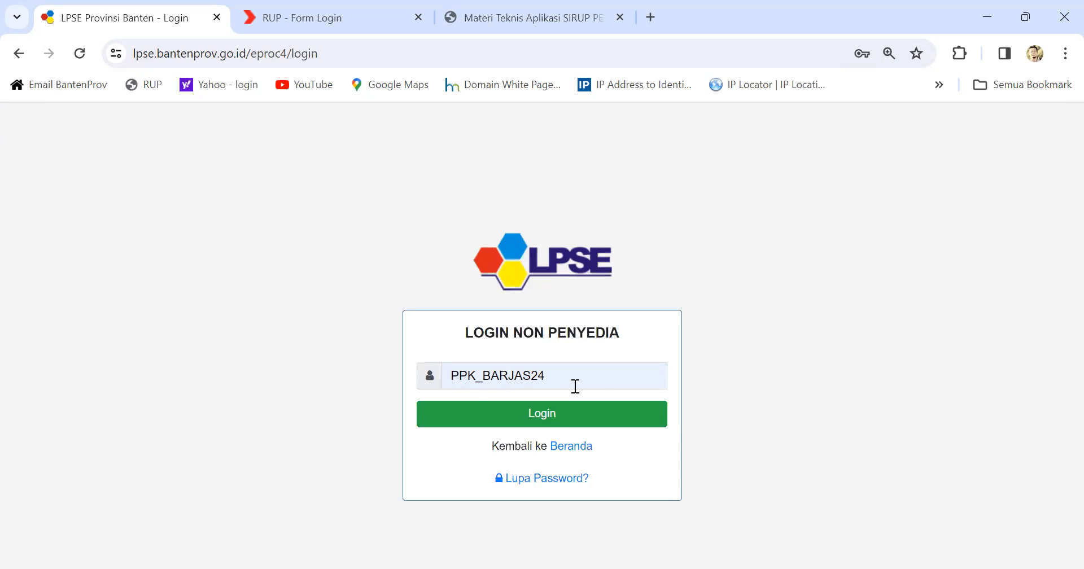
pyautogui.click(539, 418)
# Step: Enter the password and captcha code, log in, and accept the notice to reach Beranda
pyautogui.click(463, 396)
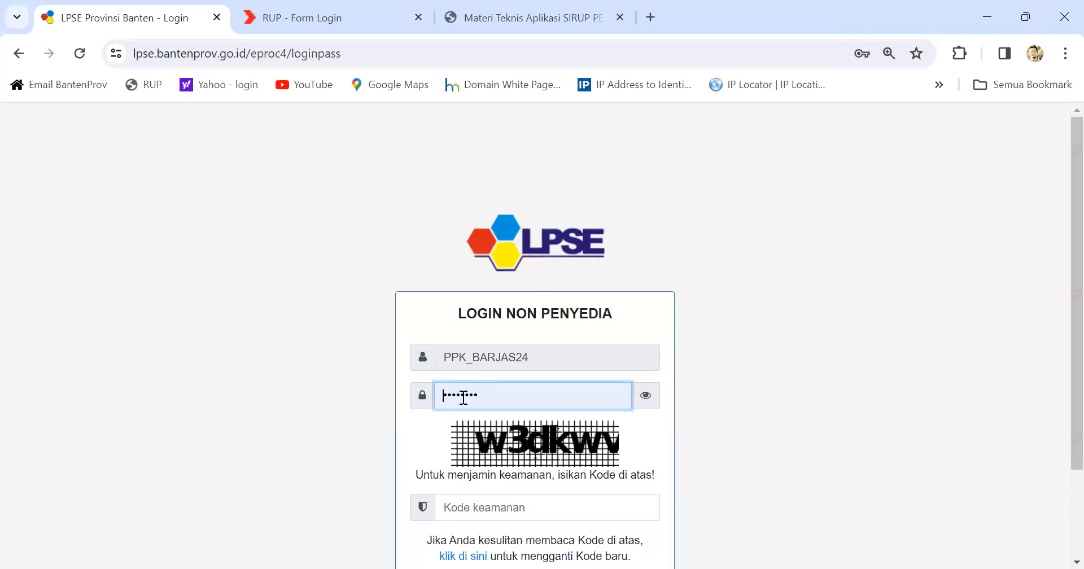
pyautogui.scroll(-2, 511, 395)
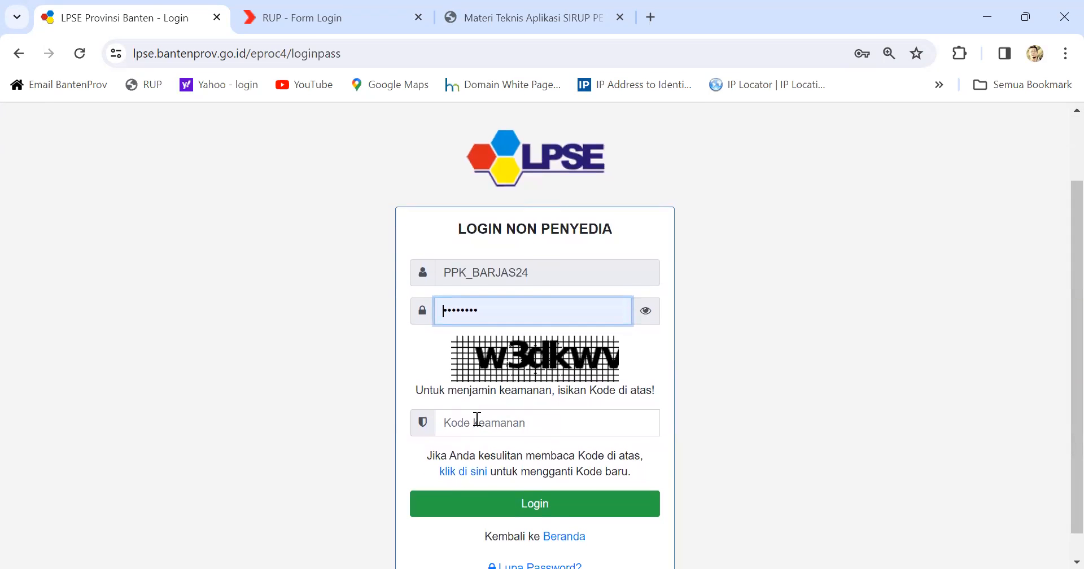
pyautogui.scroll(-1, 491, 414)
pyautogui.click(492, 389)
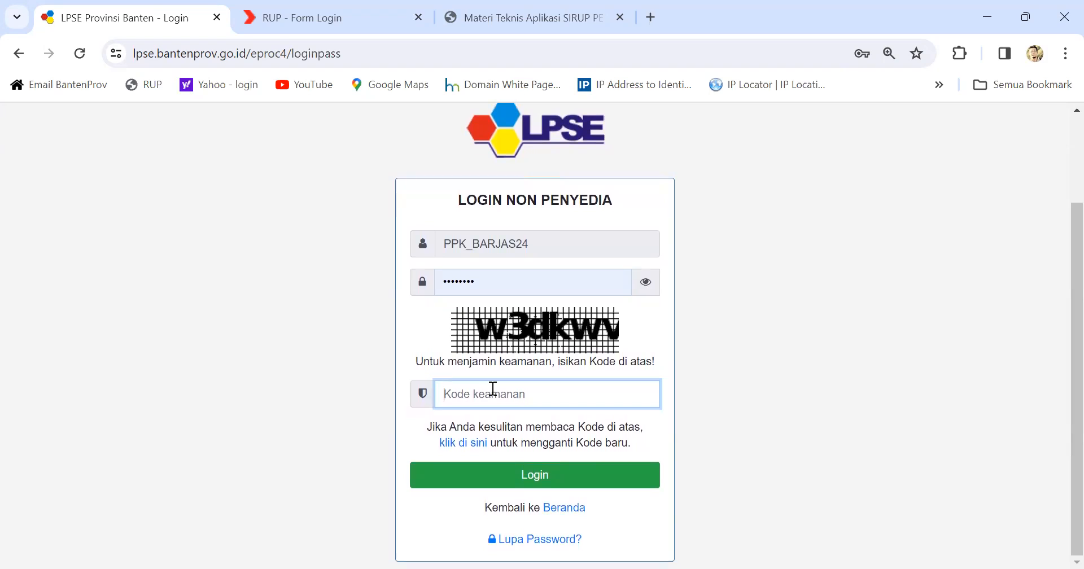
pyautogui.write('w3dkwv')
pyautogui.click(525, 475)
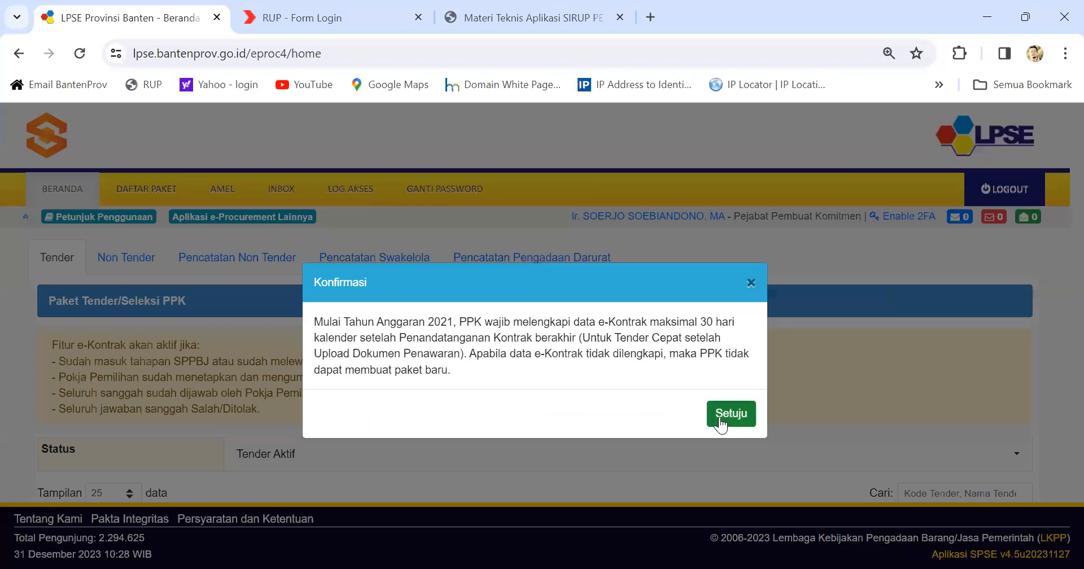
pyautogui.click(721, 420)
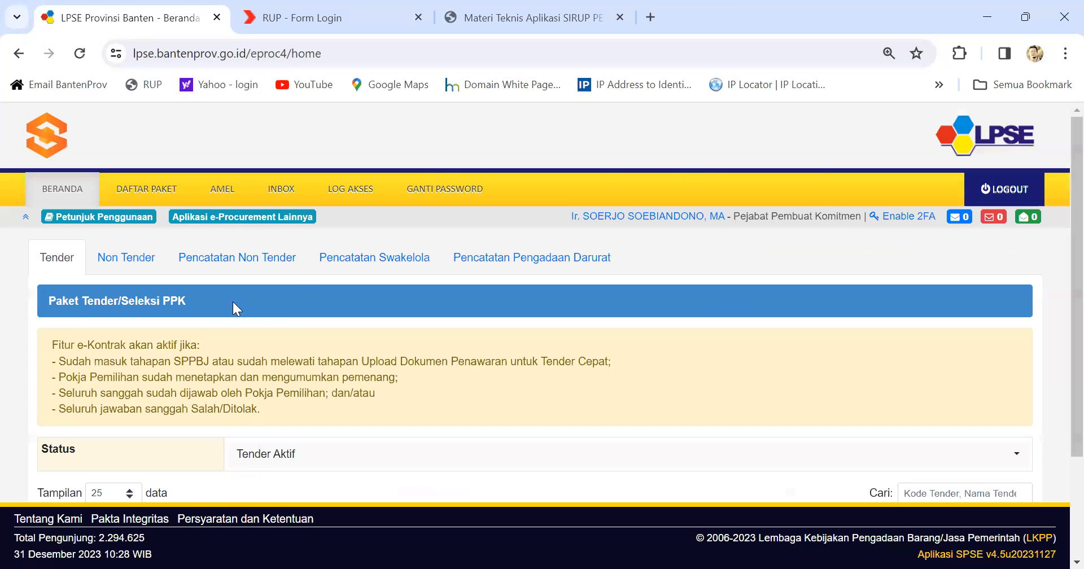
# Step: From Aplikasi e-Procurement Lainnya, launch Aplikasi SiRUP production and switch to its login tab
pyautogui.click(228, 218)
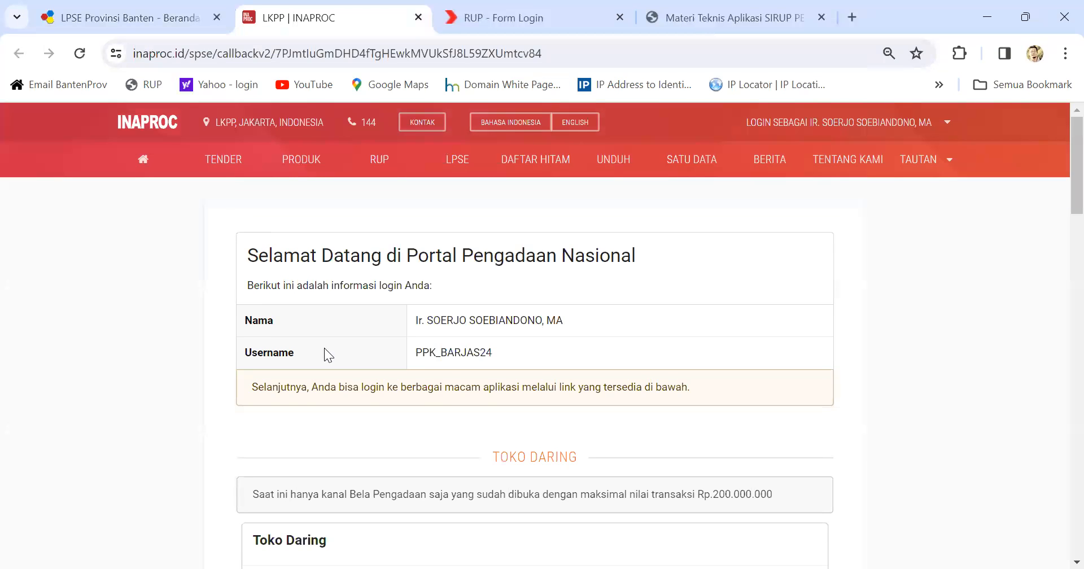
pyautogui.scroll(-6, 528, 387)
pyautogui.scroll(-1, 528, 387)
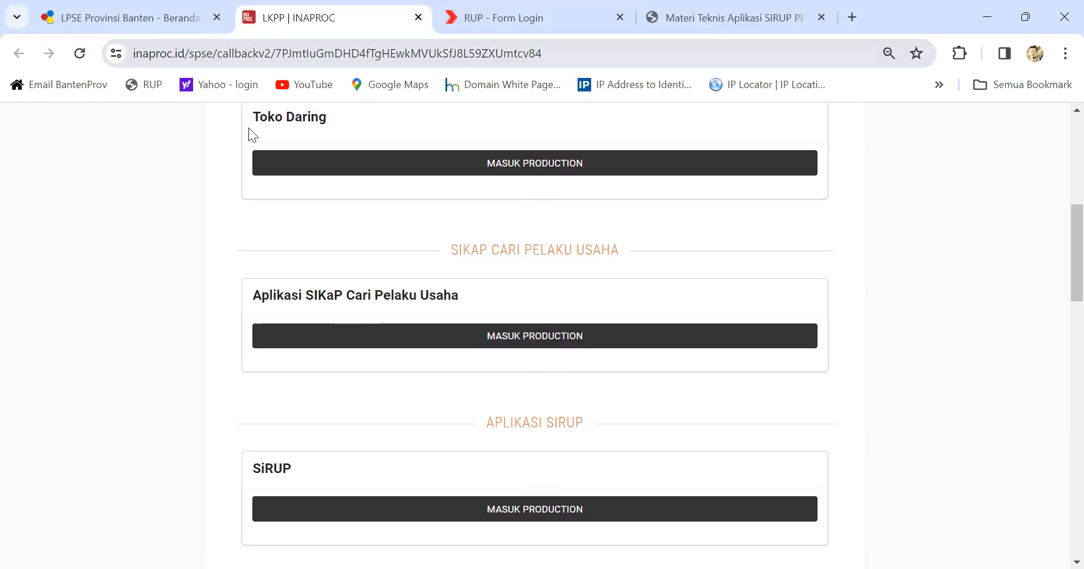
pyautogui.scroll(-1, 555, 434)
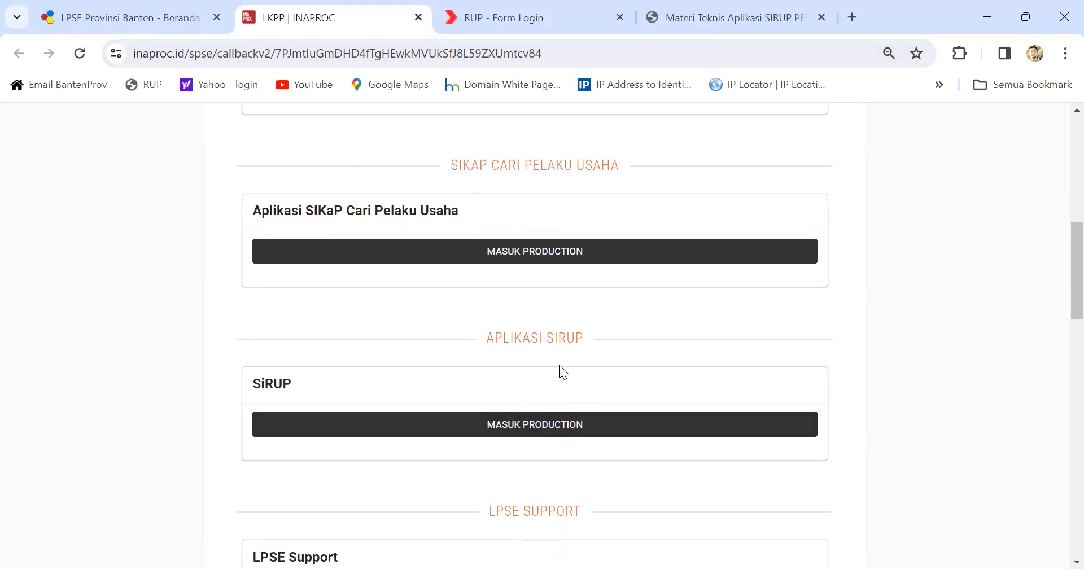
pyautogui.click(516, 425)
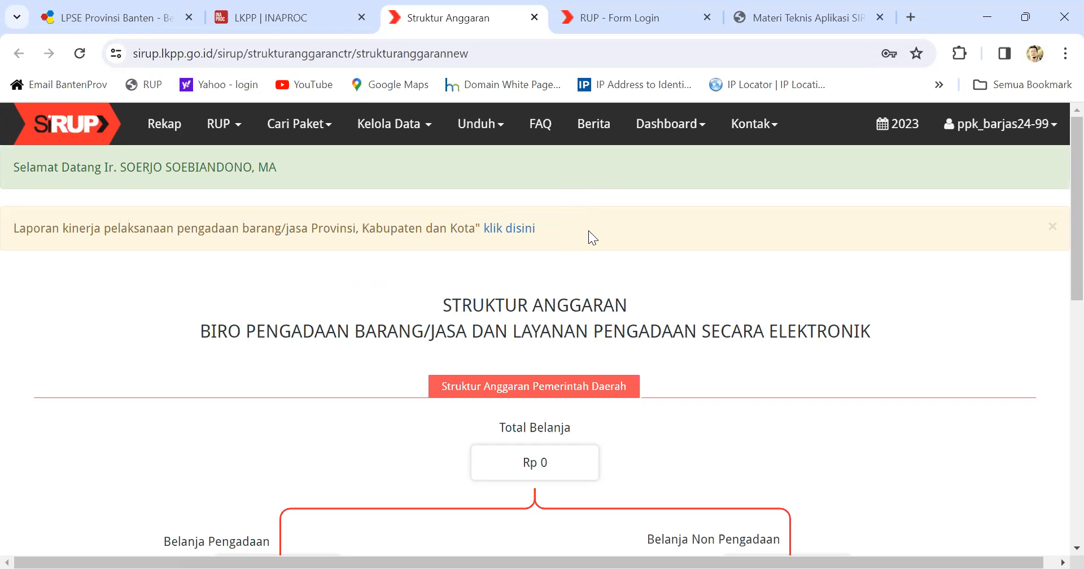
pyautogui.click(642, 16)
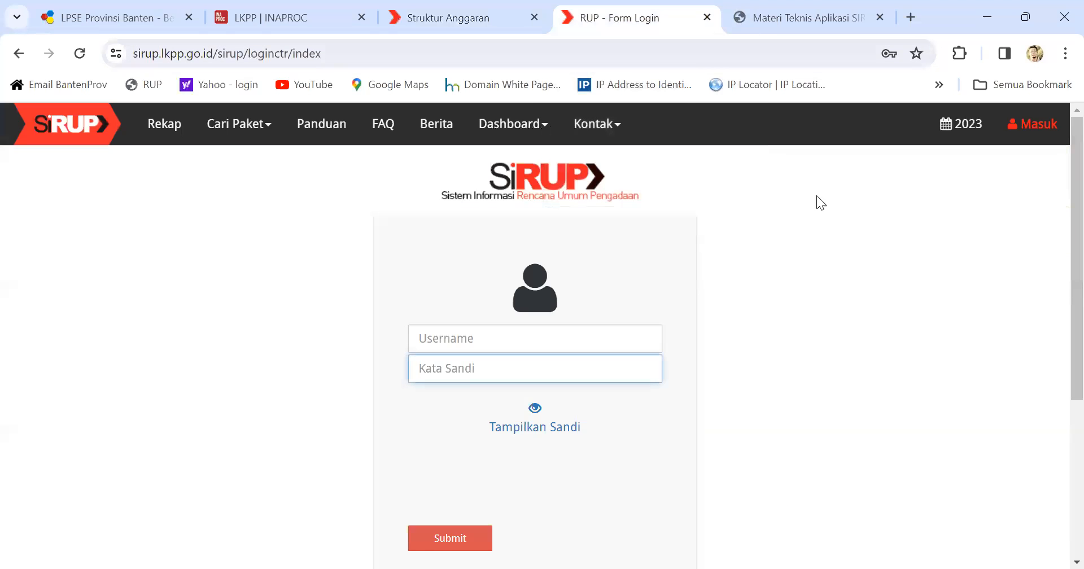
# Step: Set the budget year to 2024 and sign out of the PPK account
pyautogui.click(957, 138)
pyautogui.click(919, 183)
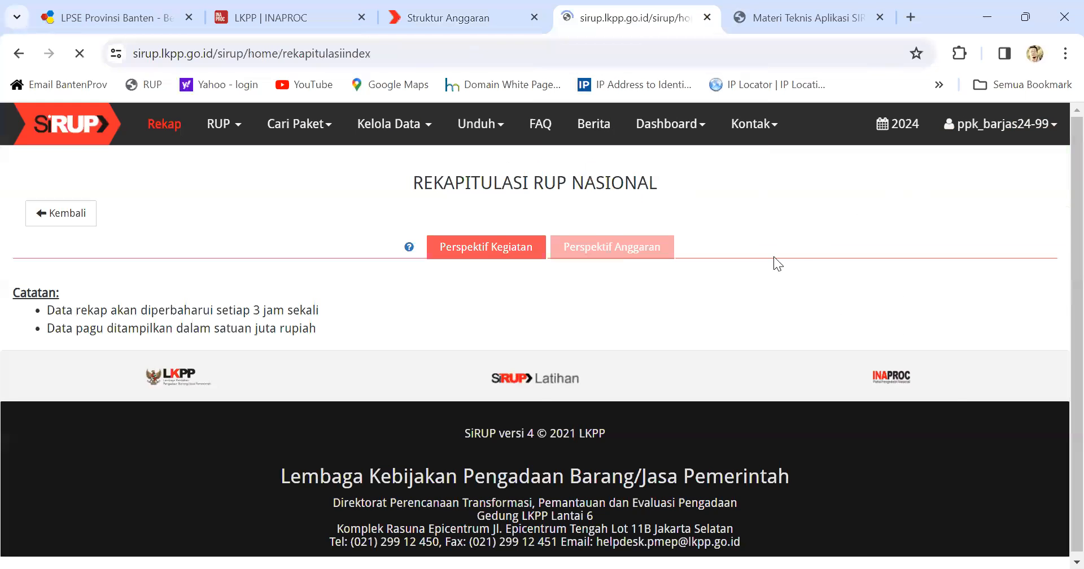
pyautogui.click(1033, 128)
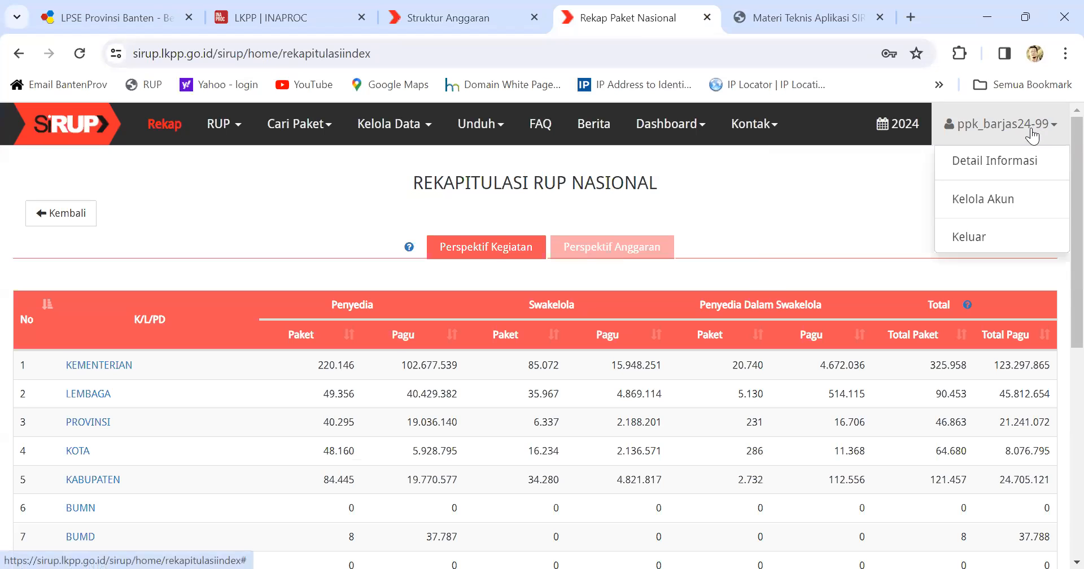
pyautogui.click(981, 239)
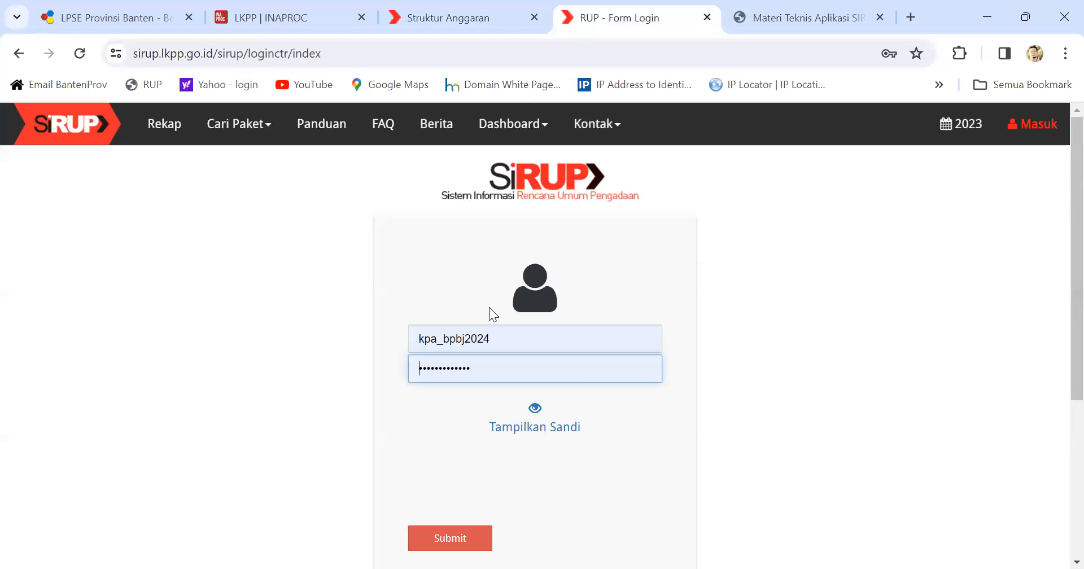
# Step: Log in to SiRUP with the KPA account credentials
pyautogui.scroll(-2, 549, 363)
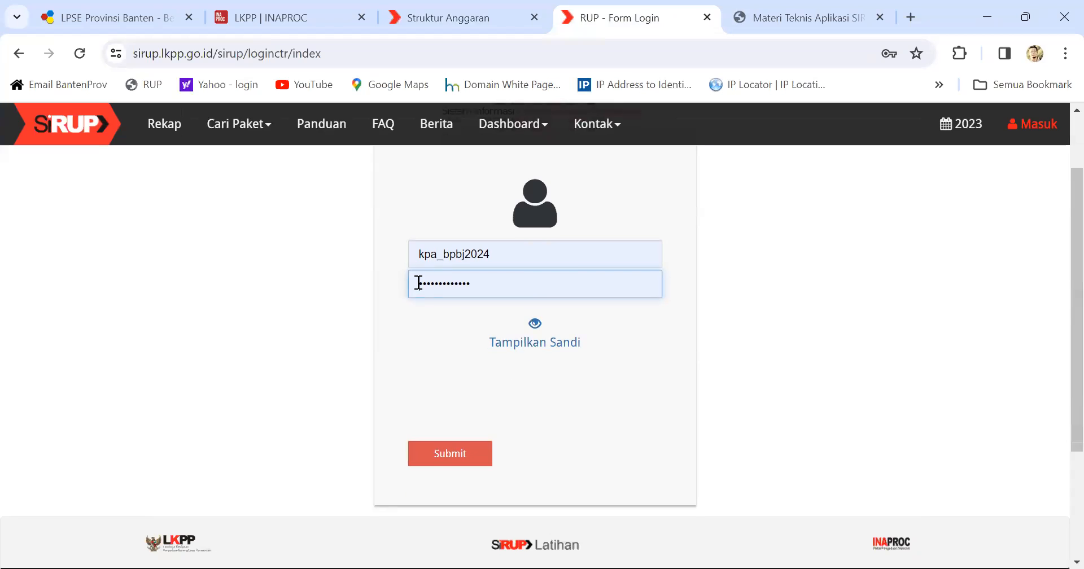
pyautogui.scroll(2, 502, 356)
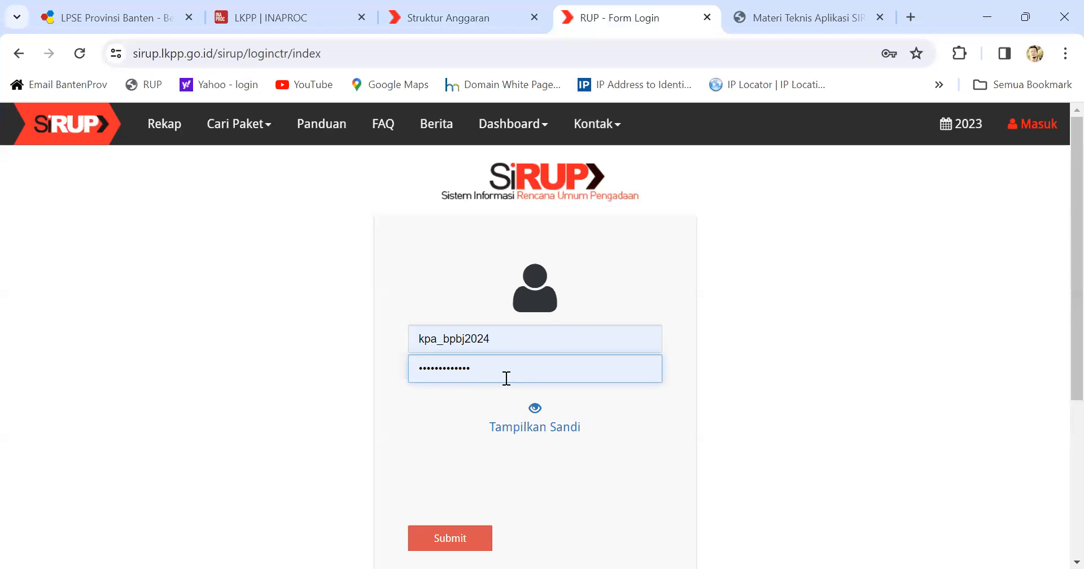
pyautogui.scroll(-3, 498, 377)
pyautogui.click(457, 455)
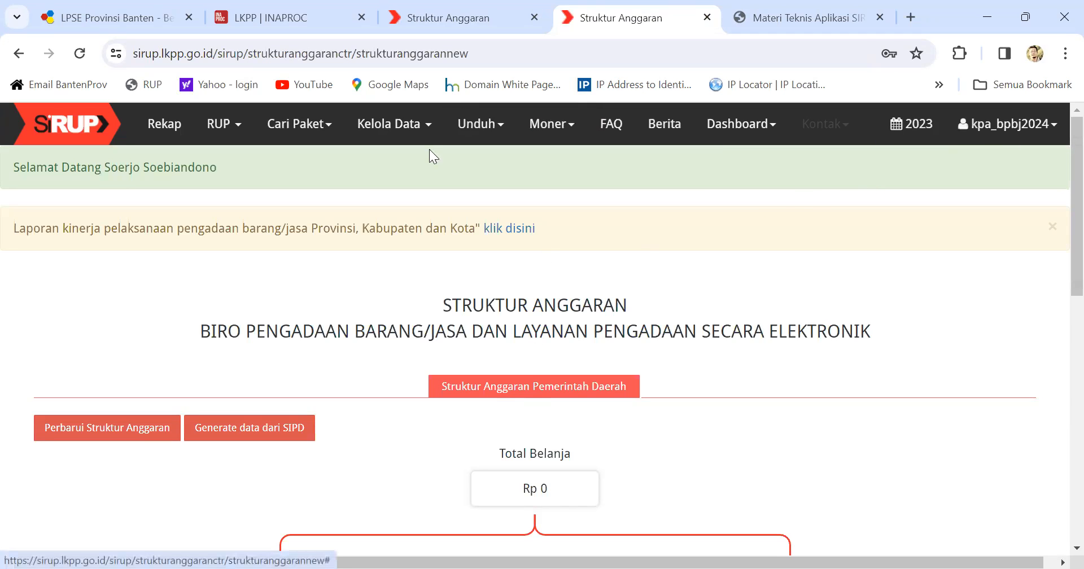
# Step: Open Kelola Data > Tarik RKAD SIPD to pull Provinsi Banten budget data
pyautogui.click(415, 135)
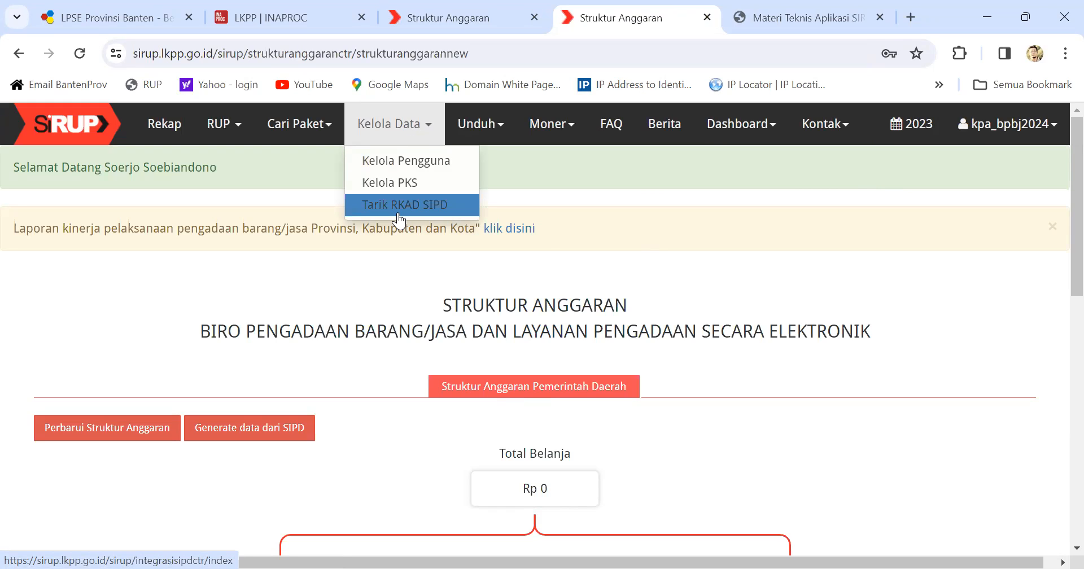
pyautogui.click(433, 205)
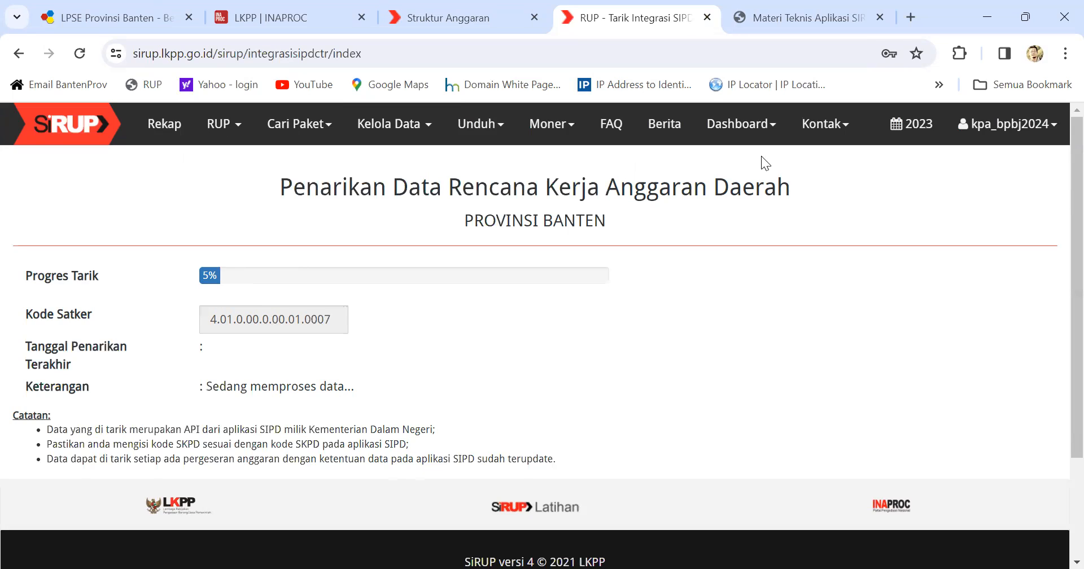
# Step: Wait while the SIPD pull sits at 5%, then check the account and Kelola Data menus
pyautogui.click(1004, 129)
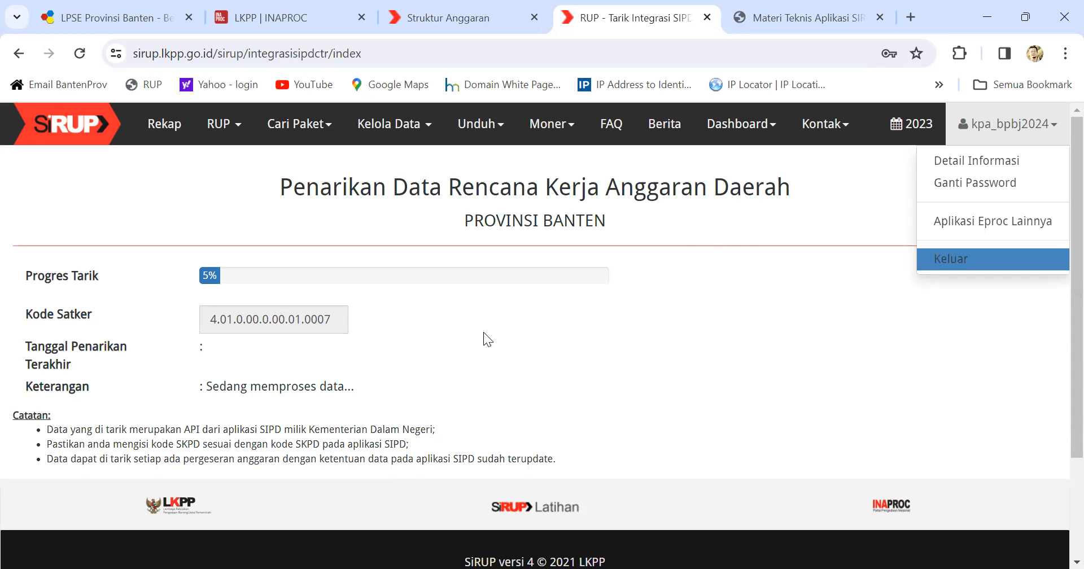
pyautogui.click(418, 126)
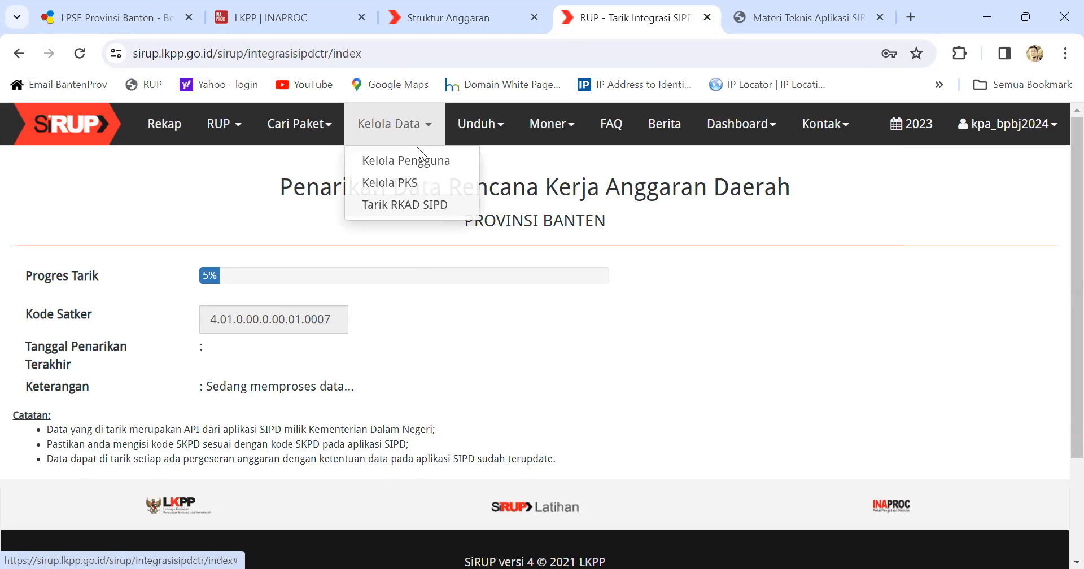
# Step: Show the Kelola PKS program list for Tahun Anggaran 2024 and open a new program form
pyautogui.click(368, 186)
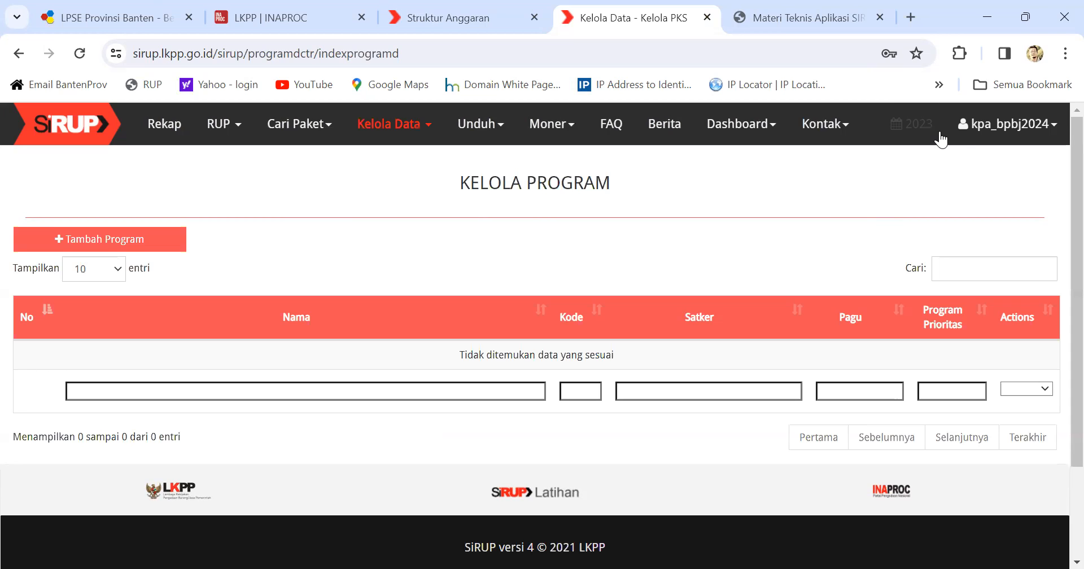
pyautogui.click(916, 134)
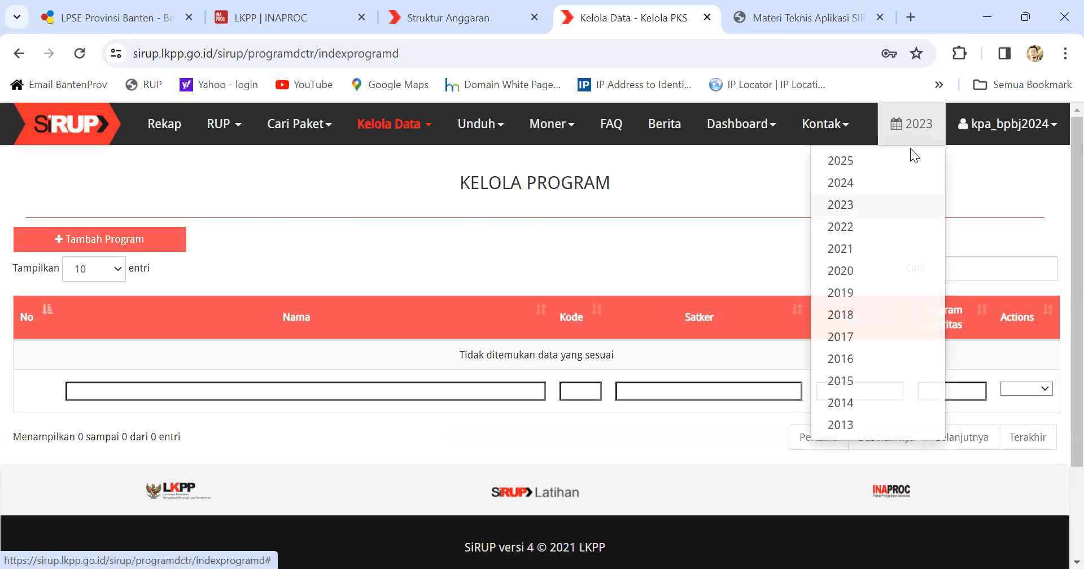
pyautogui.click(872, 183)
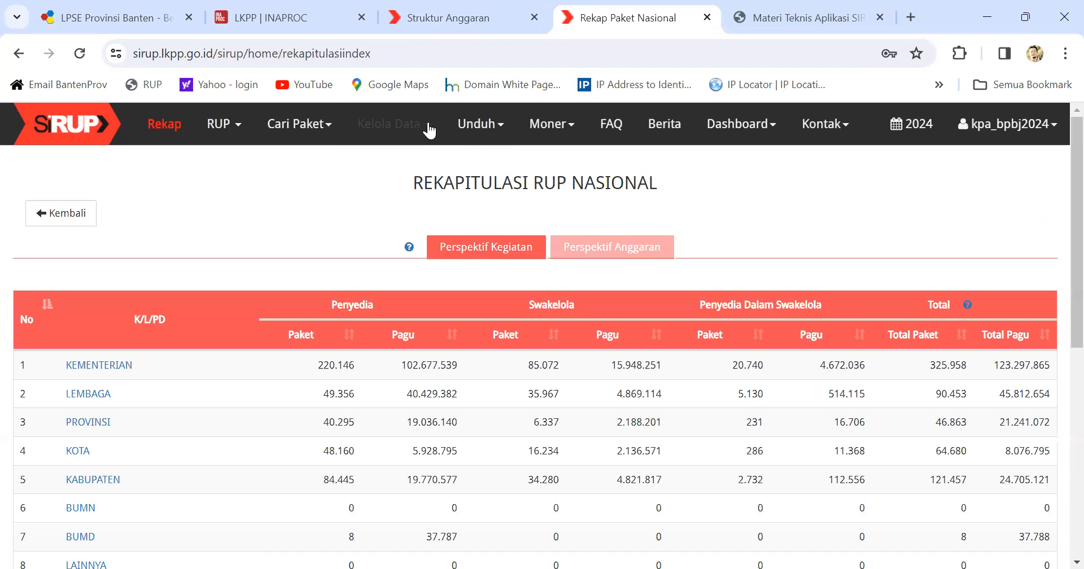
pyautogui.click(429, 129)
pyautogui.click(411, 185)
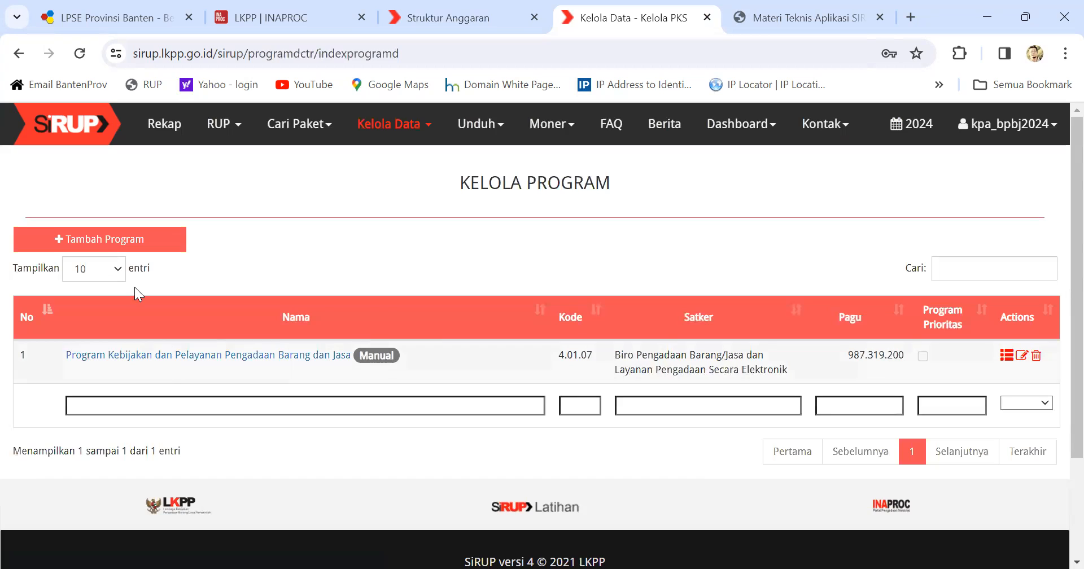
pyautogui.click(102, 241)
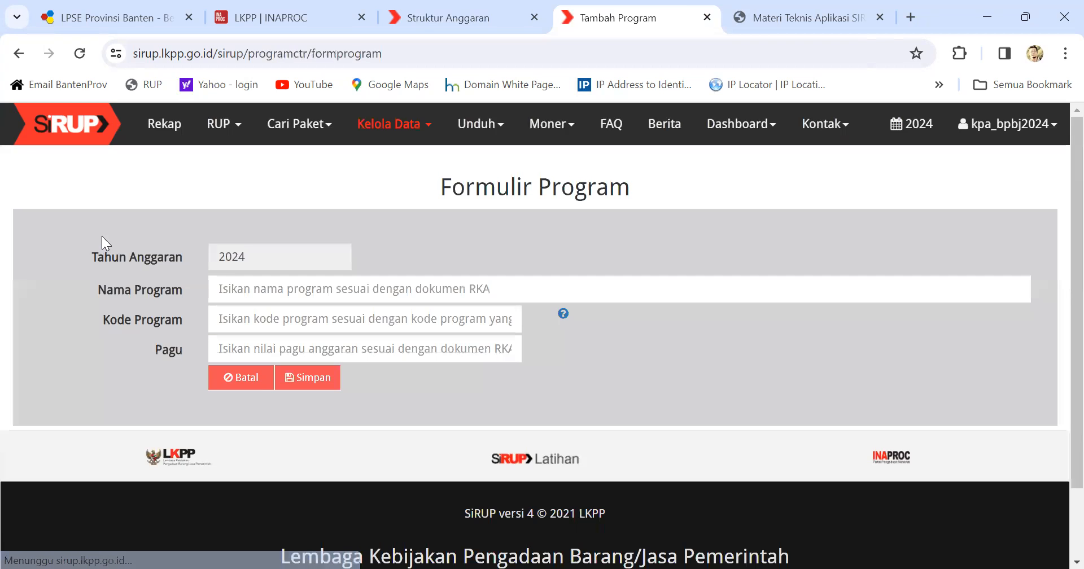
# Step: Try the program name and code fields, then cancel back to the Kelola Program list
pyautogui.click(220, 288)
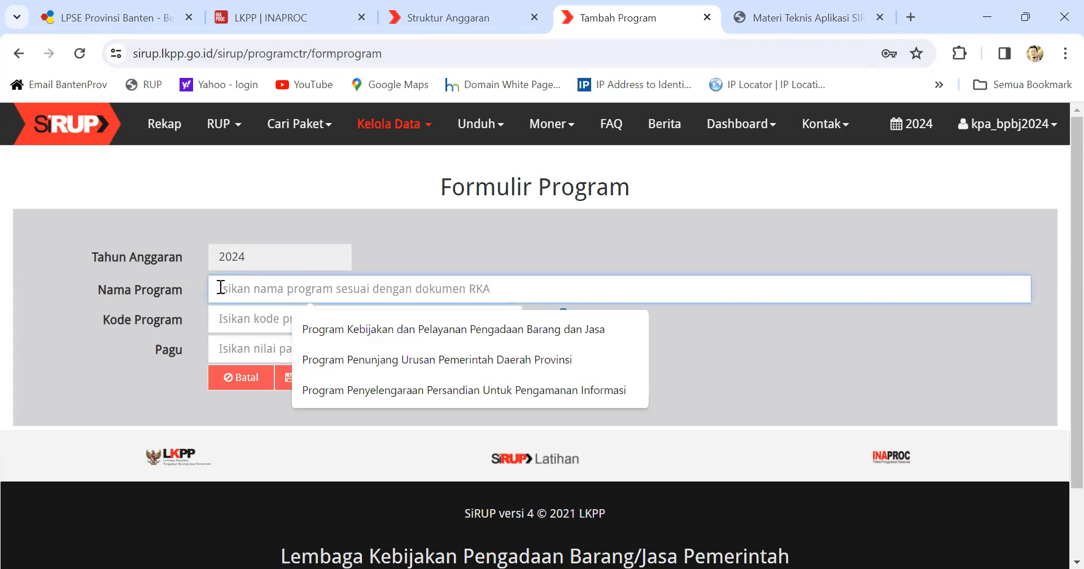
pyautogui.click(231, 318)
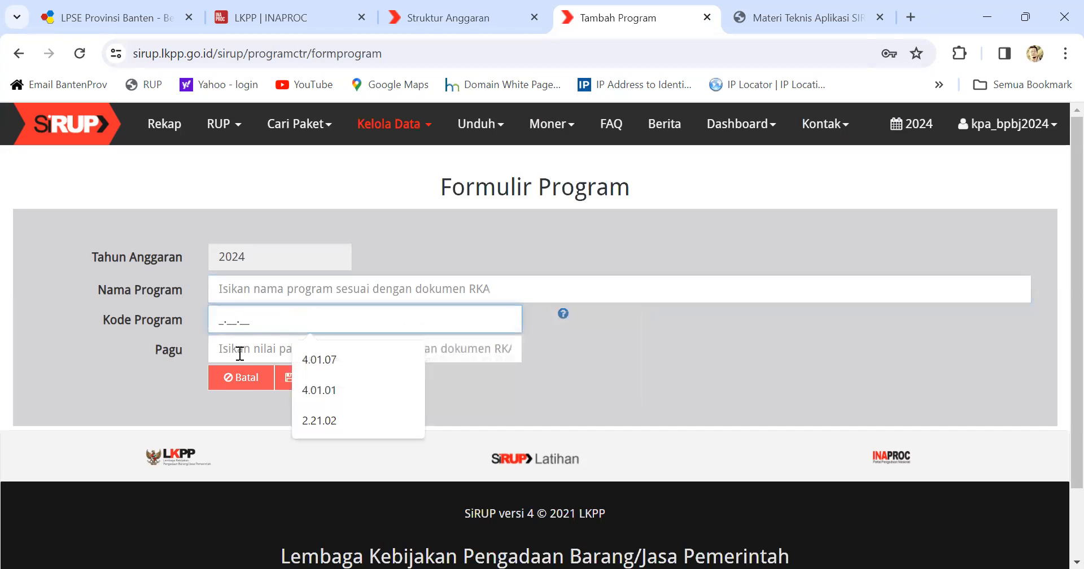
pyautogui.click(207, 398)
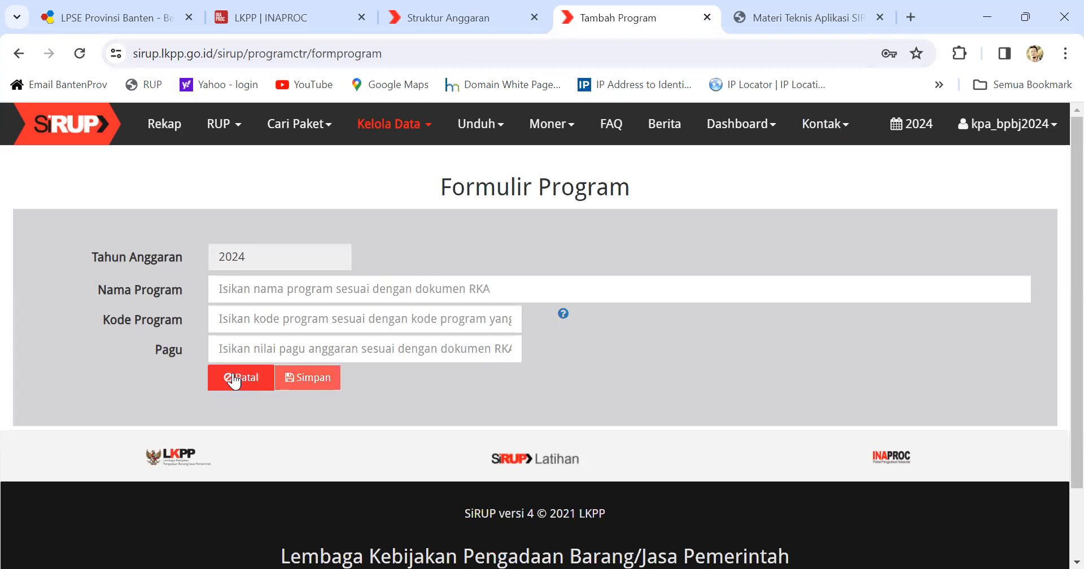
pyautogui.click(252, 380)
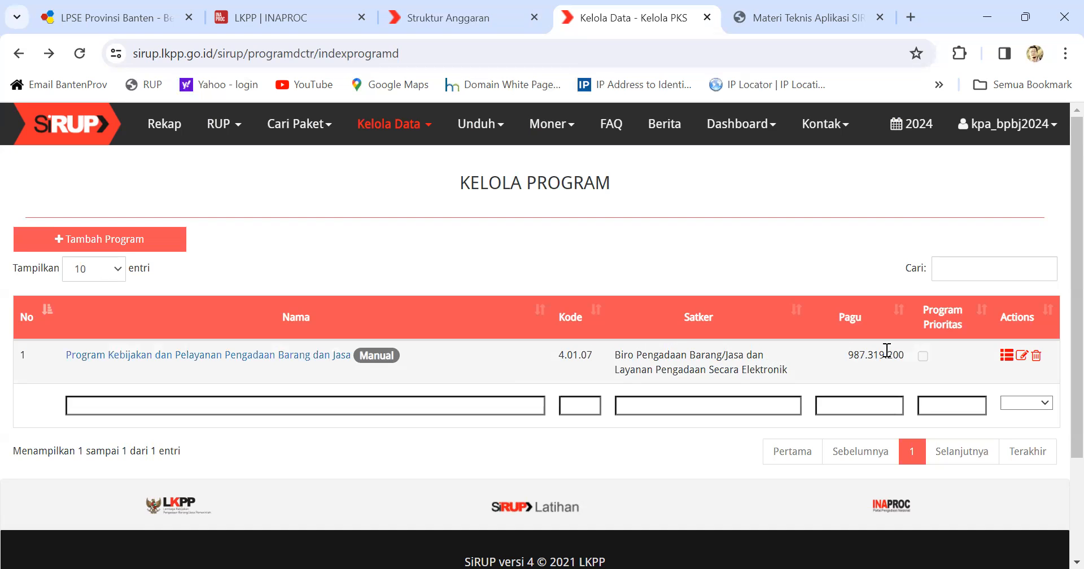
# Step: Open program 4.01.07's kegiatan list, then start and cancel a new kegiatan unsaved
pyautogui.click(1008, 361)
pyautogui.scroll(-2, 597, 370)
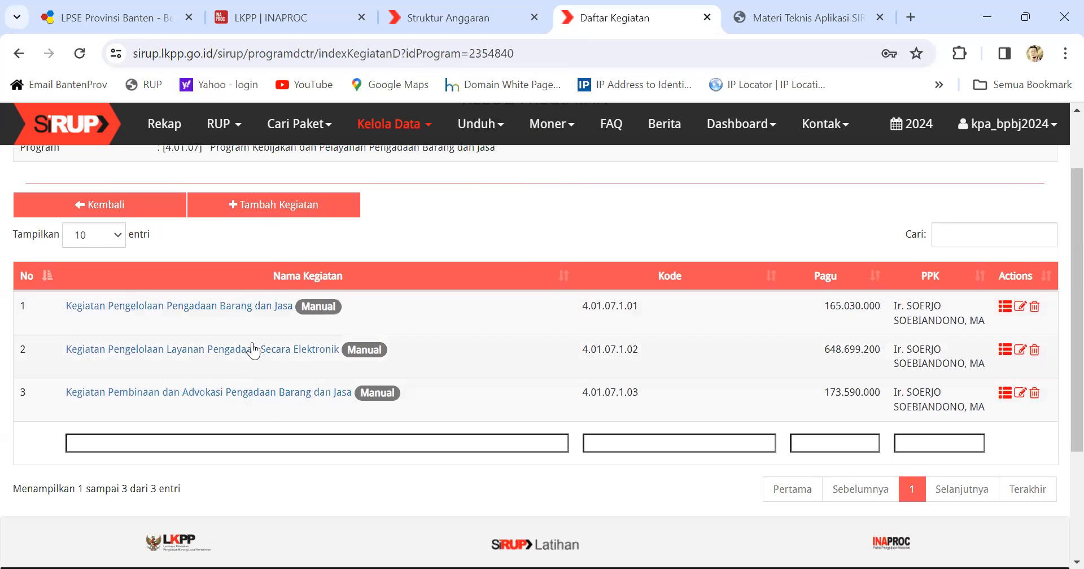
pyautogui.click(298, 211)
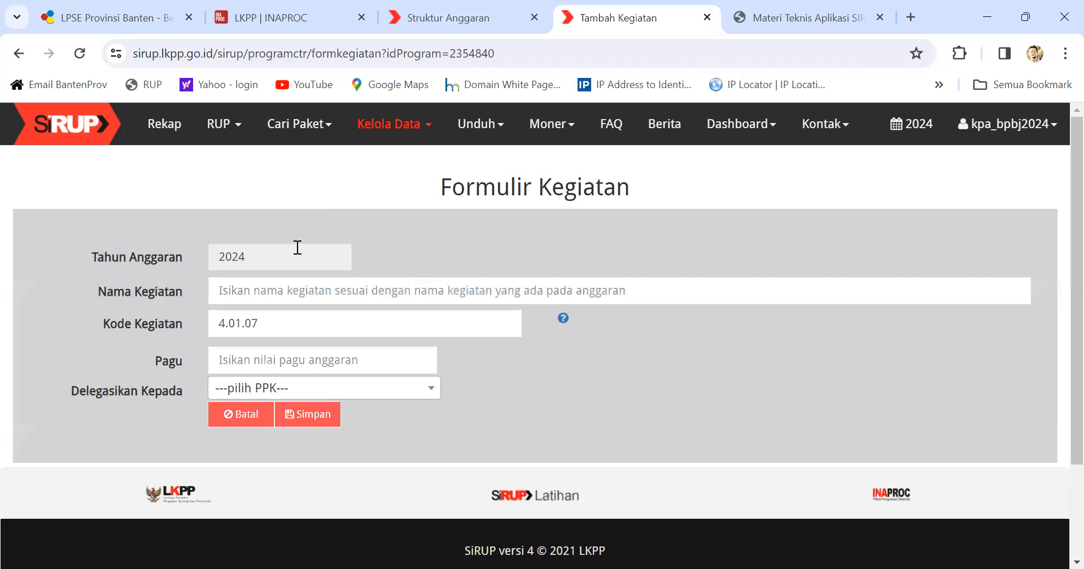
pyautogui.click(223, 289)
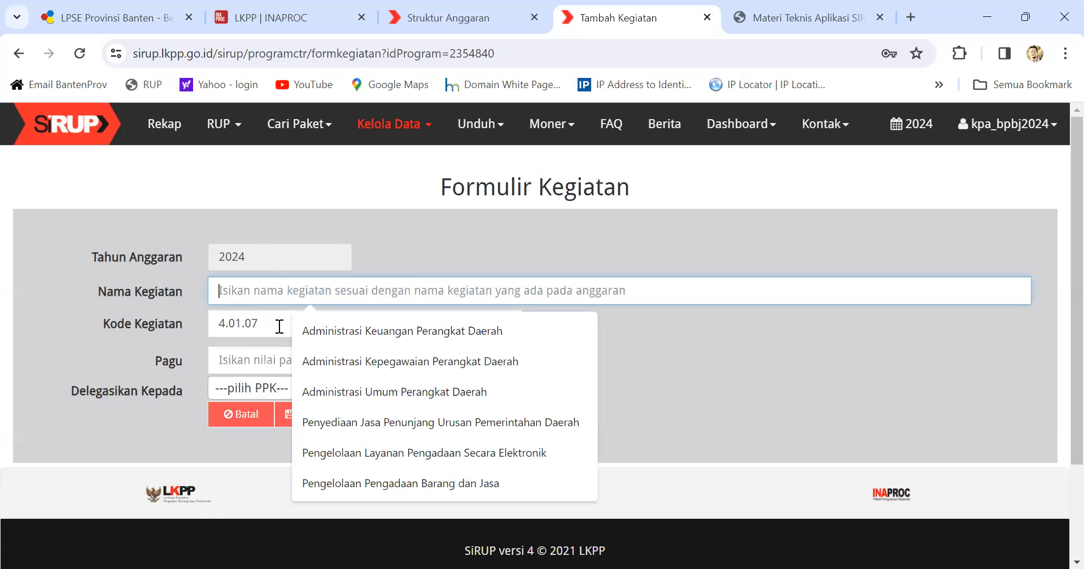
pyautogui.click(169, 424)
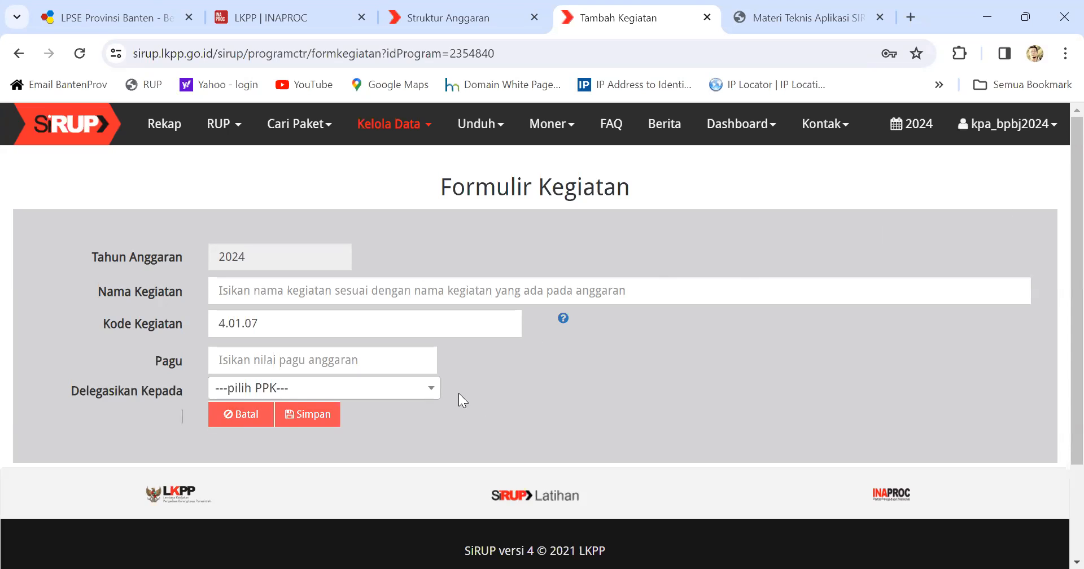
pyautogui.click(232, 418)
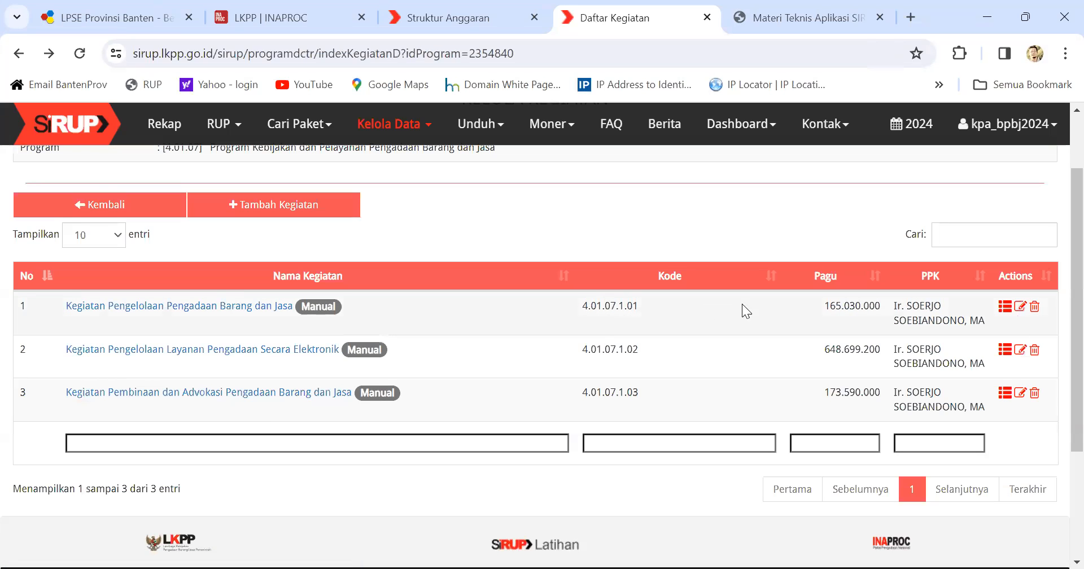
# Step: Open sub-kegiatan of kegiatan 4.01.07.1.01, then start and cancel a new sub-kegiatan
pyautogui.click(1003, 306)
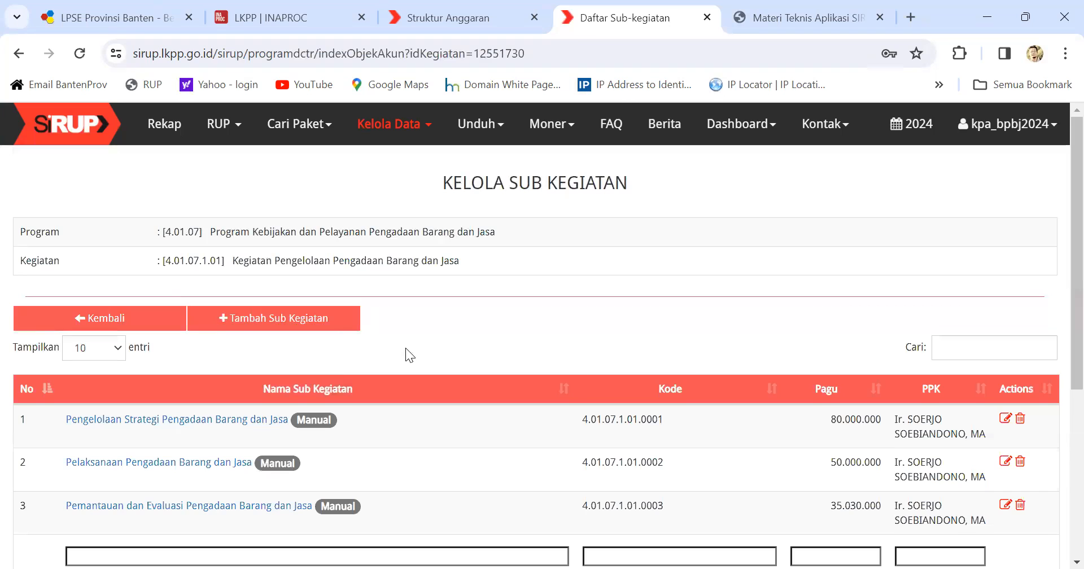
pyautogui.scroll(-1, 292, 353)
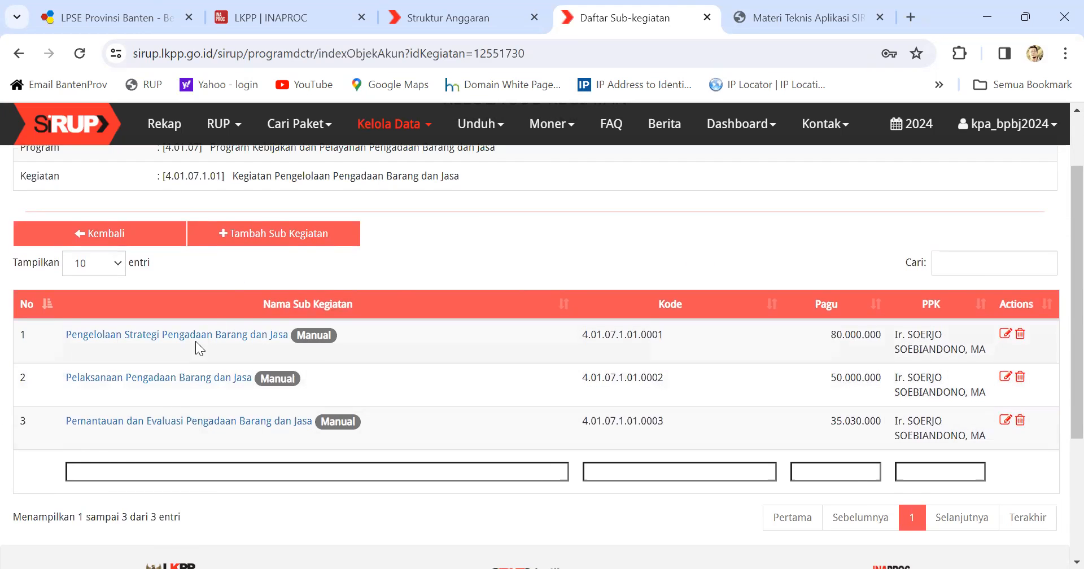
pyautogui.click(294, 236)
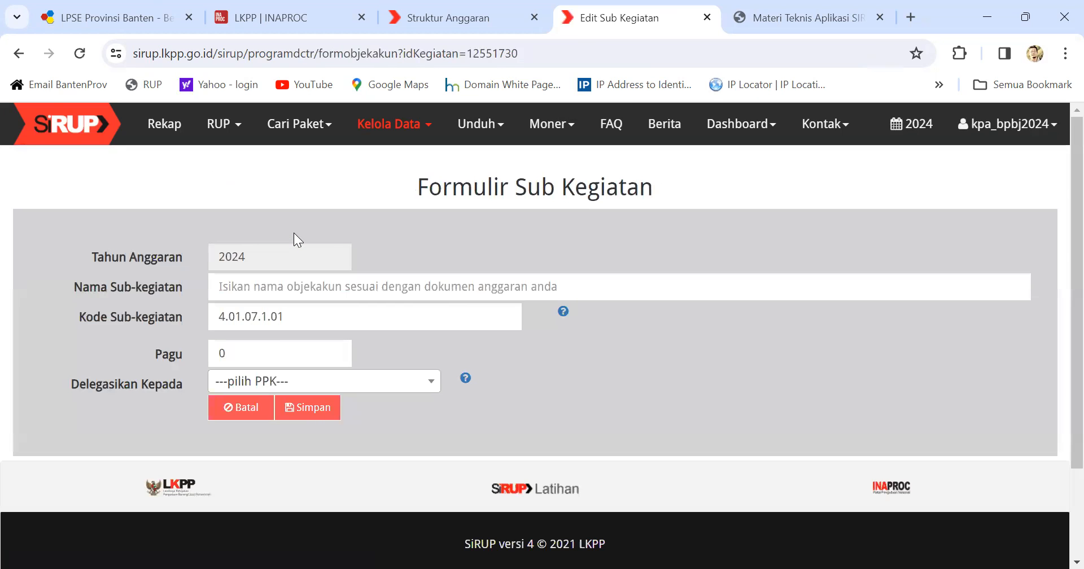
pyautogui.click(223, 290)
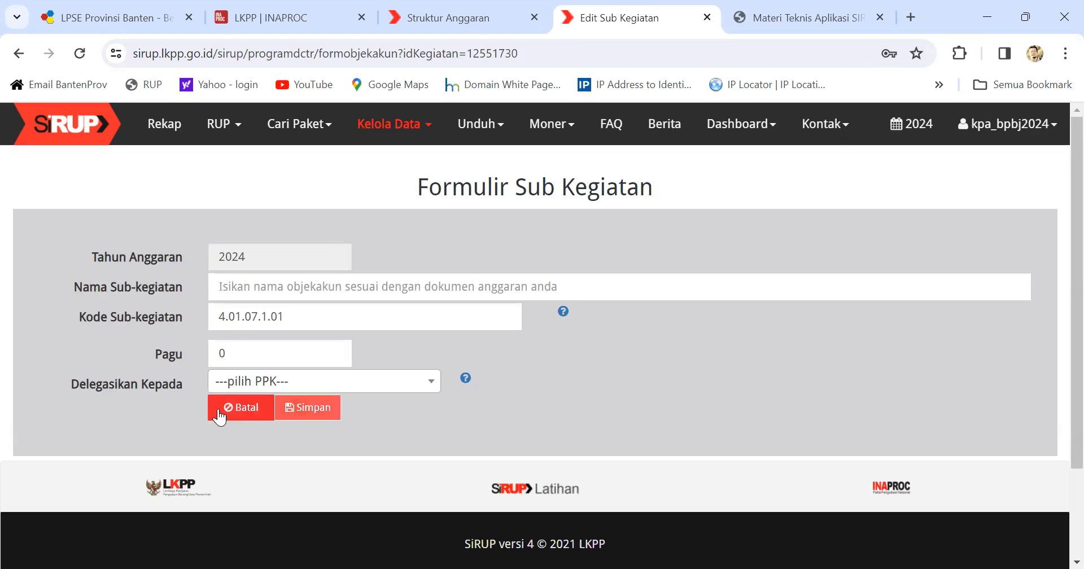
pyautogui.click(263, 414)
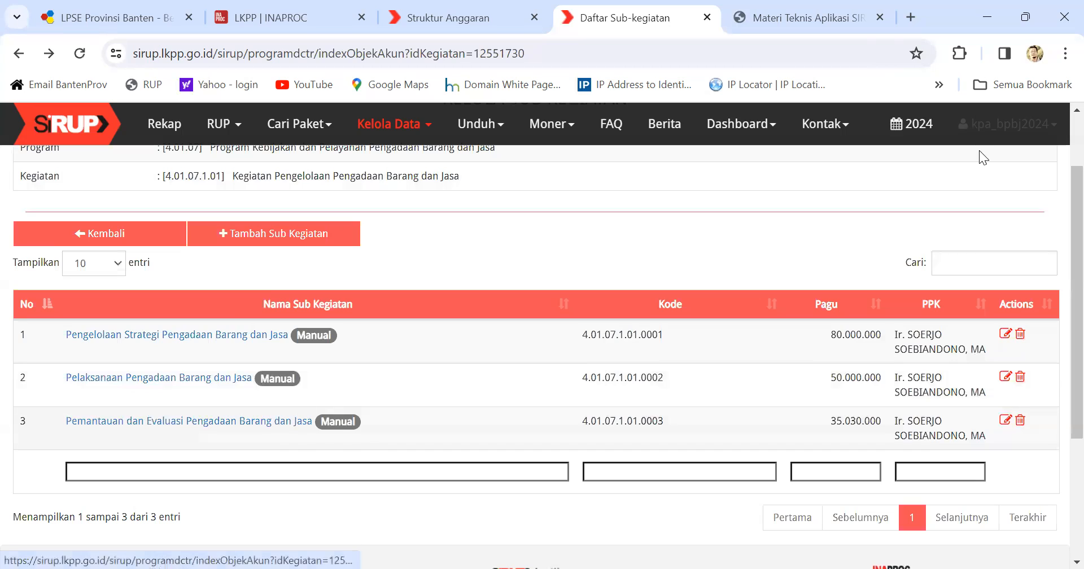
pyautogui.click(990, 134)
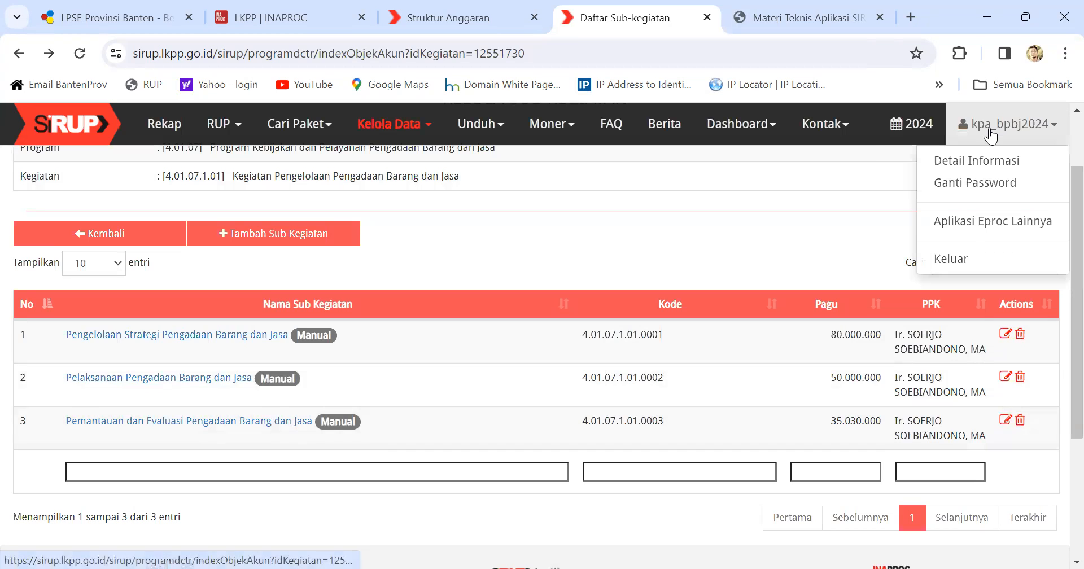
# Step: Log out of the KPA account and close the SiRUP login and technical PDF tabs
pyautogui.click(971, 254)
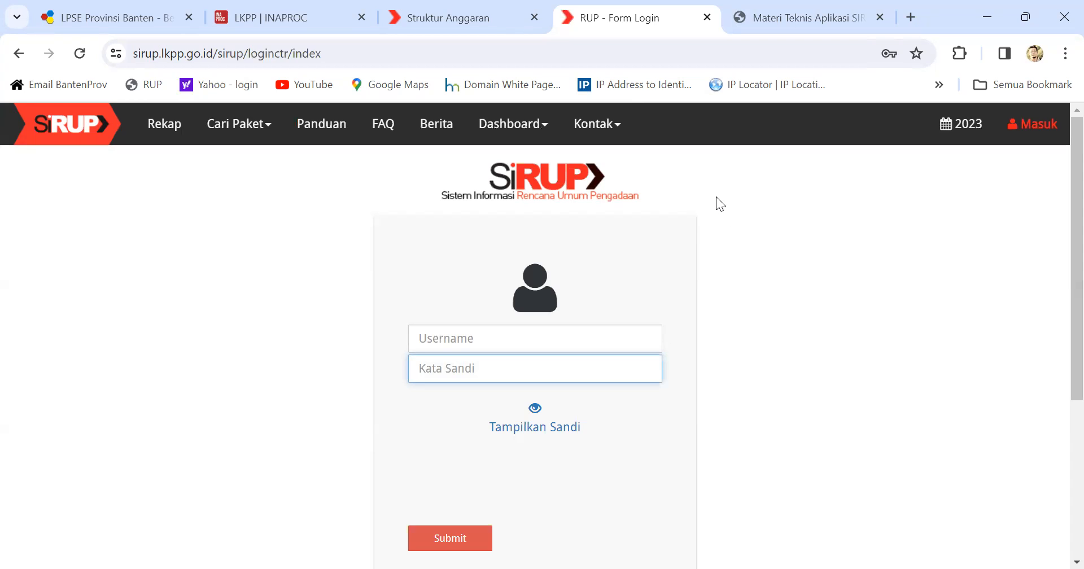
pyautogui.click(706, 18)
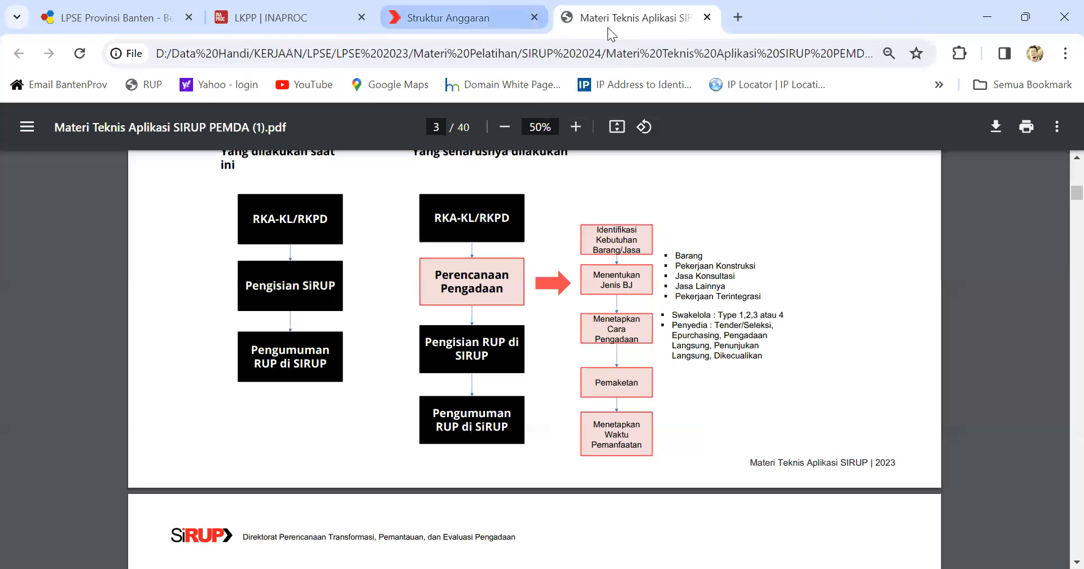
pyautogui.click(707, 17)
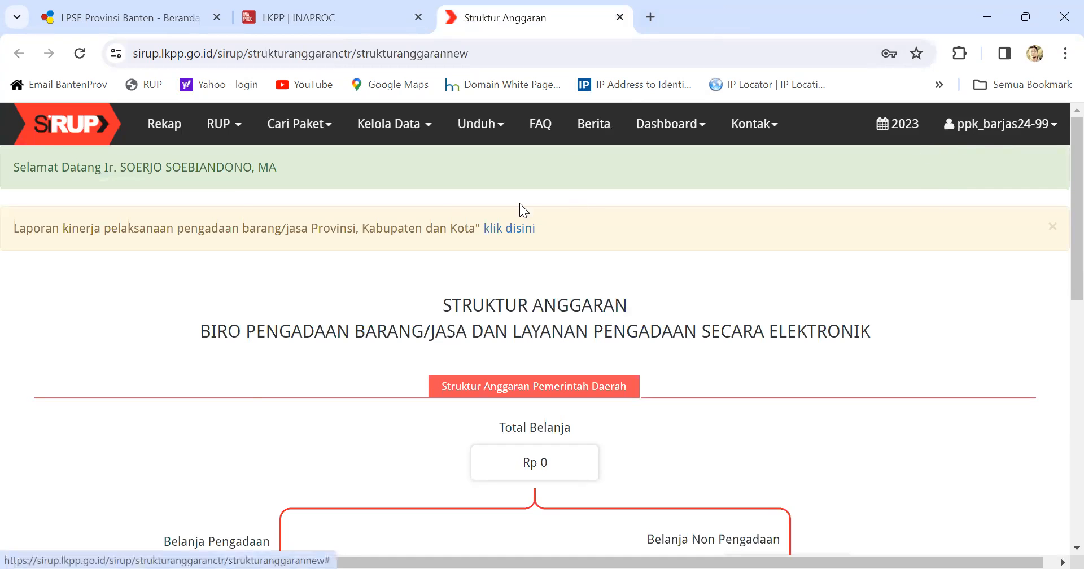
pyautogui.click(119, 25)
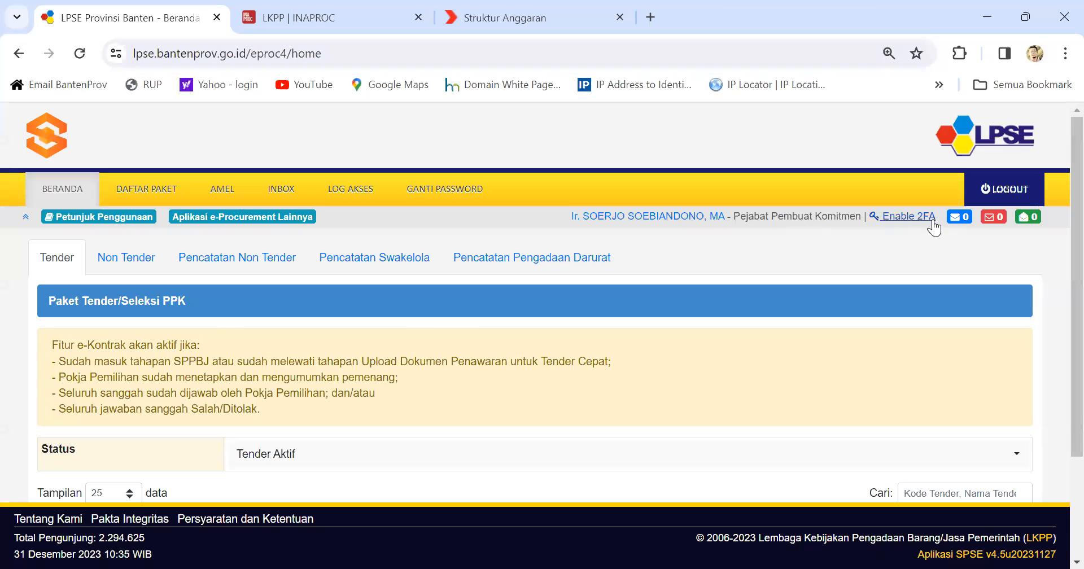
pyautogui.click(206, 217)
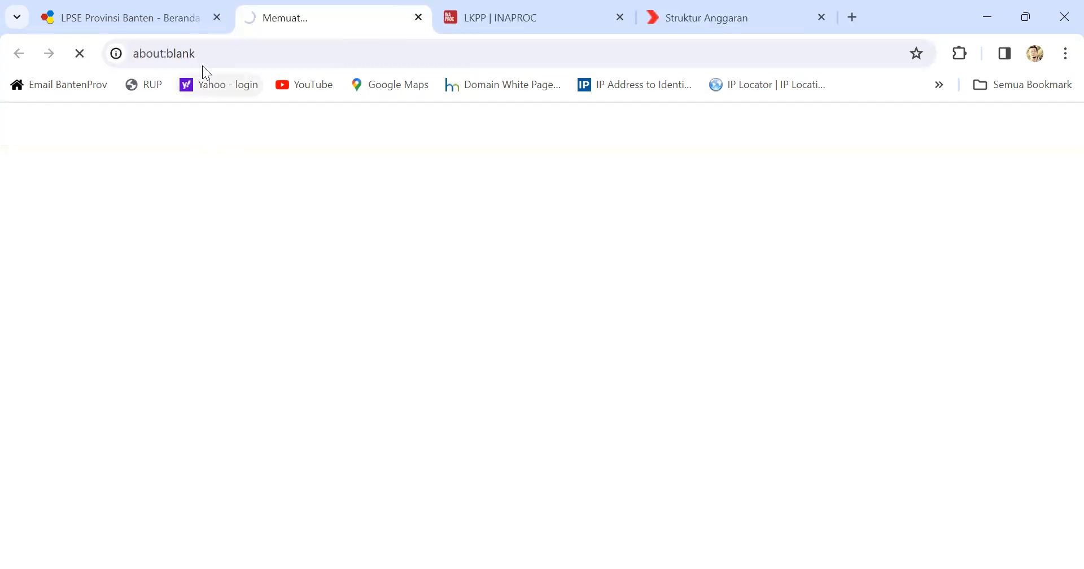
pyautogui.scroll(-7, 510, 297)
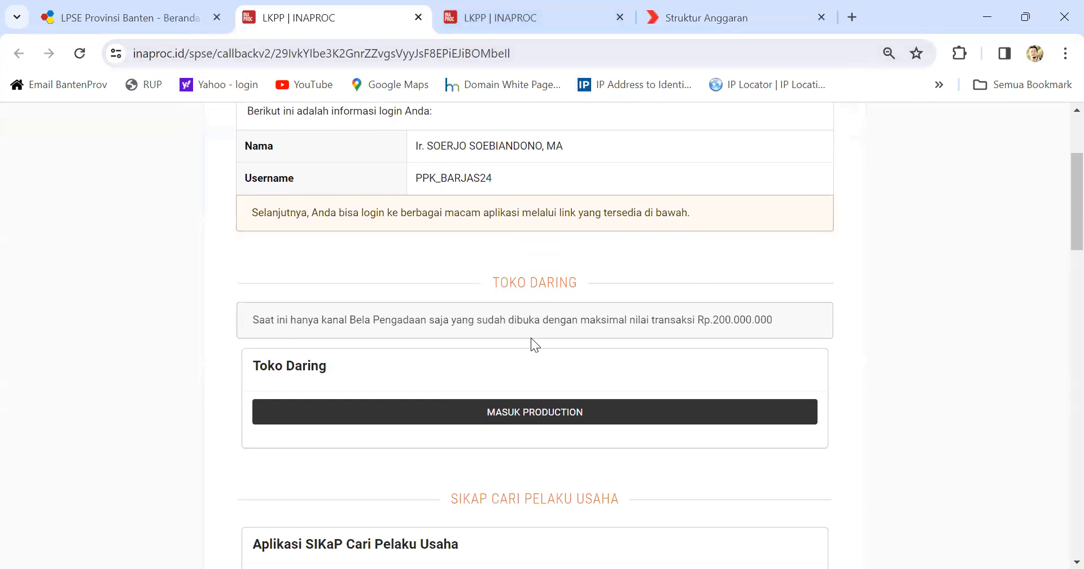
pyautogui.scroll(-2, 546, 422)
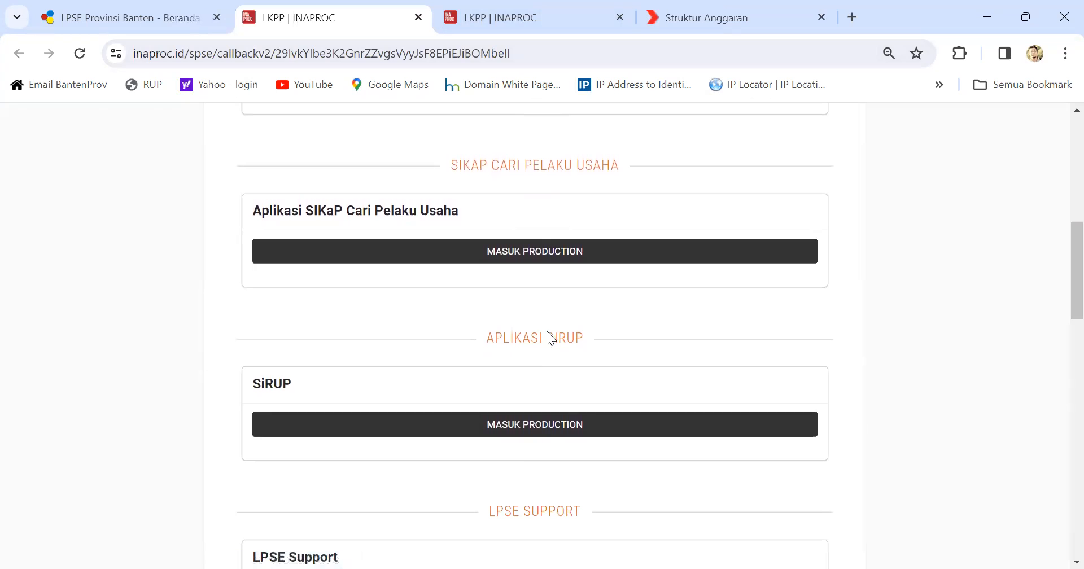
pyautogui.click(610, 16)
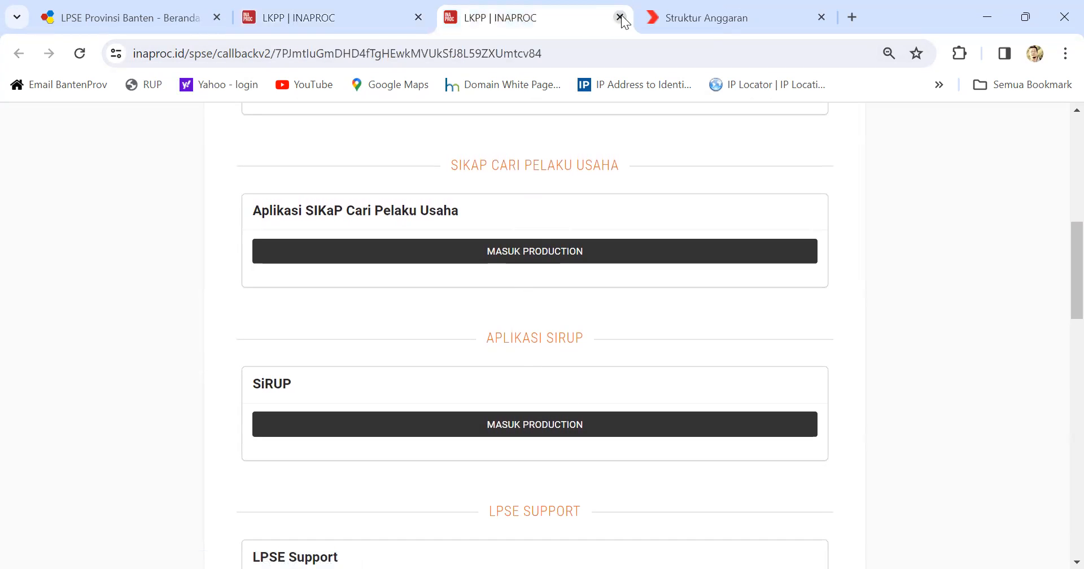
pyautogui.click(619, 17)
pyautogui.scroll(-6, 553, 322)
pyautogui.scroll(6, 543, 288)
pyautogui.scroll(1, 480, 262)
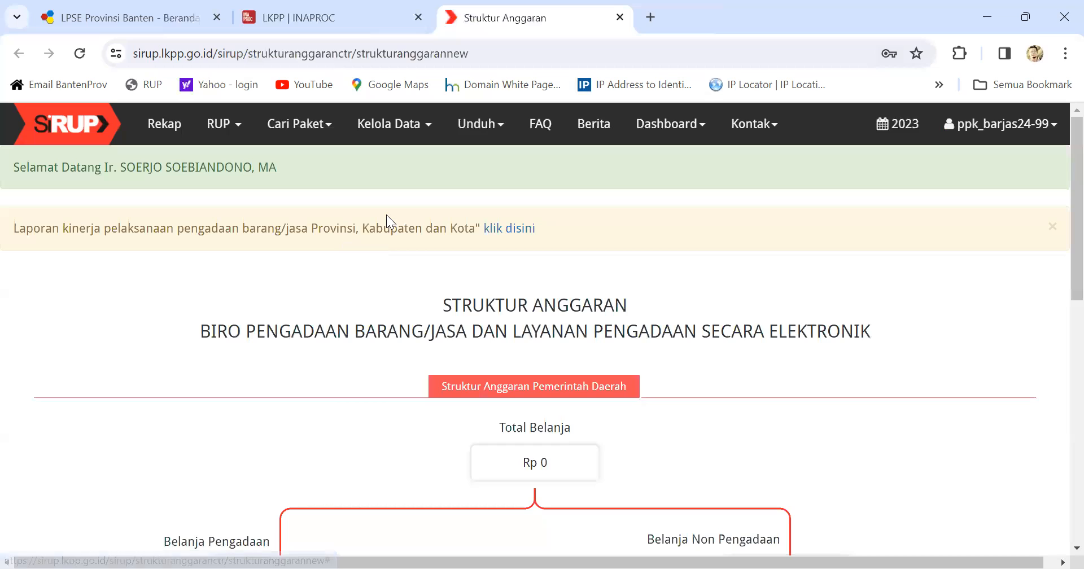
# Step: Try opening Rencana Kerja Anggaran, then close the expired-session SiRUP login tab
pyautogui.click(236, 131)
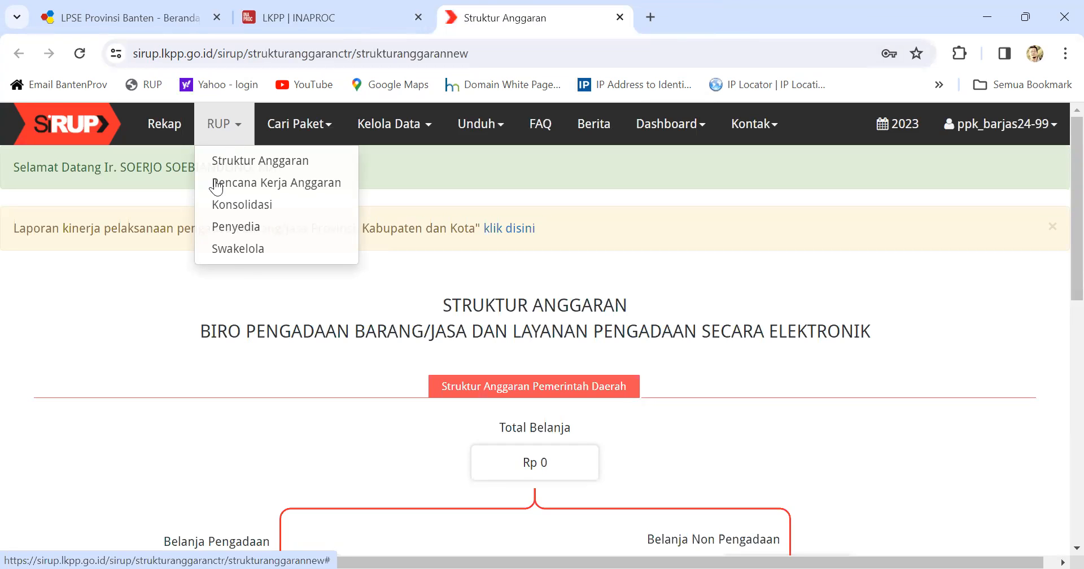
pyautogui.click(293, 185)
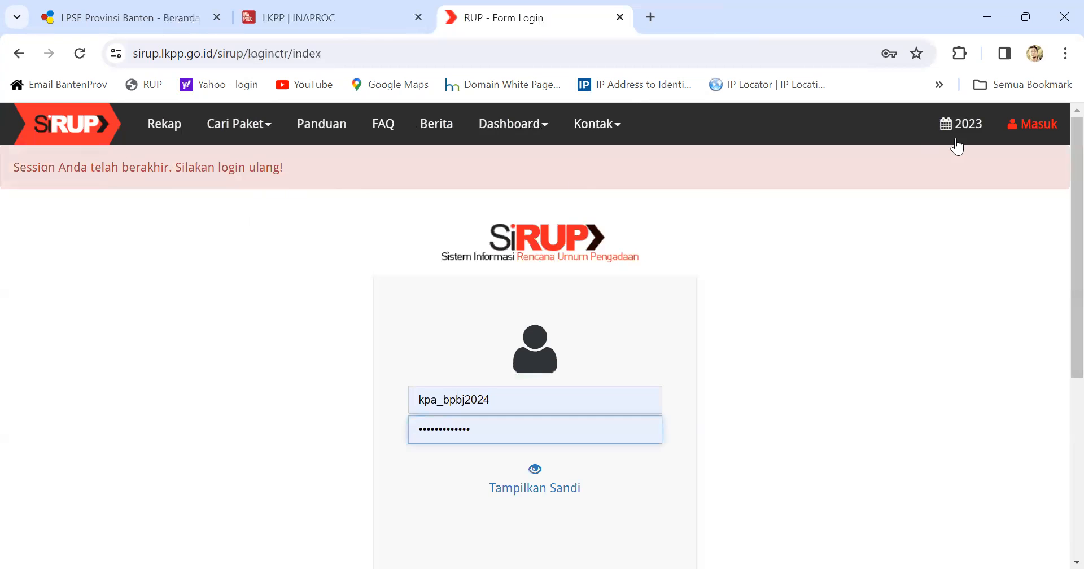
pyautogui.click(1040, 137)
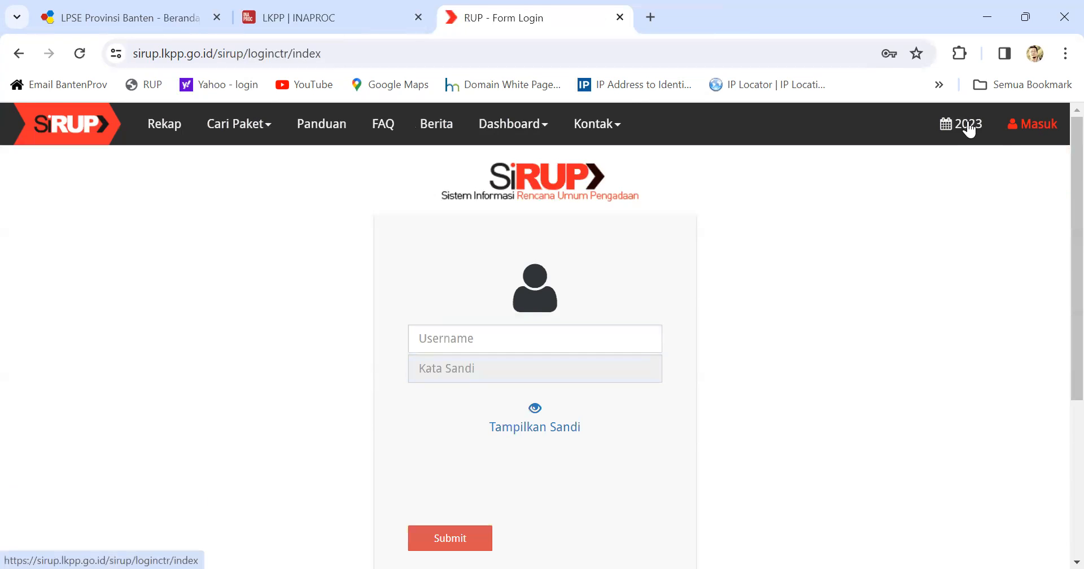
pyautogui.click(619, 17)
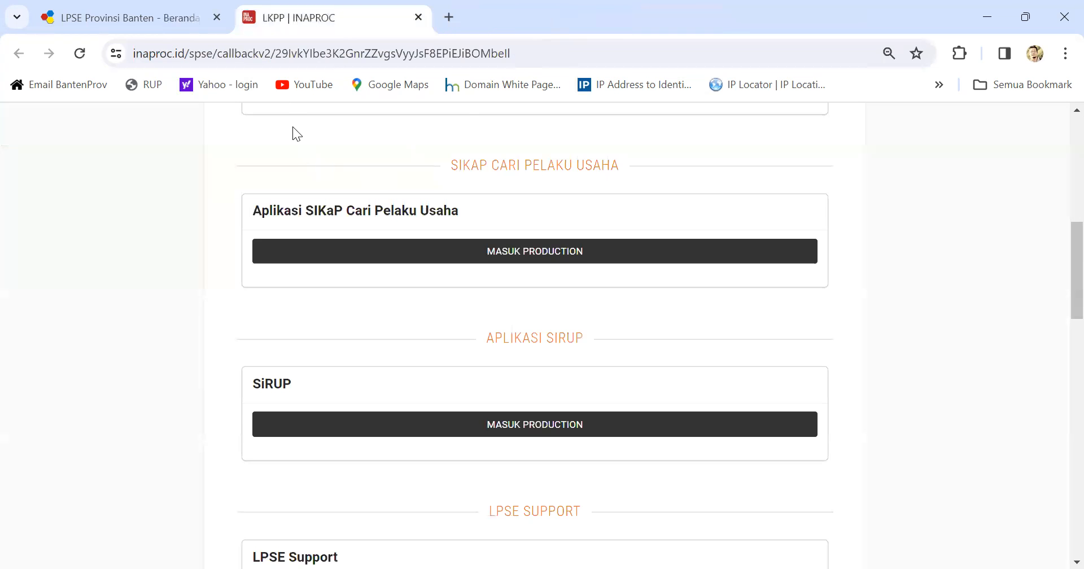
# Step: Relaunch SiRUP from LPSE Banten's INAPROC portal and open the 2023 Struktur Anggaran page
pyautogui.click(184, 19)
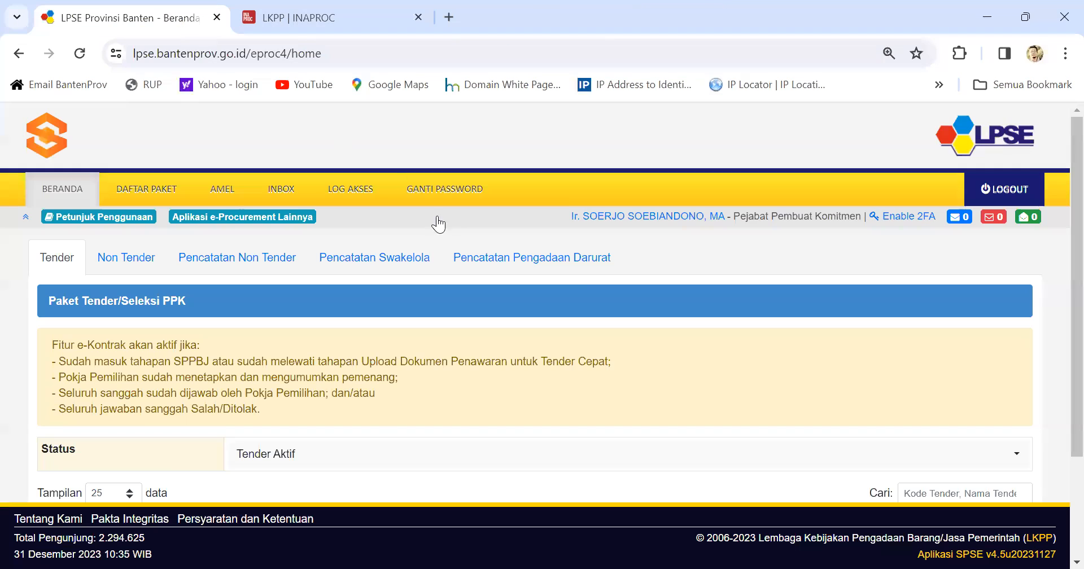
pyautogui.click(271, 217)
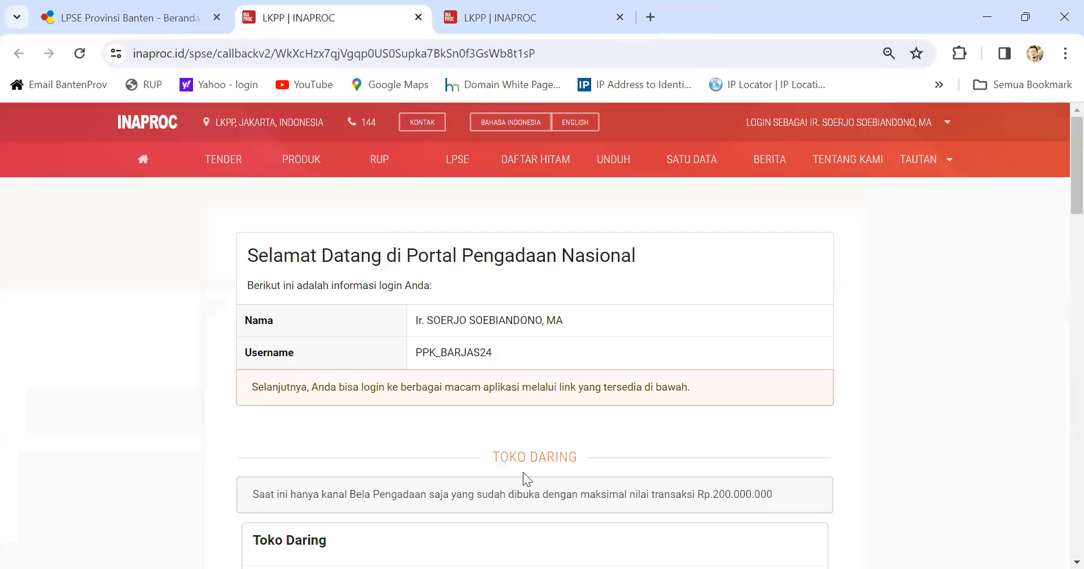
pyautogui.scroll(-5, 527, 463)
pyautogui.scroll(-4, 535, 445)
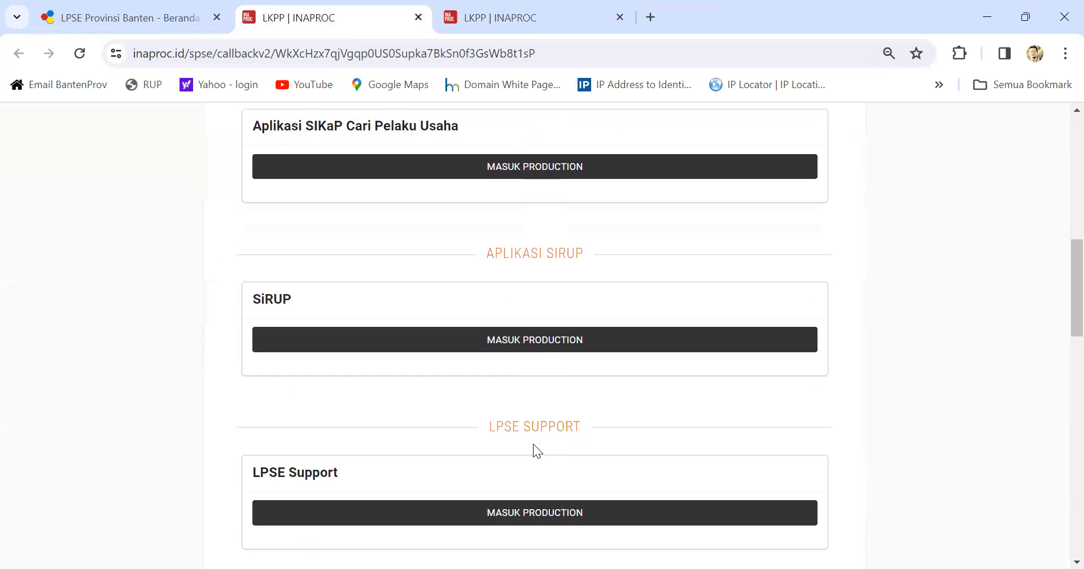
pyautogui.click(547, 346)
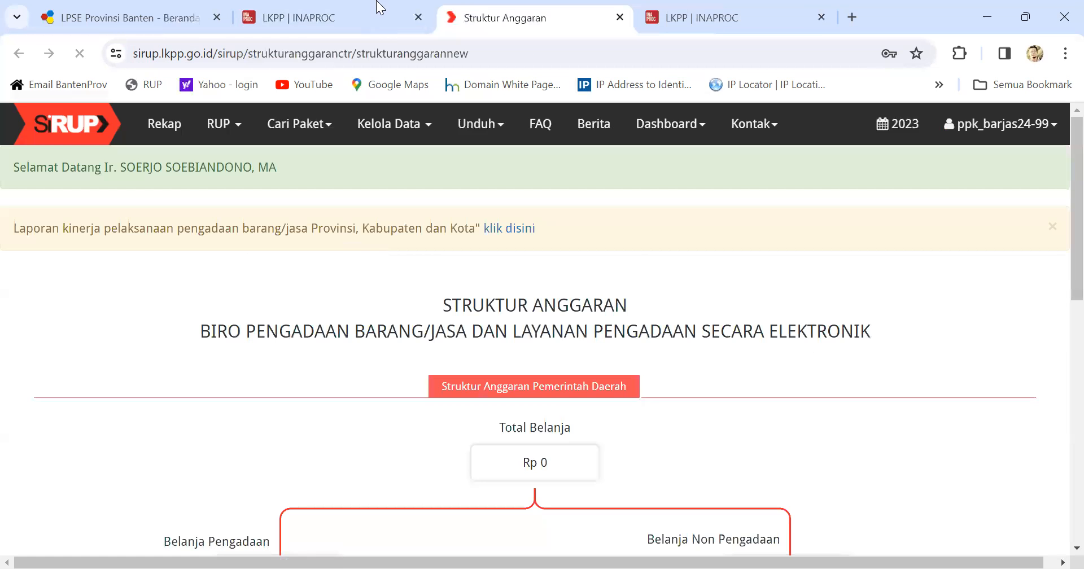
pyautogui.click(238, 134)
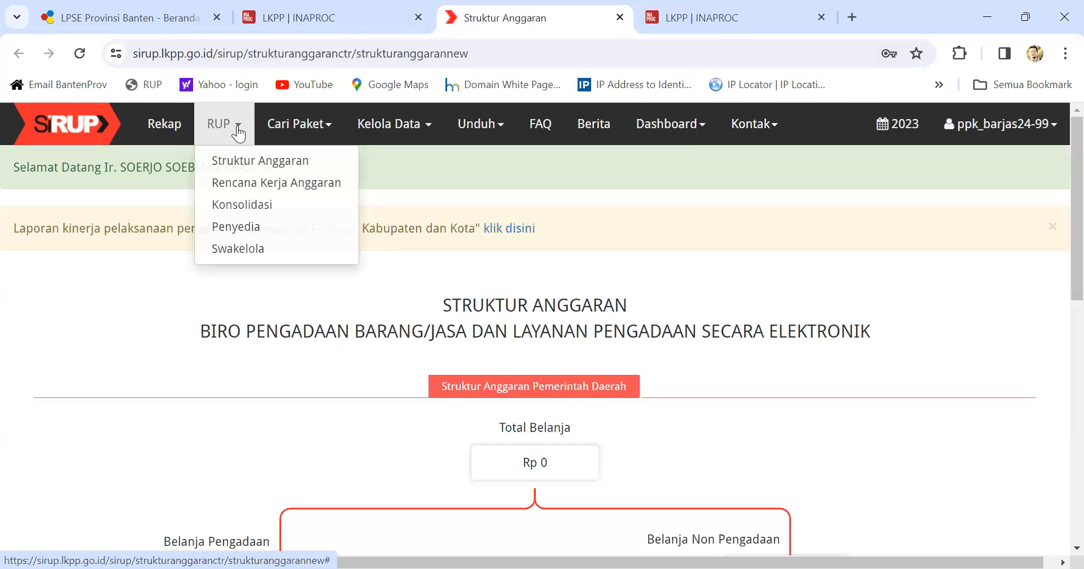
pyautogui.click(252, 184)
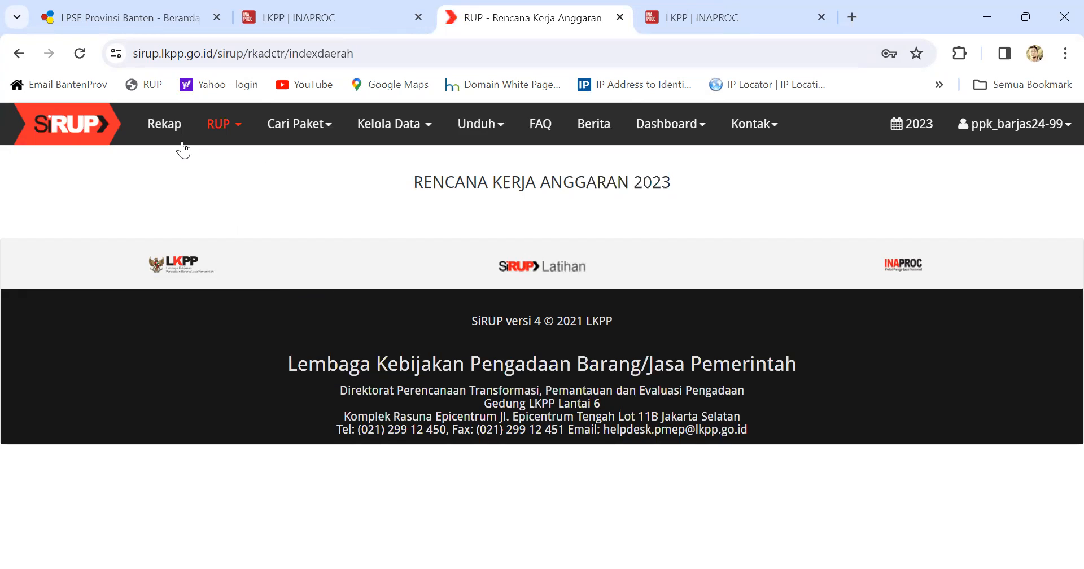
# Step: Go to RUP > Penyedia to show the 2023 Paket Penyedia page with all filters
pyautogui.click(231, 127)
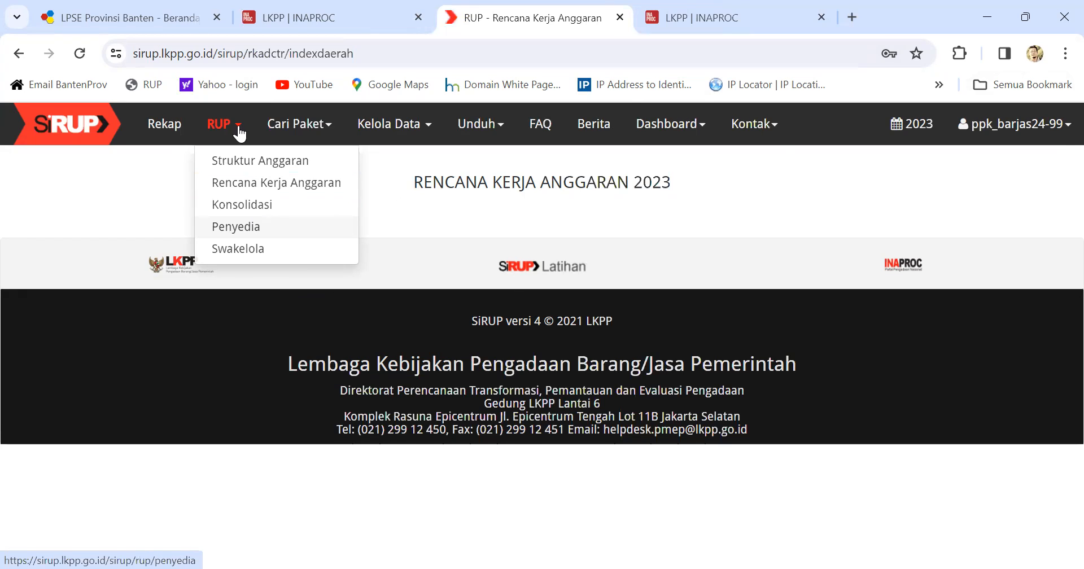
pyautogui.click(250, 228)
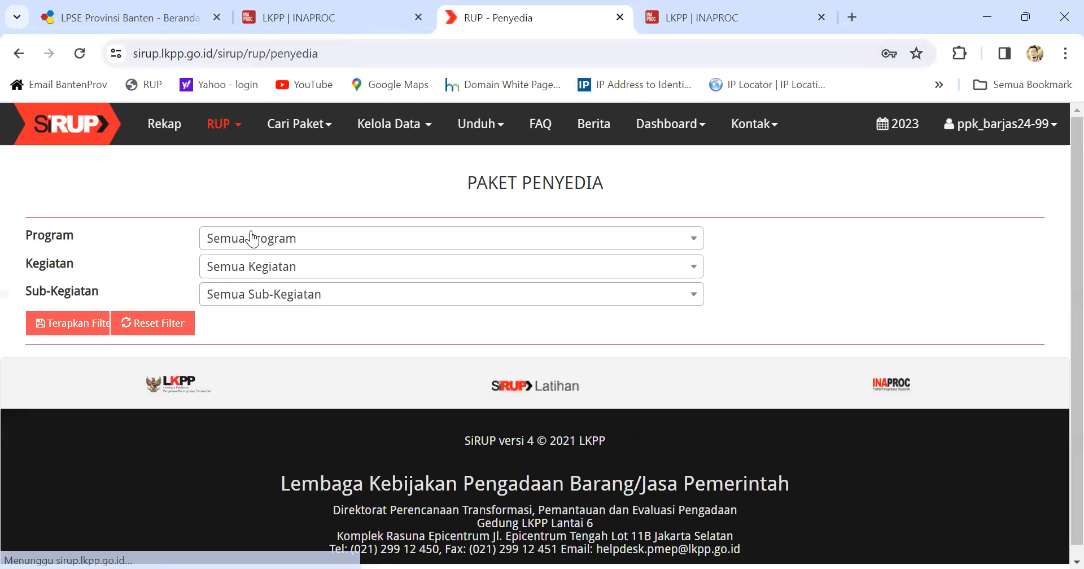
# Step: Switch the budget year to 2024 and reopen the Paket Penyedia page
pyautogui.click(305, 243)
pyautogui.click(303, 241)
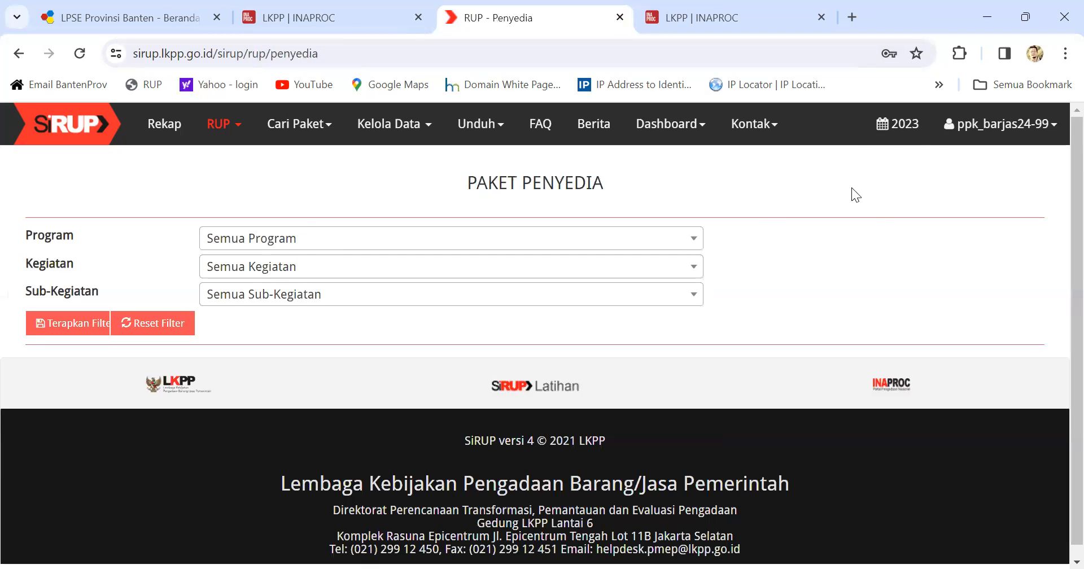
pyautogui.click(899, 129)
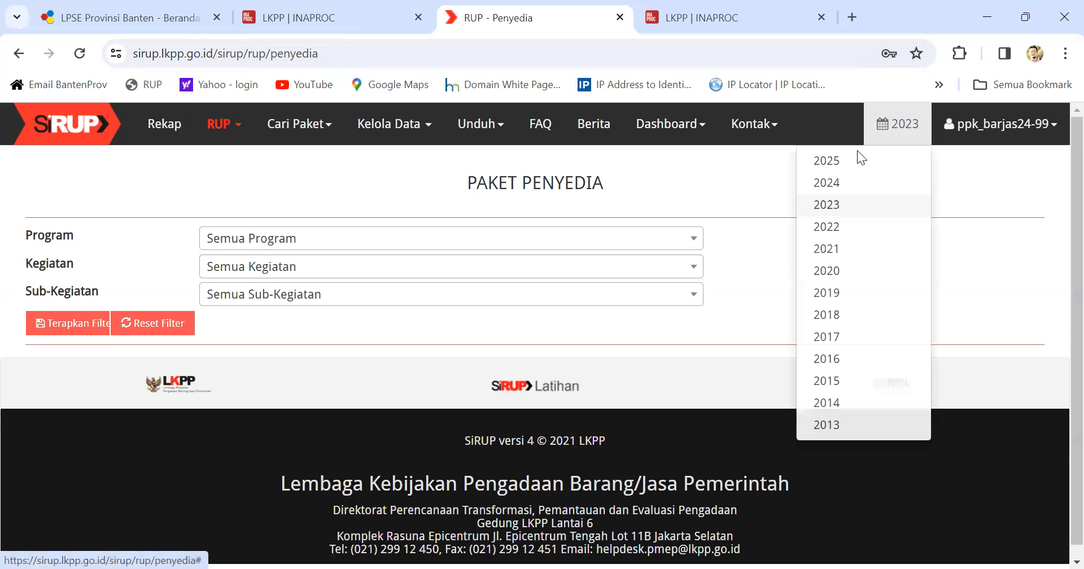
pyautogui.click(840, 190)
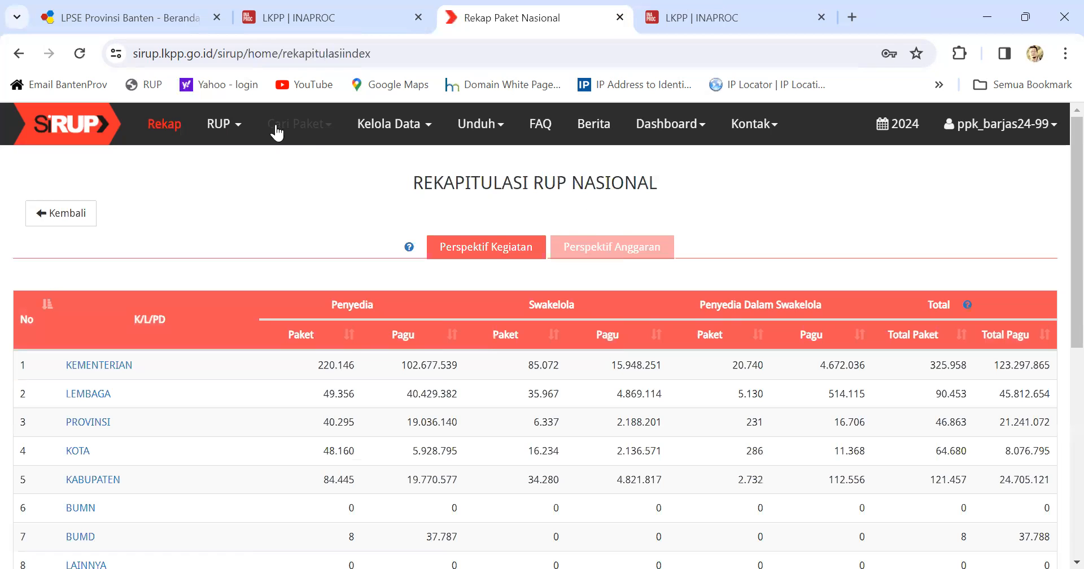
pyautogui.click(224, 125)
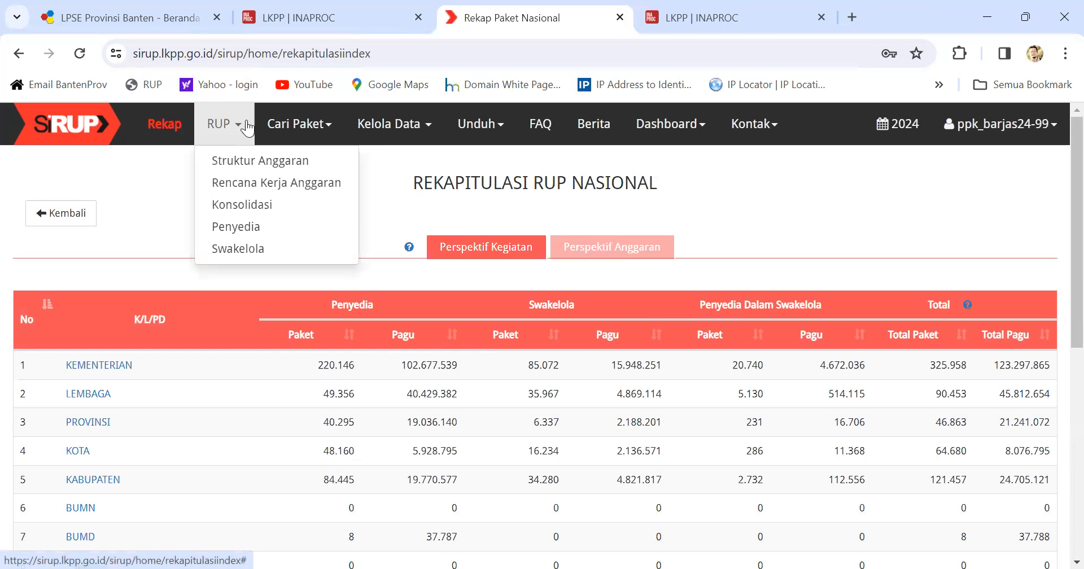
pyautogui.click(247, 233)
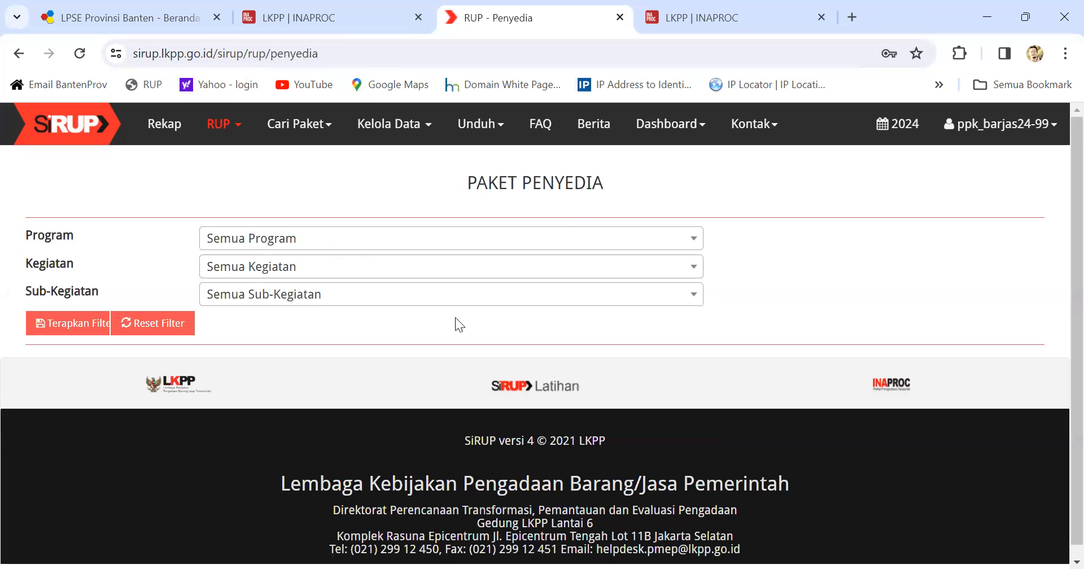
# Step: Filter by program 4.01.07, kegiatan 4.01.07.1.01 and sub-kegiatan 4.01.07.1.01.0001
pyautogui.click(323, 249)
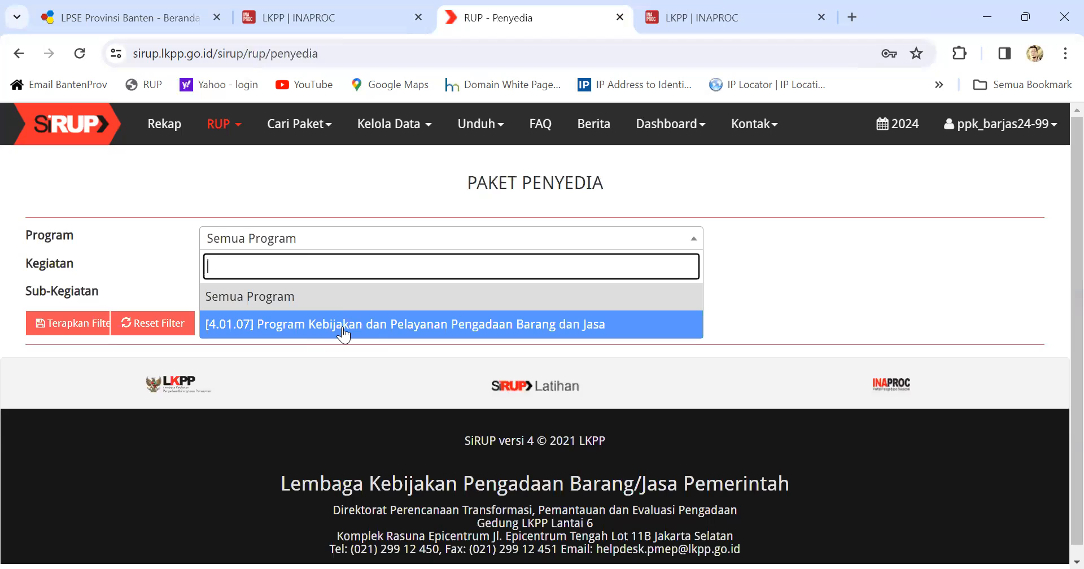
pyautogui.click(342, 333)
pyautogui.click(366, 274)
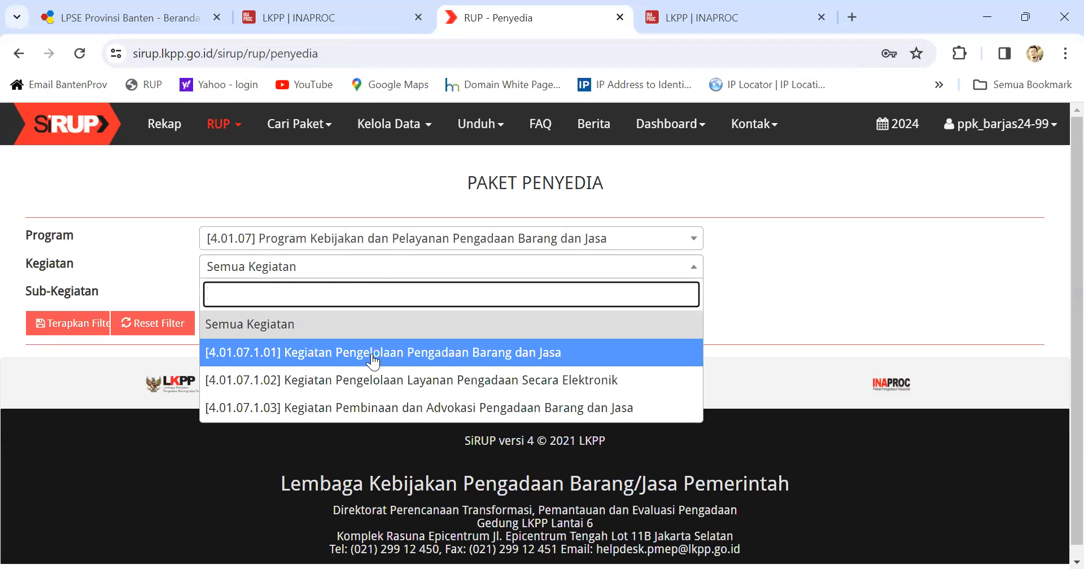
pyautogui.click(413, 354)
pyautogui.click(311, 297)
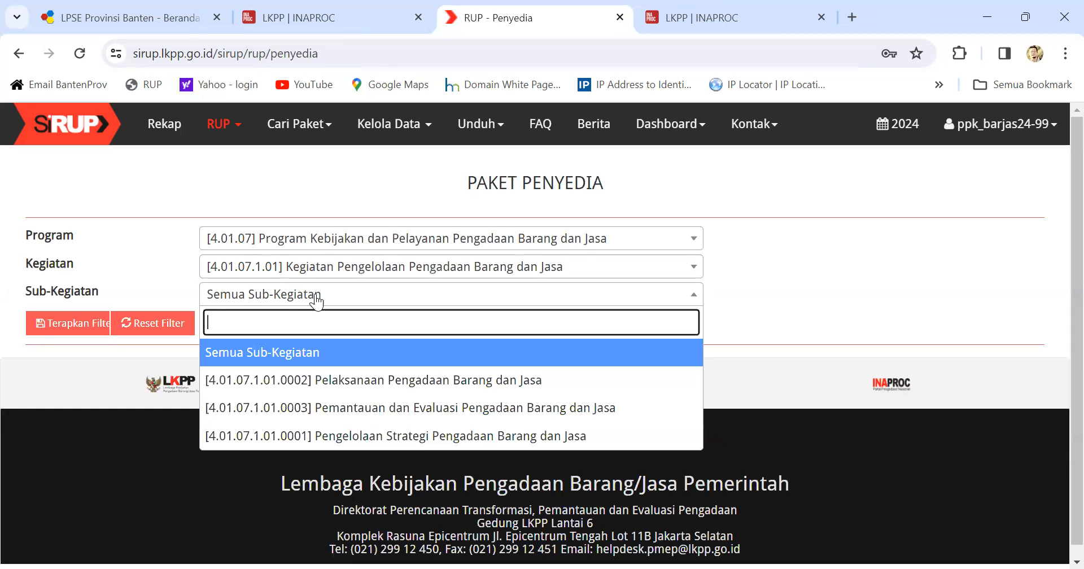
pyautogui.click(374, 435)
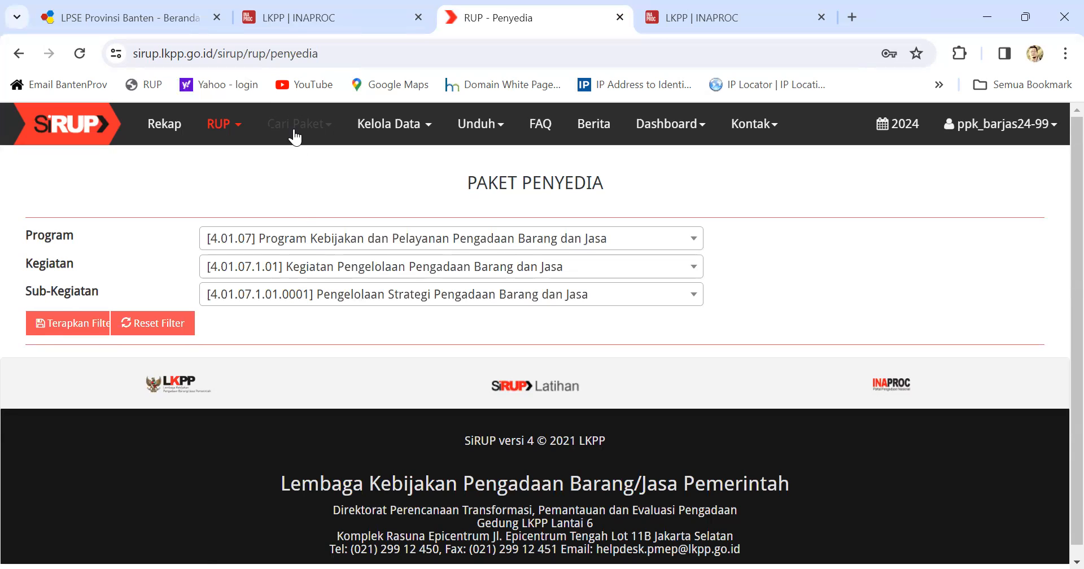
pyautogui.click(238, 127)
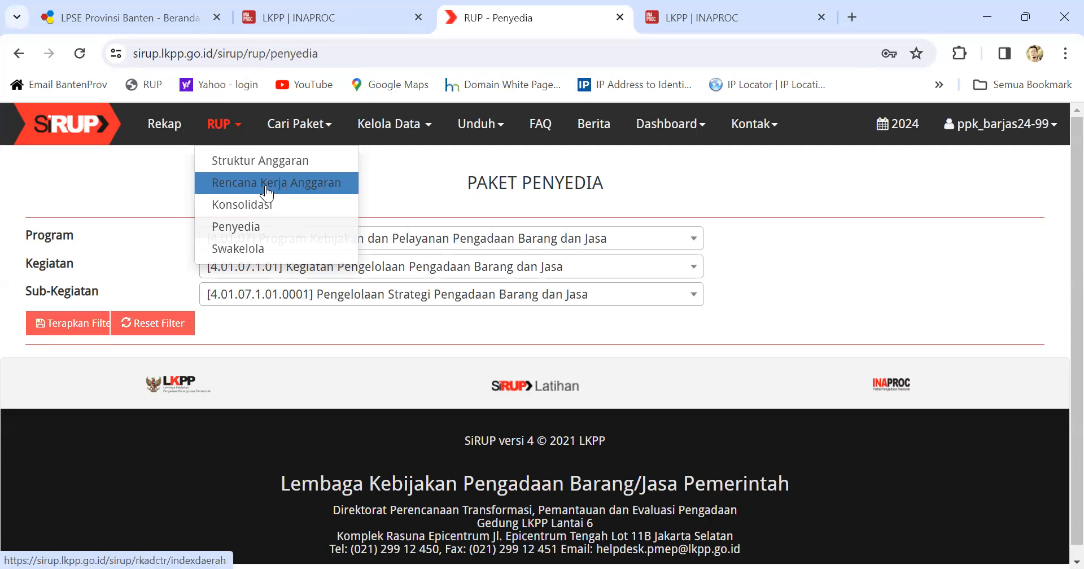
# Step: Visit Rencana Kerja Anggaran, then return to the Paket Penyedia page
pyautogui.click(287, 189)
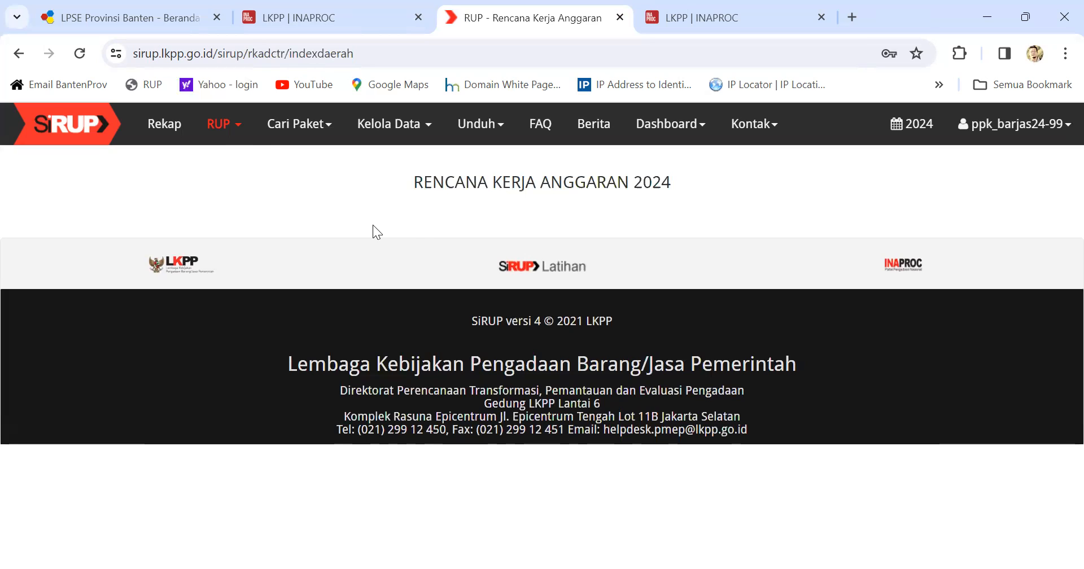
pyautogui.click(237, 127)
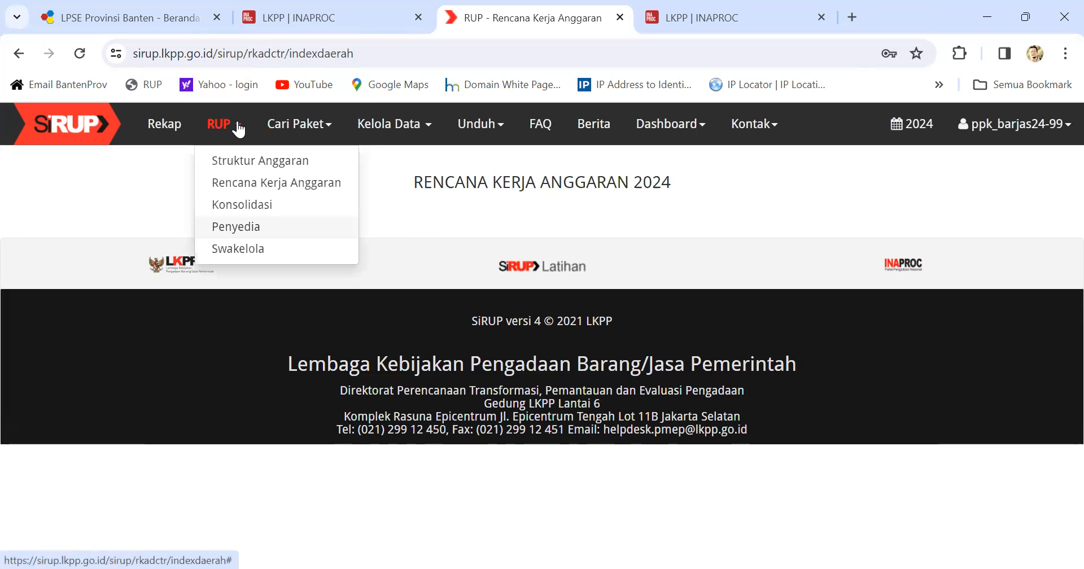
pyautogui.click(254, 228)
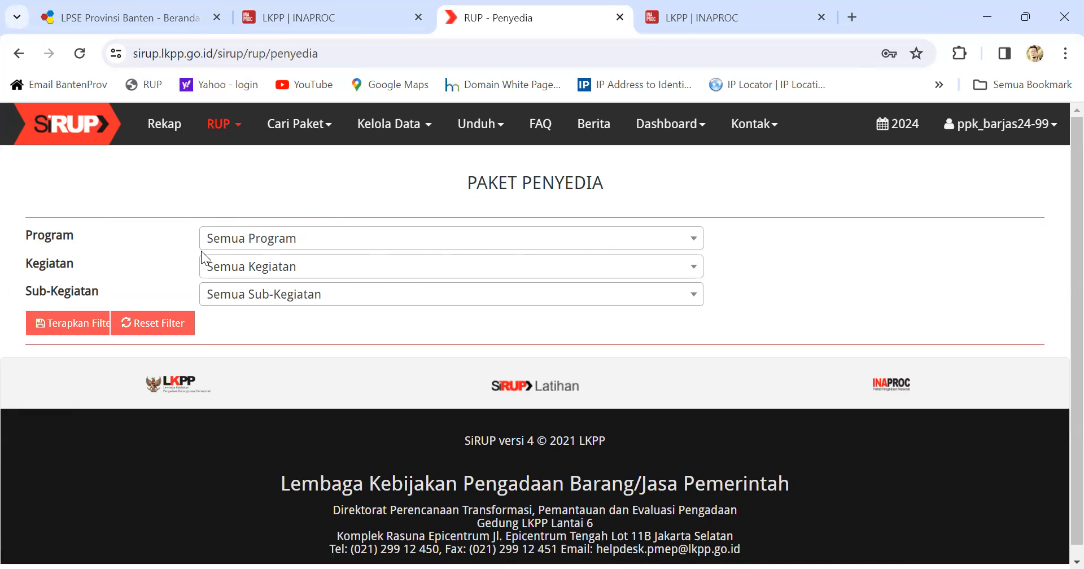
# Step: Reselect program 4.01.07, kegiatan 4.01.07.1.01, sub-kegiatan 4.01.07.1.01.0001 and apply, showing 0 packages
pyautogui.click(289, 241)
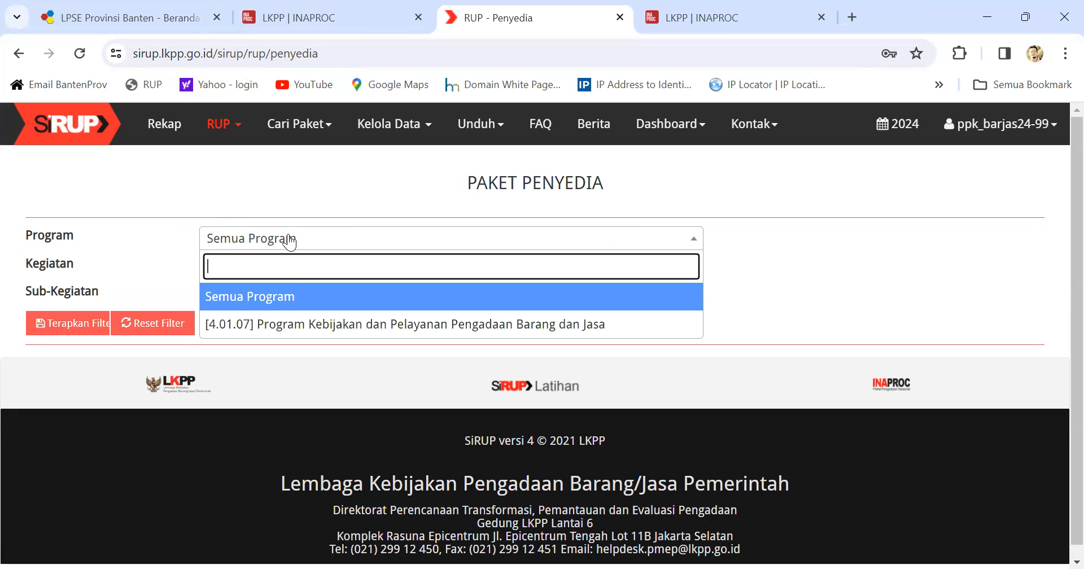
pyautogui.click(317, 326)
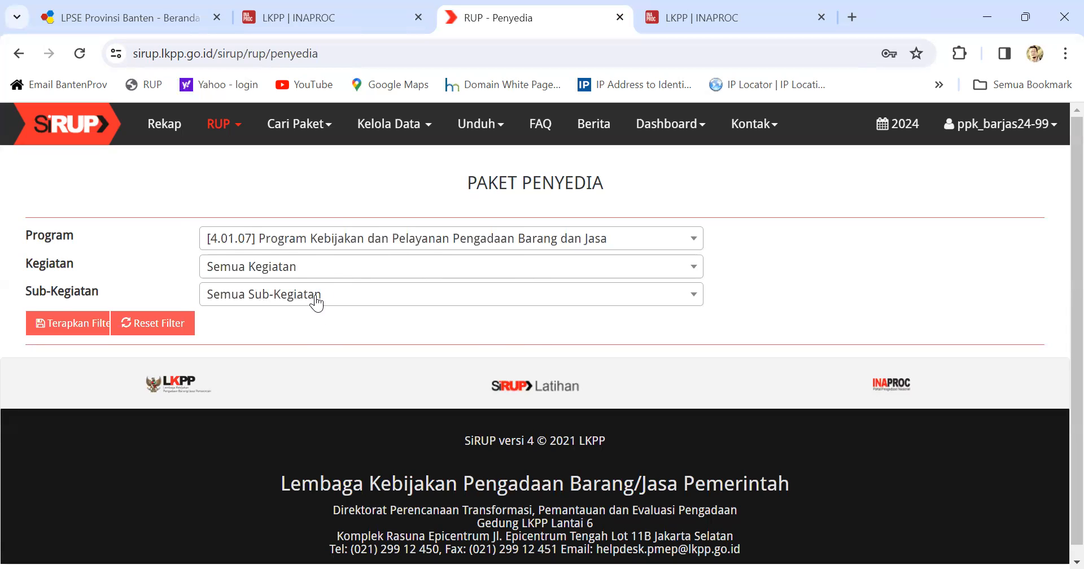
pyautogui.click(351, 269)
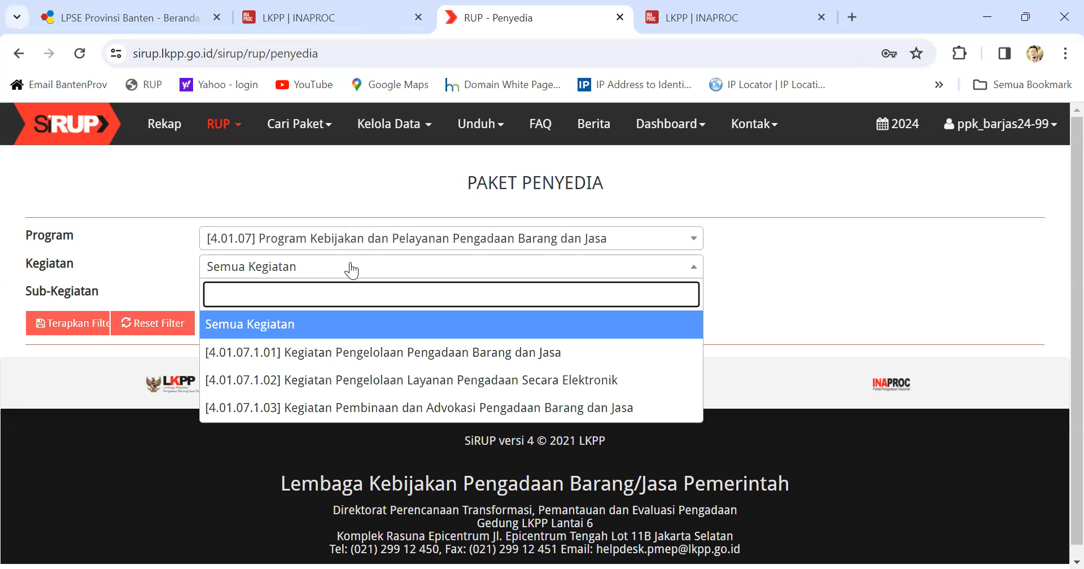
pyautogui.click(370, 354)
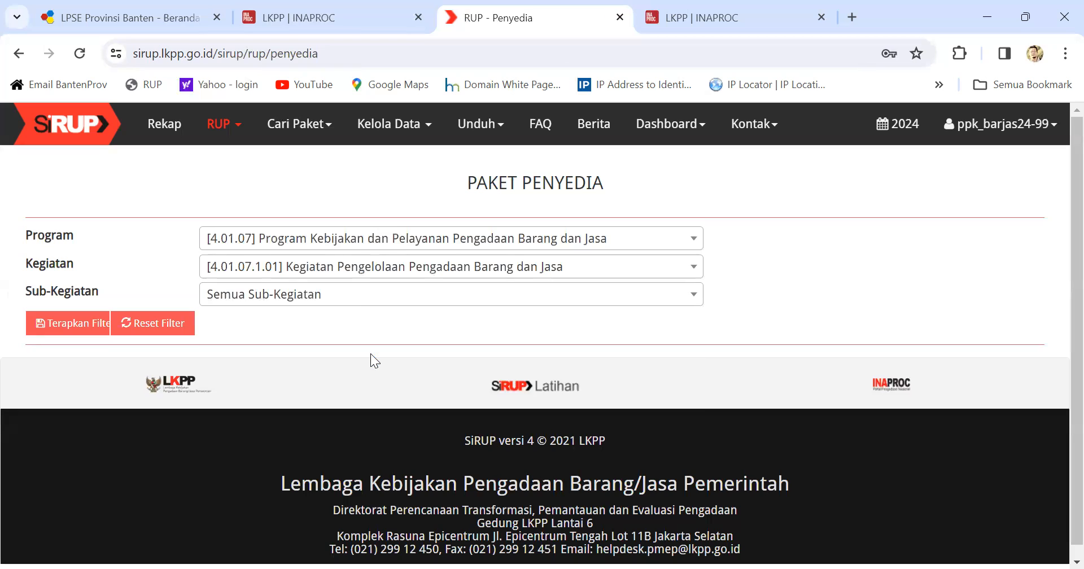
pyautogui.click(376, 299)
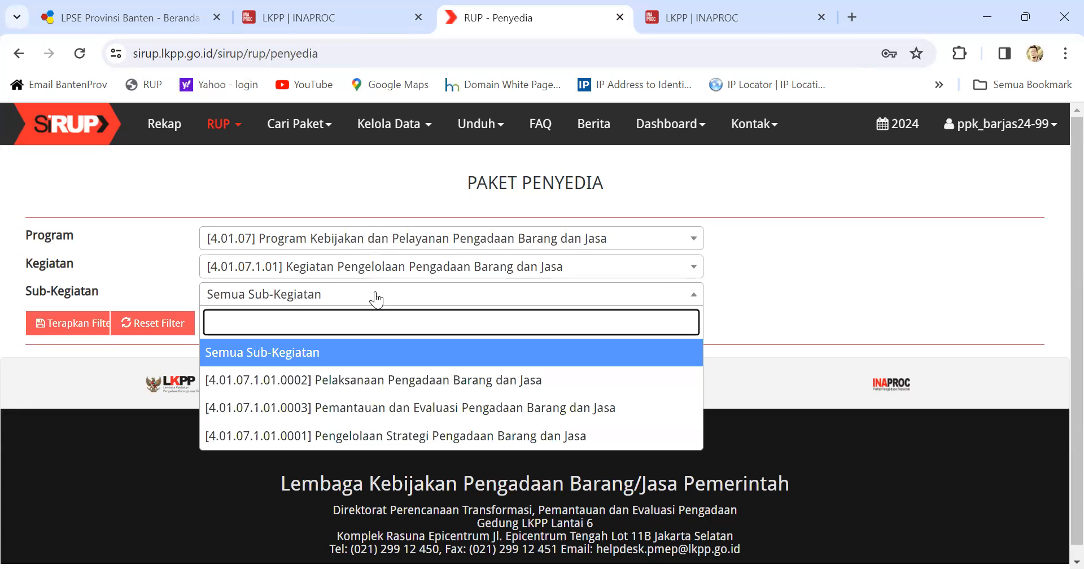
pyautogui.click(391, 438)
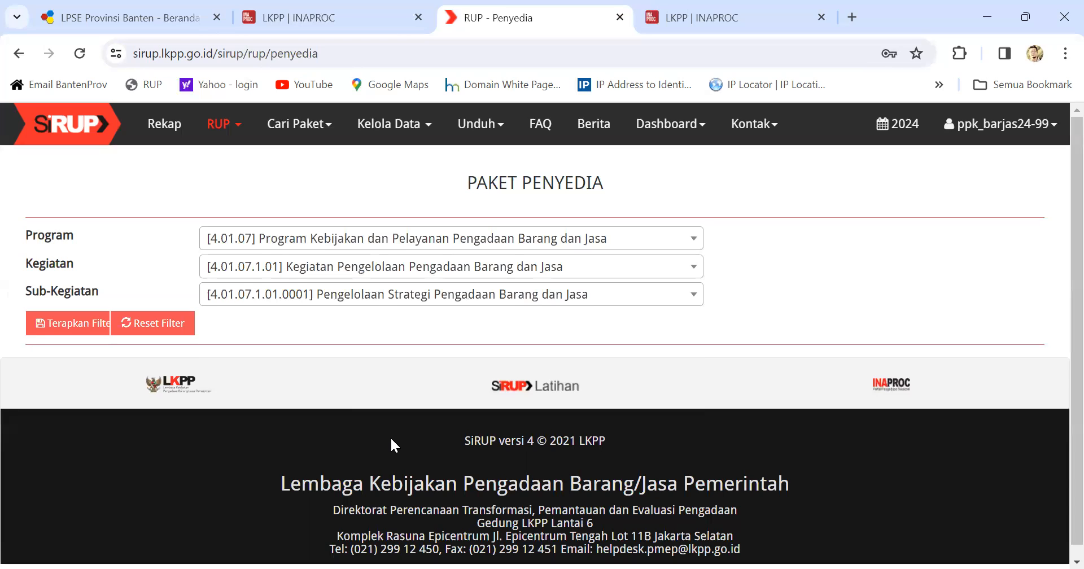
pyautogui.click(53, 325)
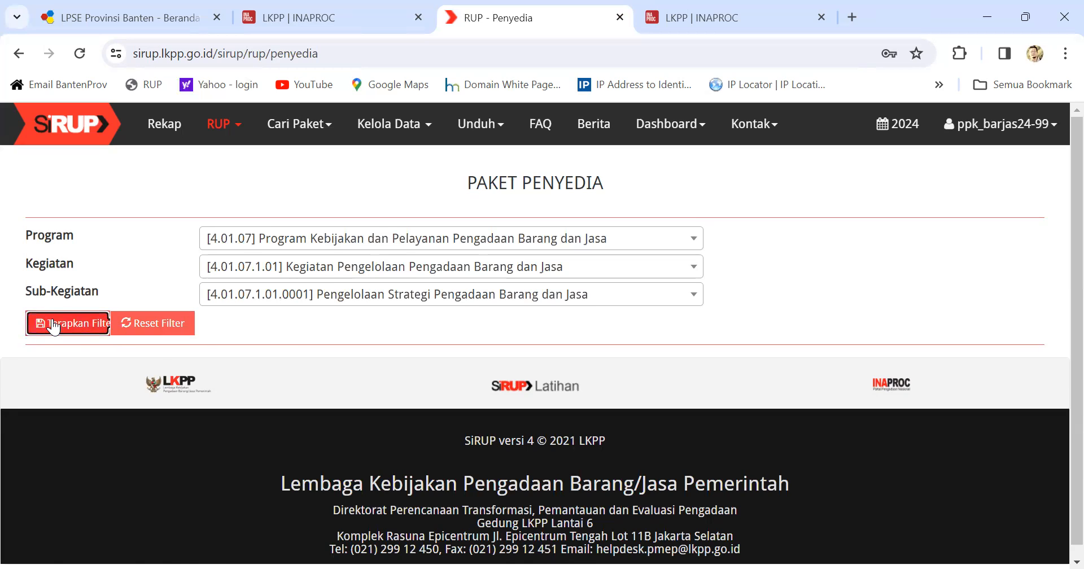
pyautogui.scroll(-1, 607, 435)
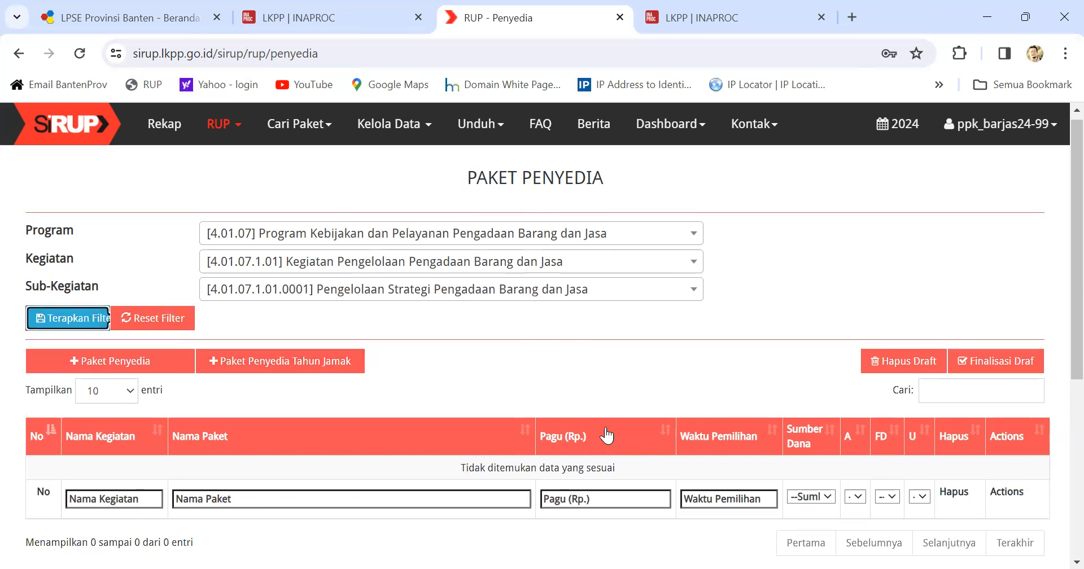
pyautogui.scroll(-3, 607, 435)
pyautogui.scroll(2, 606, 427)
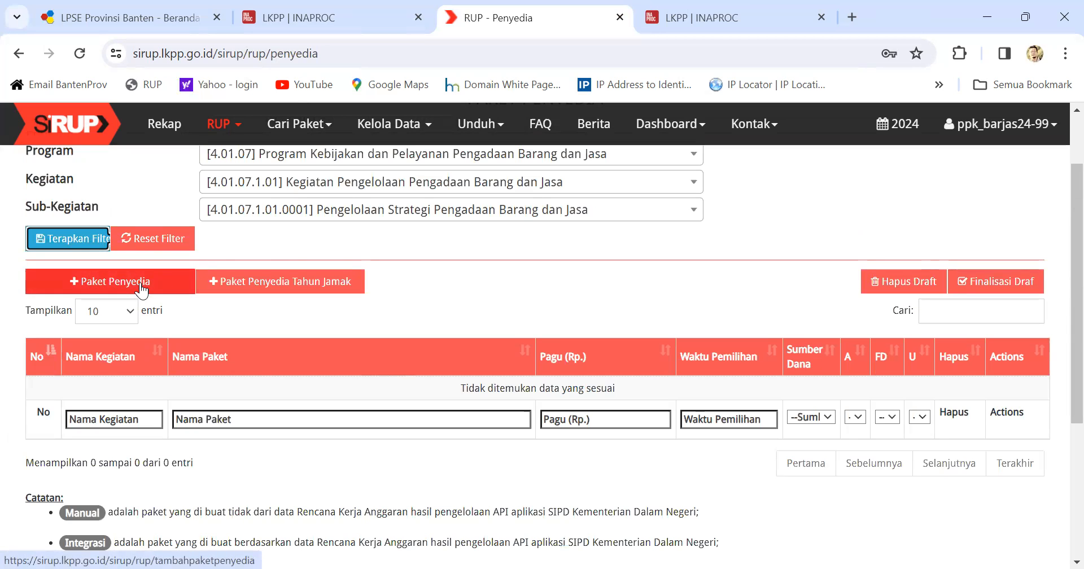
pyautogui.scroll(2, 404, 282)
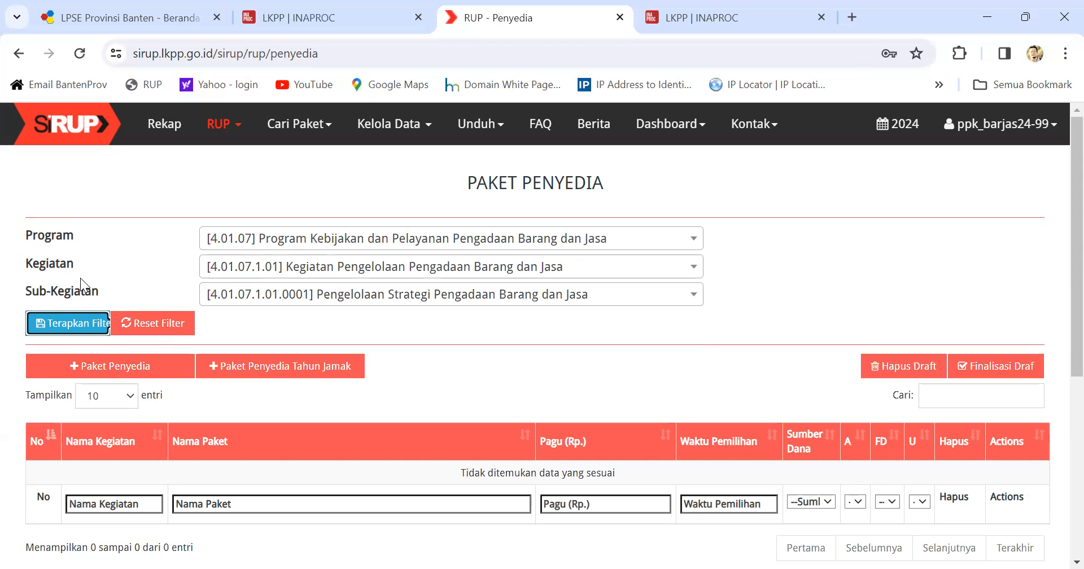
pyautogui.click(239, 125)
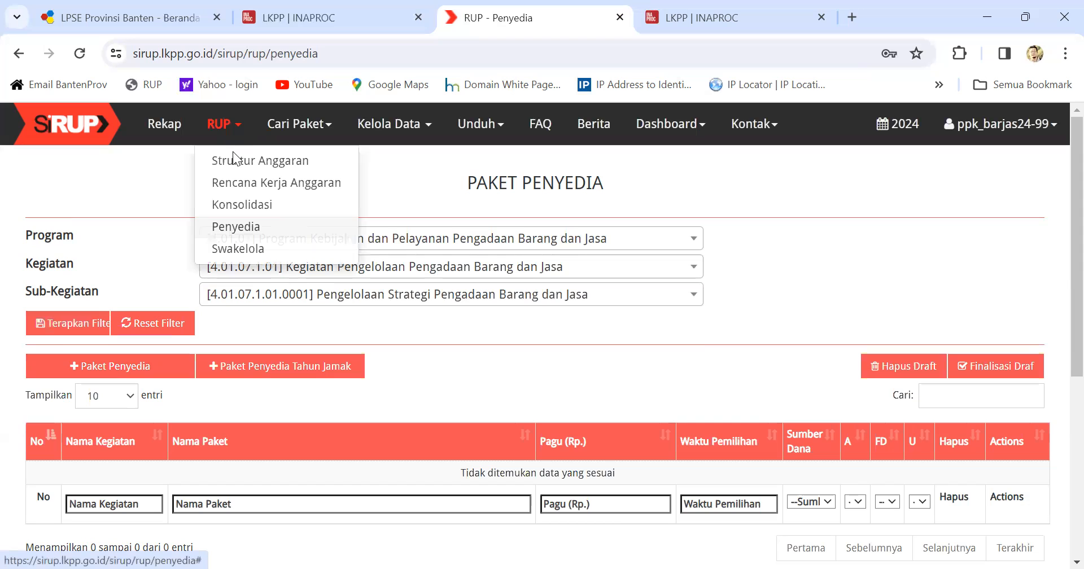
# Step: Reset the filters and list Paket Penyedia for Semua Program, reviewing the package table
pyautogui.click(263, 235)
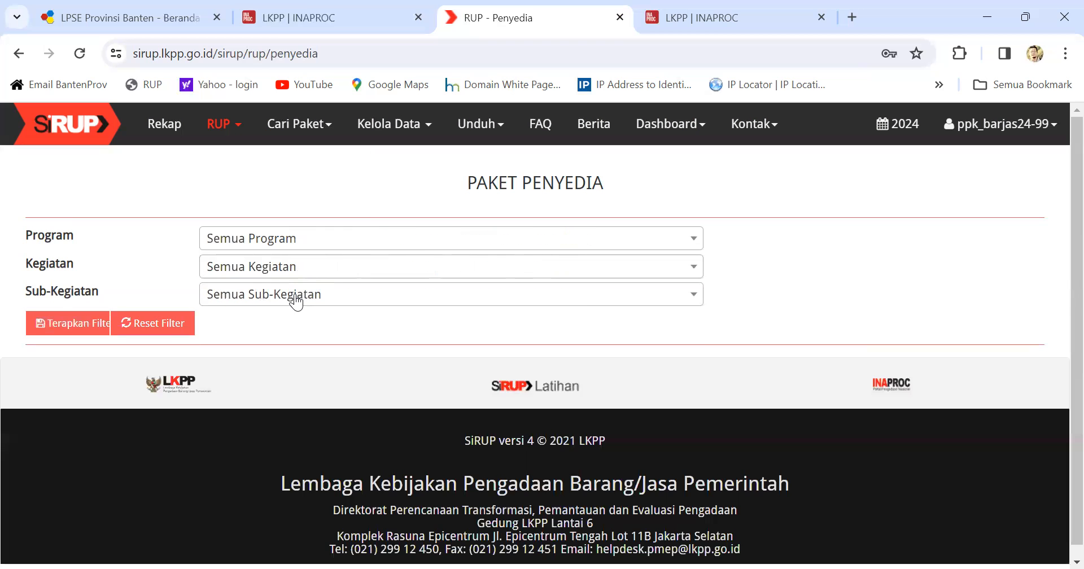
pyautogui.click(85, 327)
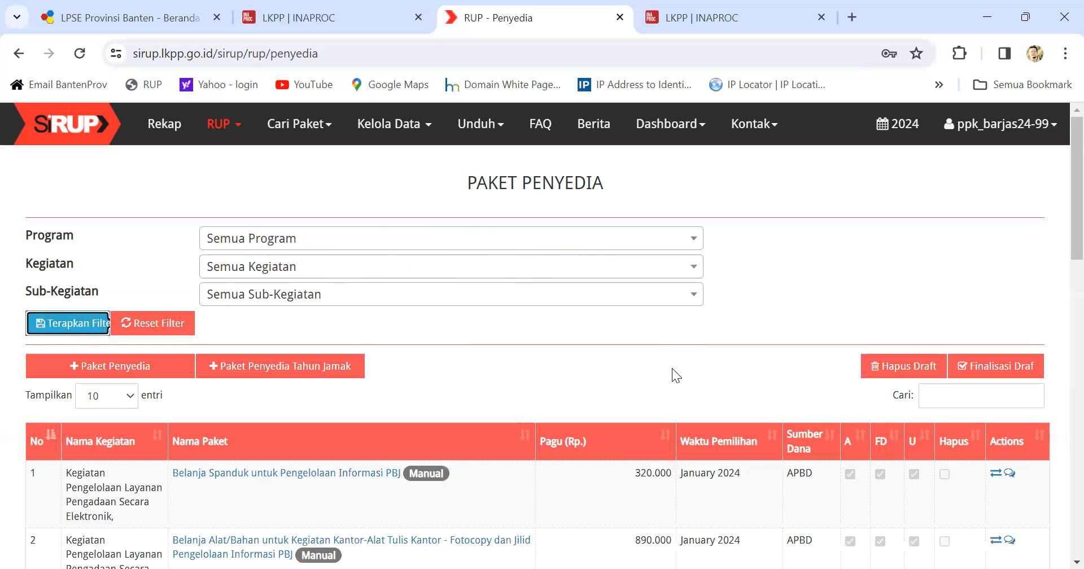
pyautogui.scroll(-4, 299, 381)
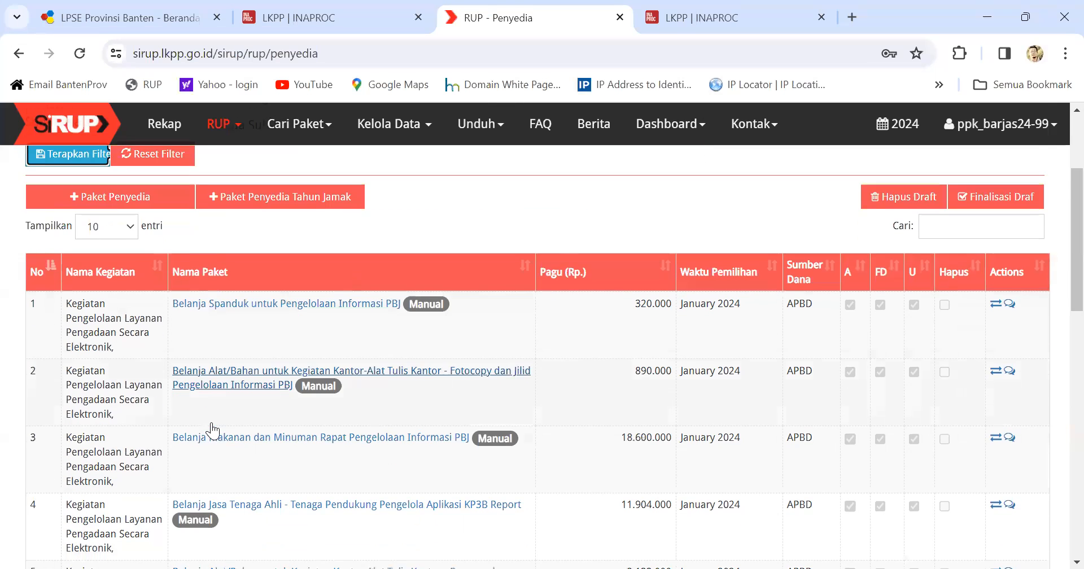
pyautogui.scroll(-4, 225, 435)
pyautogui.scroll(7, 248, 417)
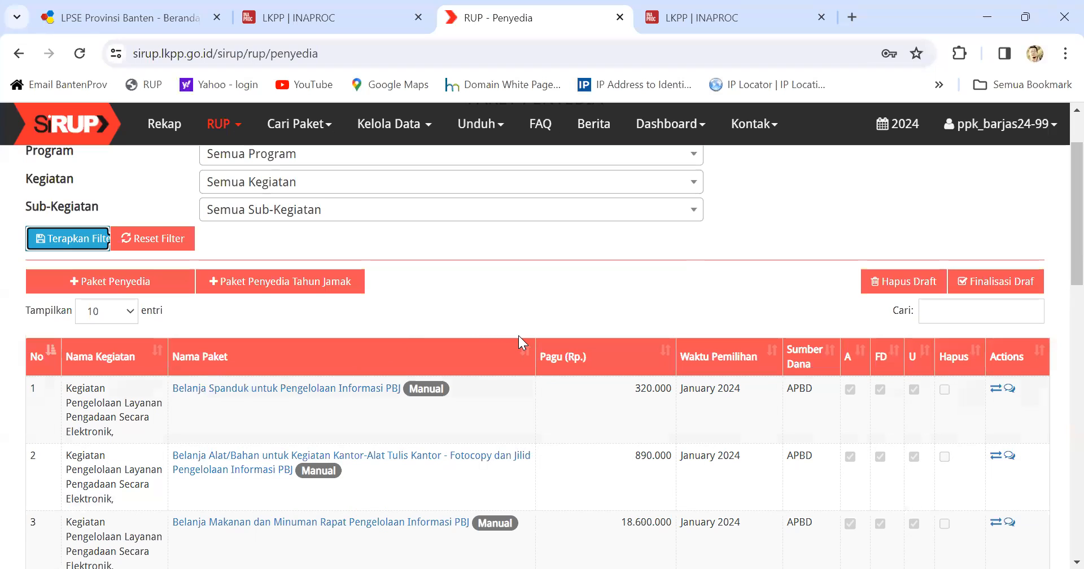
pyautogui.scroll(2, 518, 335)
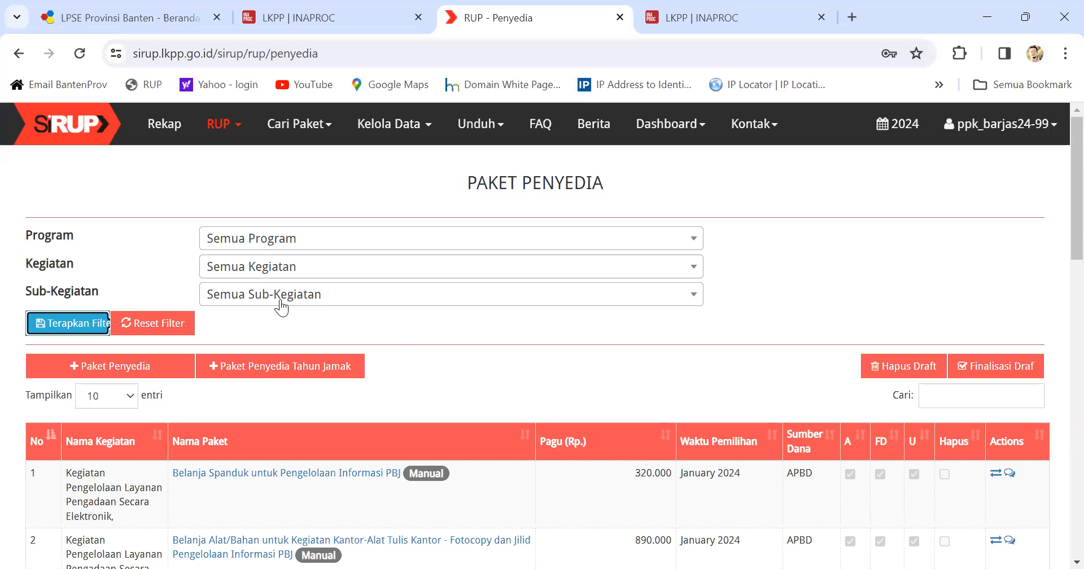
# Step: Reload Paket Penyedia and start a new package in the Tambah Paket Penyedia form
pyautogui.click(228, 132)
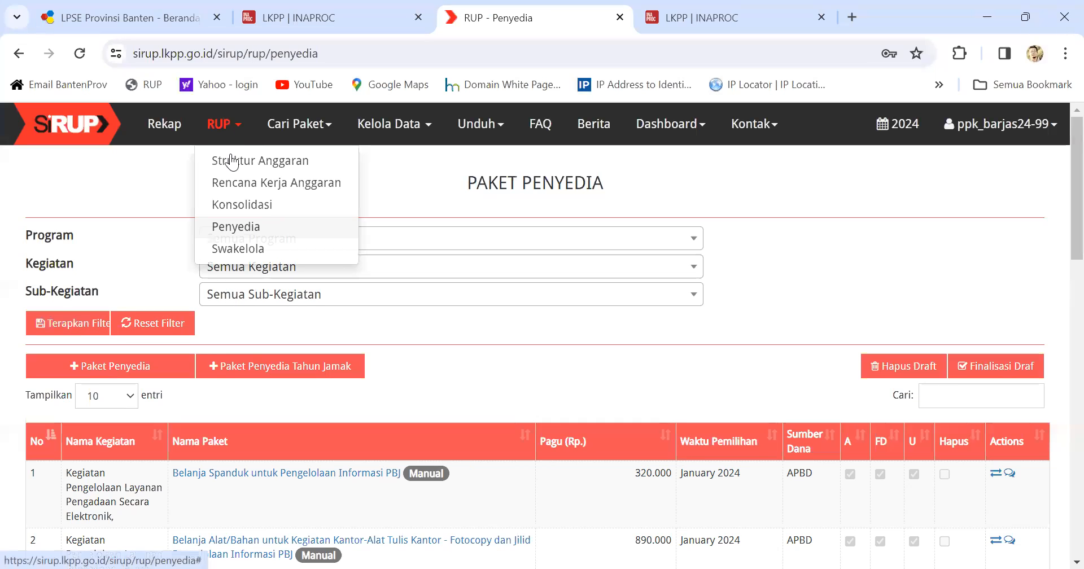
pyautogui.click(240, 228)
pyautogui.click(99, 327)
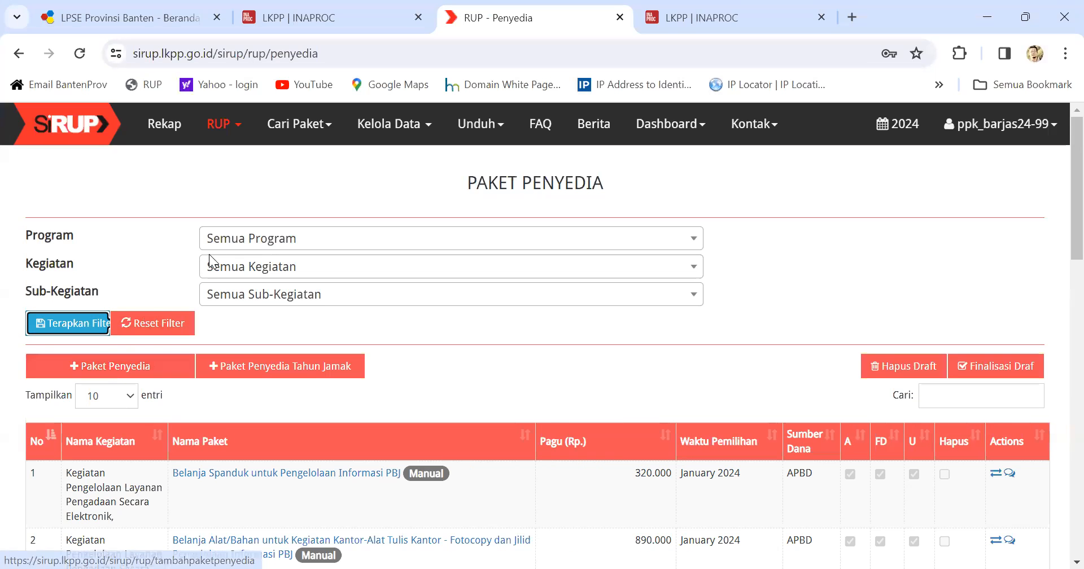
pyautogui.click(129, 373)
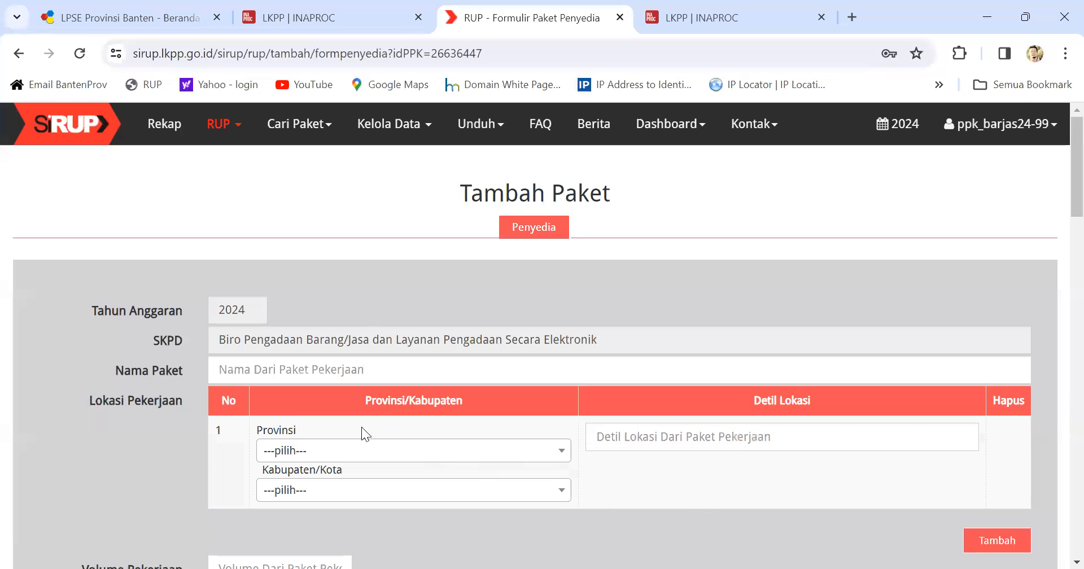
# Step: Fill Nama Paket from the 'Fotocopy dan Jilid' suggestion, appending 'Pengelolaan Stategis PBJ'
pyautogui.click(230, 369)
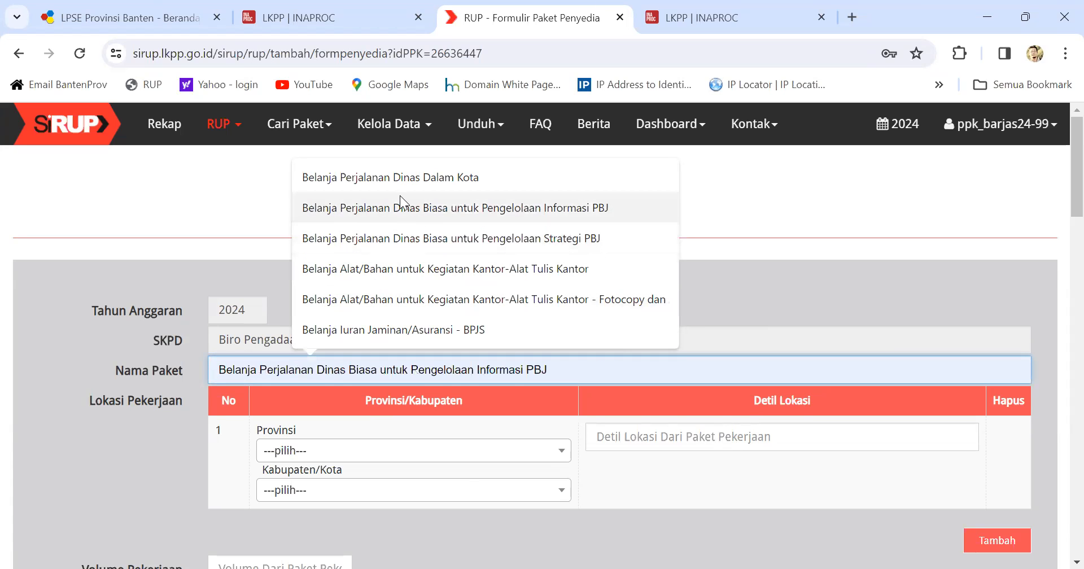
pyautogui.click(433, 305)
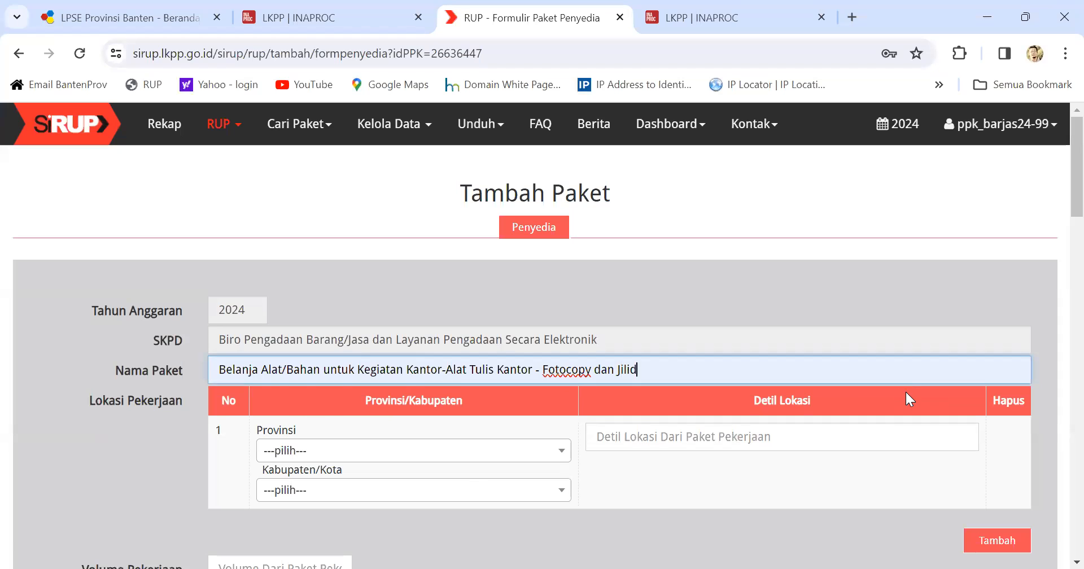
pyautogui.write('Penge')
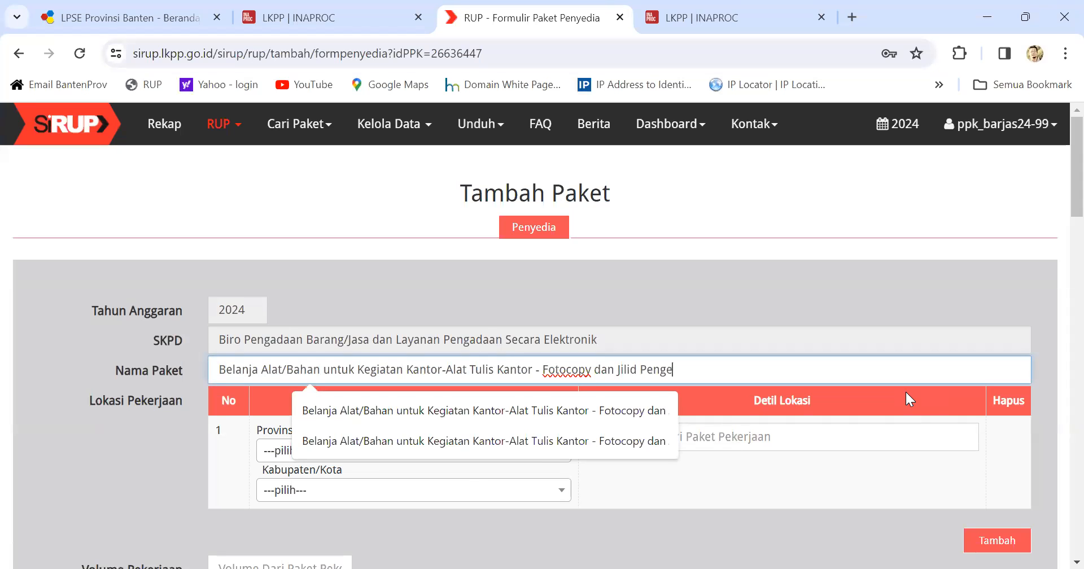
pyautogui.write('lolaan Sta')
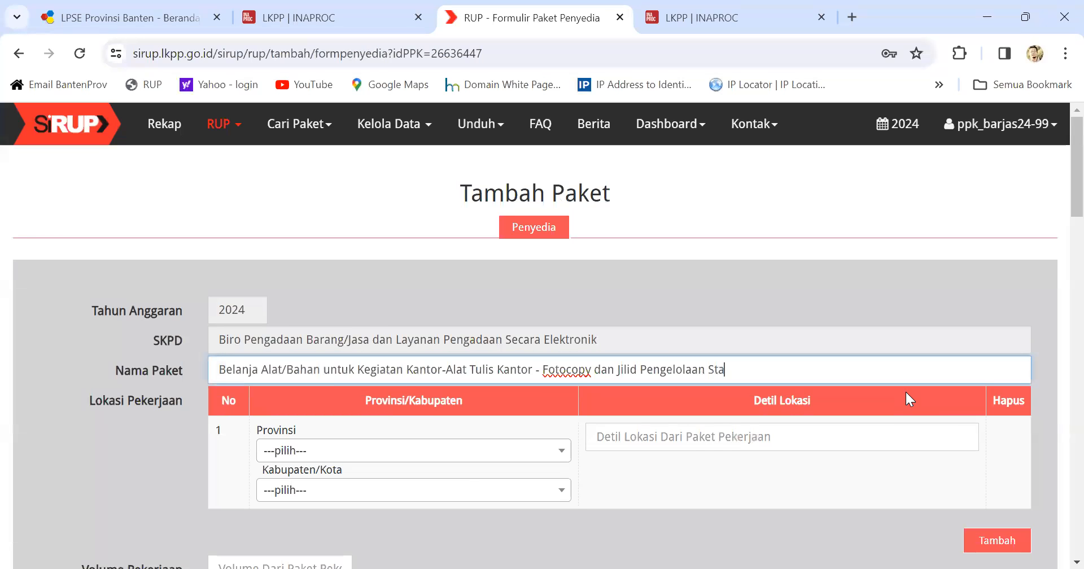
pyautogui.write('tegi')
pyautogui.write('s PBJ')
pyautogui.scroll(-1, 380, 387)
# Step: Set the location to Provinsi Banten, Serang (Kota), with Detil Lokasi 'Serang'
pyautogui.click(382, 370)
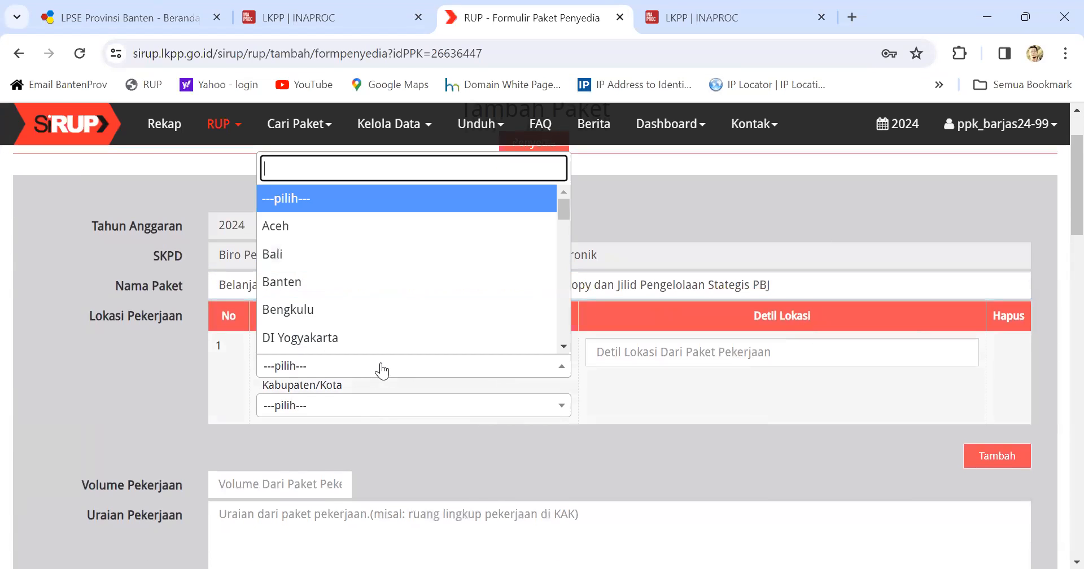
pyautogui.click(325, 288)
pyautogui.click(357, 415)
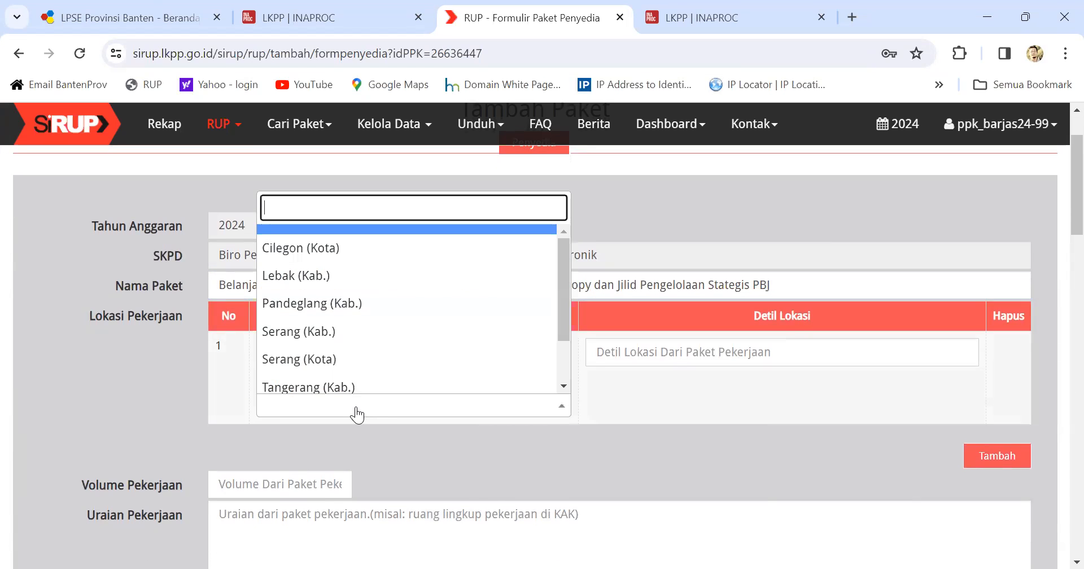
pyautogui.click(327, 370)
pyautogui.click(628, 352)
pyautogui.write('Serang')
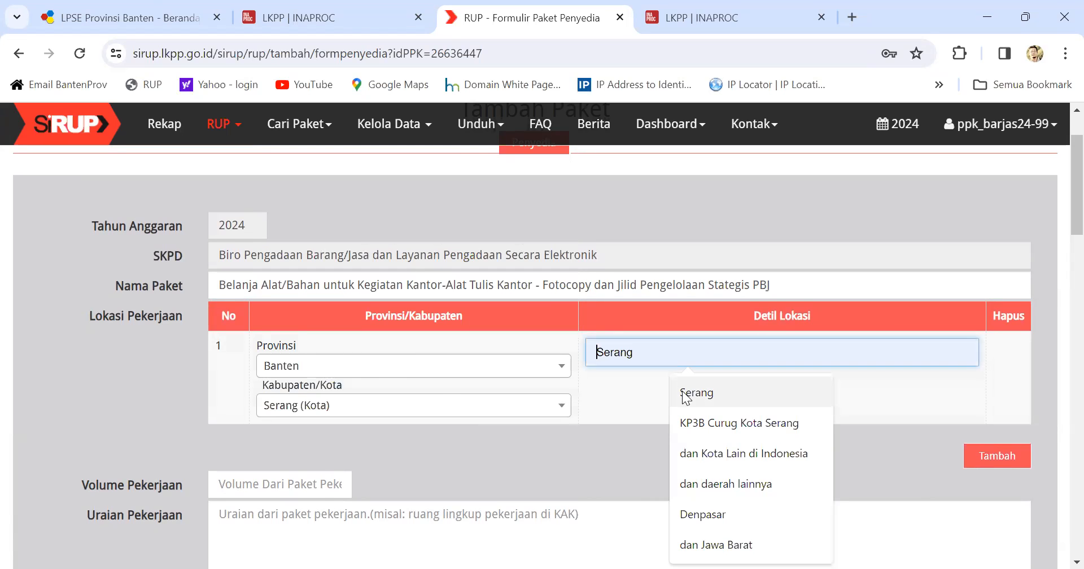
pyautogui.scroll(-1, 273, 413)
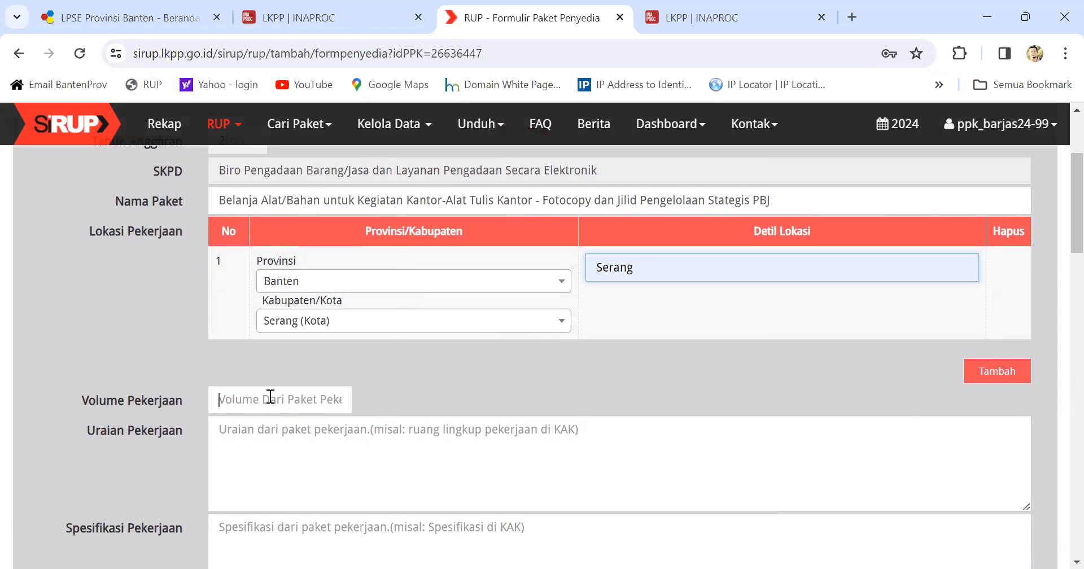
# Step: Set Volume to 1 Paket, Uraian 'Fotocopy dan Jilid Laporan', Spesifikasi 'Fotocopy dan Jilid'
pyautogui.click(269, 398)
pyautogui.click(282, 209)
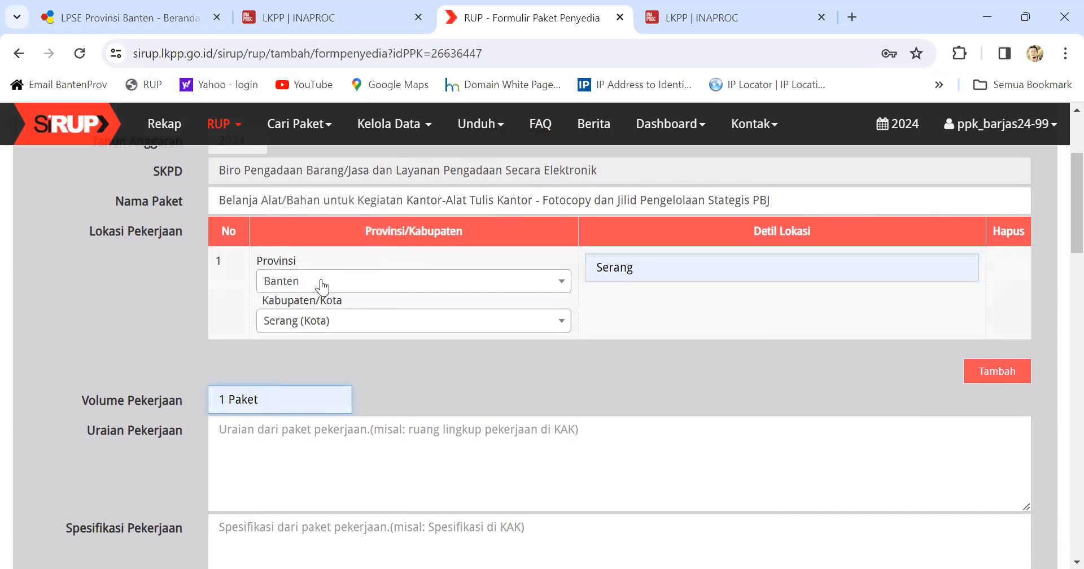
pyautogui.click(231, 421)
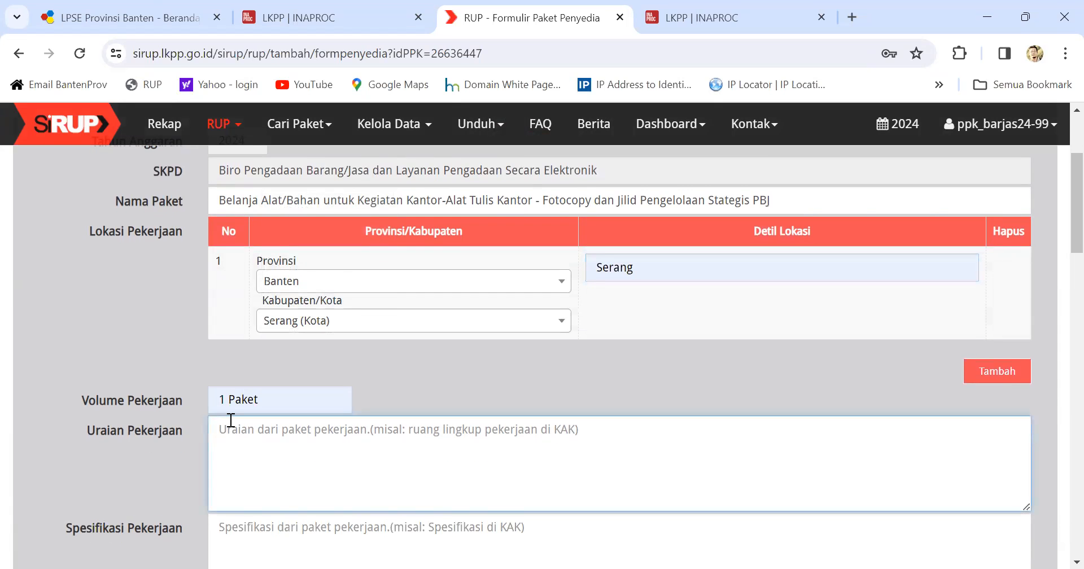
pyautogui.write('Fotoc')
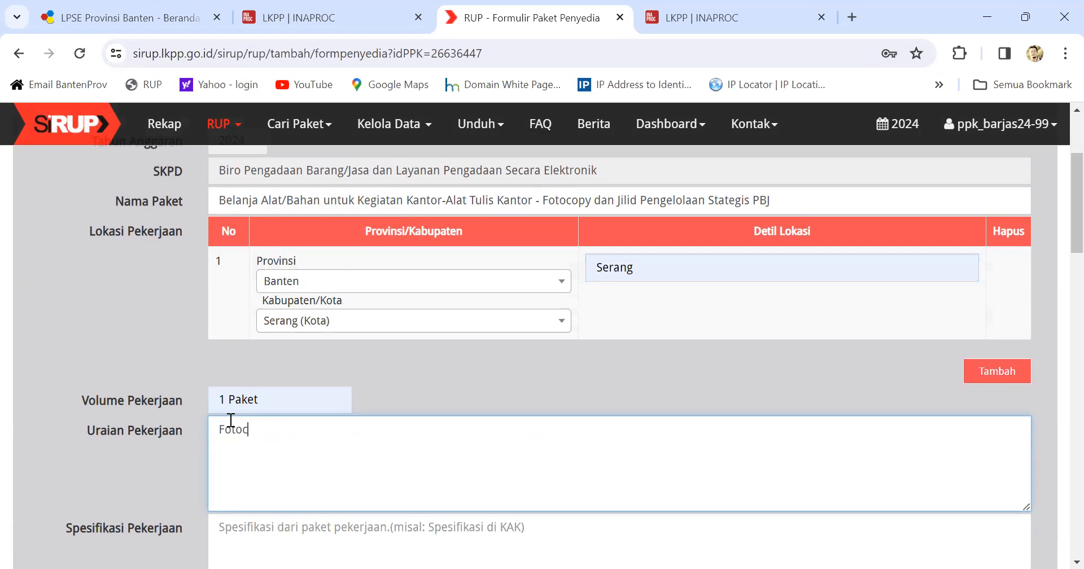
pyautogui.write('opy dan Jilid Laporan')
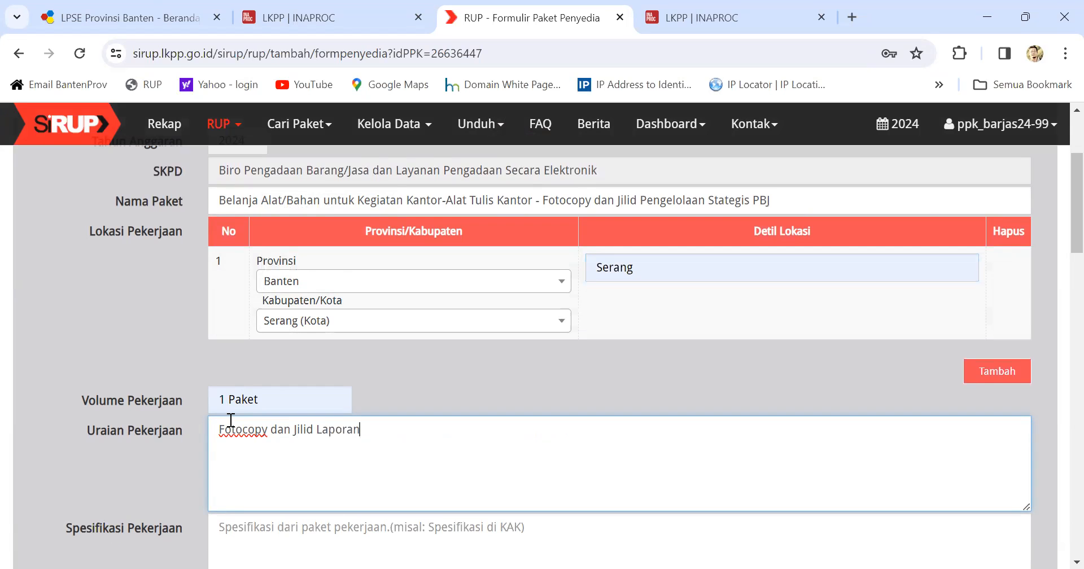
pyautogui.scroll(-3, 231, 421)
pyautogui.click(248, 372)
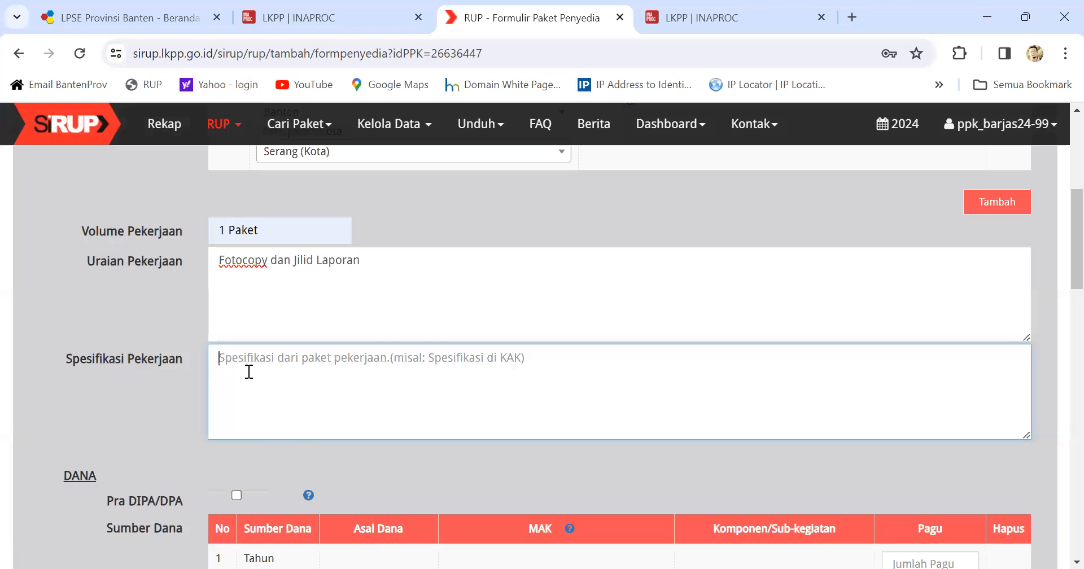
pyautogui.write('Fotocopy')
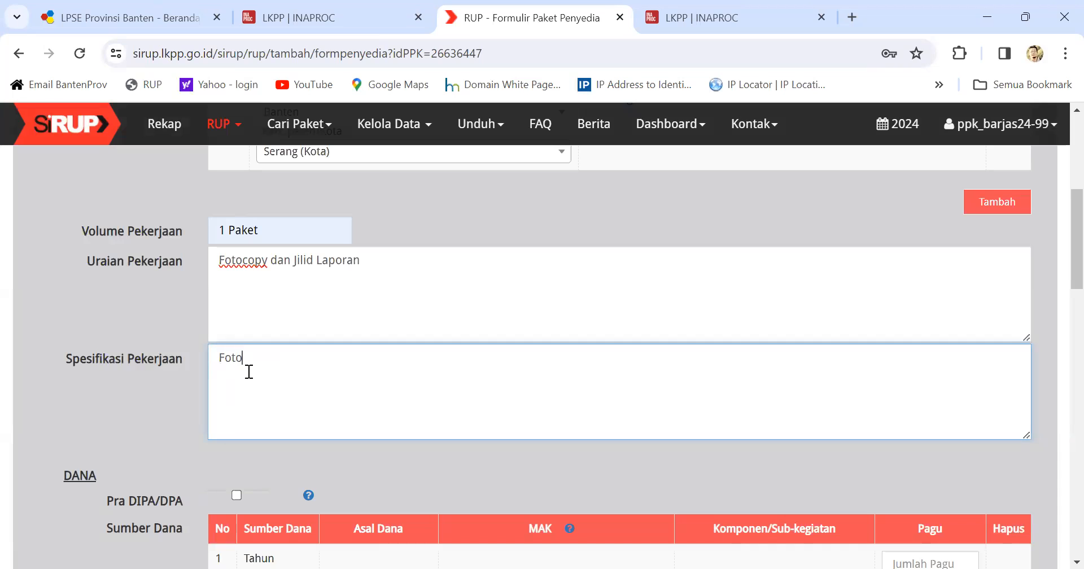
pyautogui.write(' dan Jilid')
pyautogui.scroll(-4, 247, 427)
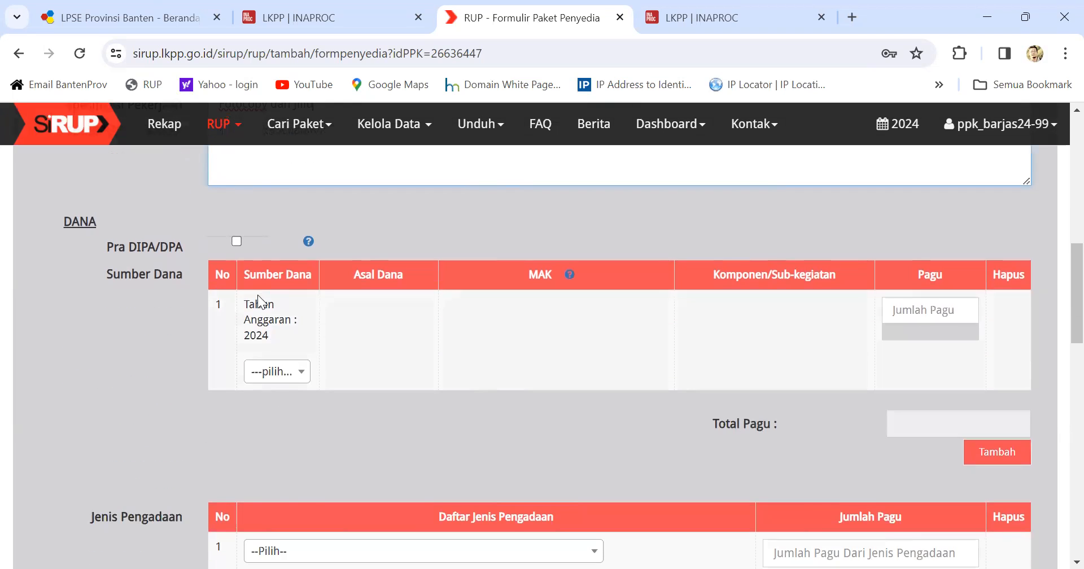
# Step: Set the funding source to APBD with MAK code 4.01.07.1.01.0001.5.1.02.01.01.0024
pyautogui.click(290, 377)
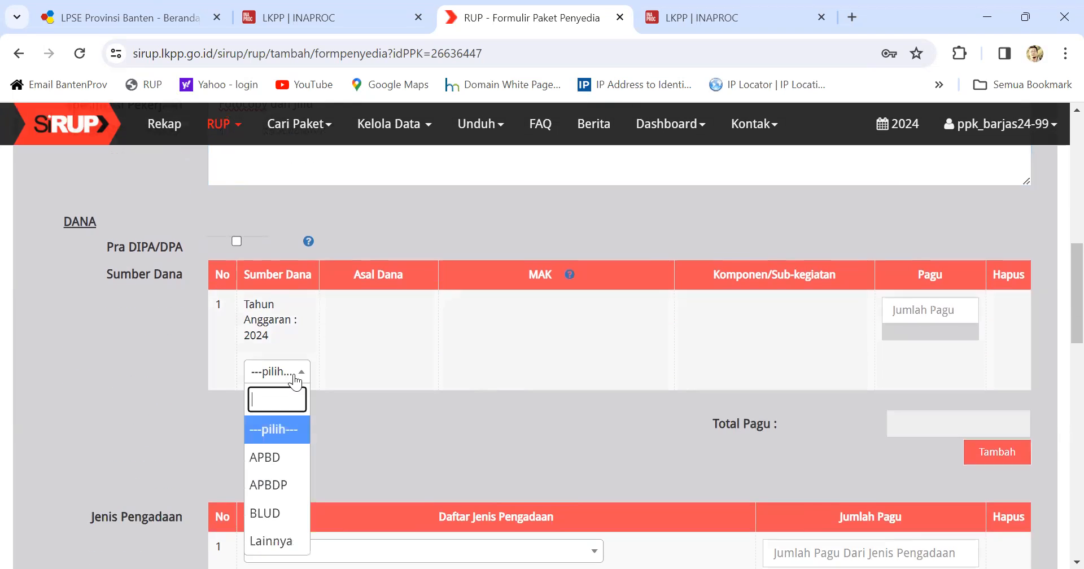
pyautogui.click(270, 458)
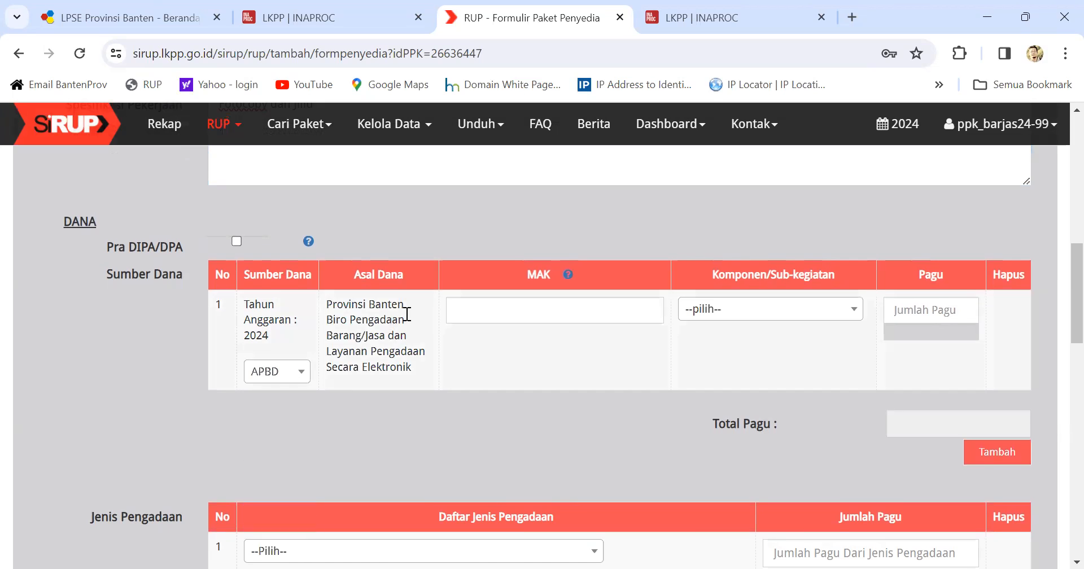
pyautogui.click(447, 311)
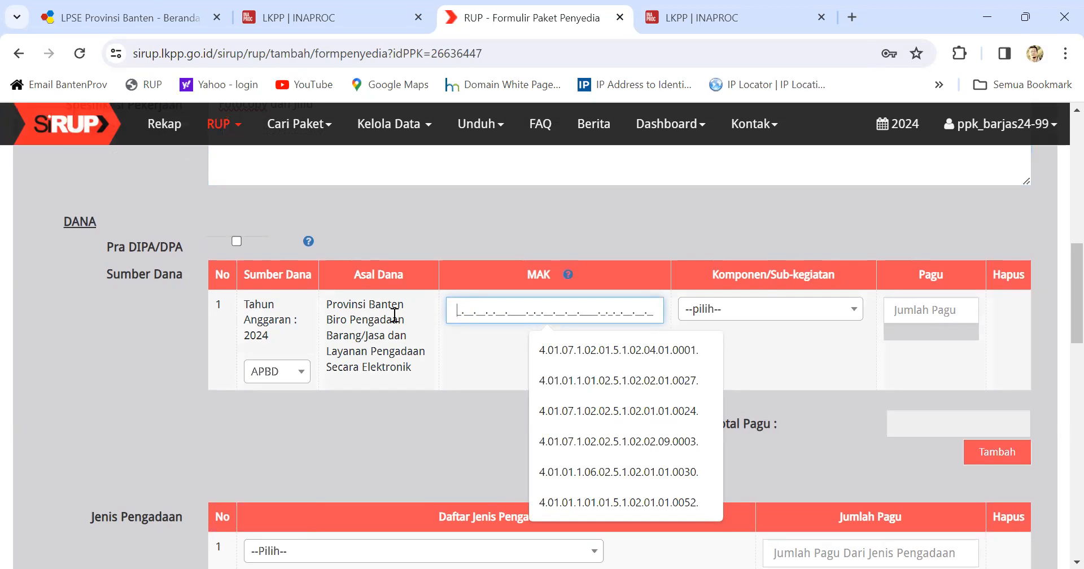
pyautogui.click(553, 501)
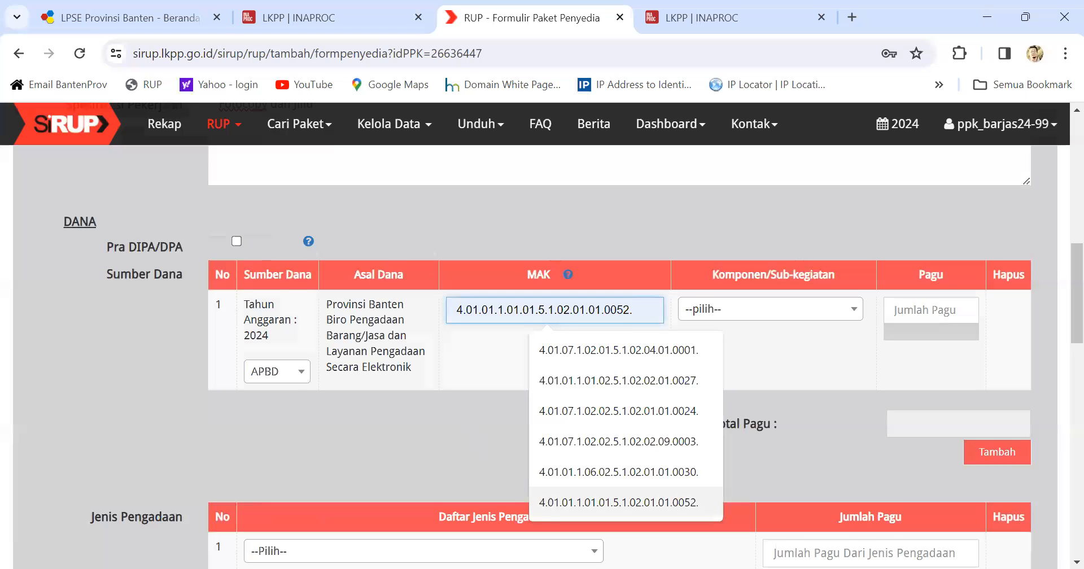
pyautogui.hotkey('alt', 'Tab')
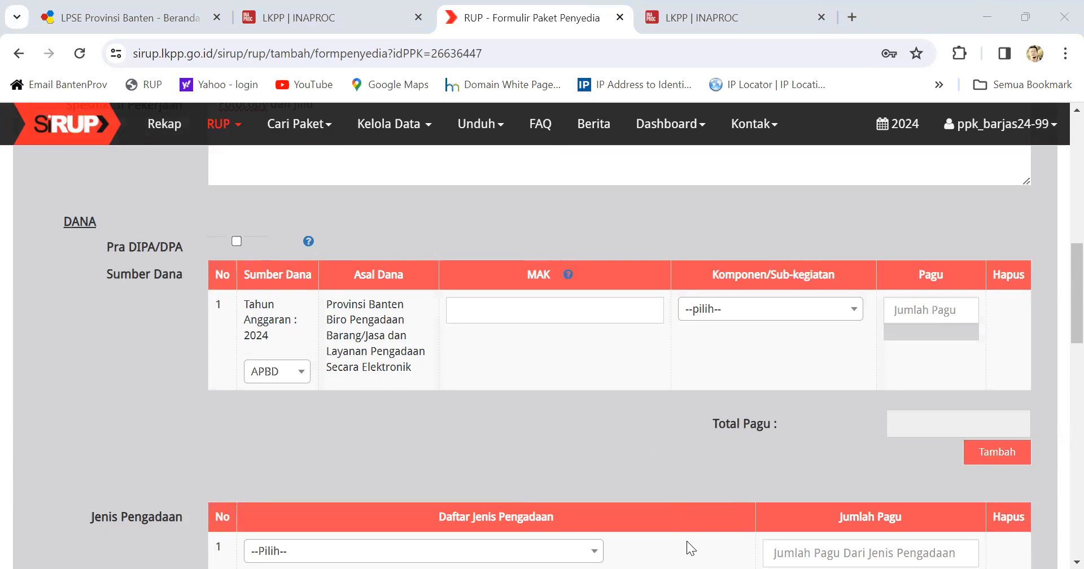
pyautogui.hotkey('alt', 'Tab')
pyautogui.write('4.01.07.1.01.0001.5.1.02.01.01.0024.')
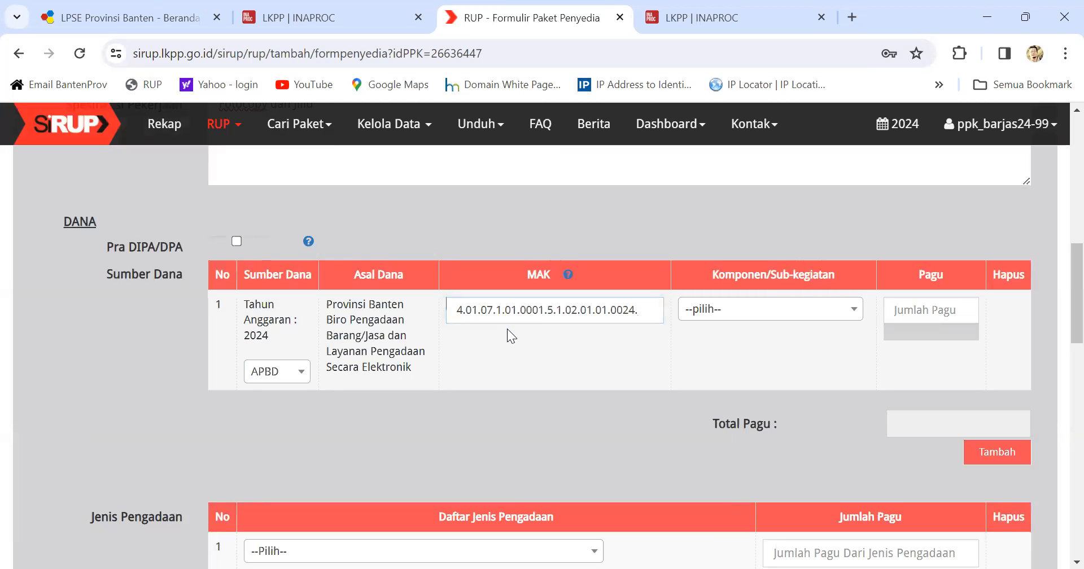
pyautogui.moveTo(452, 310); pyautogui.dragTo(545, 314)
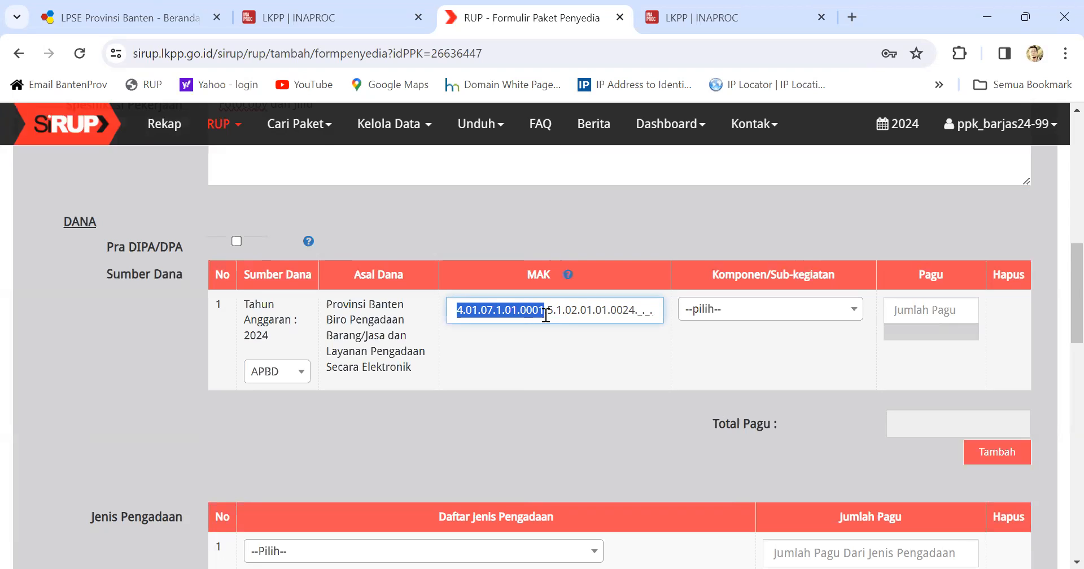
pyautogui.moveTo(546, 310)
pyautogui.mouseDown()
pyautogui.moveTo(646, 310)
pyautogui.moveTo(554, 311)
pyautogui.mouseUp()
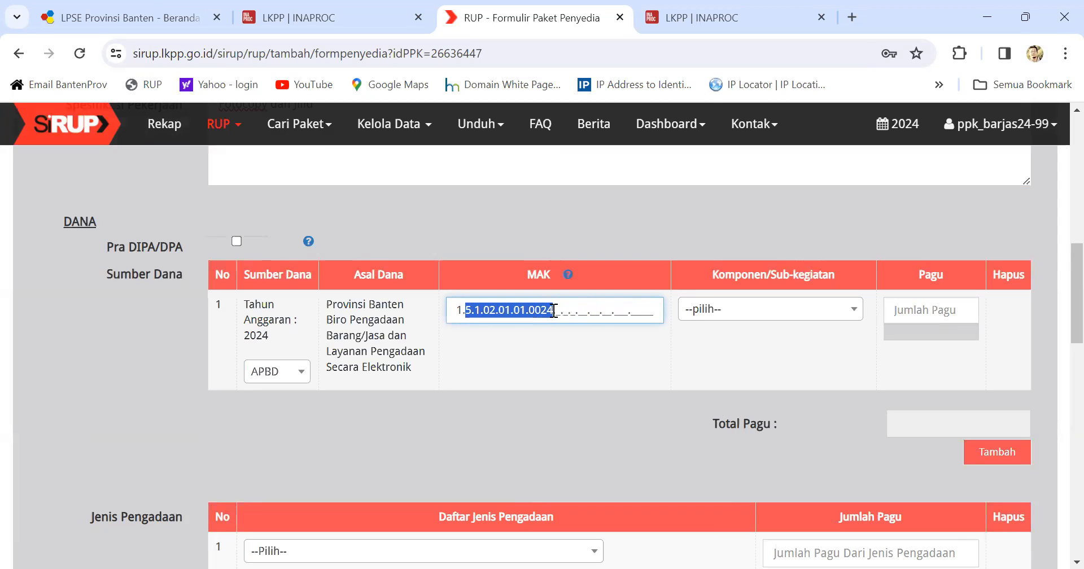
# Step: Choose Pengelolaan Strategi Pengadaan Barang dan Jasa as the component
pyautogui.click(765, 317)
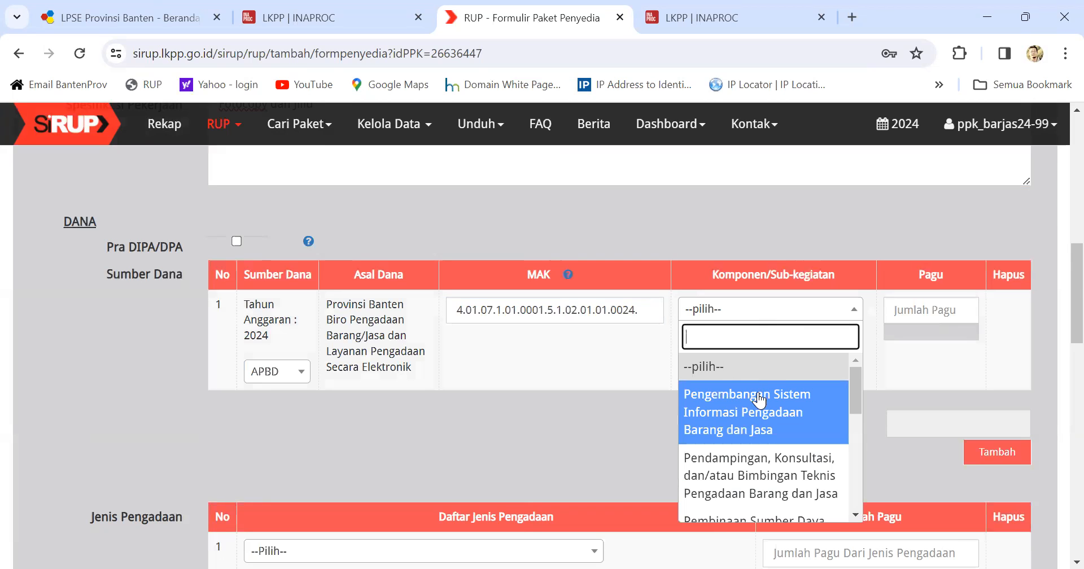
pyautogui.scroll(-3, 757, 442)
pyautogui.scroll(-3, 759, 456)
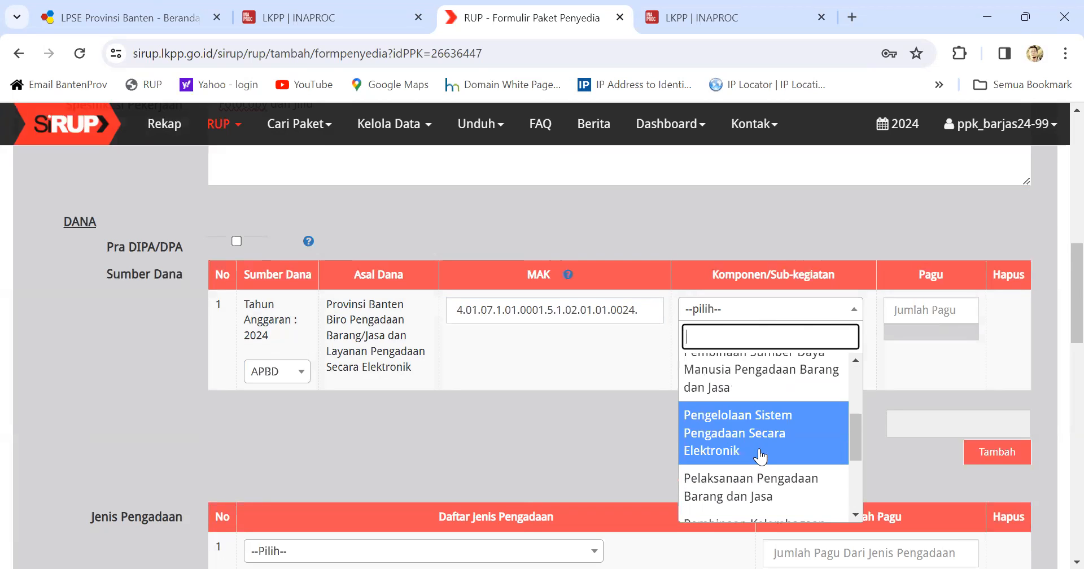
pyautogui.scroll(-3, 762, 461)
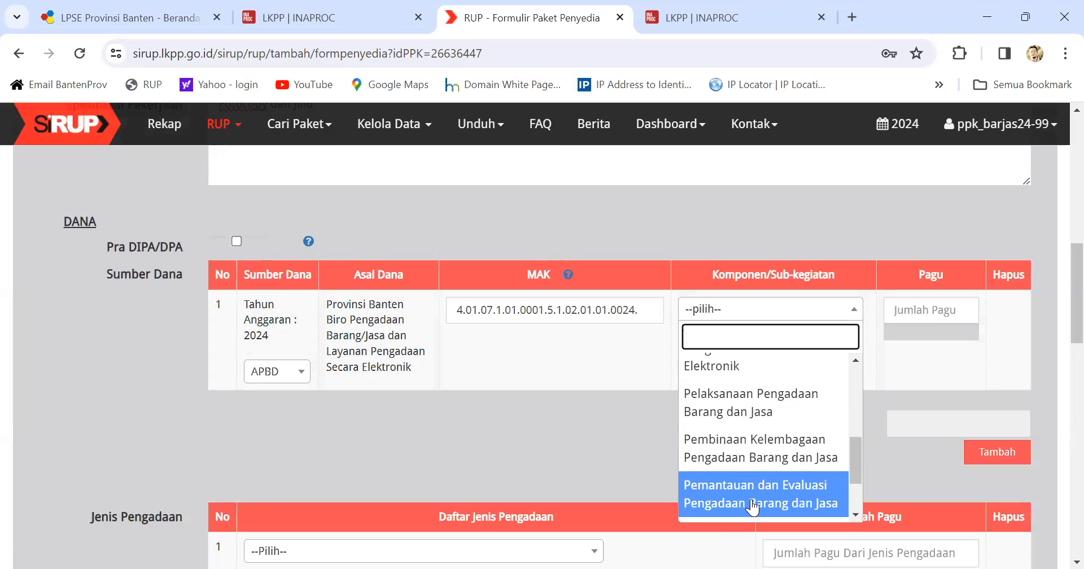
pyautogui.scroll(-1, 755, 502)
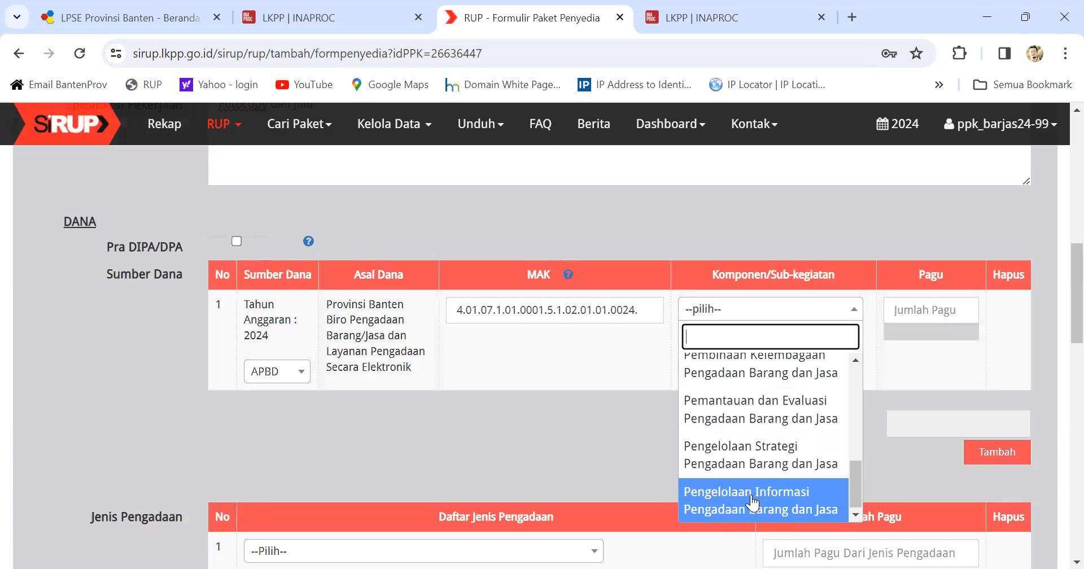
pyautogui.click(765, 468)
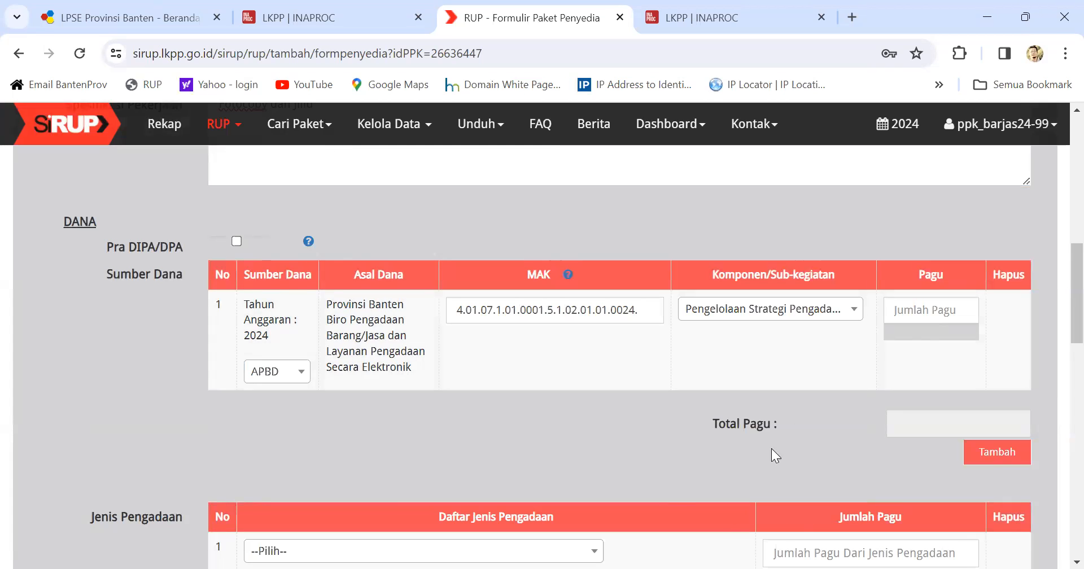
# Step: Enter a Pagu of 29160000, making Total Pagu Rp. 29.160.000
pyautogui.click(900, 316)
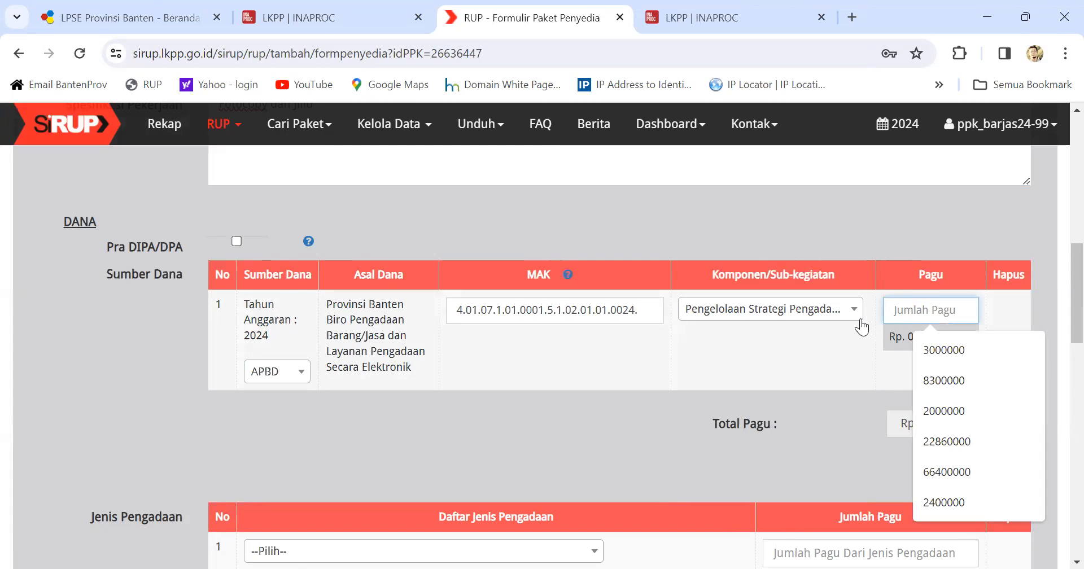
pyautogui.write('29')
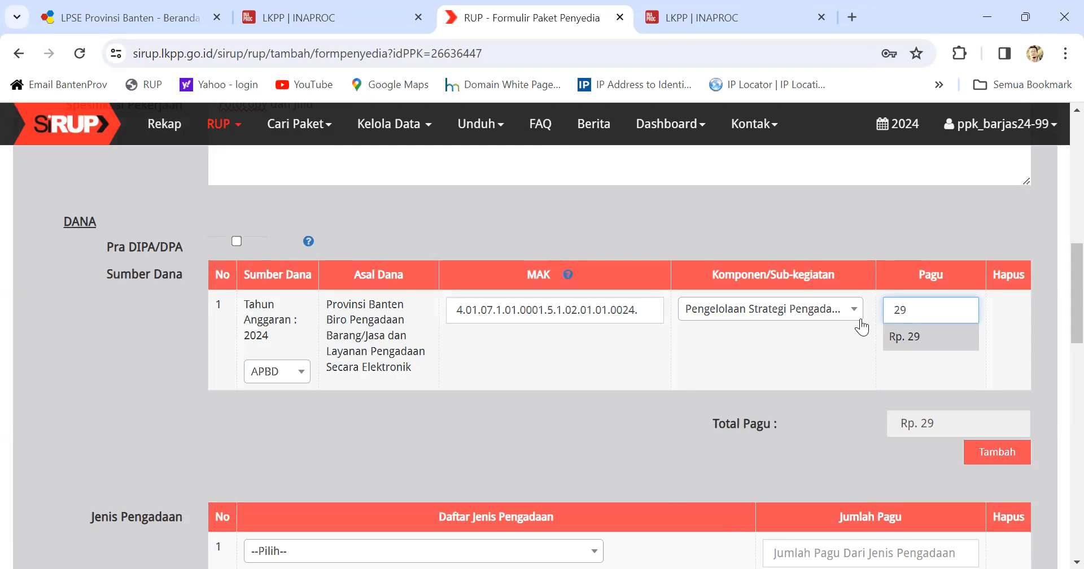
pyautogui.write('16')
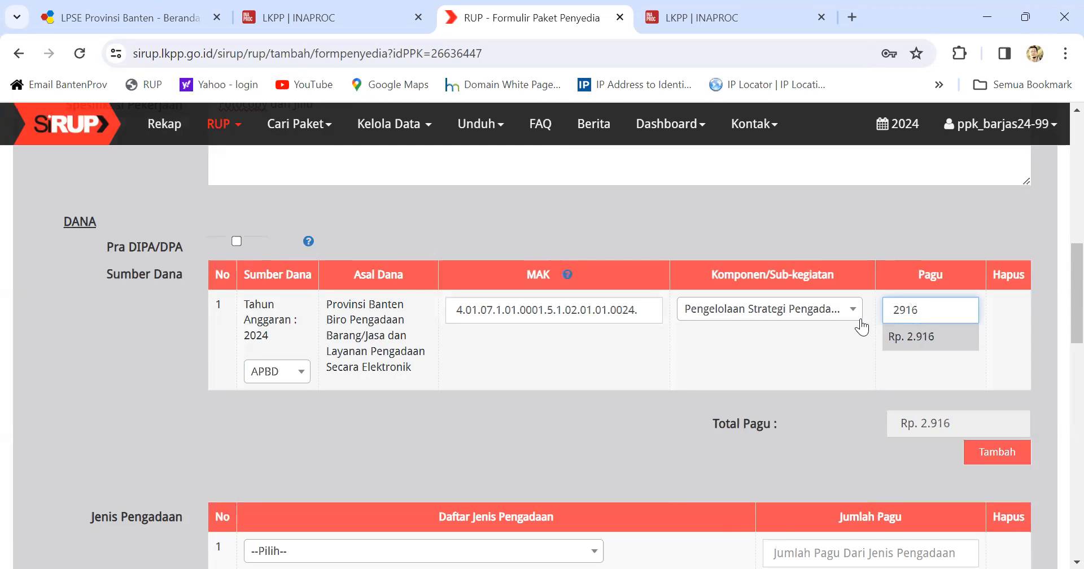
pyautogui.write('000')
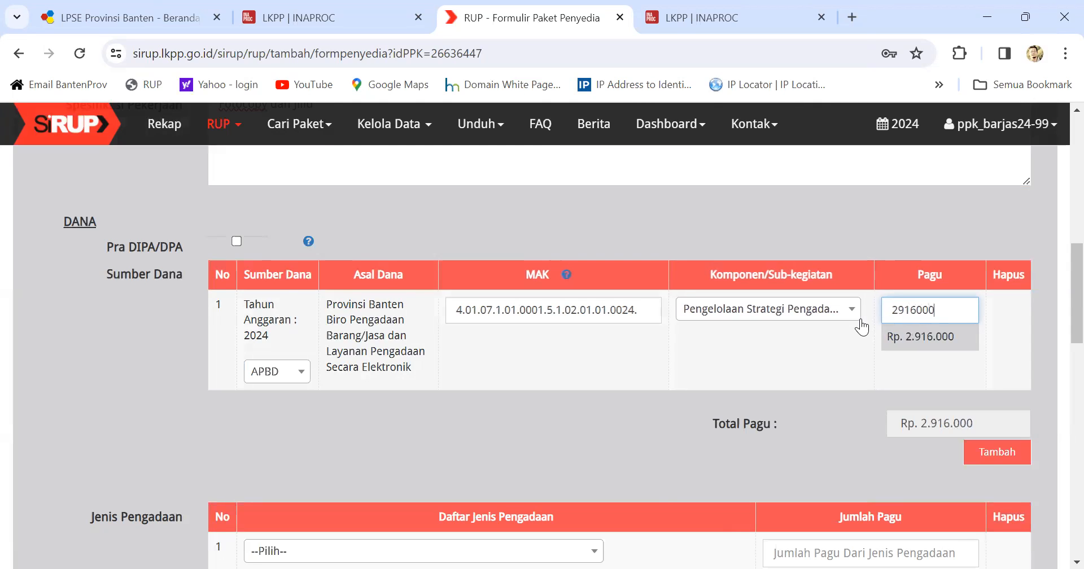
pyautogui.write('0')
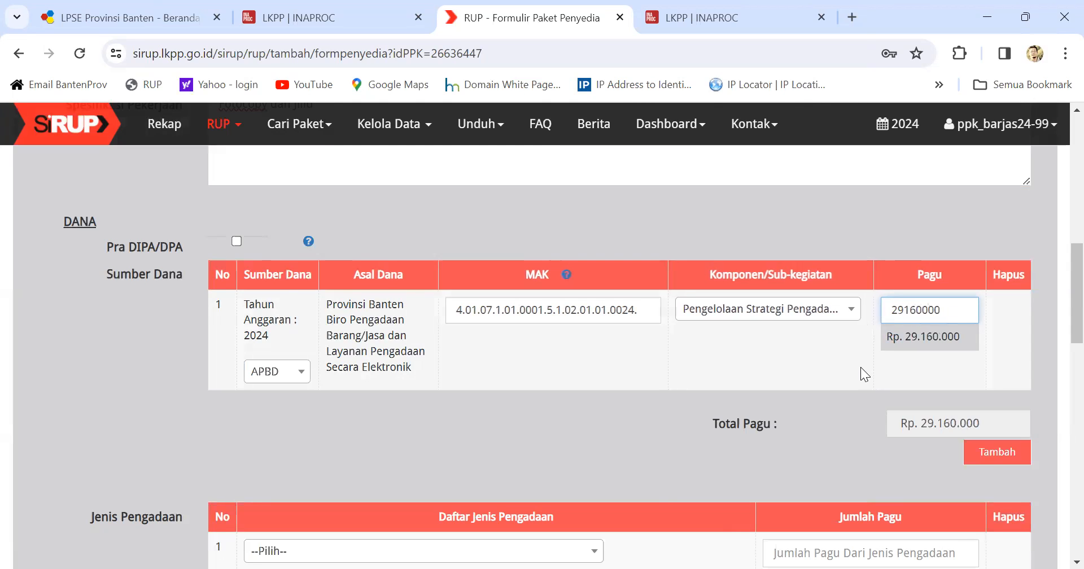
pyautogui.scroll(-3, 652, 479)
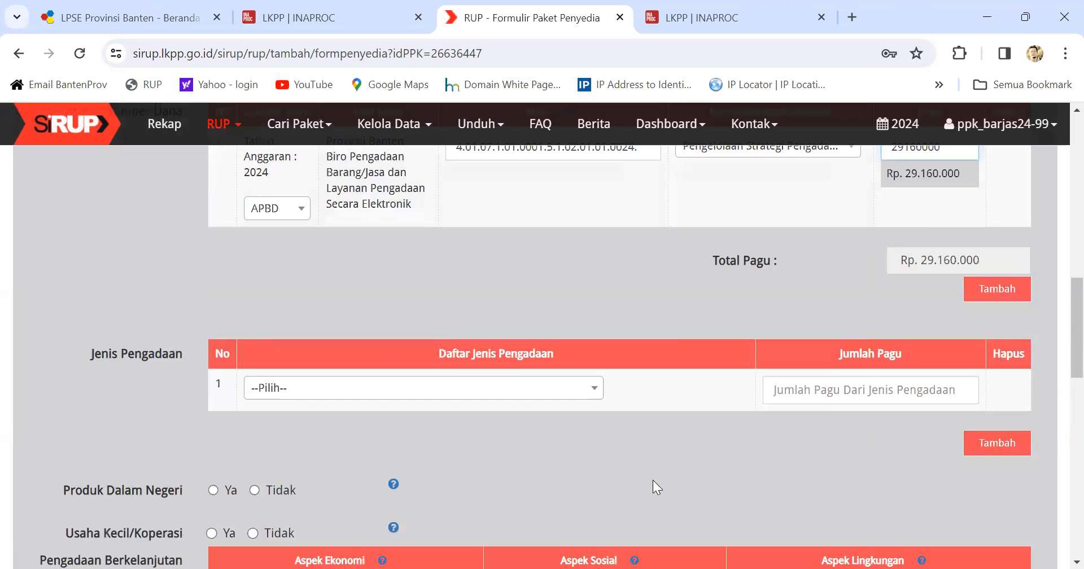
# Step: Set Jenis Pengadaan to Jasa Lainnya and tick a sustainability aspect checkbox
pyautogui.click(587, 382)
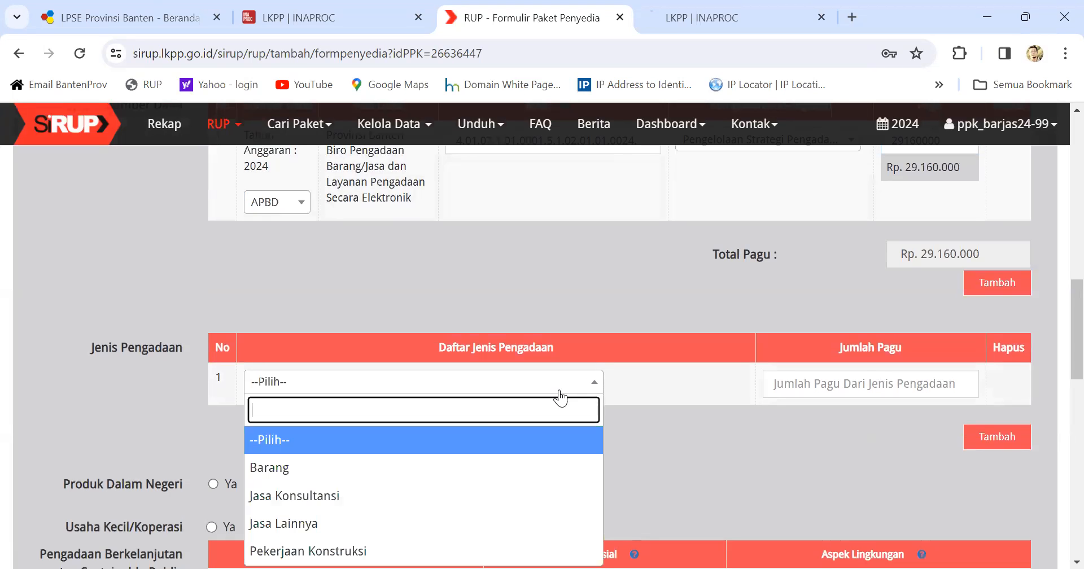
pyautogui.click(298, 526)
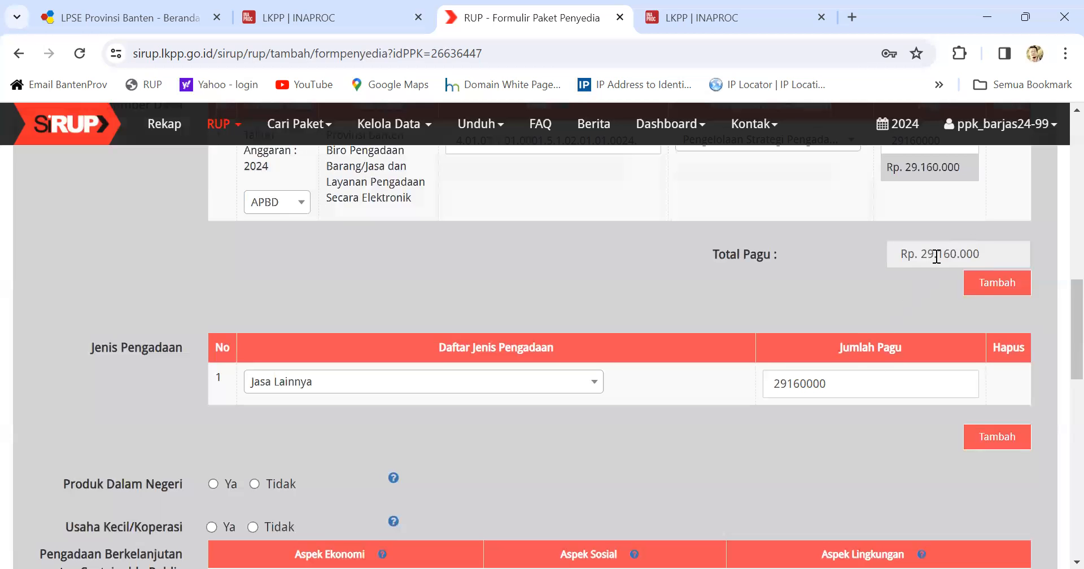
pyautogui.scroll(-3, 597, 378)
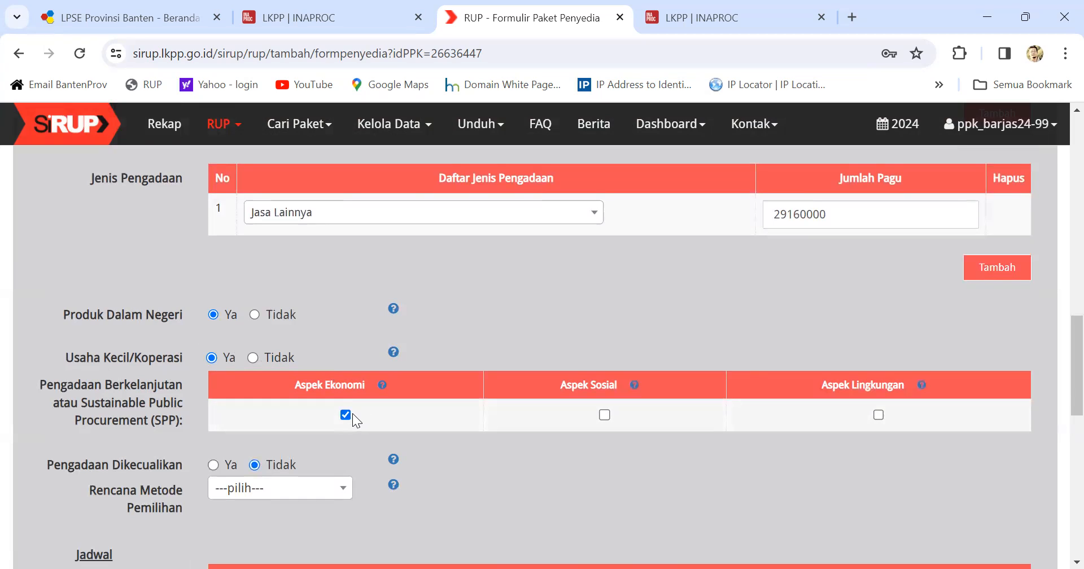
pyautogui.click(604, 414)
# Step: Select e-Purchasing as Rencana Metode Pemilihan, then move down to the Jadwal section
pyautogui.click(283, 492)
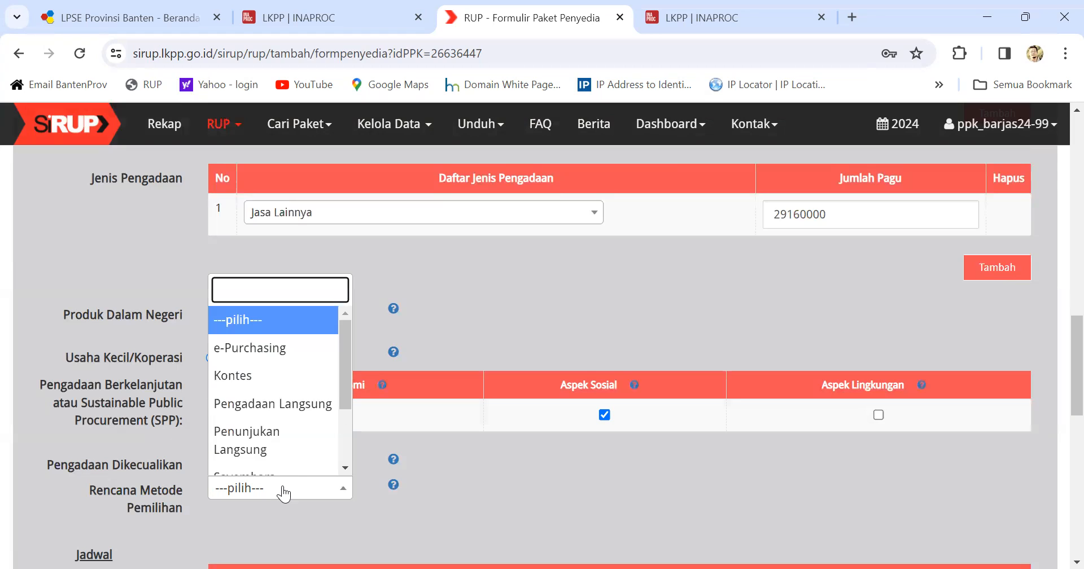
pyautogui.click(296, 350)
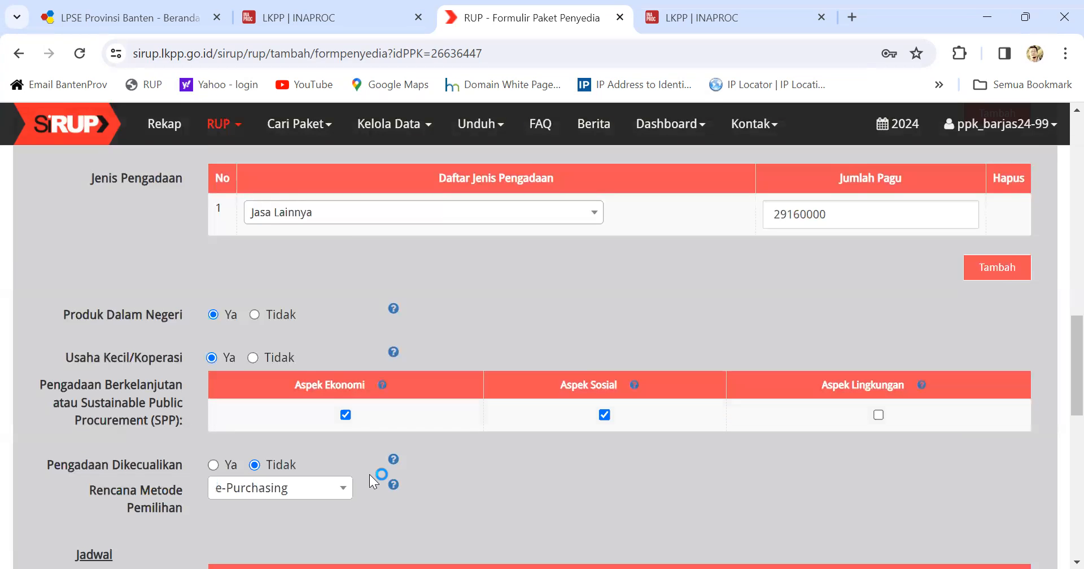
pyautogui.click(346, 489)
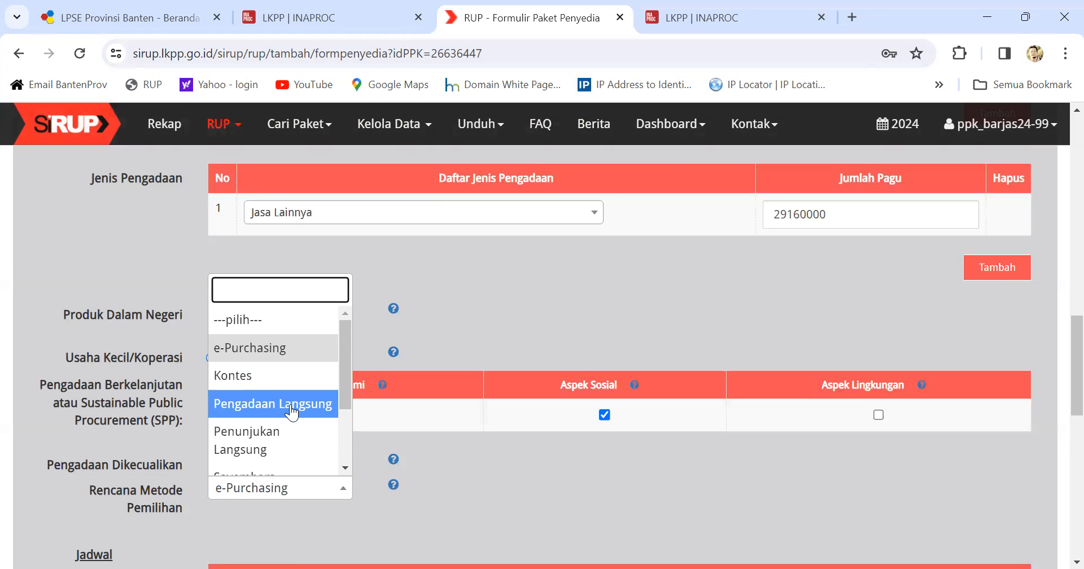
pyautogui.scroll(-2, 293, 415)
pyautogui.scroll(-1, 260, 442)
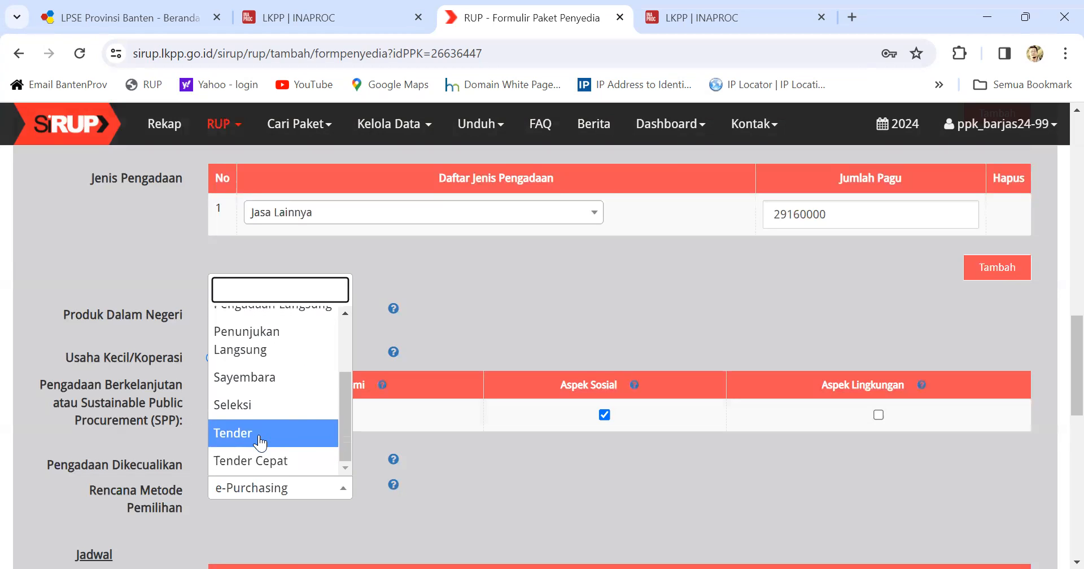
pyautogui.scroll(3, 304, 354)
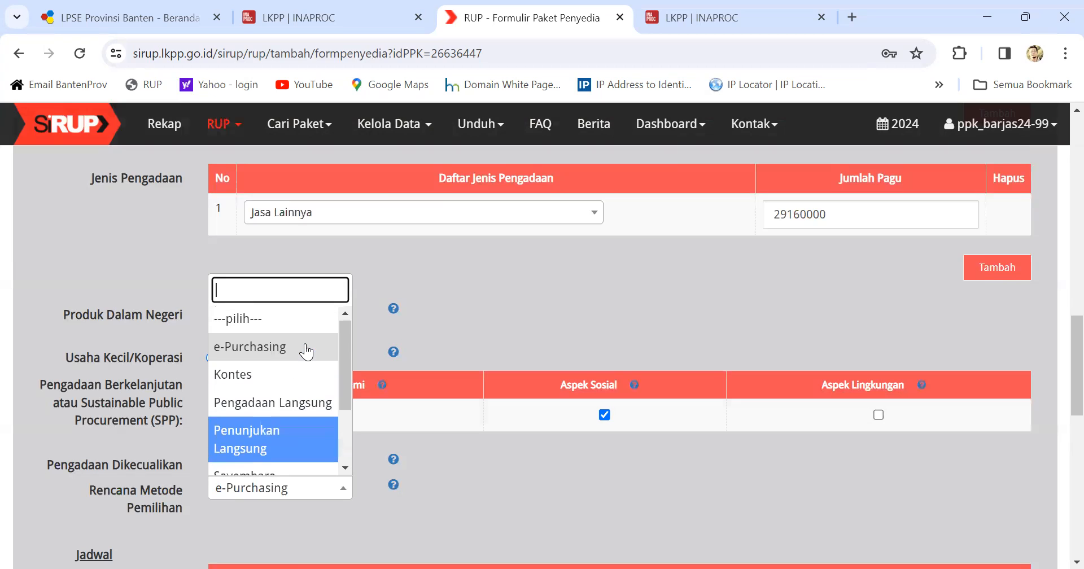
pyautogui.click(299, 349)
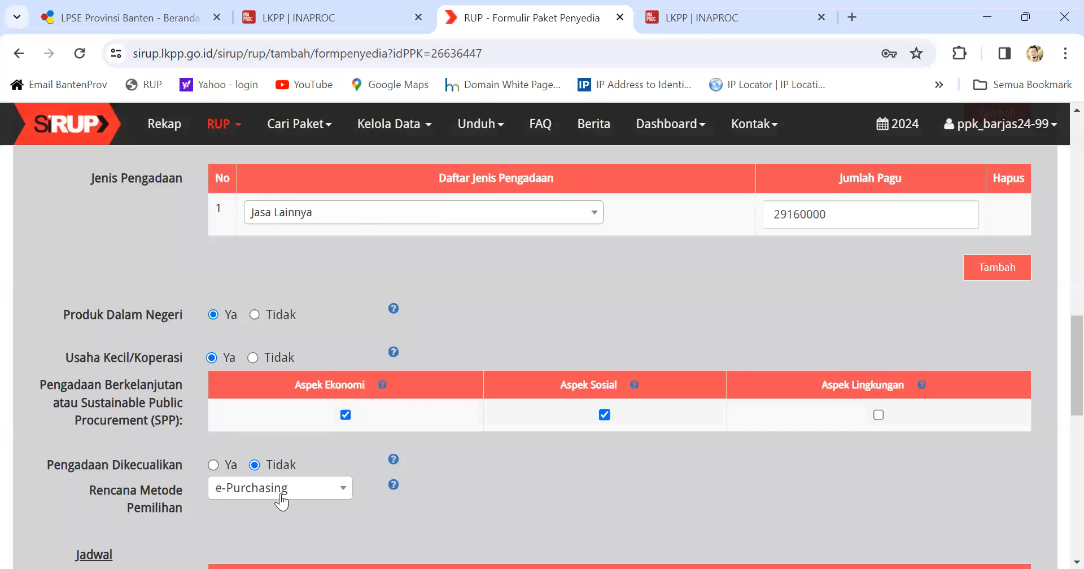
pyautogui.scroll(-1, 292, 481)
pyautogui.scroll(-3, 292, 481)
pyautogui.scroll(-4, 451, 437)
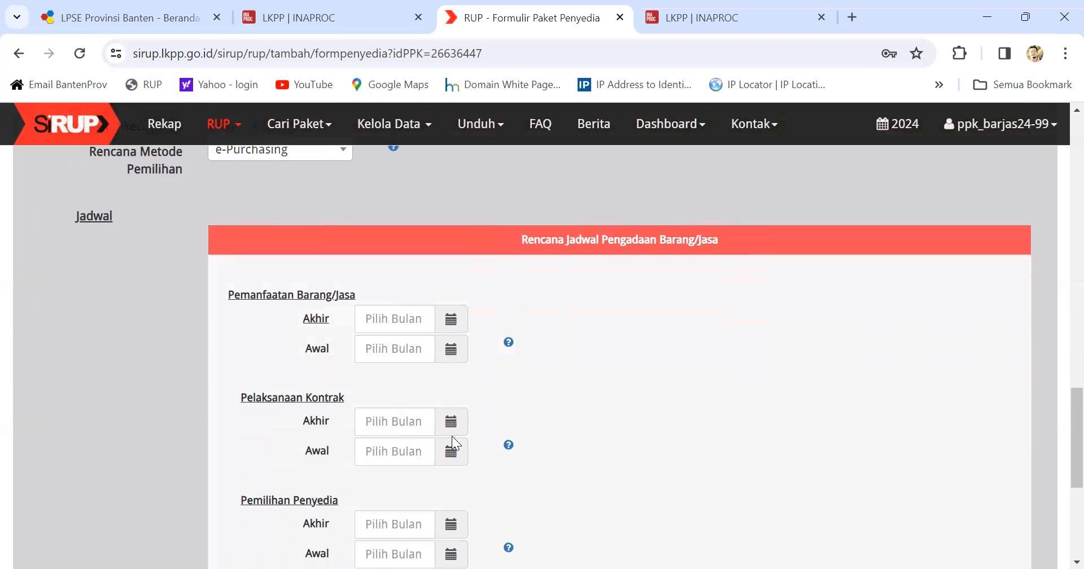
# Step: Set the Pemanfaatan Barang/Jasa period from January 2024 to December 2024
pyautogui.scroll(1, 409, 451)
pyautogui.click(451, 318)
pyautogui.click(491, 223)
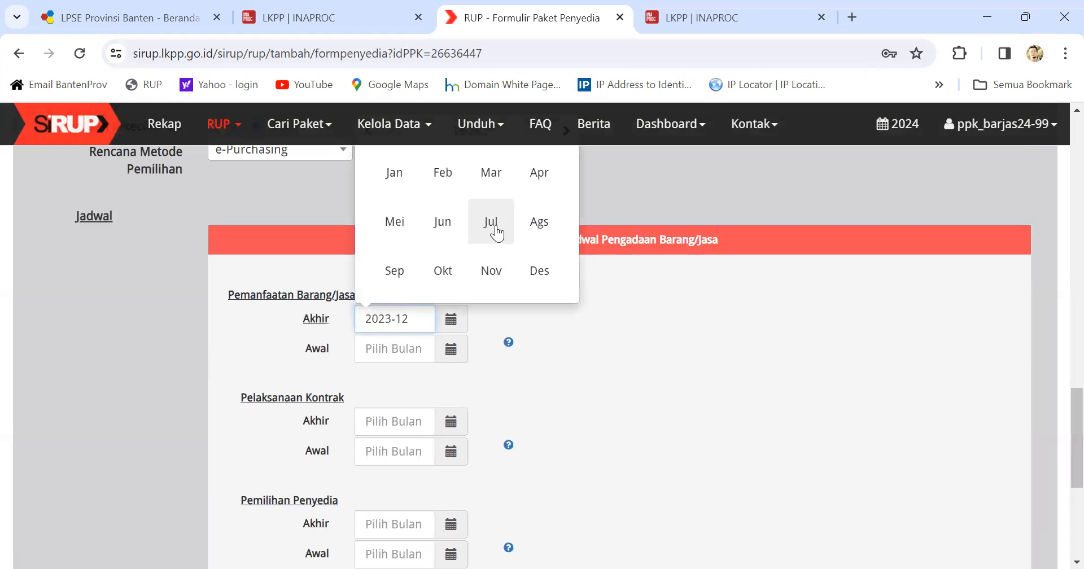
pyautogui.click(544, 275)
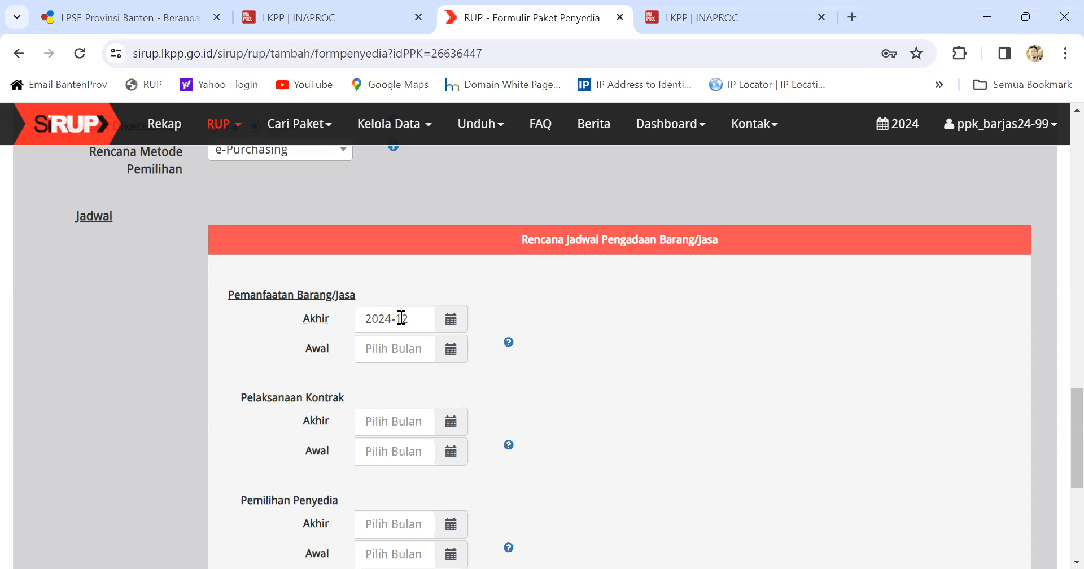
pyautogui.click(450, 349)
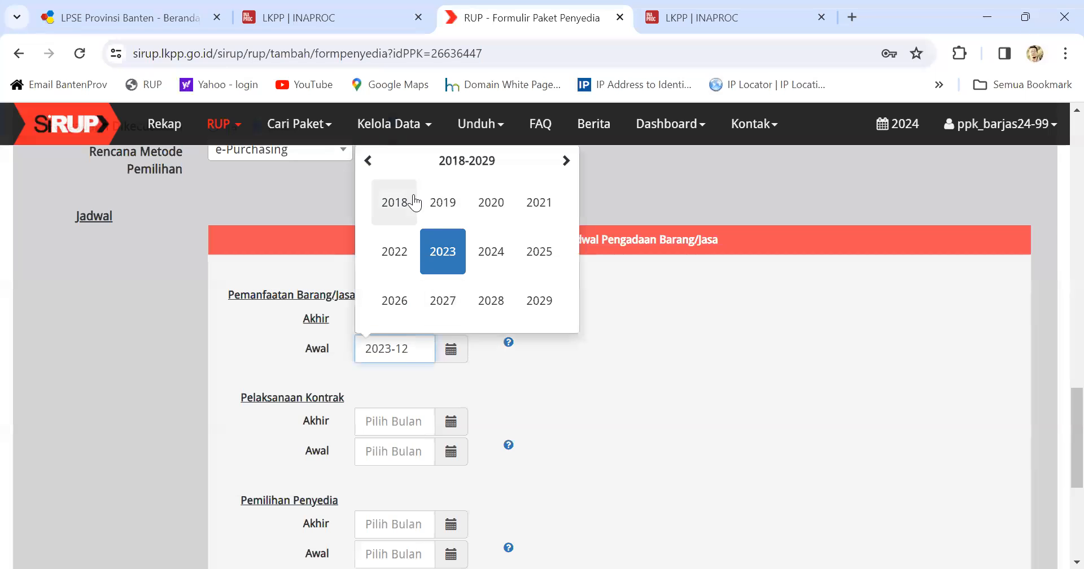
pyautogui.click(492, 253)
pyautogui.click(410, 210)
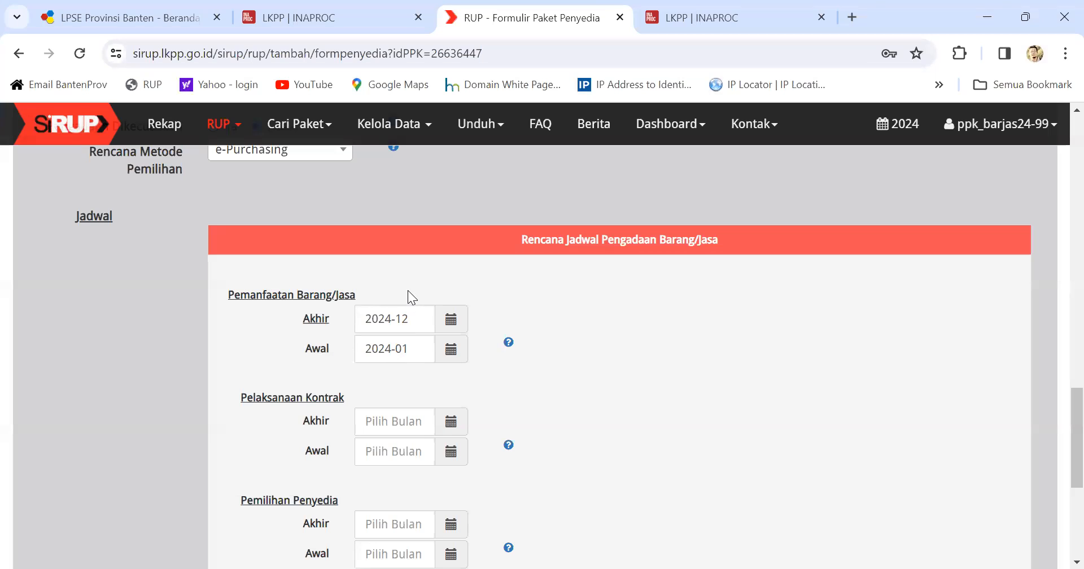
# Step: Set the Pelaksanaan Kontrak period from January 2024 to December 2024
pyautogui.click(450, 422)
pyautogui.click(501, 332)
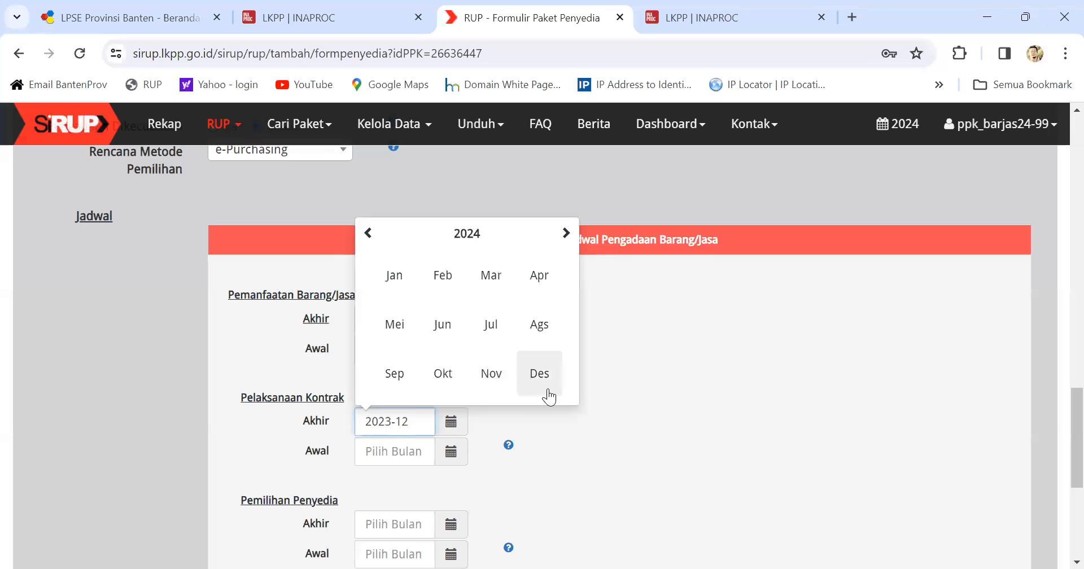
pyautogui.click(546, 392)
pyautogui.click(462, 453)
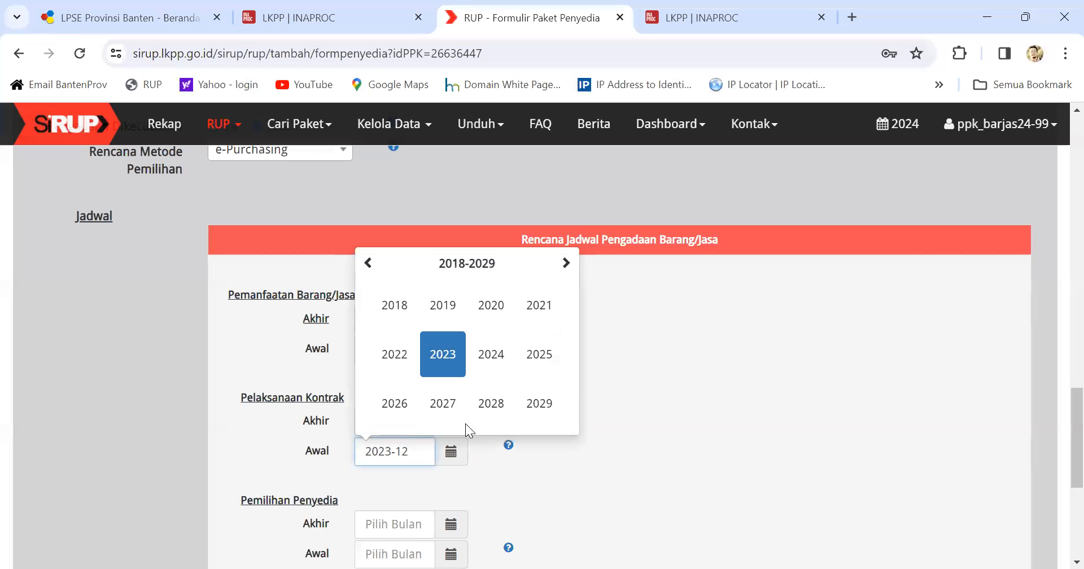
pyautogui.click(495, 366)
pyautogui.click(393, 304)
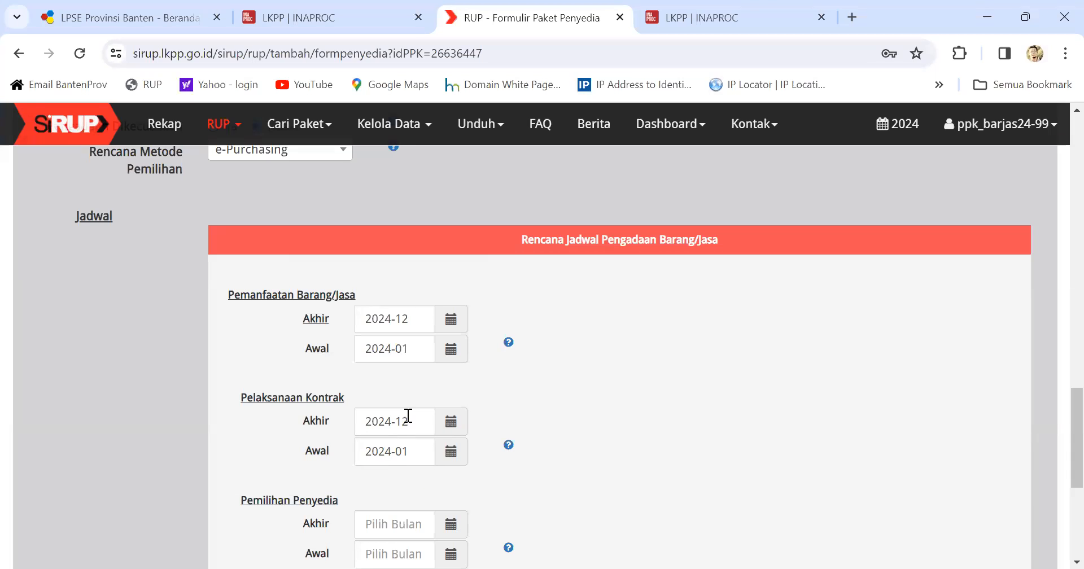
# Step: Set Pemilihan Penyedia to both start and end in January 2024
pyautogui.scroll(-1, 407, 415)
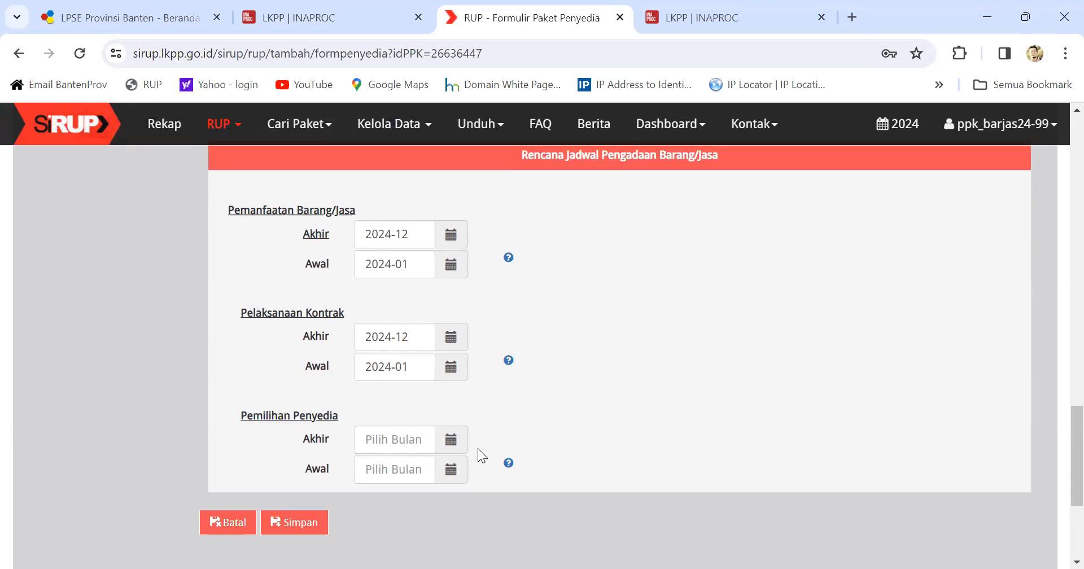
pyautogui.click(449, 442)
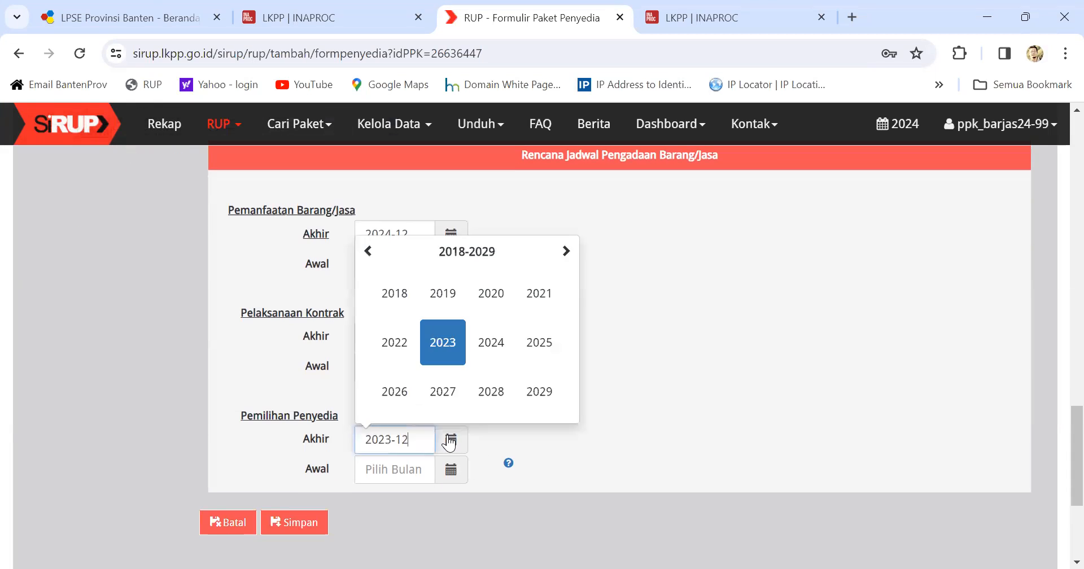
pyautogui.click(490, 342)
pyautogui.click(394, 293)
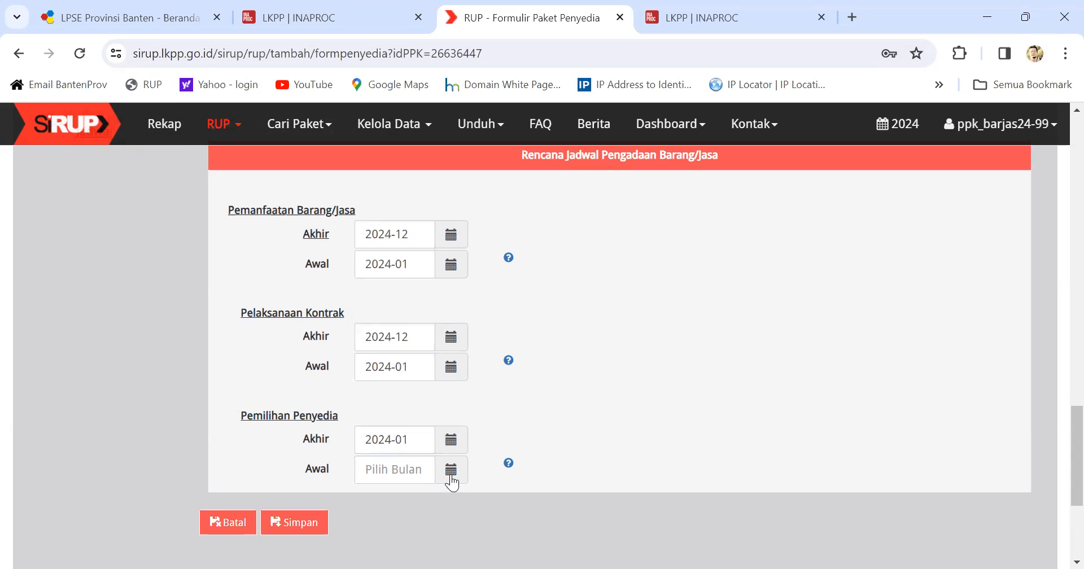
pyautogui.click(449, 479)
pyautogui.click(498, 385)
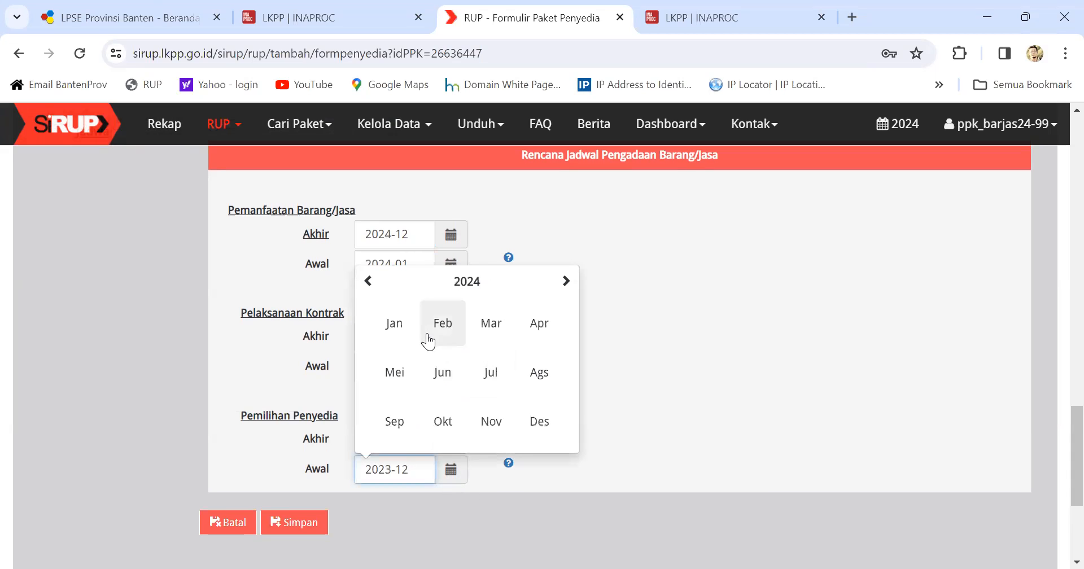
pyautogui.click(394, 324)
pyautogui.scroll(15, 409, 474)
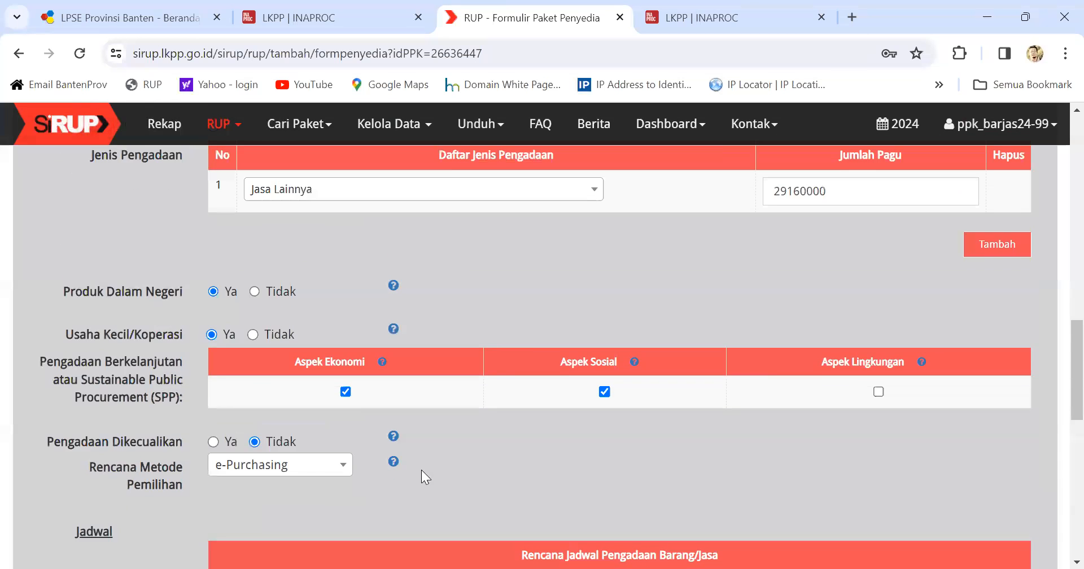
# Step: Review the completed Paket Penyedia form and save it with Simpan
pyautogui.scroll(10, 421, 470)
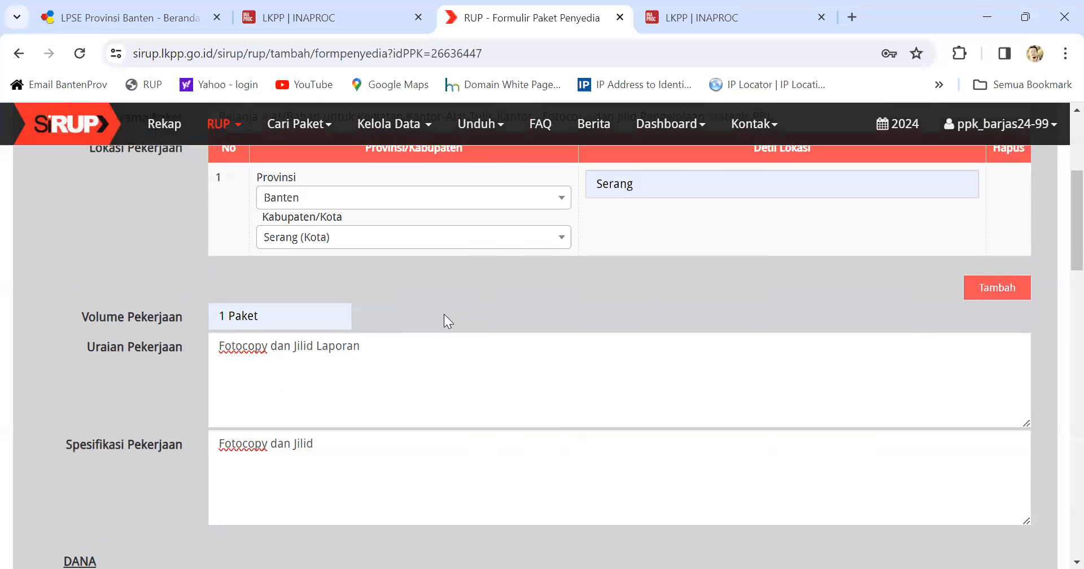
pyautogui.scroll(-3, 444, 316)
pyautogui.scroll(3, 443, 319)
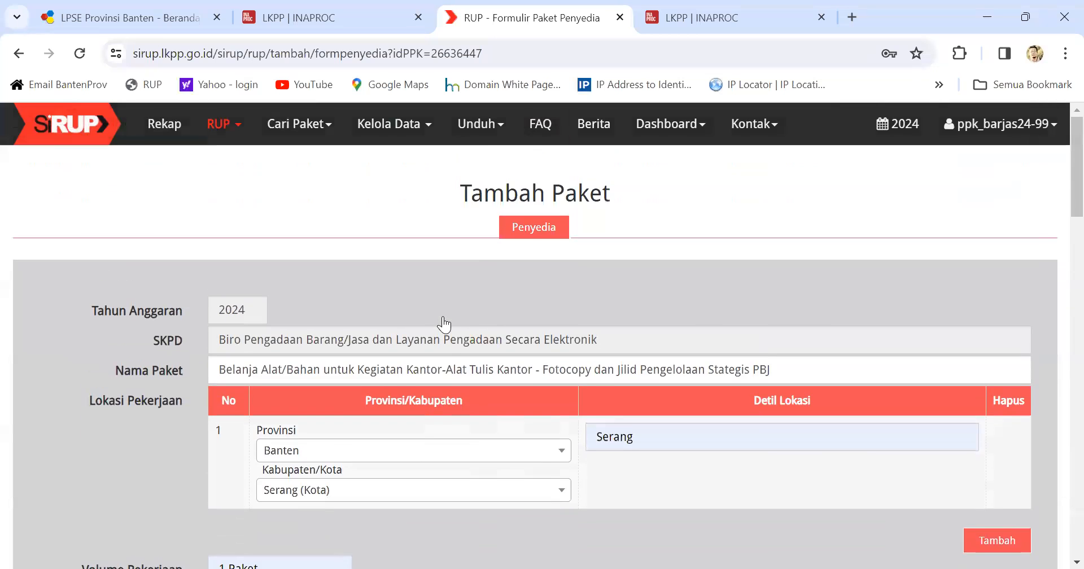
pyautogui.scroll(-4, 443, 322)
pyautogui.scroll(-15, 443, 324)
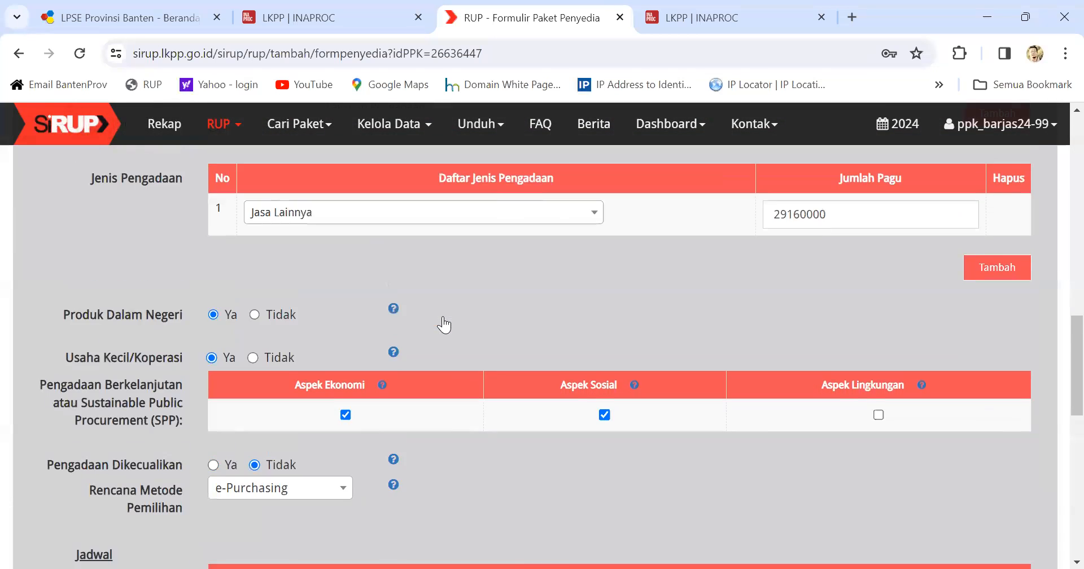
pyautogui.scroll(-6, 444, 324)
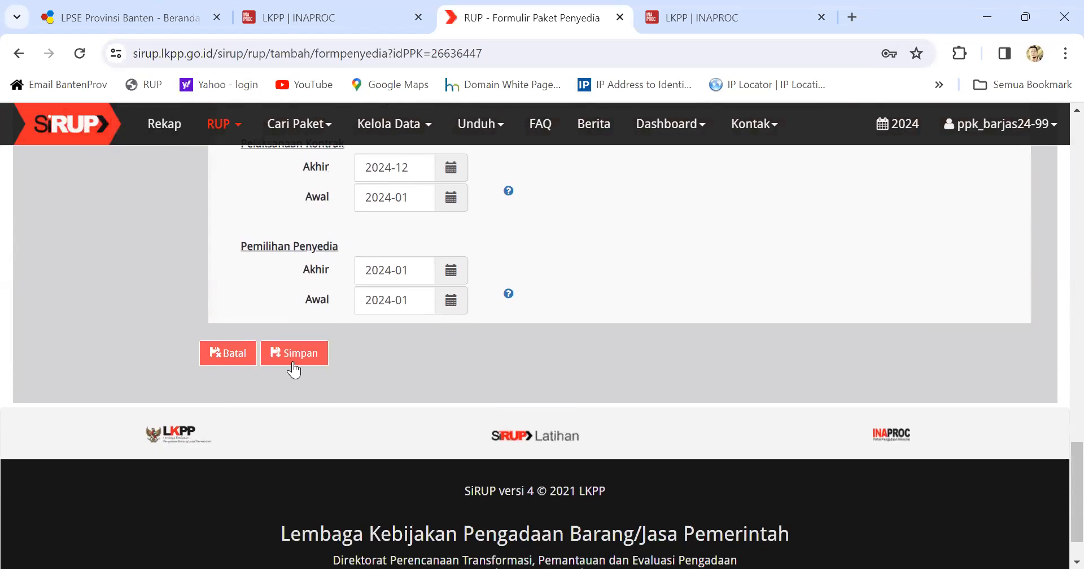
pyautogui.click(293, 368)
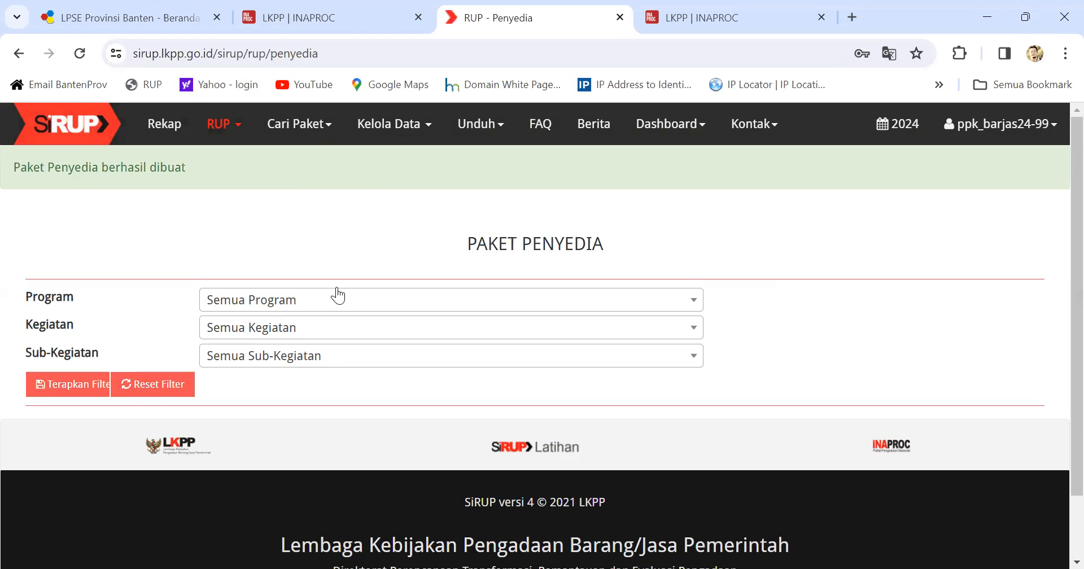
# Step: Filter the package list and finalize the Fotocopy and Jilid draft package
pyautogui.click(73, 384)
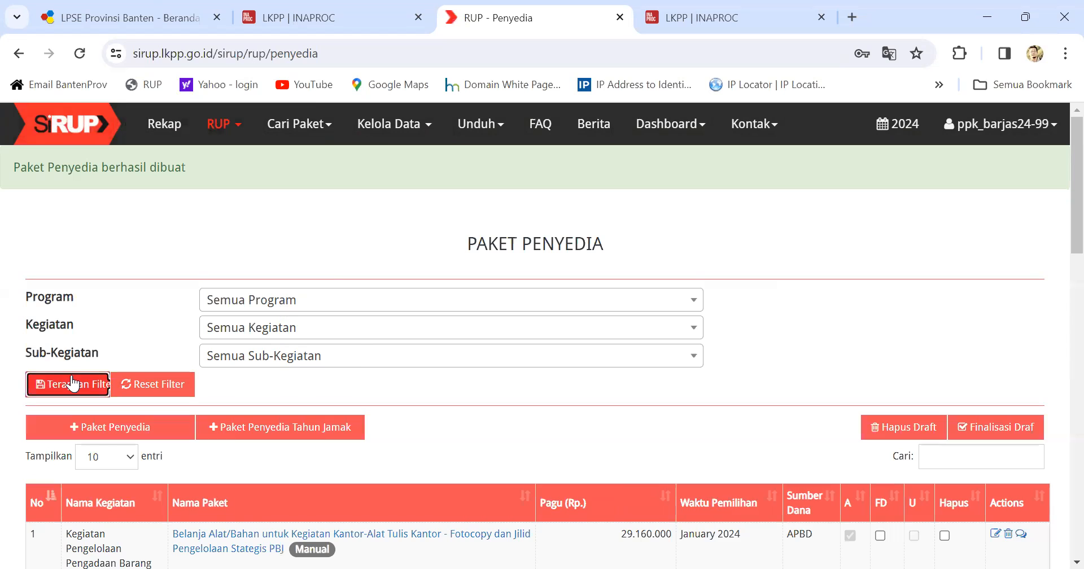
pyautogui.scroll(-3, 130, 393)
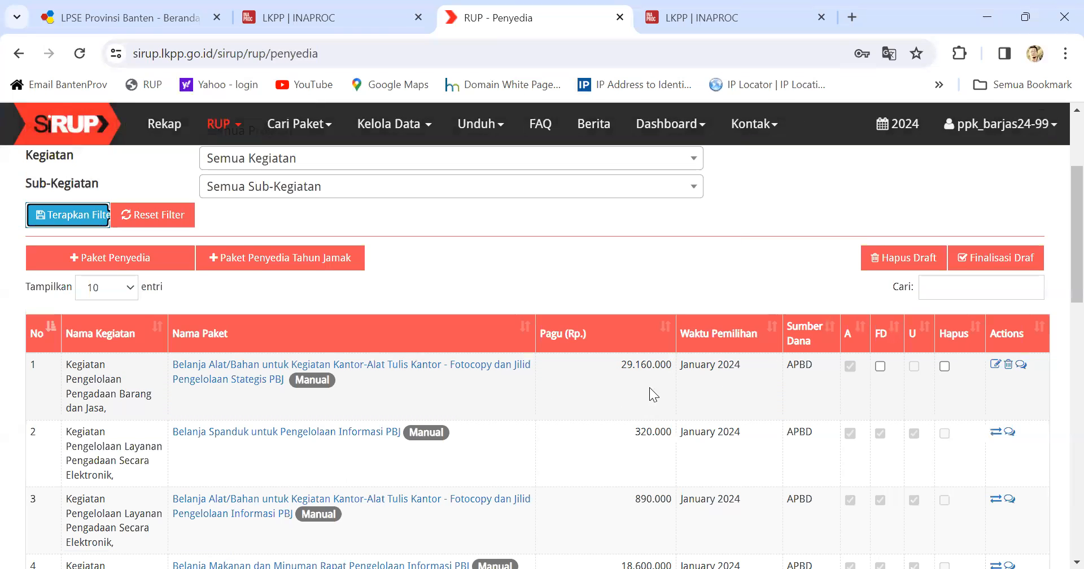
pyautogui.click(880, 367)
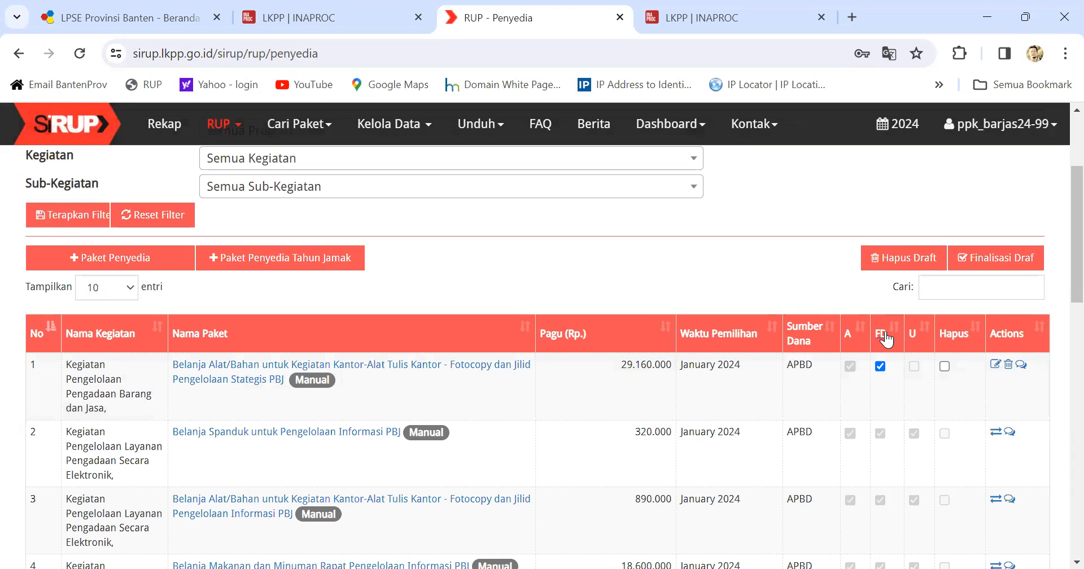
pyautogui.click(1021, 261)
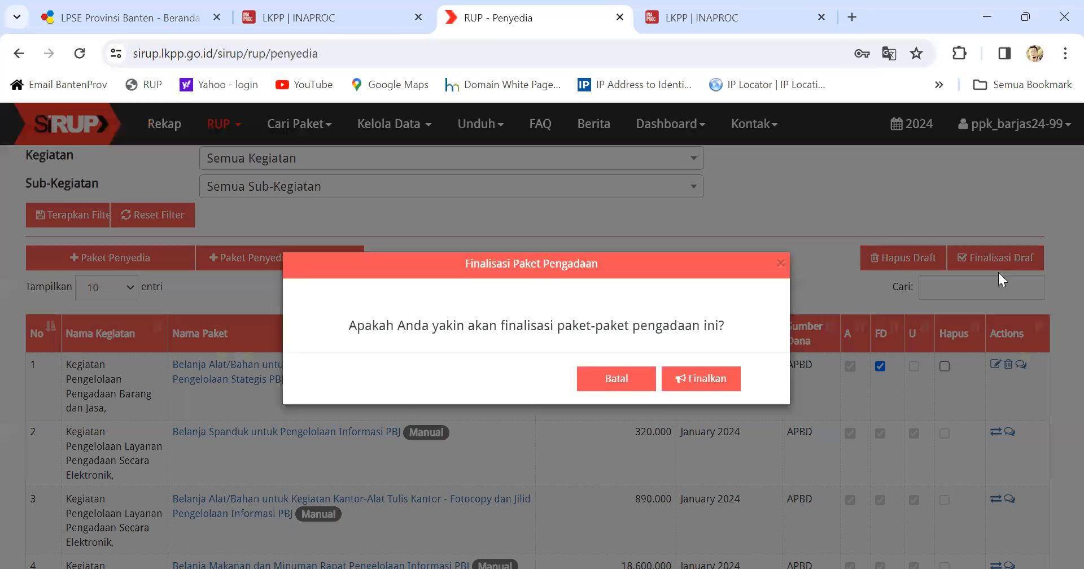
pyautogui.click(706, 389)
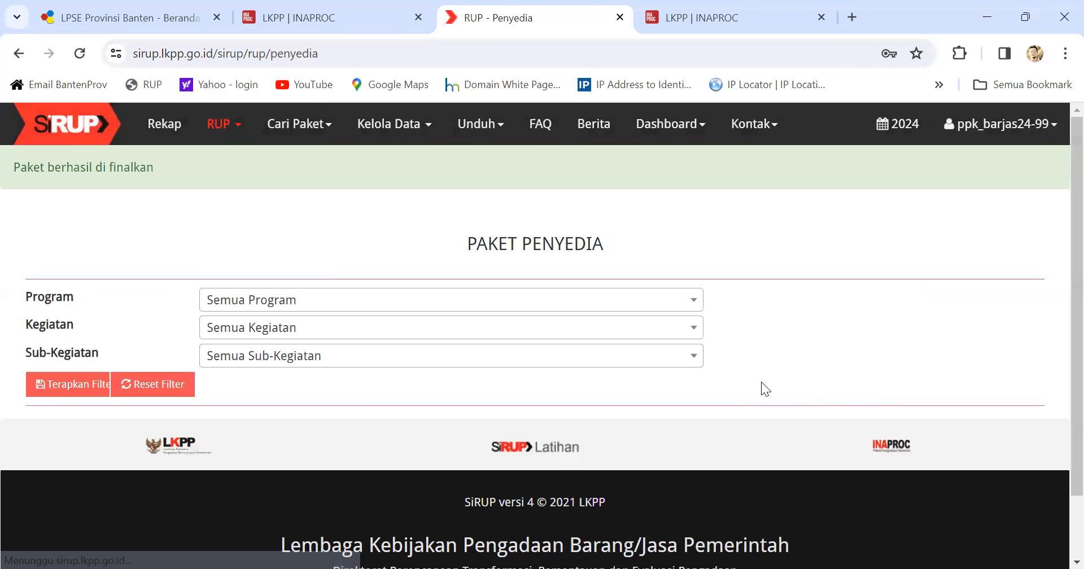
# Step: Reload the package list and begin a new Paket Penyedia
pyautogui.click(60, 390)
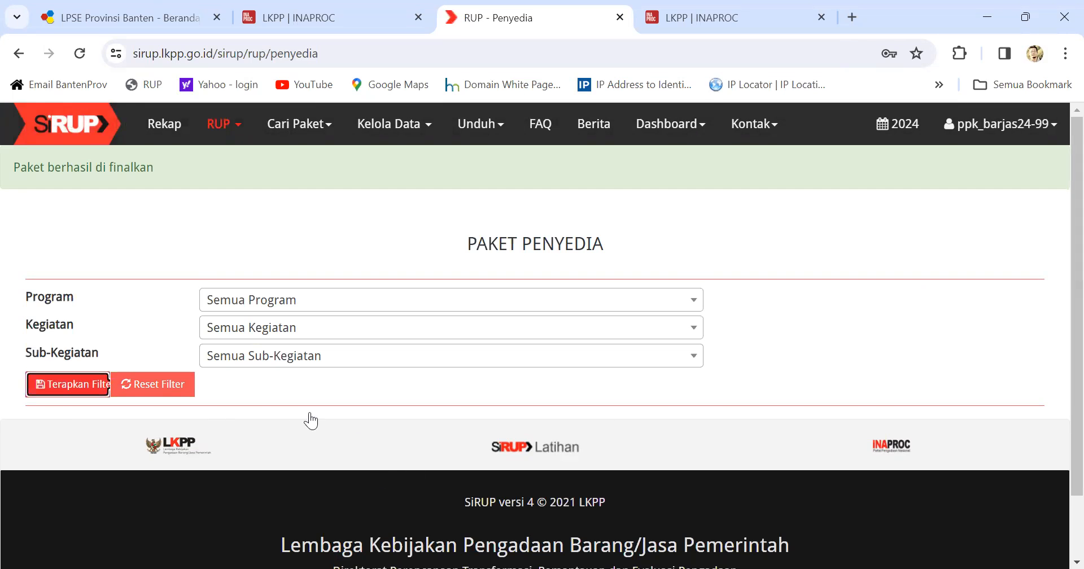
pyautogui.scroll(-1, 677, 474)
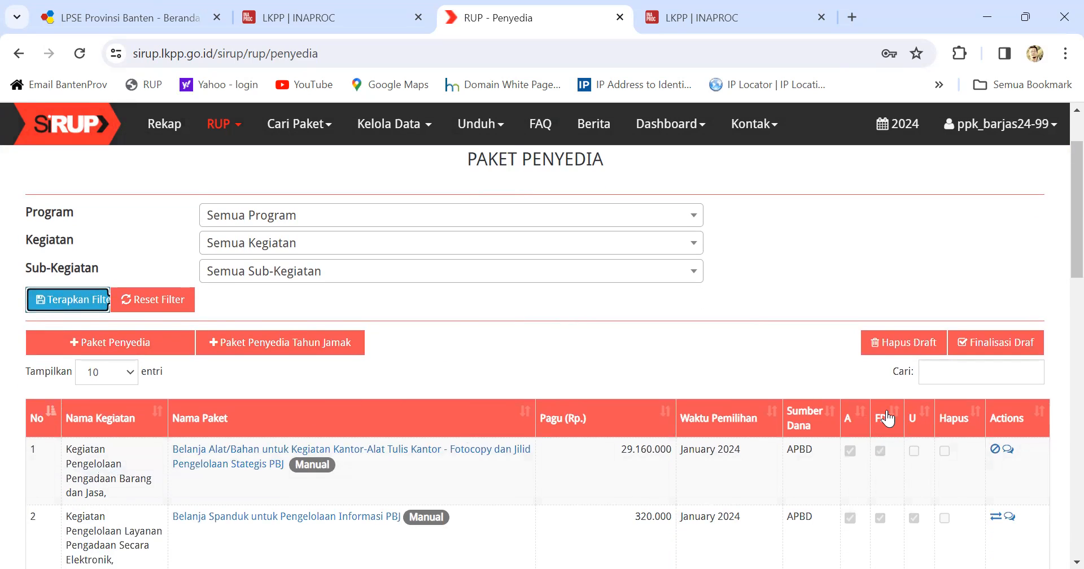
pyautogui.click(145, 345)
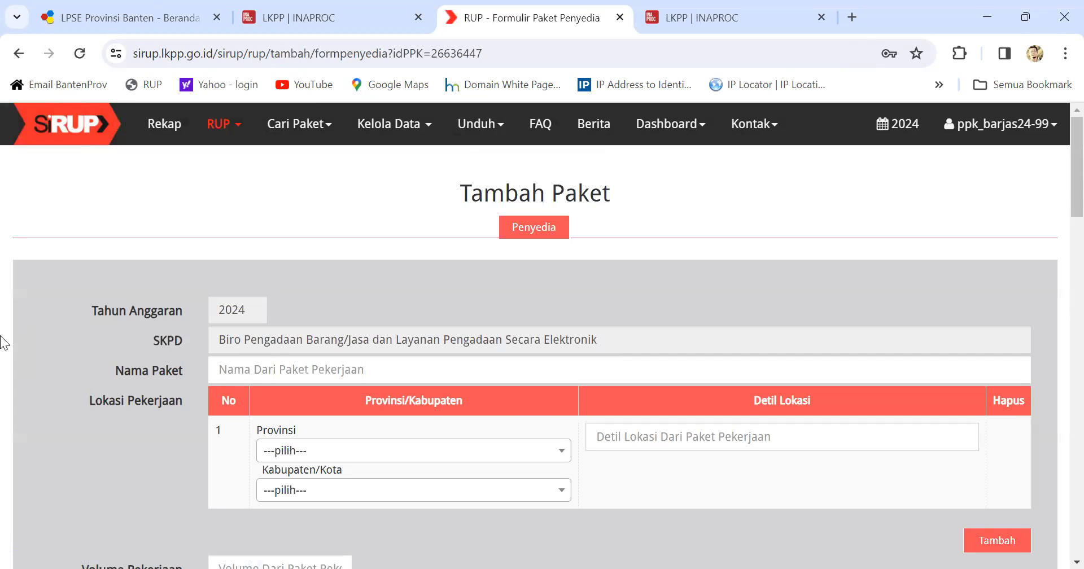
# Step: Name the package 'Belanja Makanan dan Minuman Rapat Pengelolaan Stategi PBJ'
pyautogui.click(222, 376)
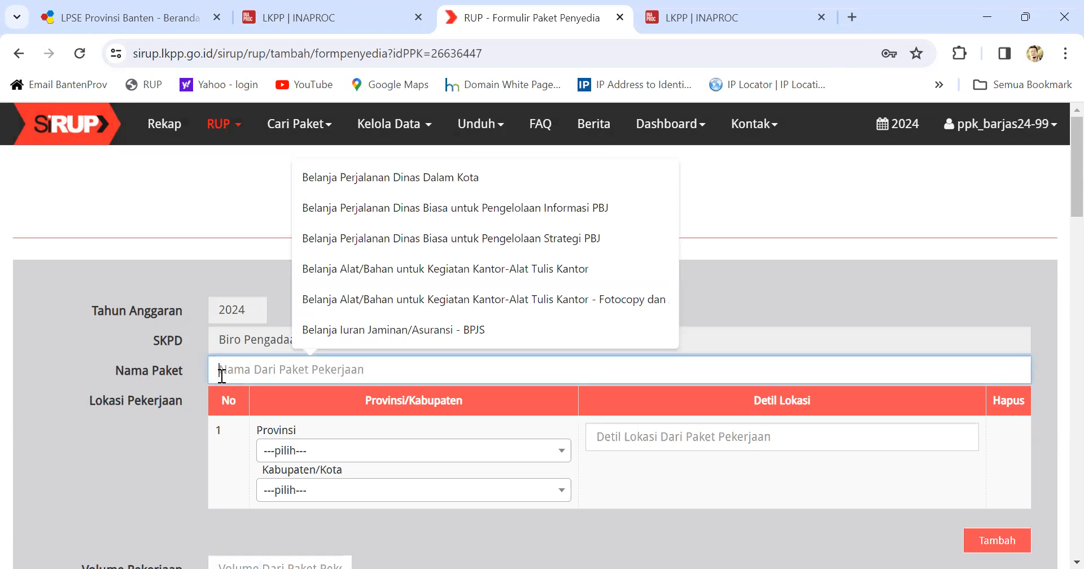
pyautogui.write('Makan')
pyautogui.press('BackSpace')
pyautogui.press('BackSpace')
pyautogui.press('BackSpace')
pyautogui.press('BackSpace')
pyautogui.press('BackSpace')
pyautogui.write('Belanja')
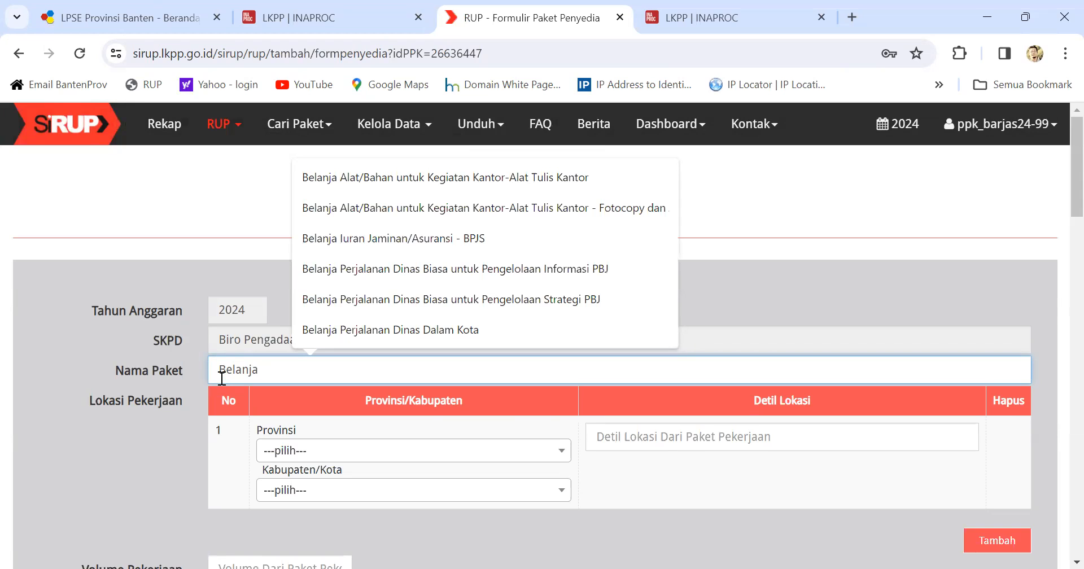
pyautogui.write(' Makanan dan Minuman Rapat')
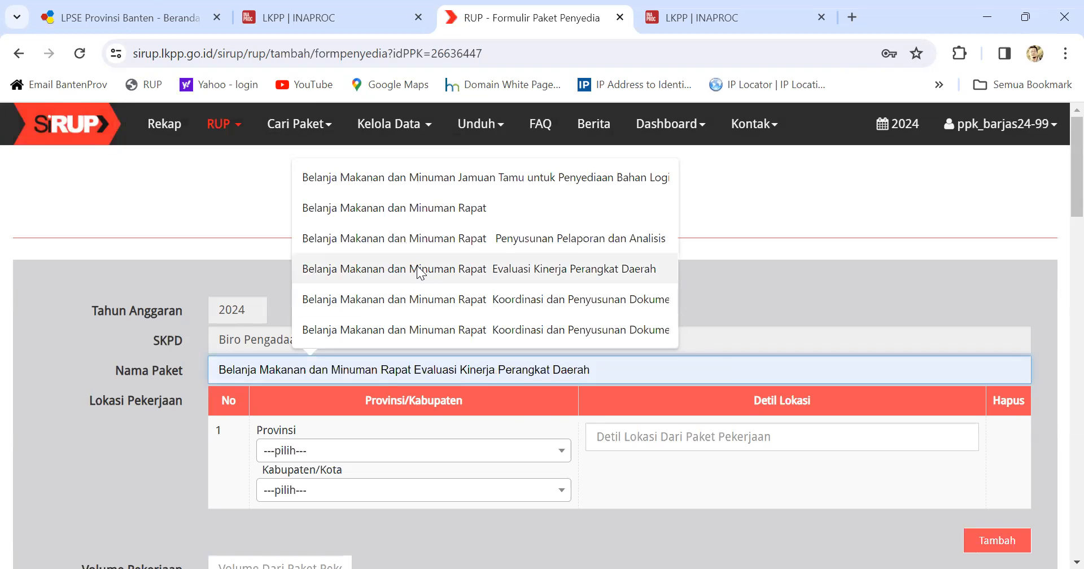
pyautogui.click(427, 211)
pyautogui.write('Pe')
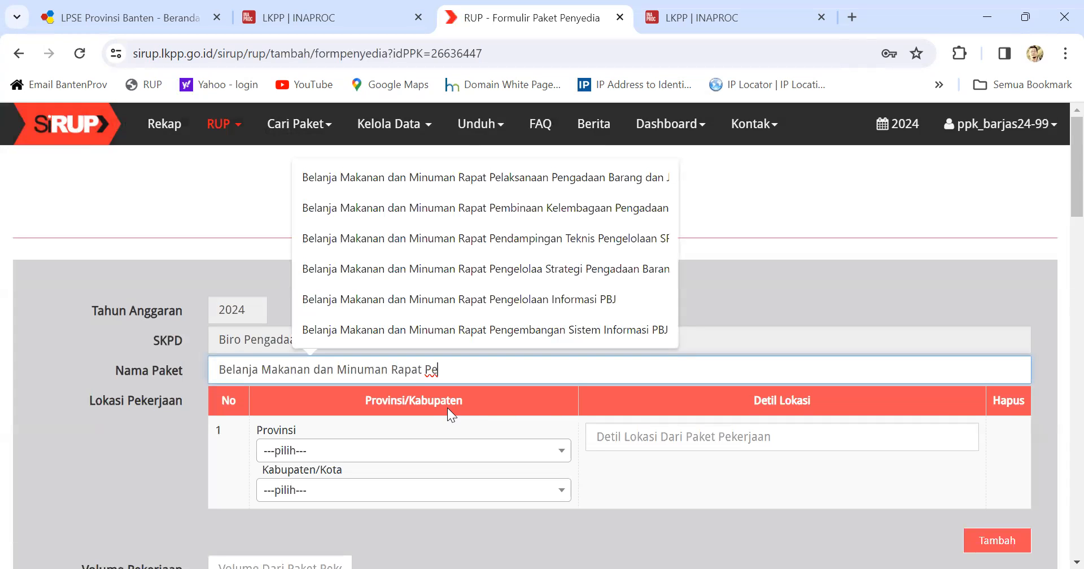
pyautogui.write('ngelolaan ')
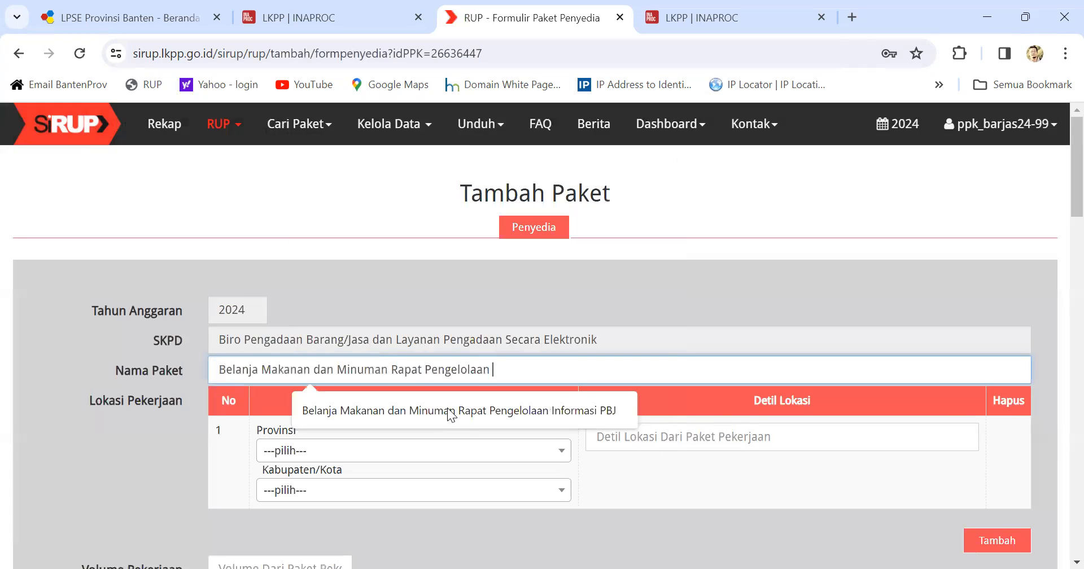
pyautogui.write('Stateg')
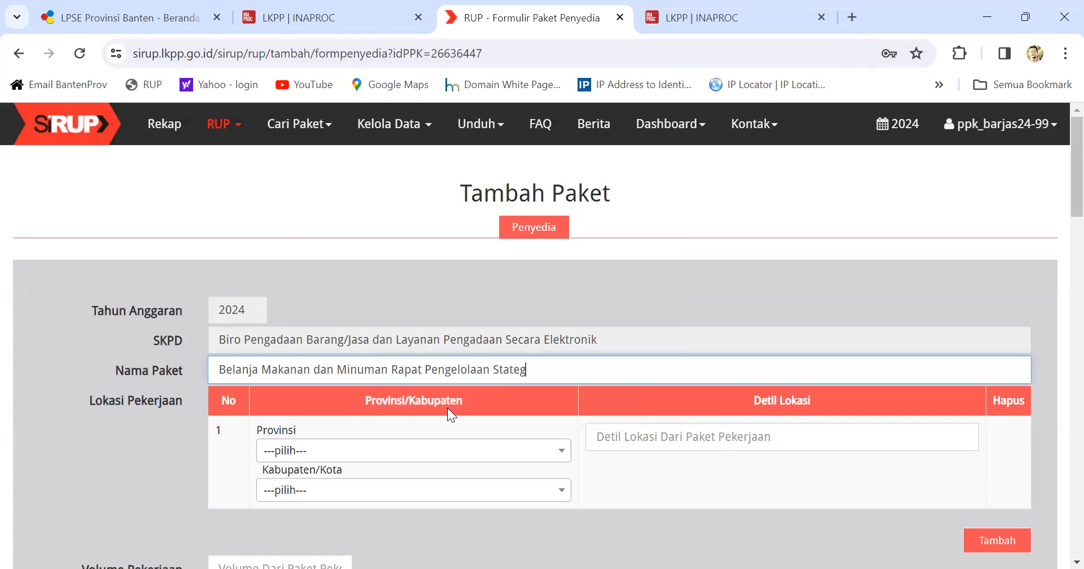
pyautogui.write('i PBJ')
pyautogui.click(344, 450)
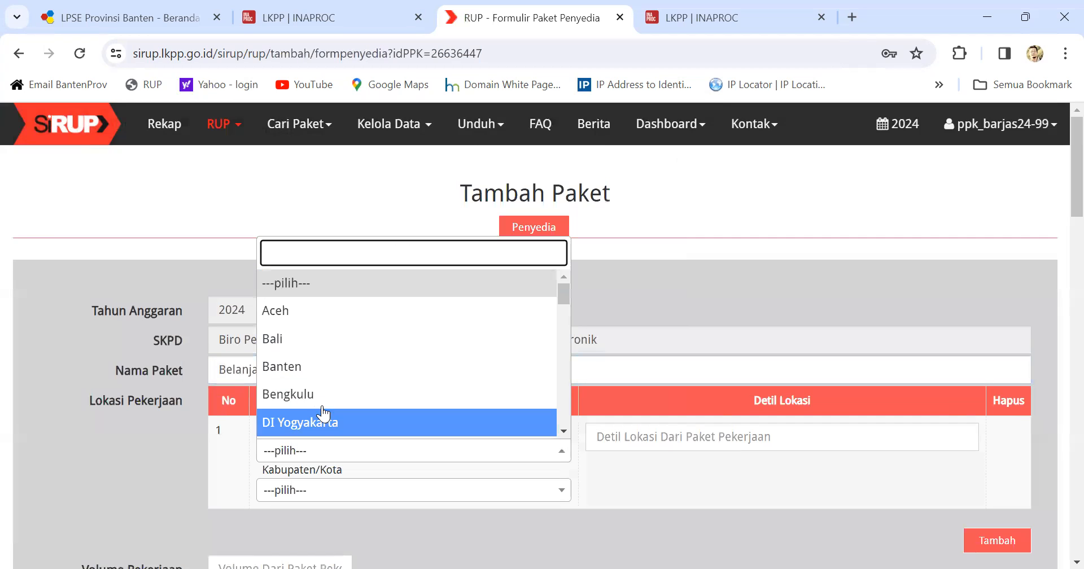
# Step: Set the province to Banten and the city to Serang (Kota)
pyautogui.click(312, 376)
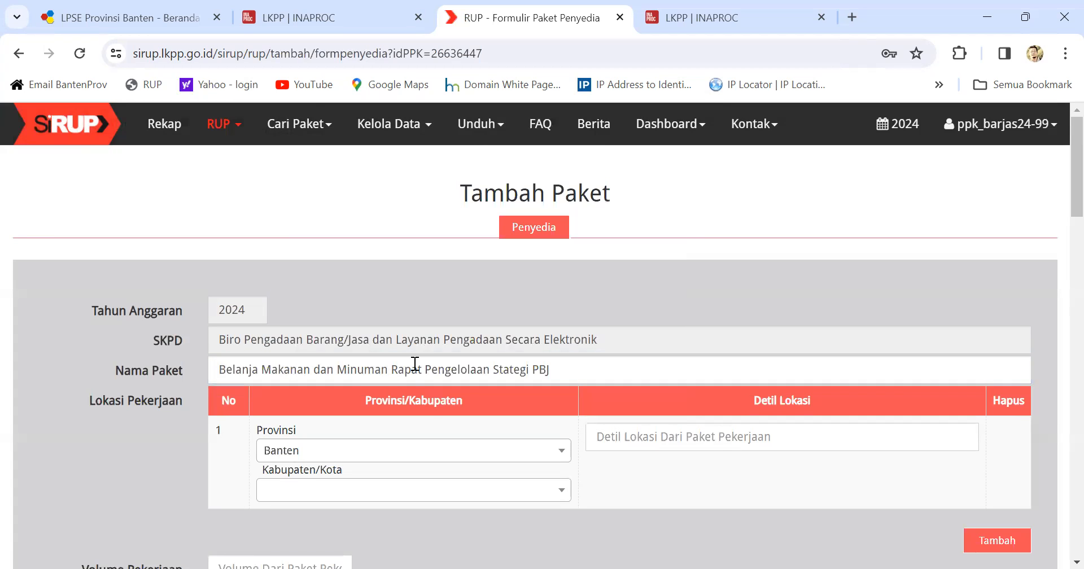
pyautogui.moveTo(219, 367); pyautogui.dragTo(423, 373)
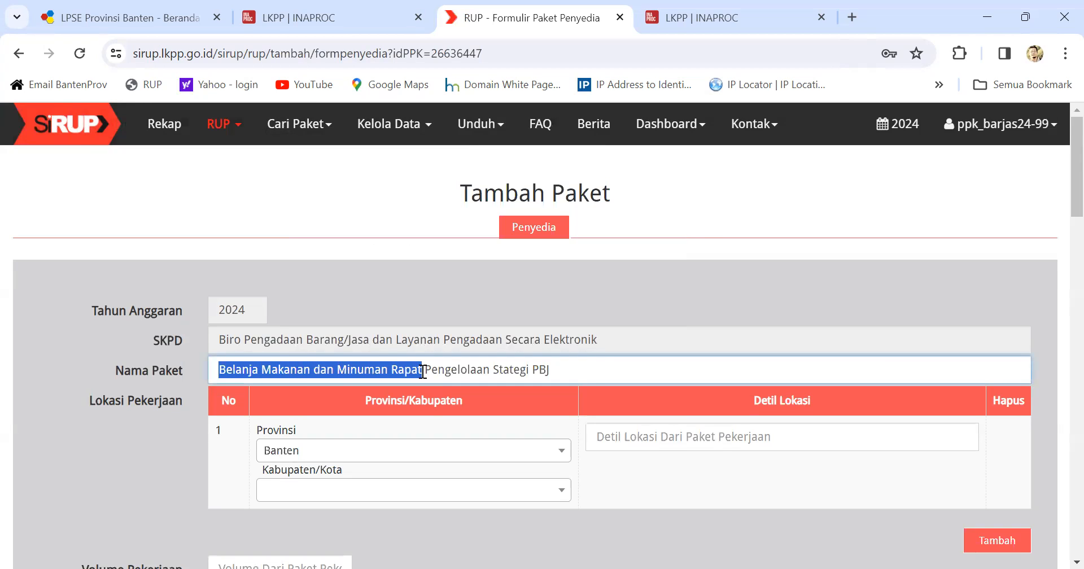
pyautogui.moveTo(425, 370); pyautogui.dragTo(564, 368)
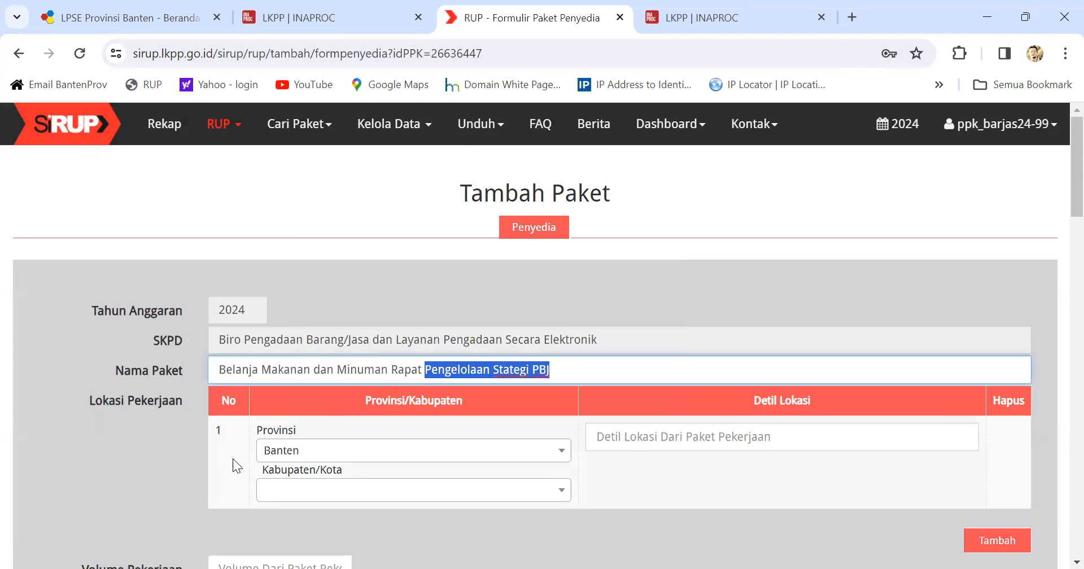
pyautogui.click(339, 490)
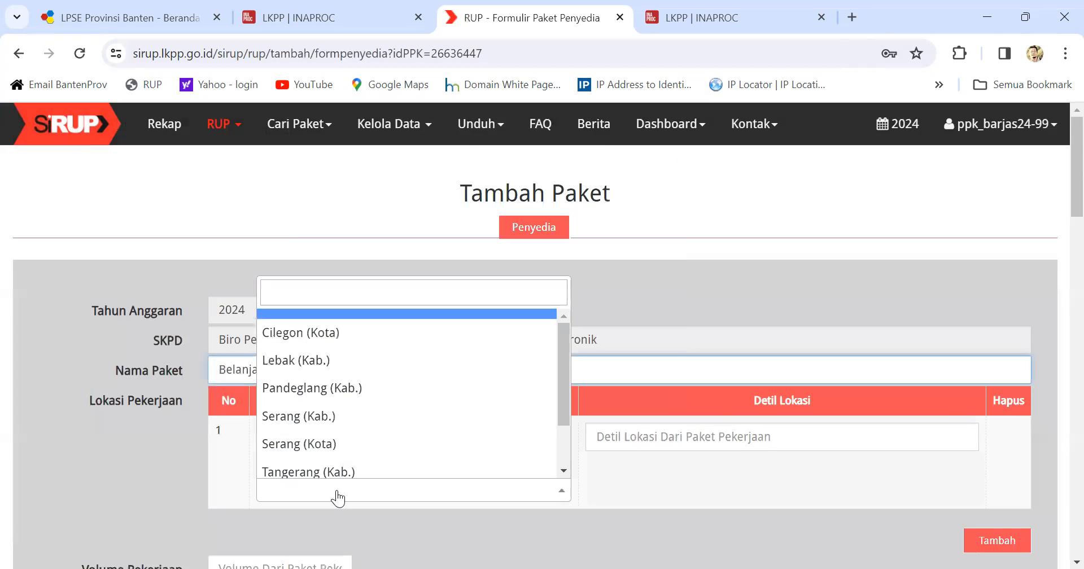
pyautogui.click(319, 448)
# Step: Enter Serang as the location detail and set the volume to 1 Paket
pyautogui.click(635, 438)
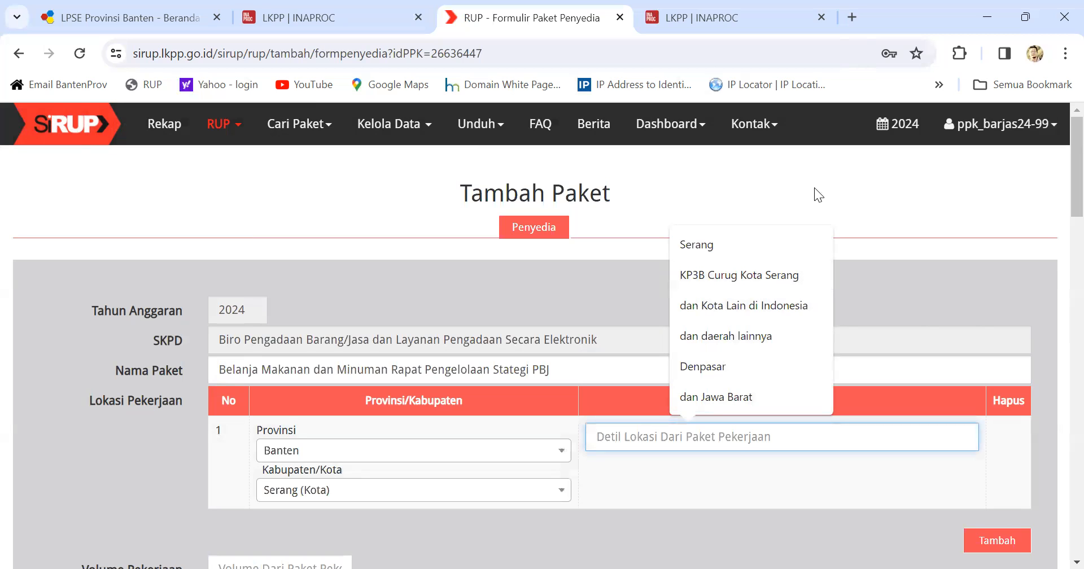
pyautogui.click(736, 242)
pyautogui.scroll(-2, 621, 367)
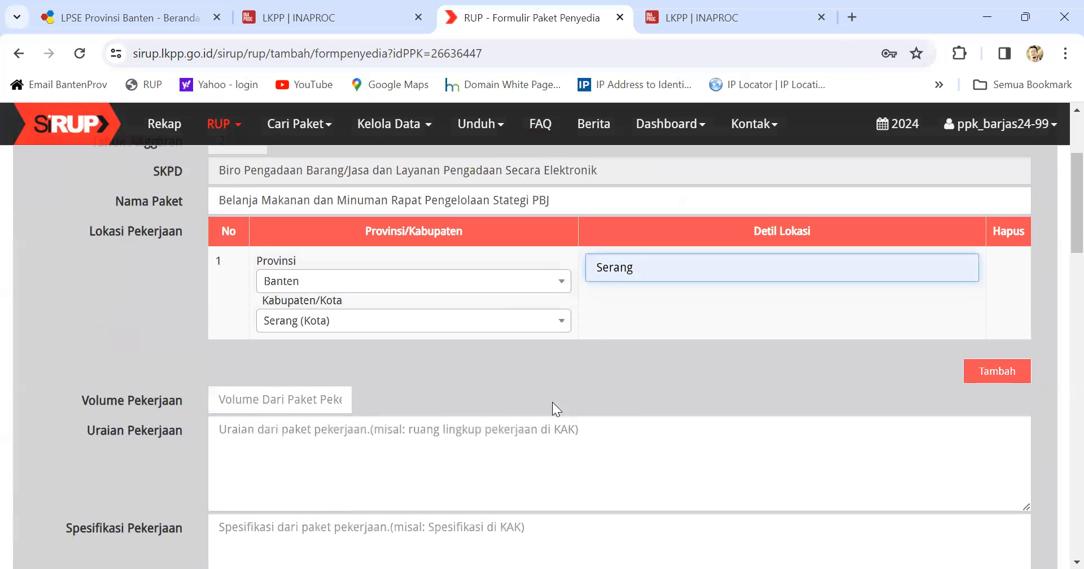
pyautogui.click(222, 393)
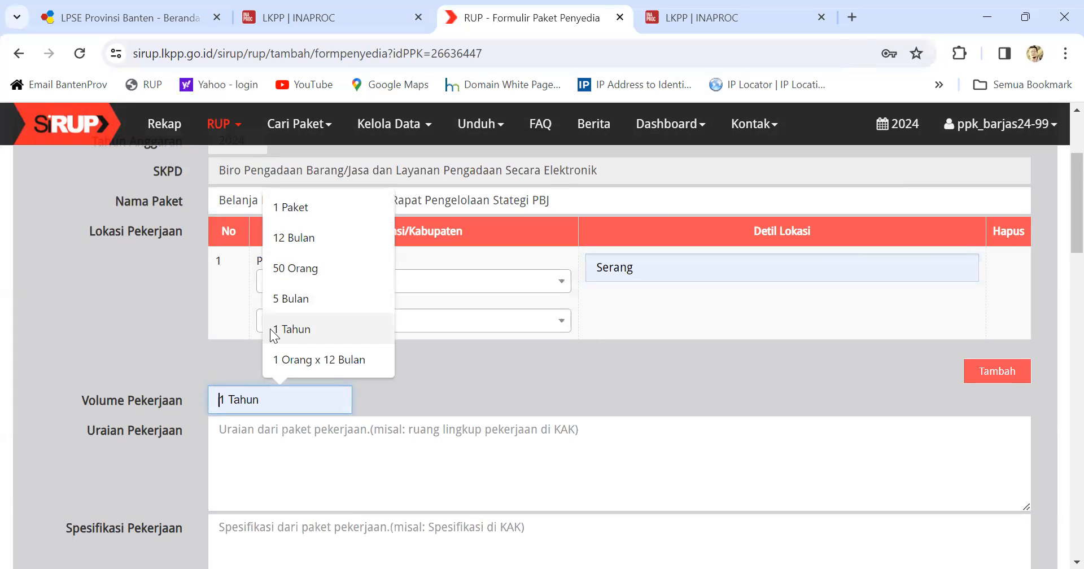
pyautogui.click(307, 205)
# Step: Enter 'Makanan dan Minuman Rapat' as description and 'Makan dan minum' as specification
pyautogui.click(241, 444)
pyautogui.write('Ma')
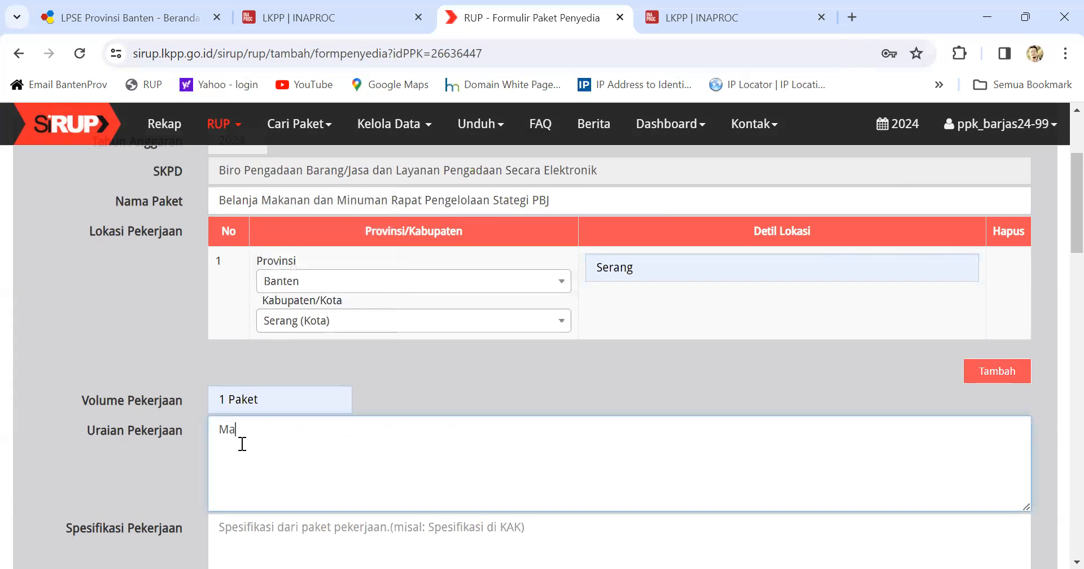
pyautogui.write('kanan dan Minuman Rapat')
pyautogui.scroll(-1, 242, 444)
pyautogui.click(227, 439)
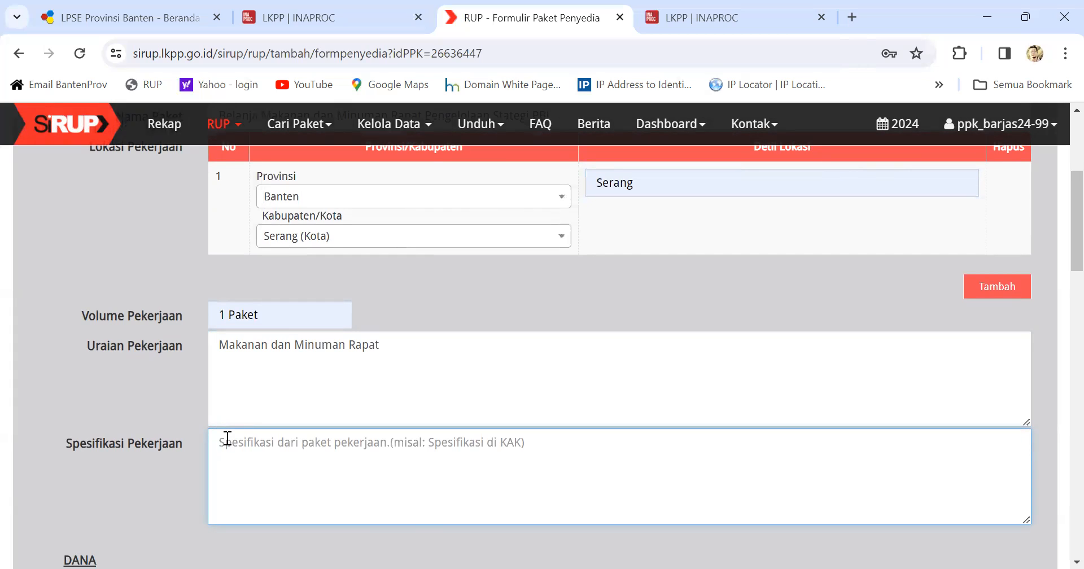
pyautogui.write('Makan')
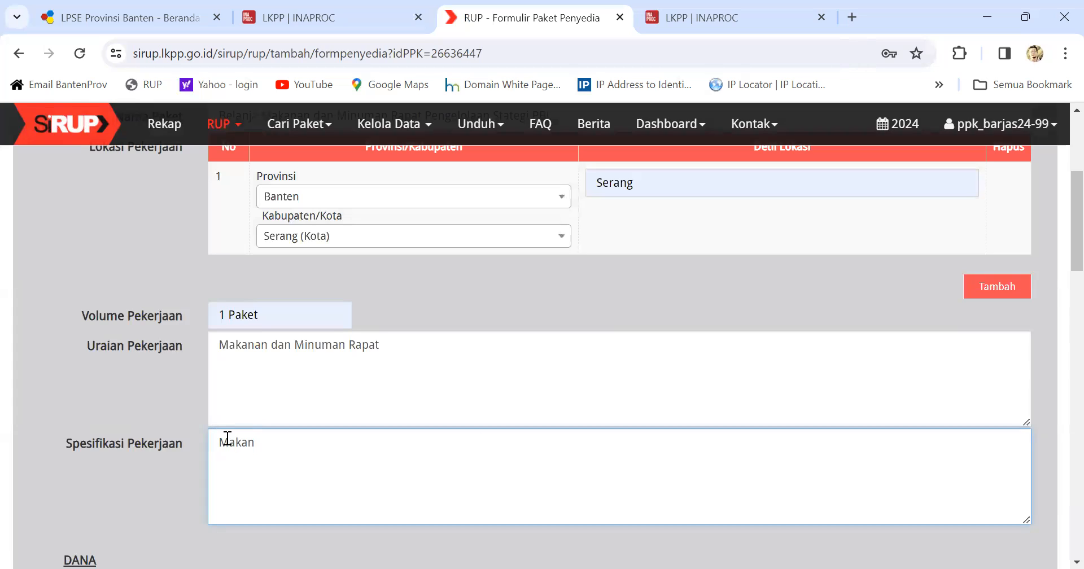
pyautogui.write(' dan minum')
pyautogui.scroll(-5, 227, 438)
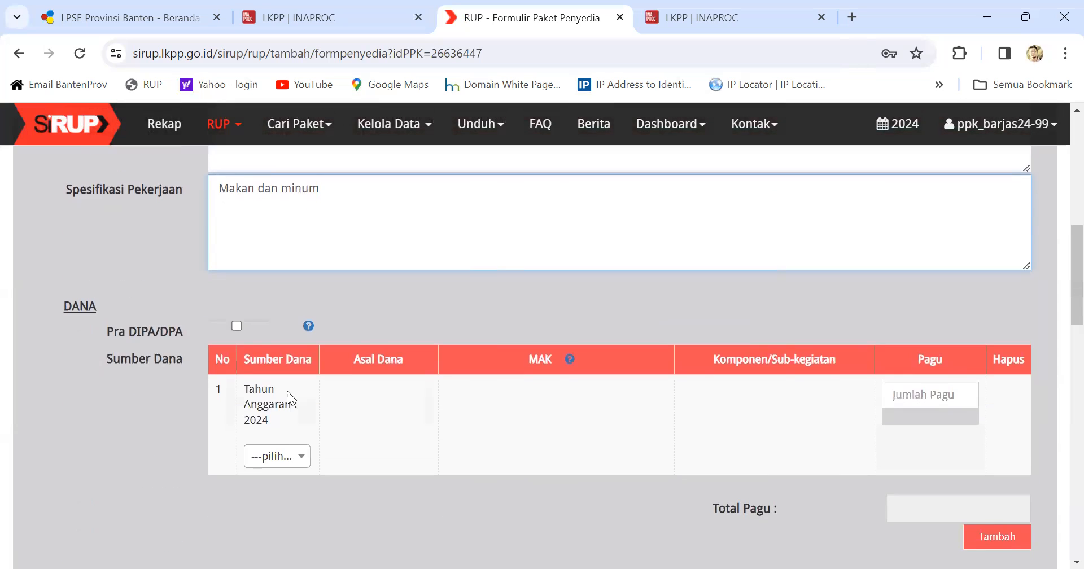
# Step: Set the funding source to APBD with MAK code 4.01.07.1.01.0001.5.1.02.01.01.0052
pyautogui.click(288, 467)
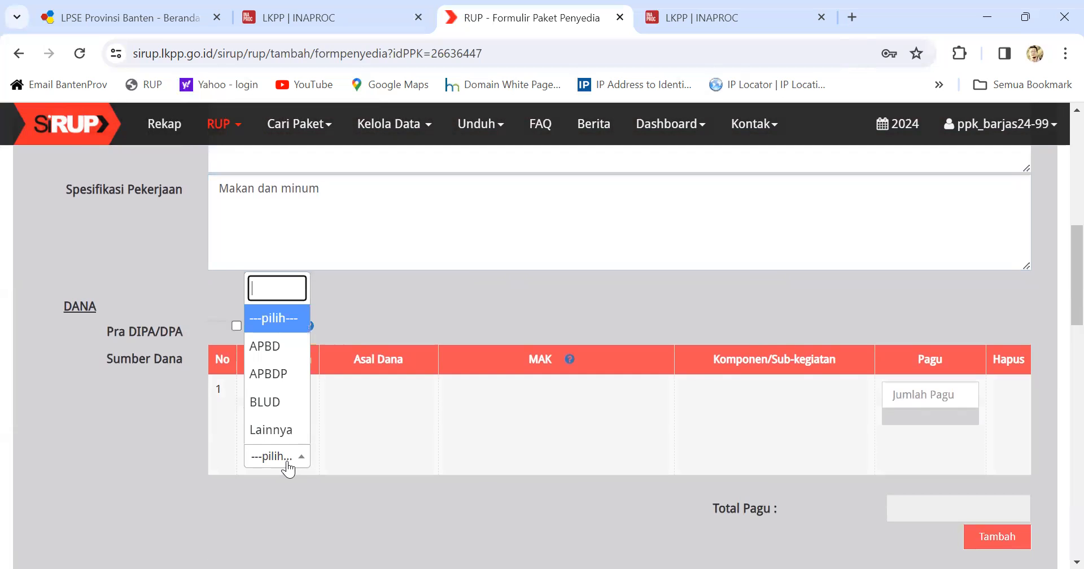
pyautogui.click(286, 347)
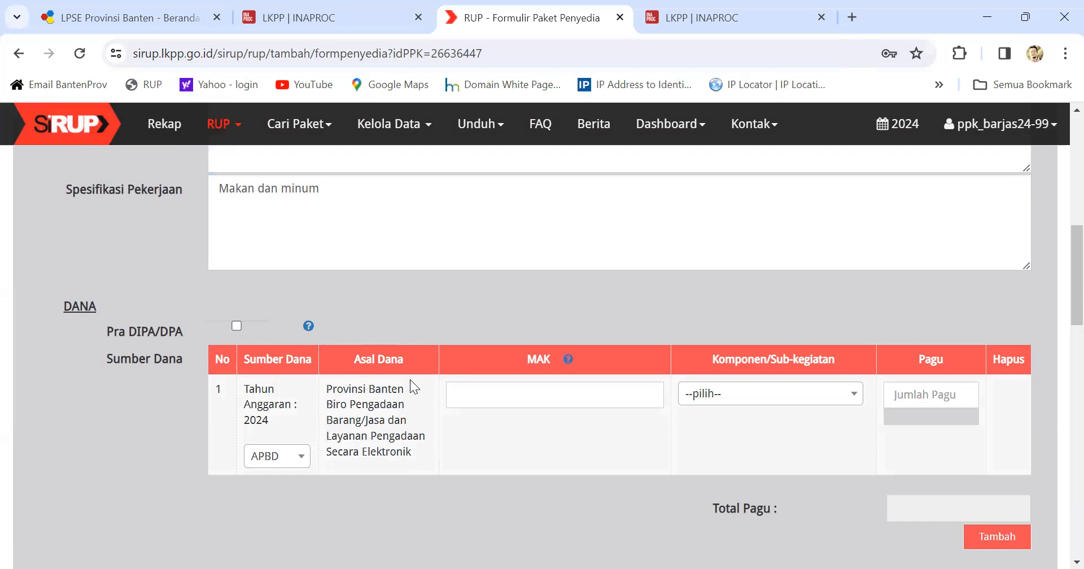
pyautogui.click(452, 399)
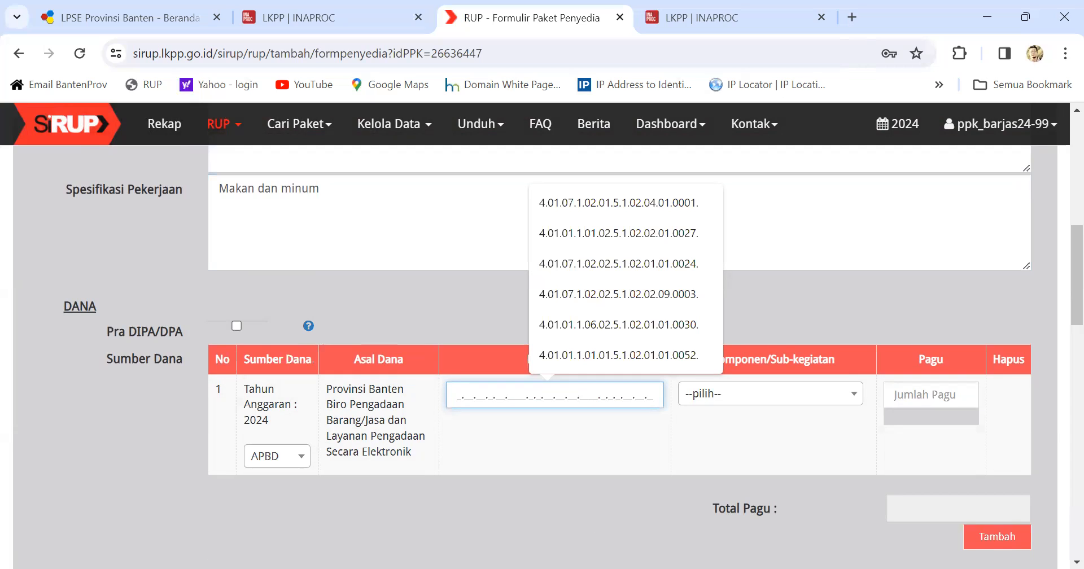
pyautogui.hotkey('alt', 'Tab')
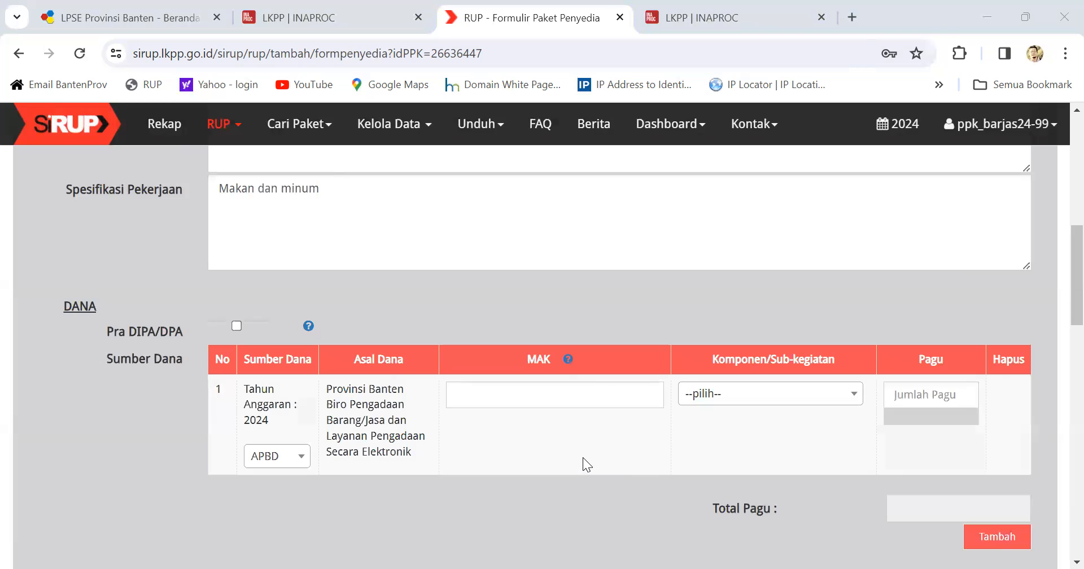
pyautogui.click(456, 398)
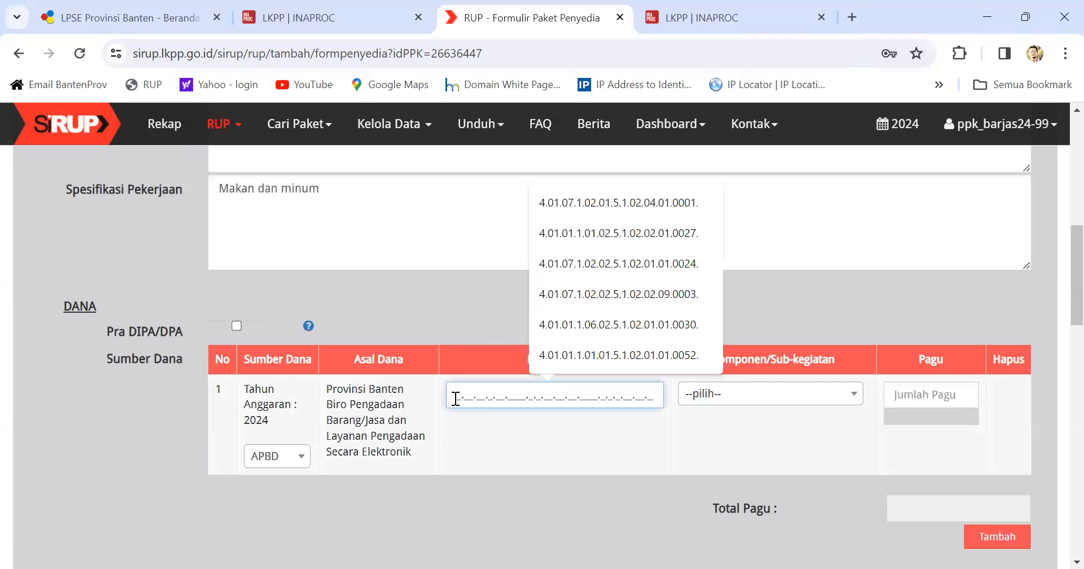
pyautogui.write('4.01.07.1.01.0001.5.1.02.01.01.0052.')
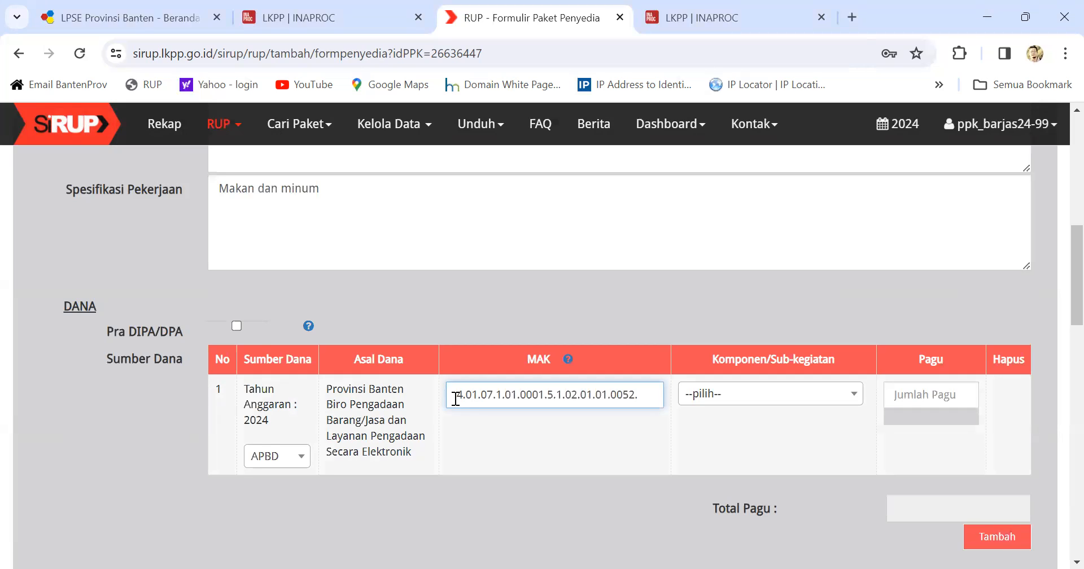
pyautogui.moveTo(456, 394); pyautogui.dragTo(646, 395)
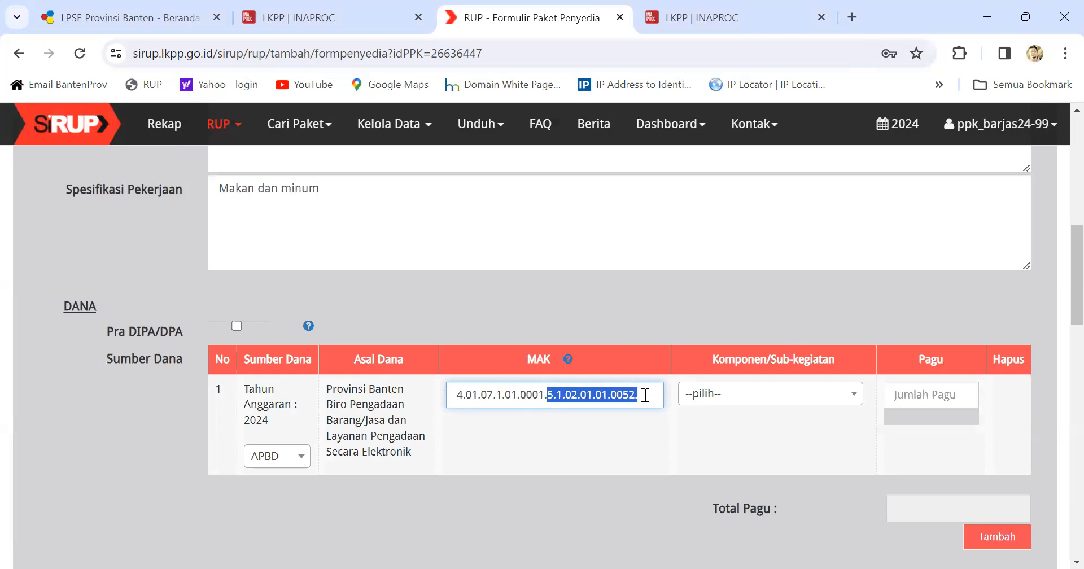
# Step: Choose sub-activity Pengelolaan Strategi Pengadaan Barang dan Jasa with a Pagu of 8400000
pyautogui.click(734, 399)
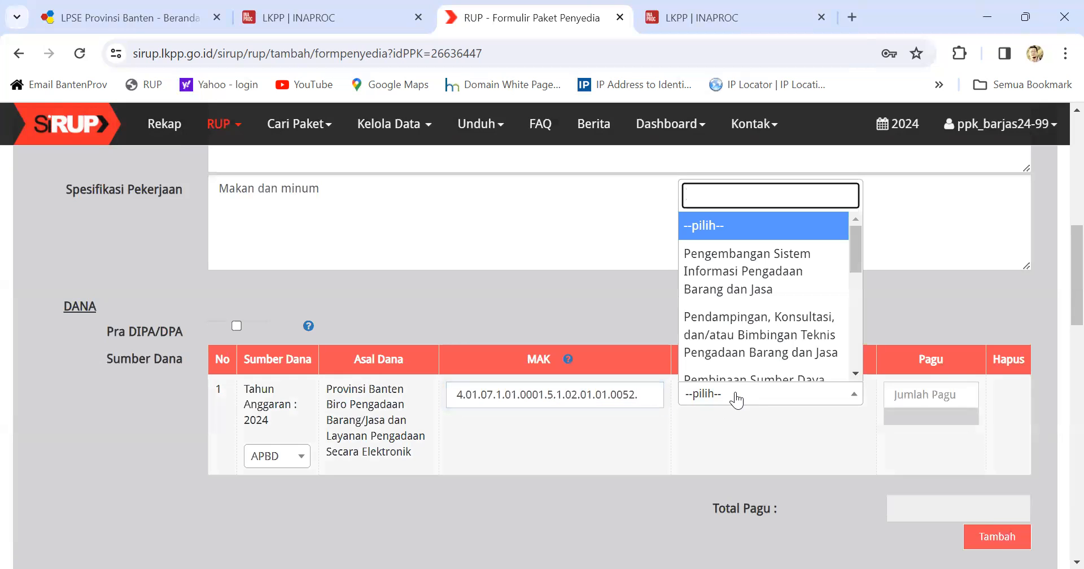
pyautogui.scroll(-8, 727, 370)
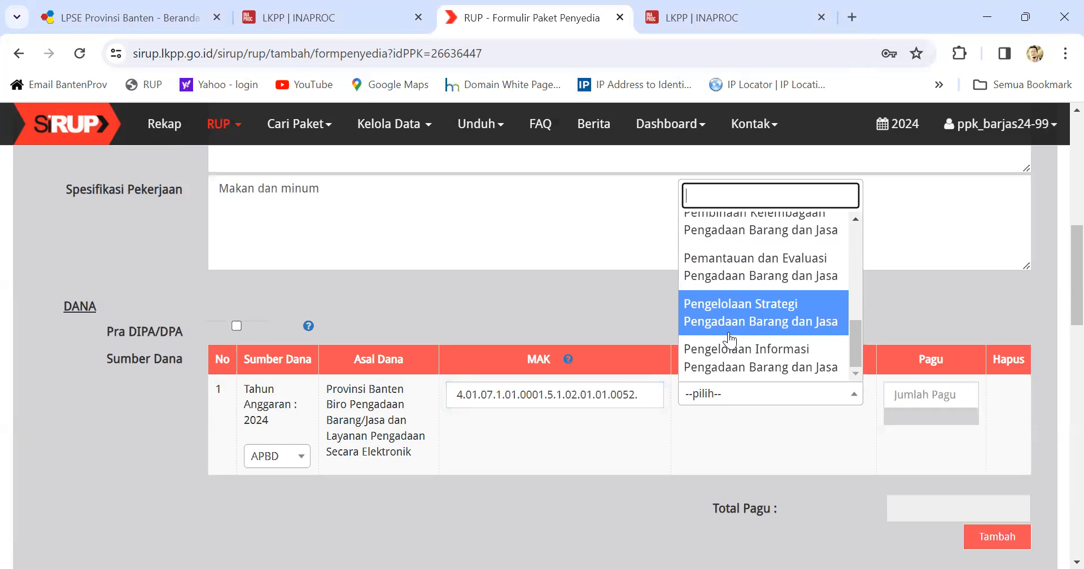
pyautogui.click(728, 332)
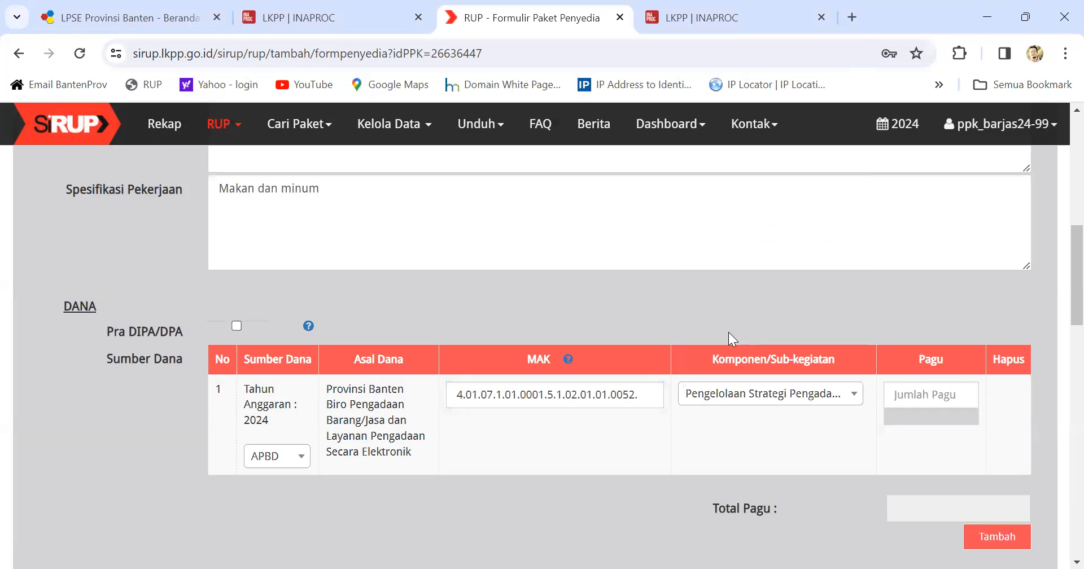
pyautogui.click(891, 388)
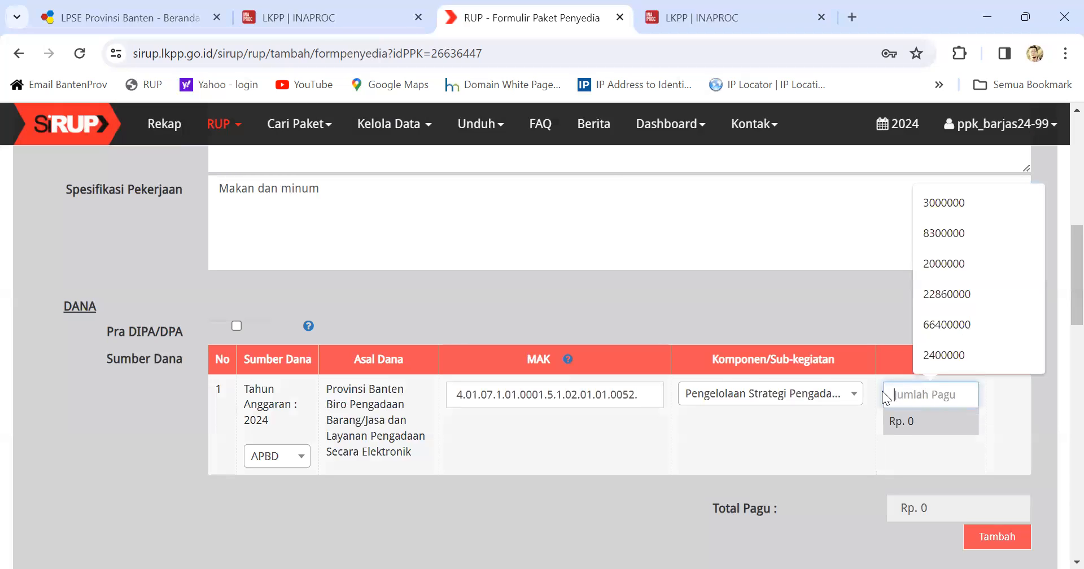
pyautogui.write('8')
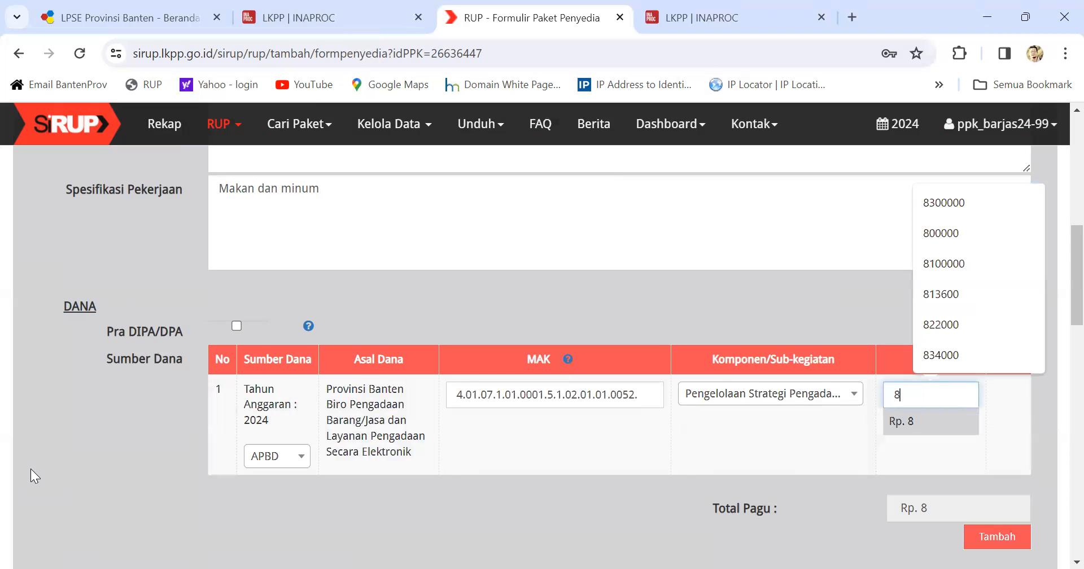
pyautogui.write('400000')
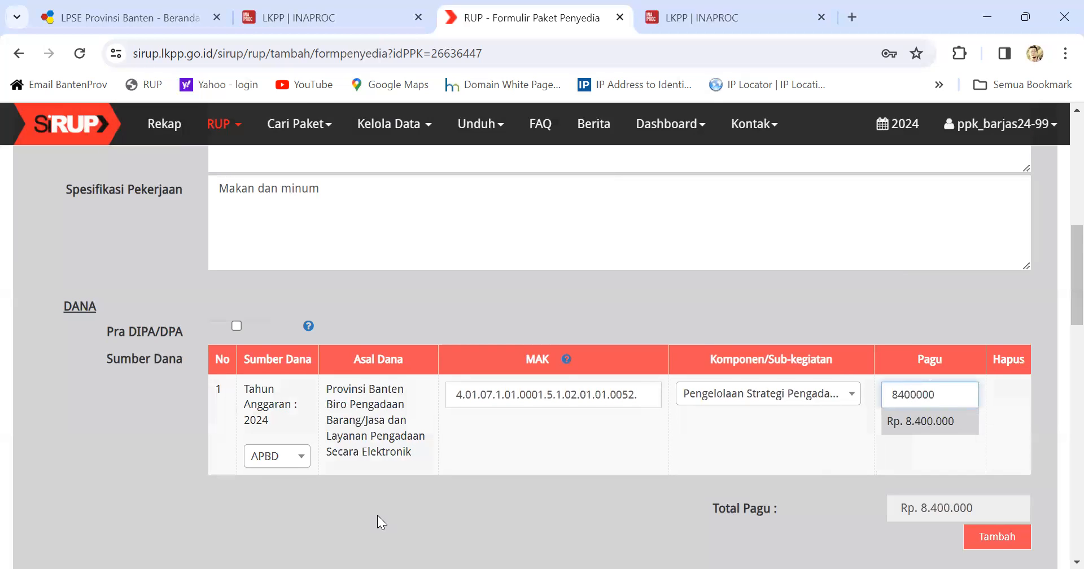
pyautogui.scroll(-2, 306, 445)
pyautogui.scroll(-2, 750, 406)
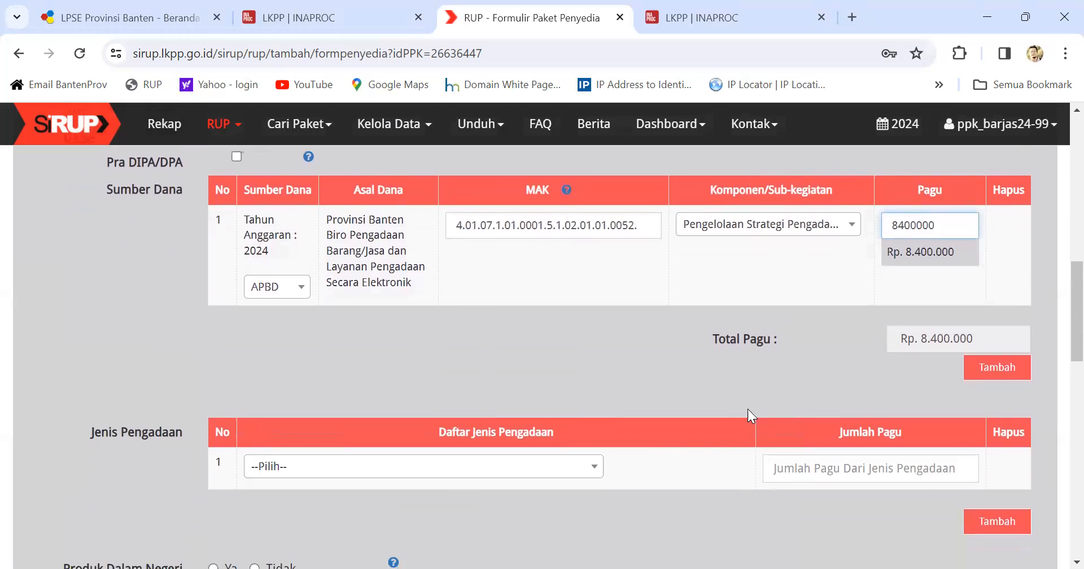
pyautogui.click(471, 466)
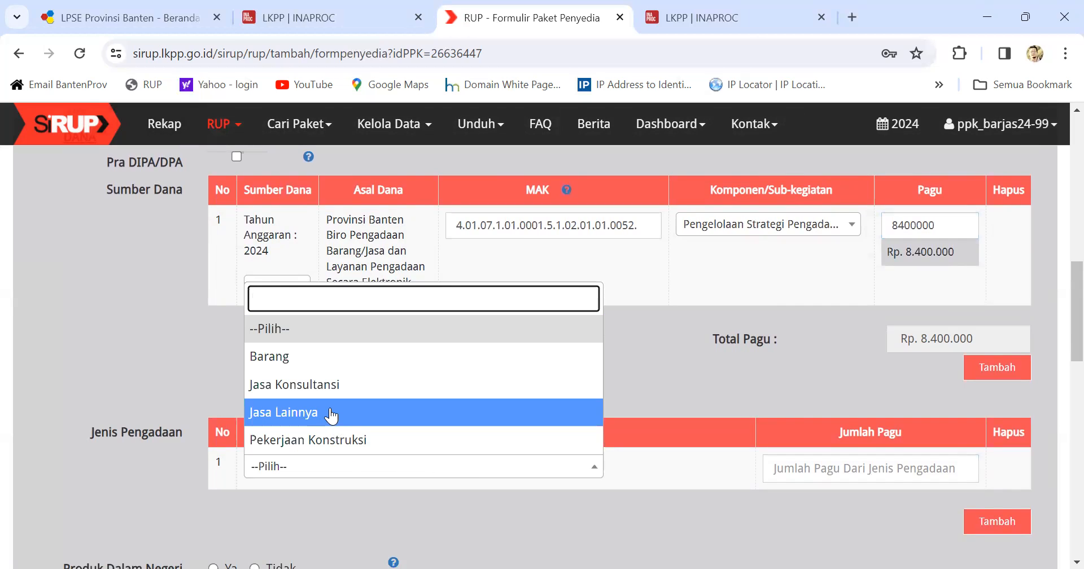
# Step: Set procurement type to Jasa Lainnya and answer Ya for domestic product and small business
pyautogui.click(293, 419)
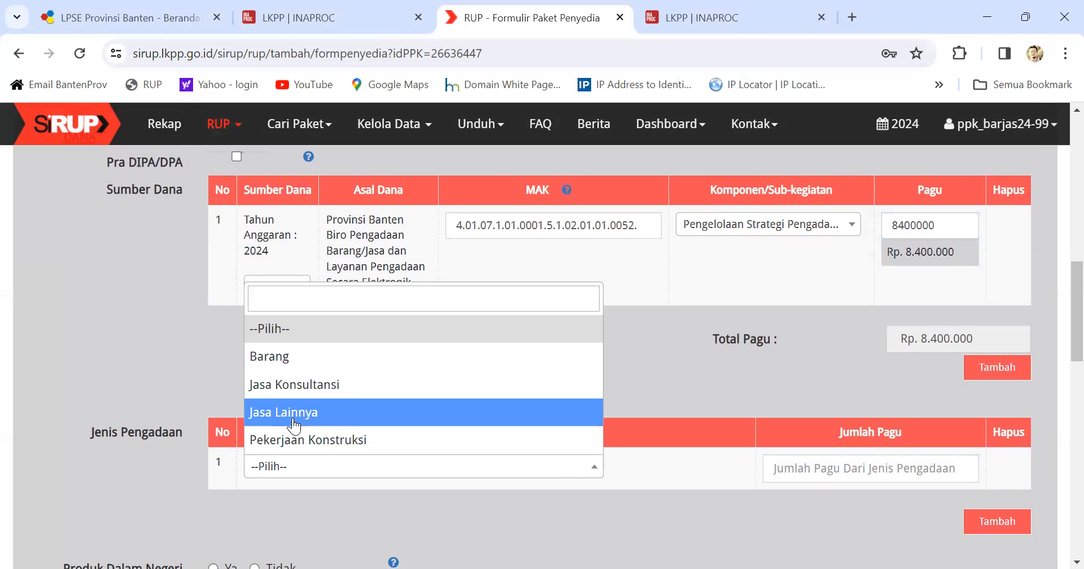
pyautogui.scroll(-3, 807, 493)
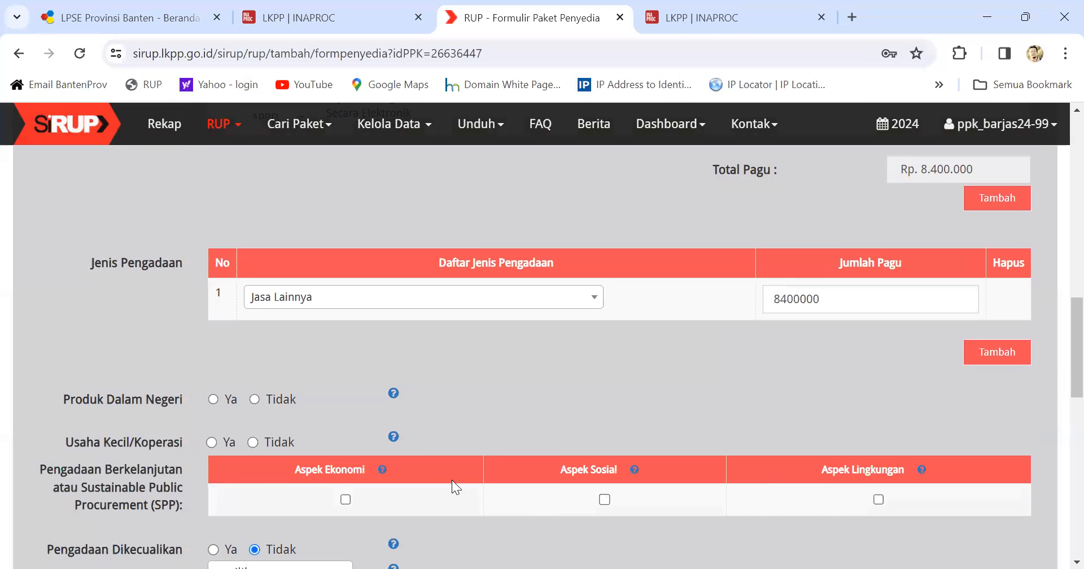
pyautogui.click(216, 401)
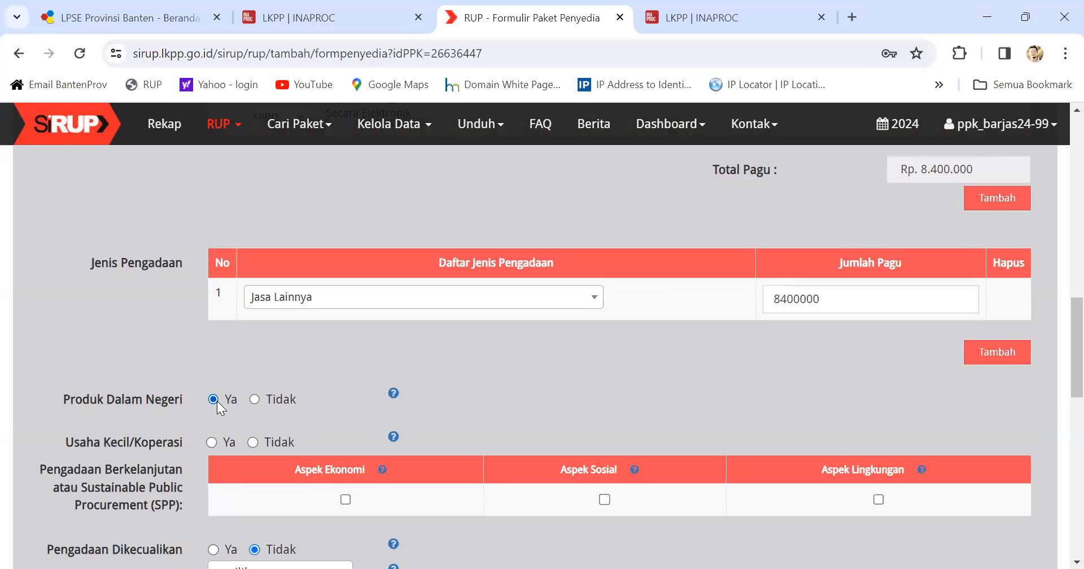
pyautogui.click(212, 442)
# Step: Tick the economic, social and environmental aspects and choose e-Purchasing as the selection method
pyautogui.scroll(-1, 343, 437)
pyautogui.click(345, 416)
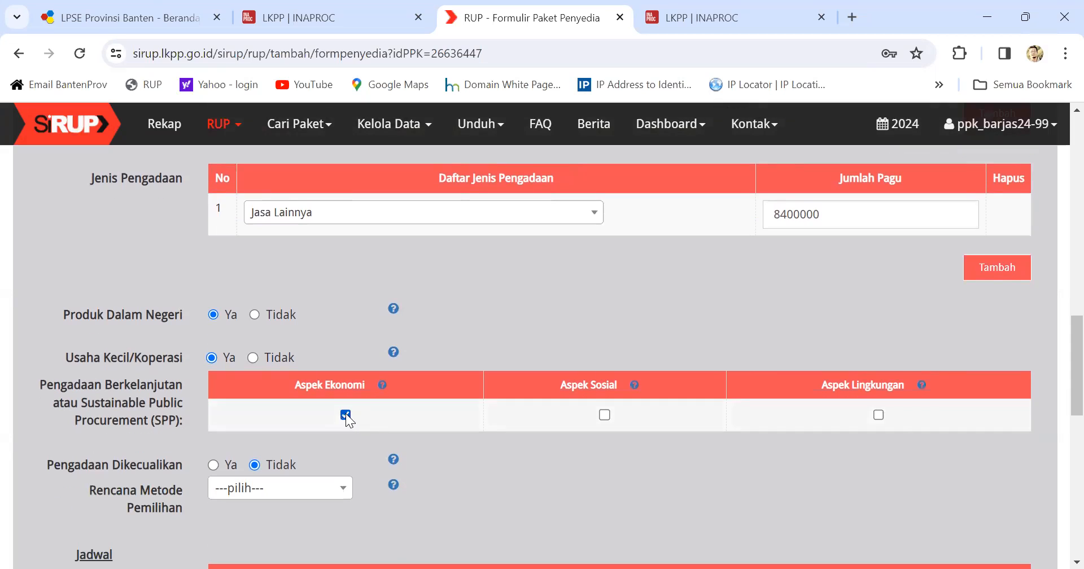
pyautogui.click(605, 415)
pyautogui.click(878, 417)
pyautogui.scroll(-1, 164, 462)
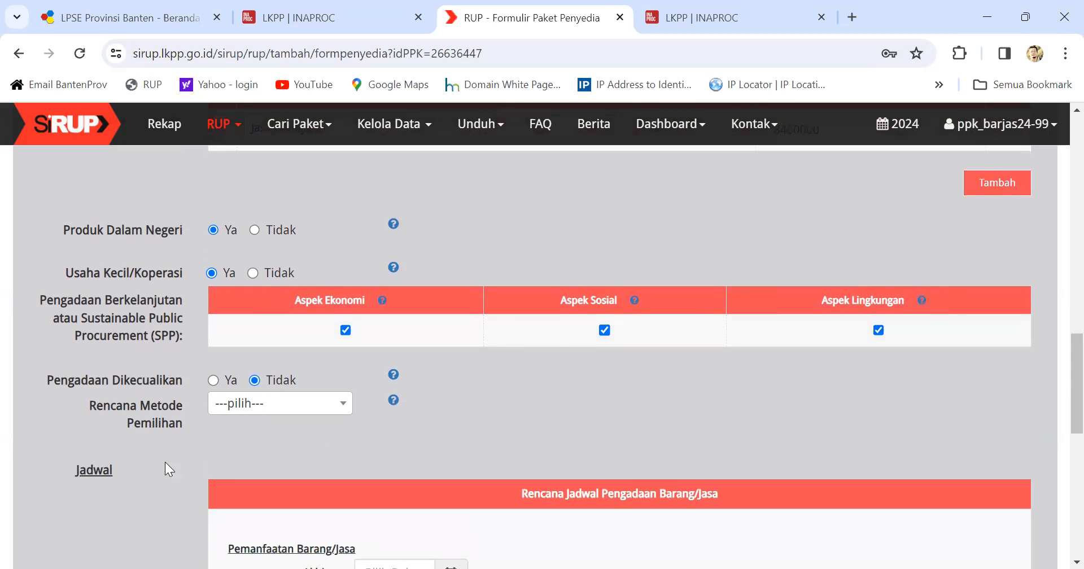
pyautogui.click(287, 409)
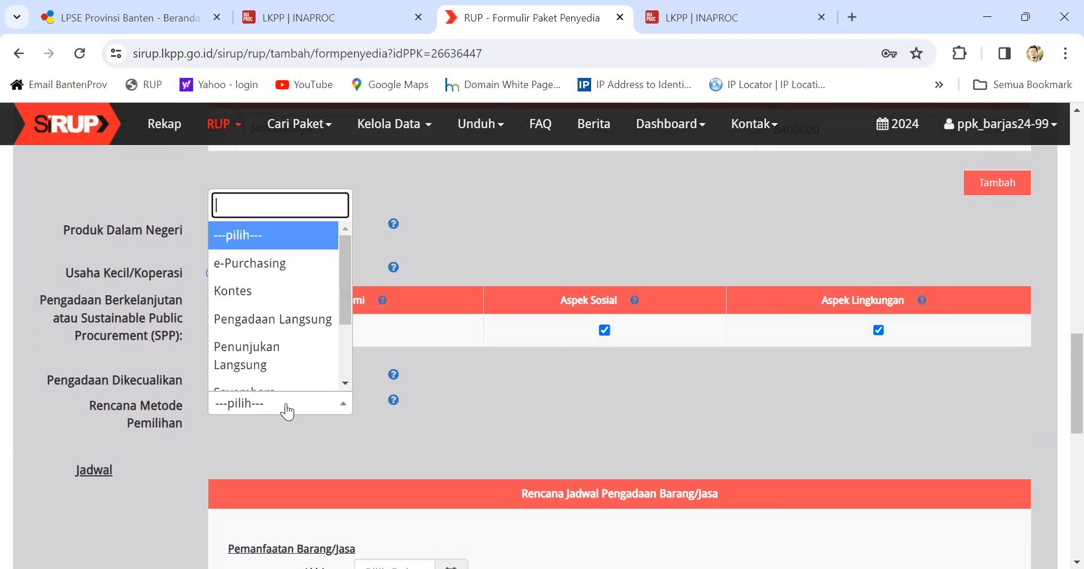
pyautogui.click(280, 274)
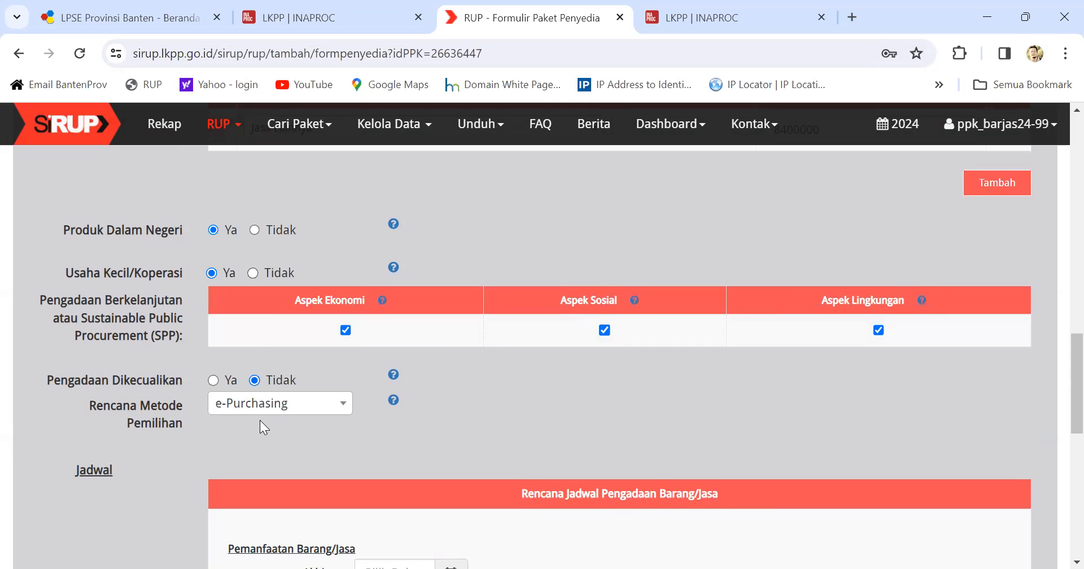
pyautogui.scroll(-3, 260, 420)
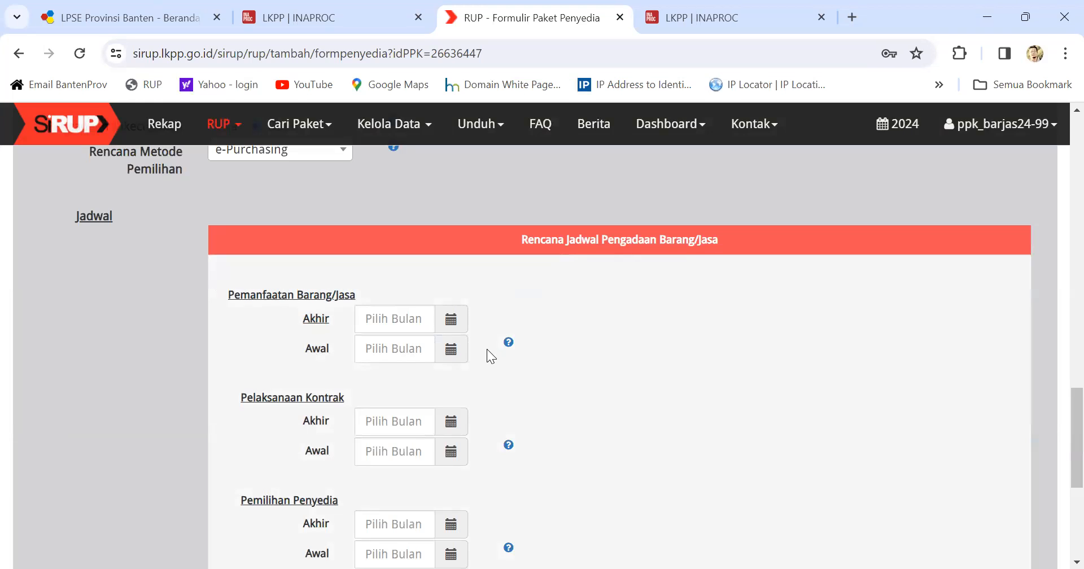
# Step: Set the Pemanfaatan period from January 2024 to December 2024
pyautogui.click(451, 319)
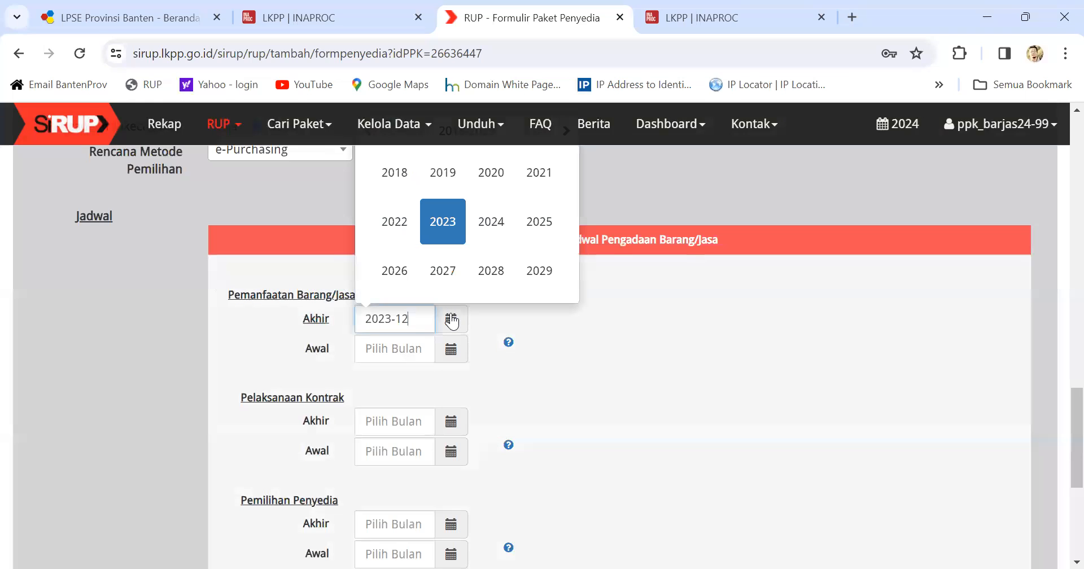
pyautogui.click(491, 221)
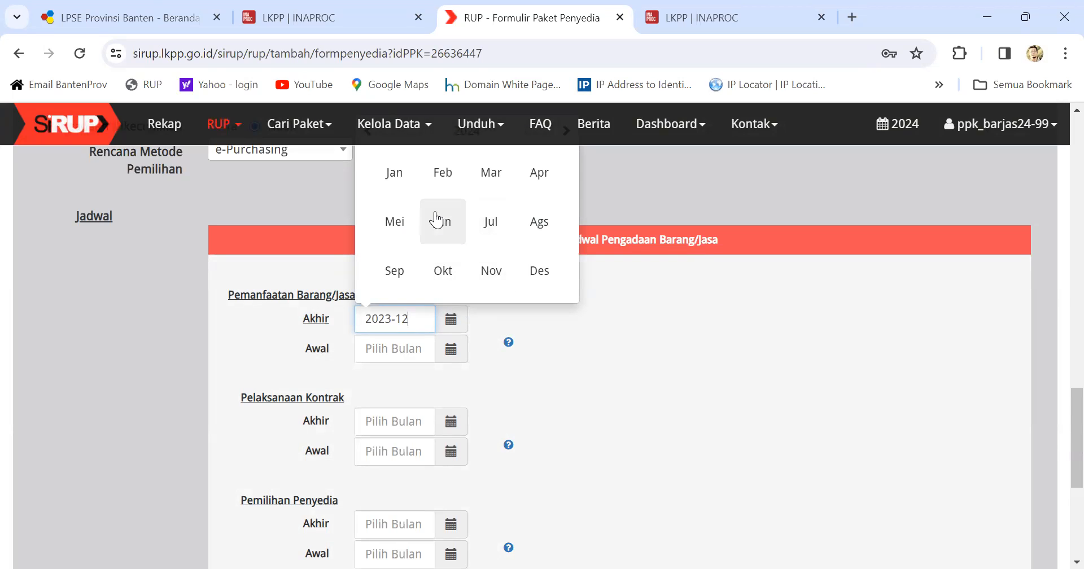
pyautogui.click(539, 271)
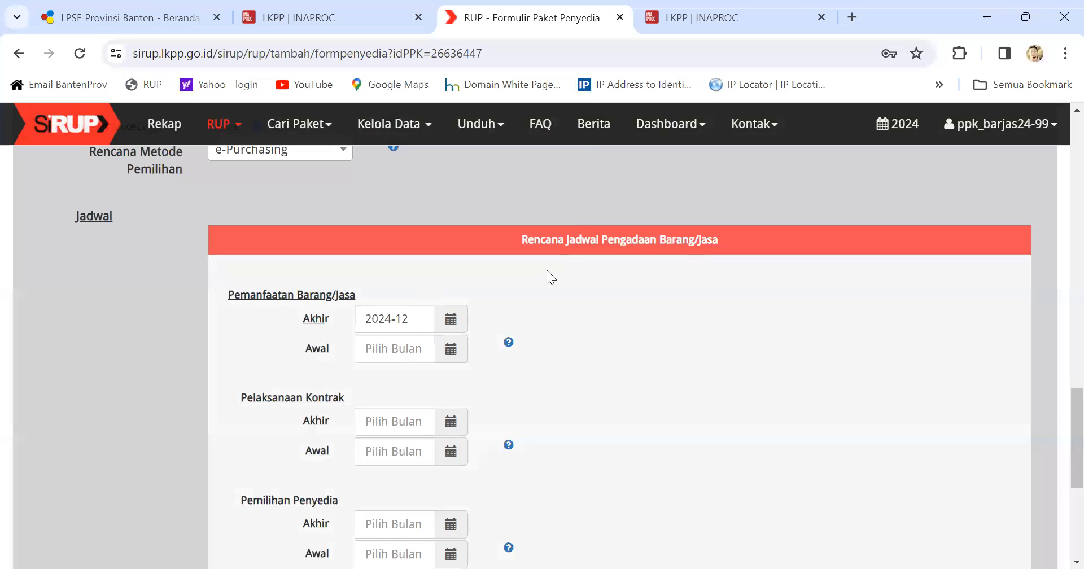
pyautogui.click(451, 349)
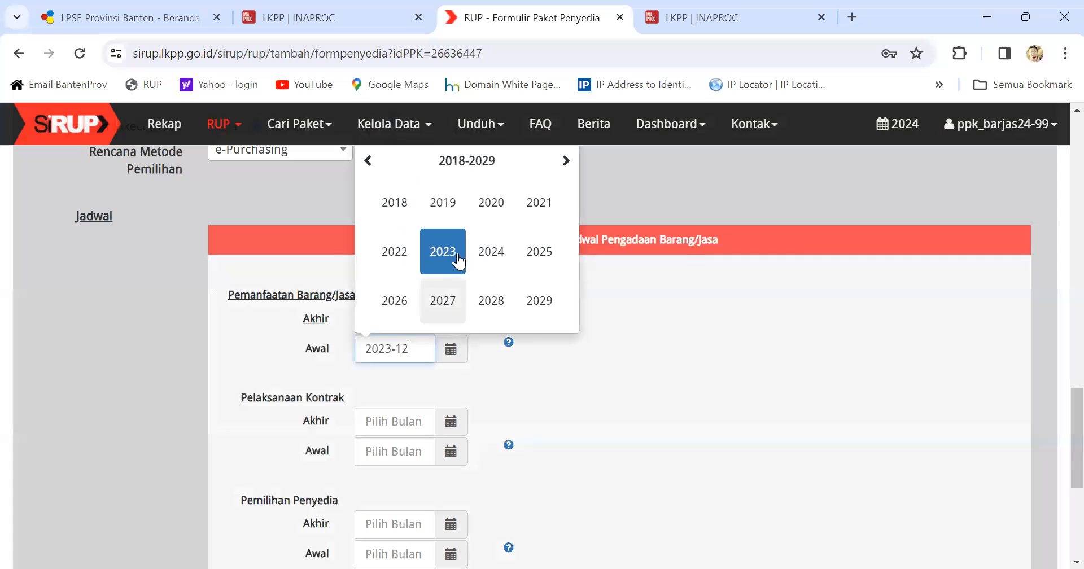
pyautogui.click(493, 257)
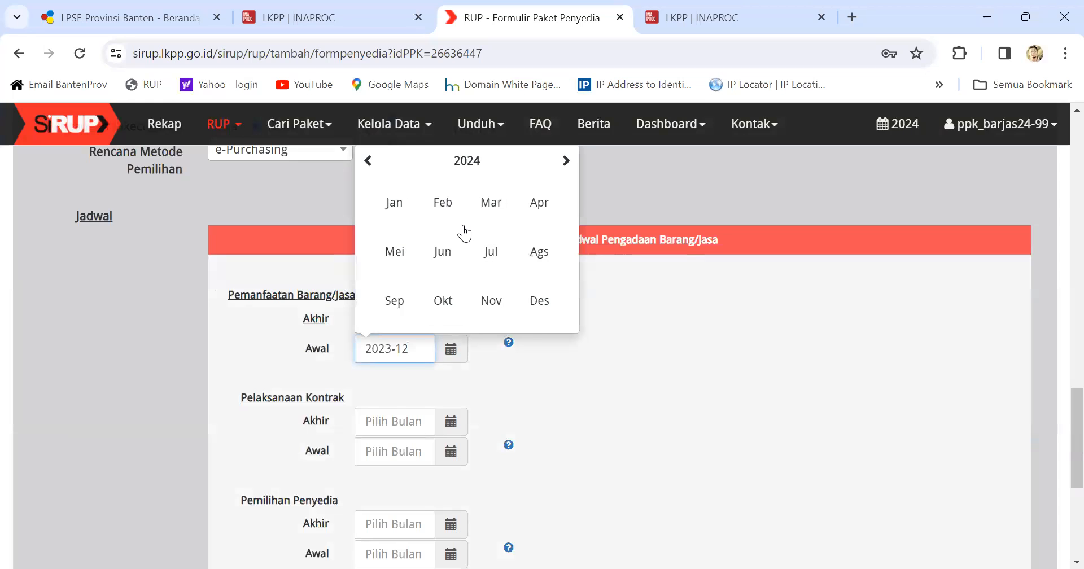
pyautogui.click(394, 204)
# Step: Set the Pelaksanaan Kontrak period from January 2024 to December 2024
pyautogui.click(451, 422)
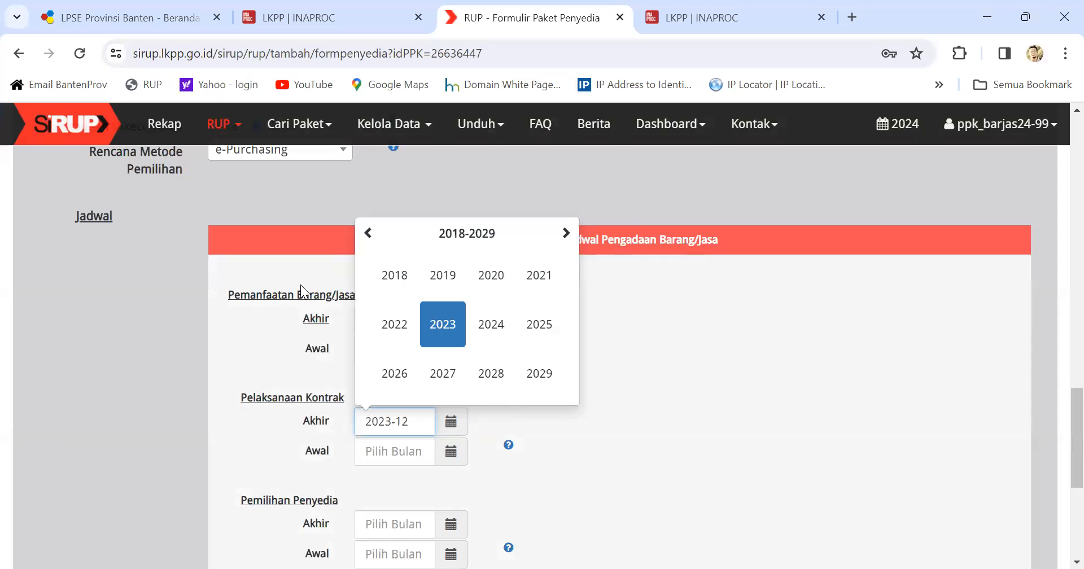
pyautogui.click(608, 318)
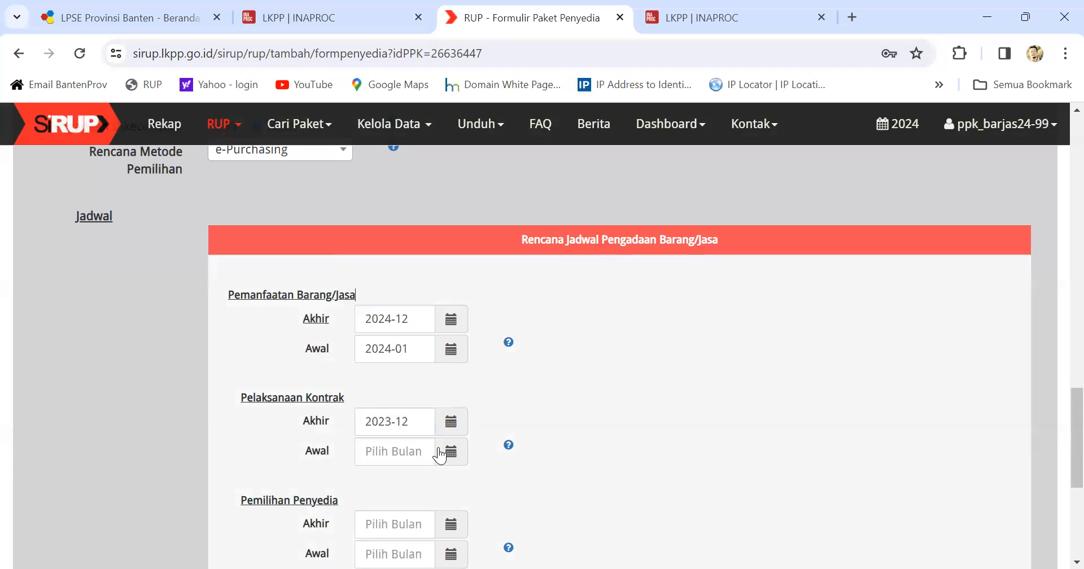
pyautogui.scroll(-1, 257, 445)
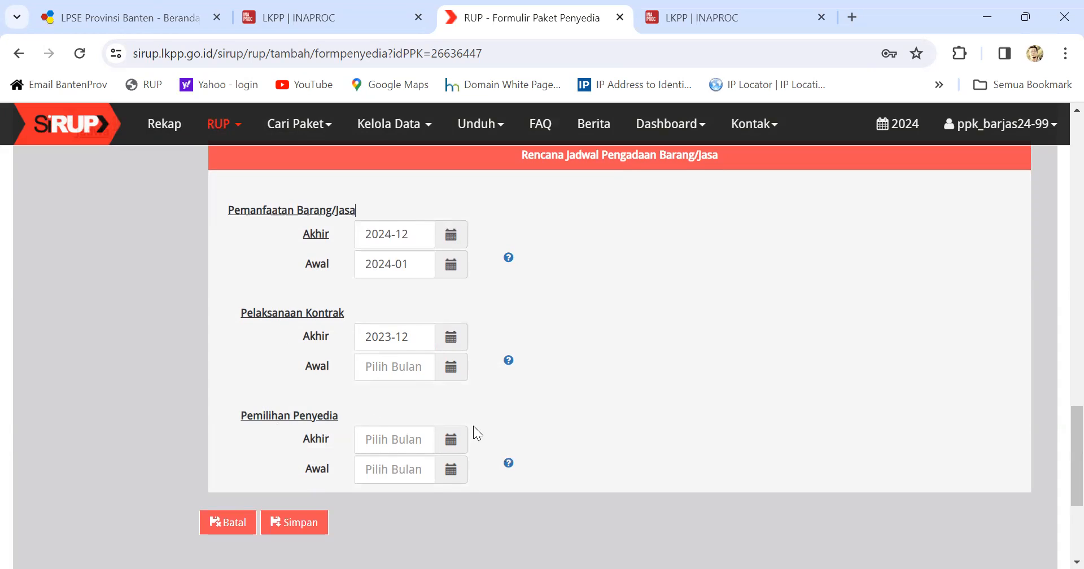
pyautogui.click(452, 373)
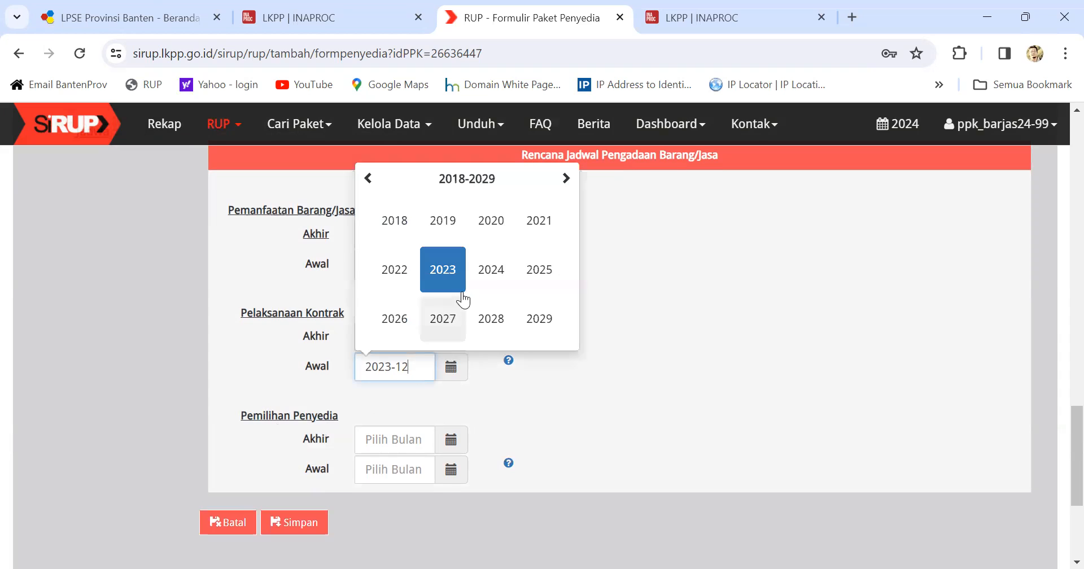
pyautogui.click(500, 273)
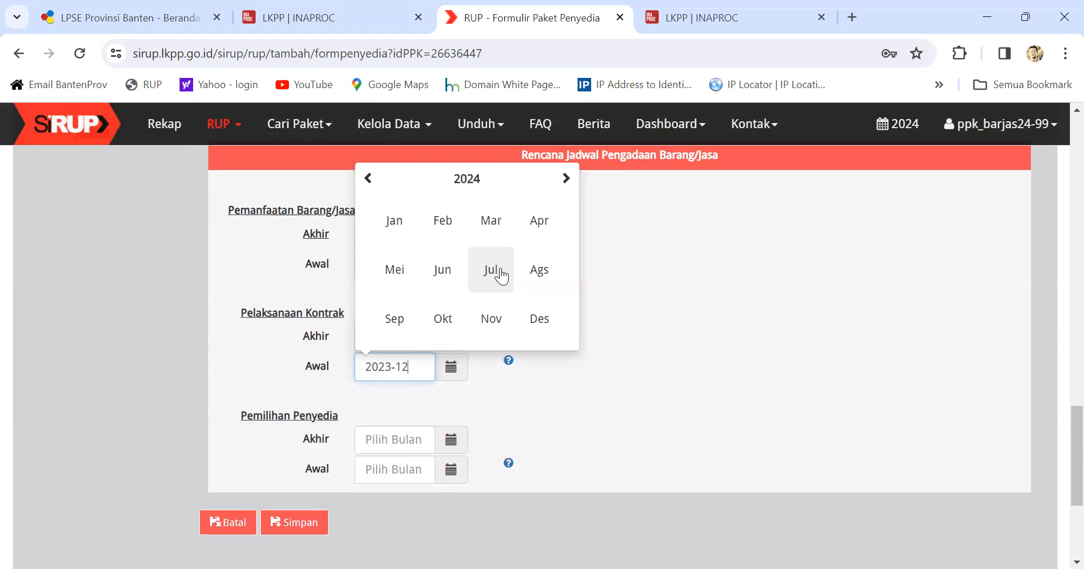
pyautogui.click(394, 220)
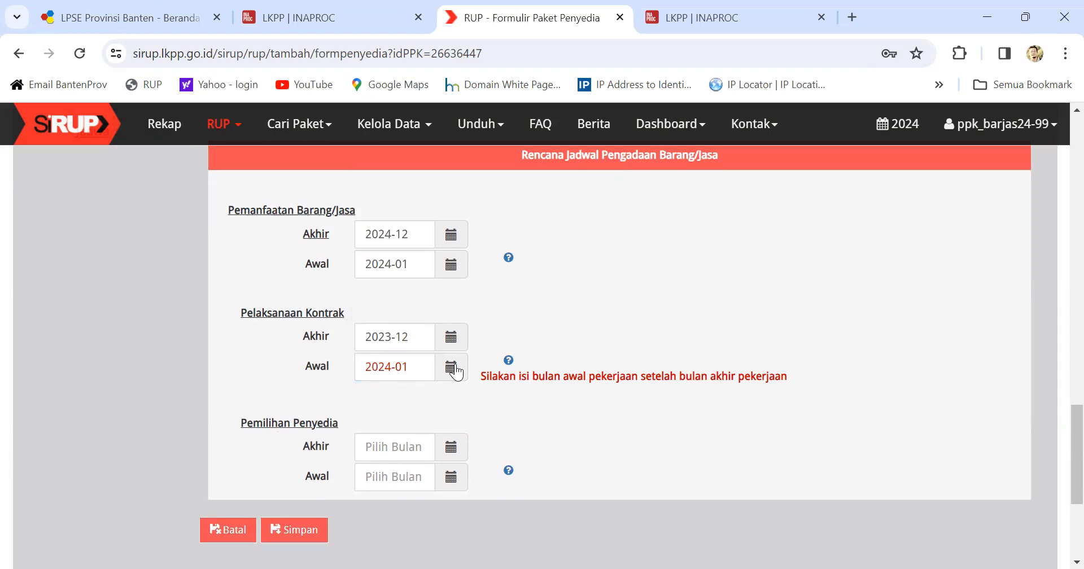
pyautogui.click(456, 371)
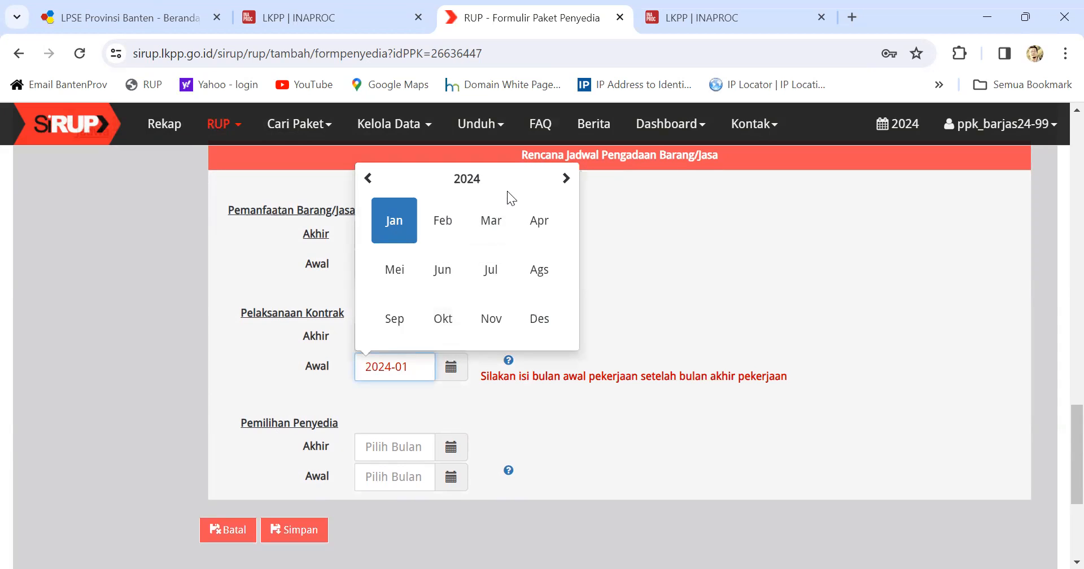
pyautogui.click(402, 232)
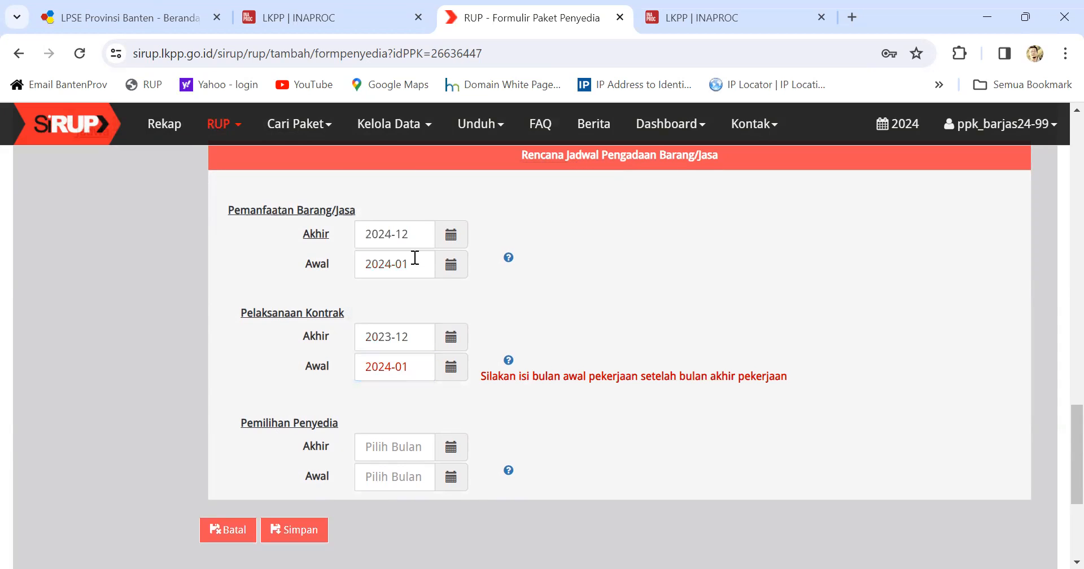
pyautogui.click(442, 336)
pyautogui.click(485, 239)
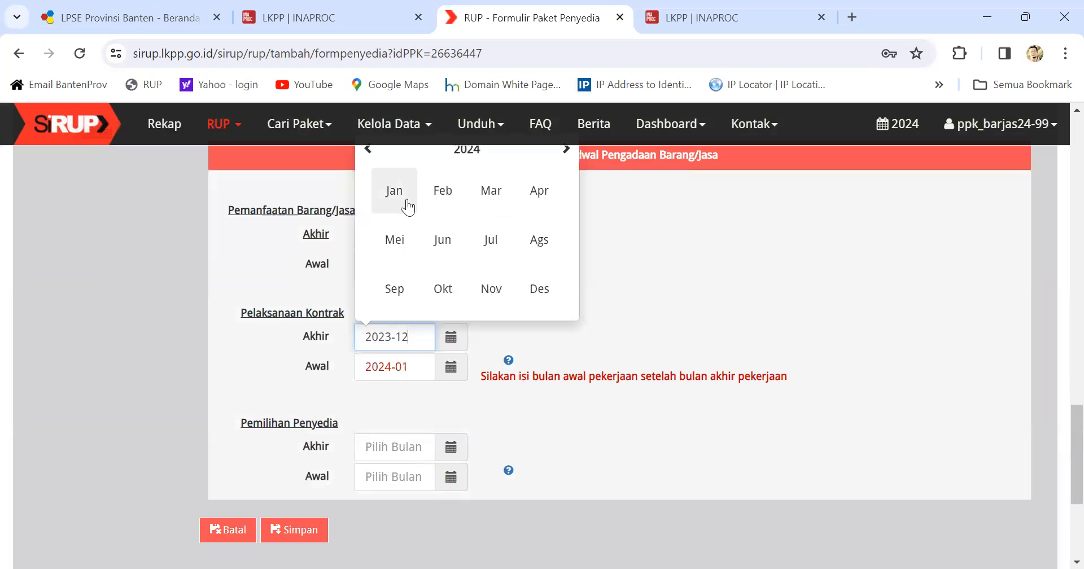
pyautogui.click(528, 289)
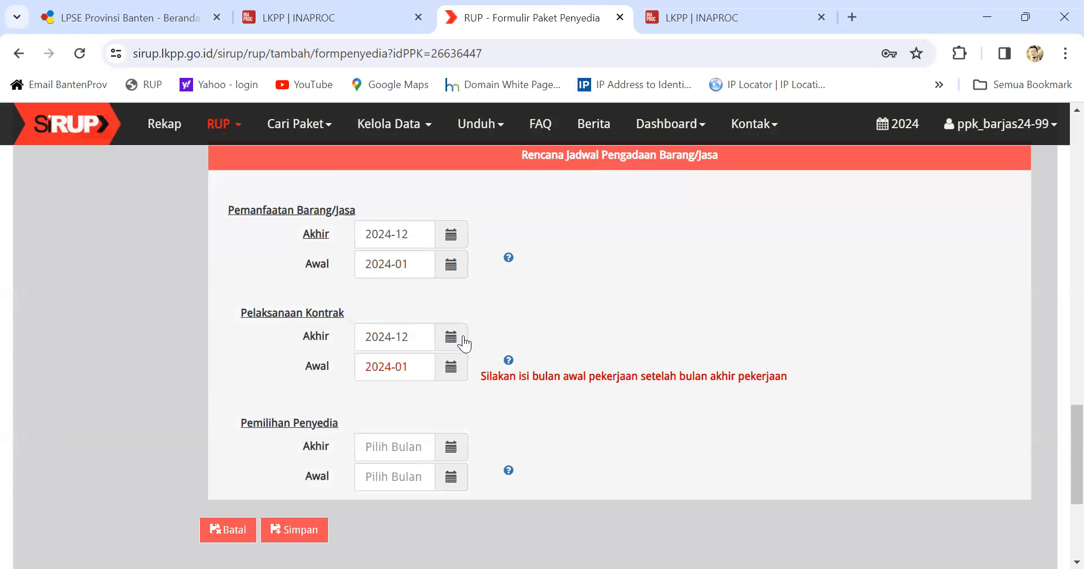
pyautogui.click(453, 370)
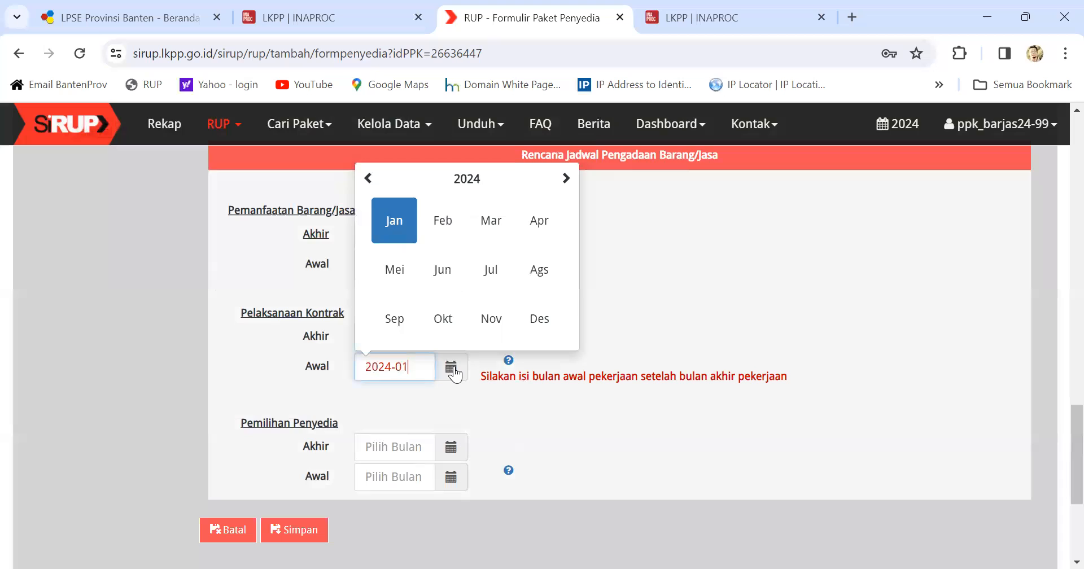
pyautogui.click(402, 220)
# Step: Set Pemilihan Penyedia to both start and end in January 2024
pyautogui.click(460, 440)
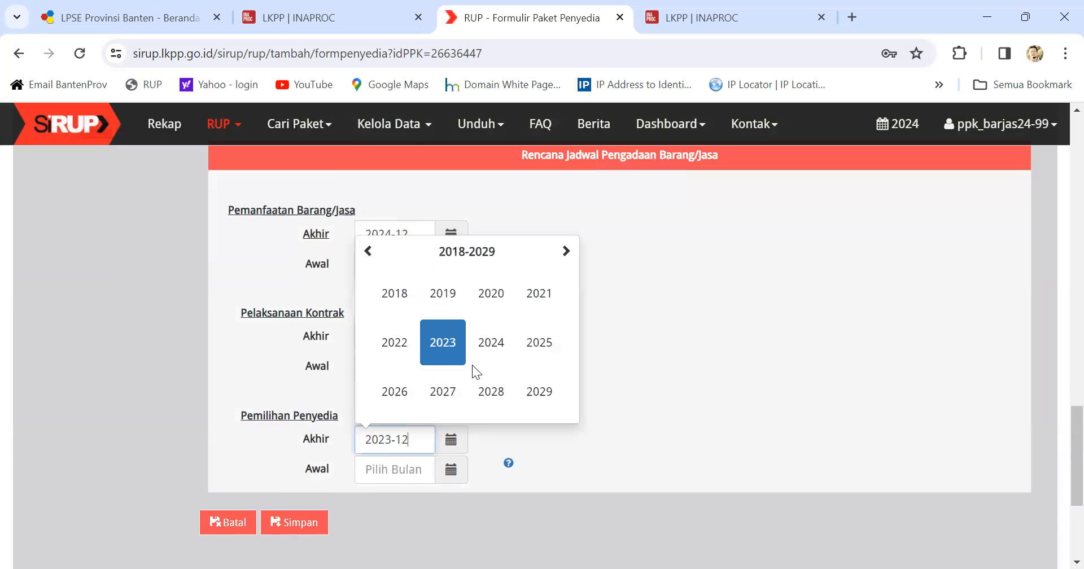
pyautogui.click(496, 345)
pyautogui.click(398, 302)
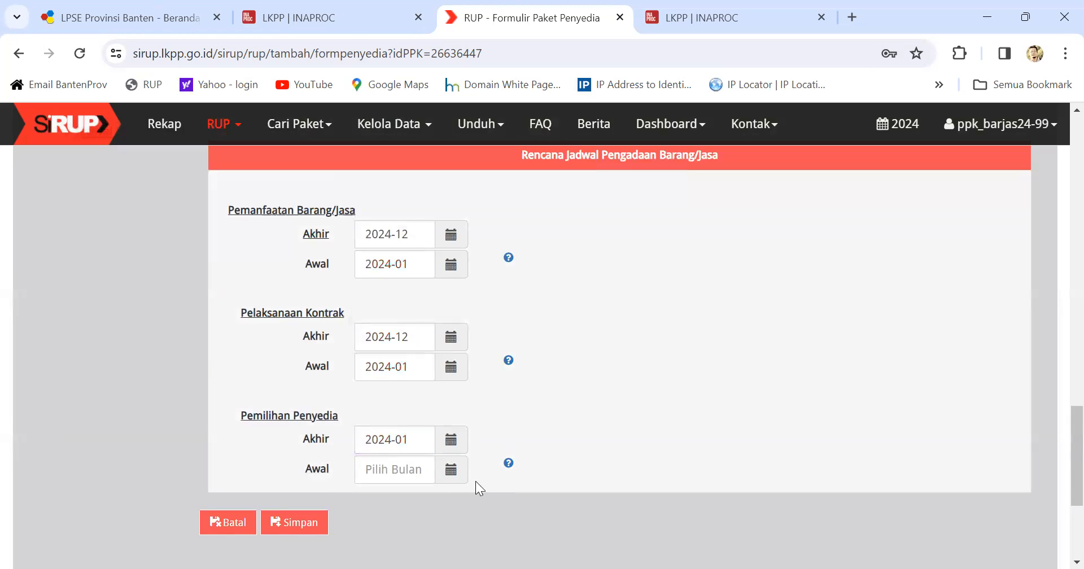
pyautogui.click(450, 470)
pyautogui.click(495, 375)
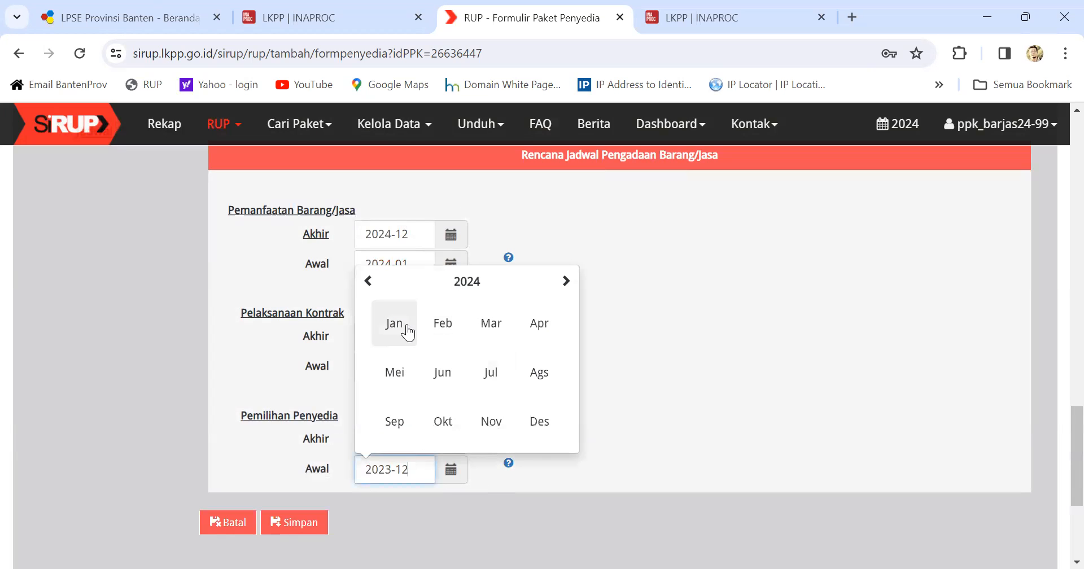
pyautogui.click(406, 332)
# Step: Save the new meals Paket Penyedia
pyautogui.scroll(6, 442, 366)
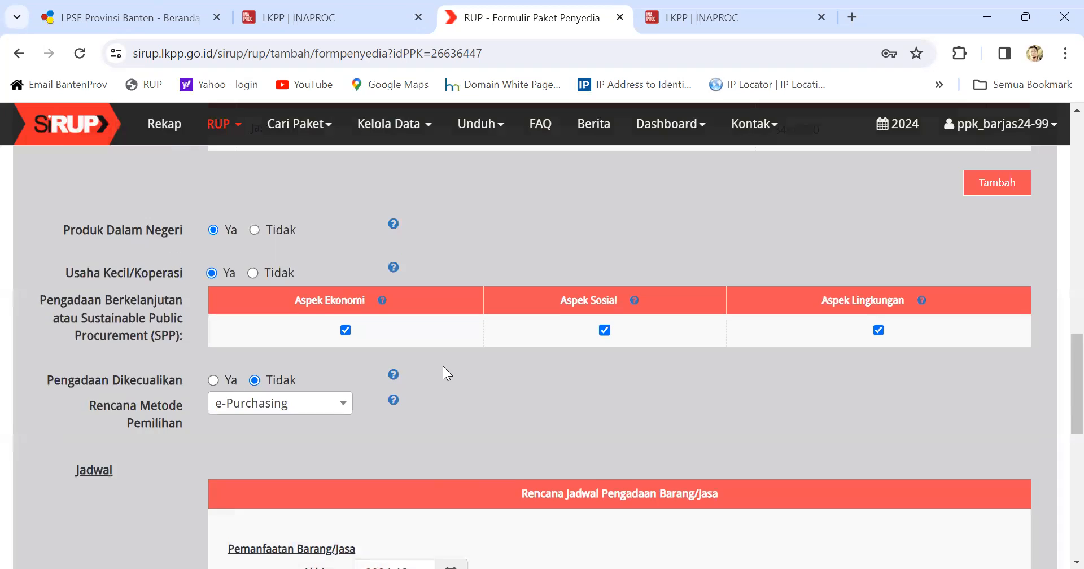
pyautogui.scroll(-9, 442, 366)
pyautogui.click(301, 354)
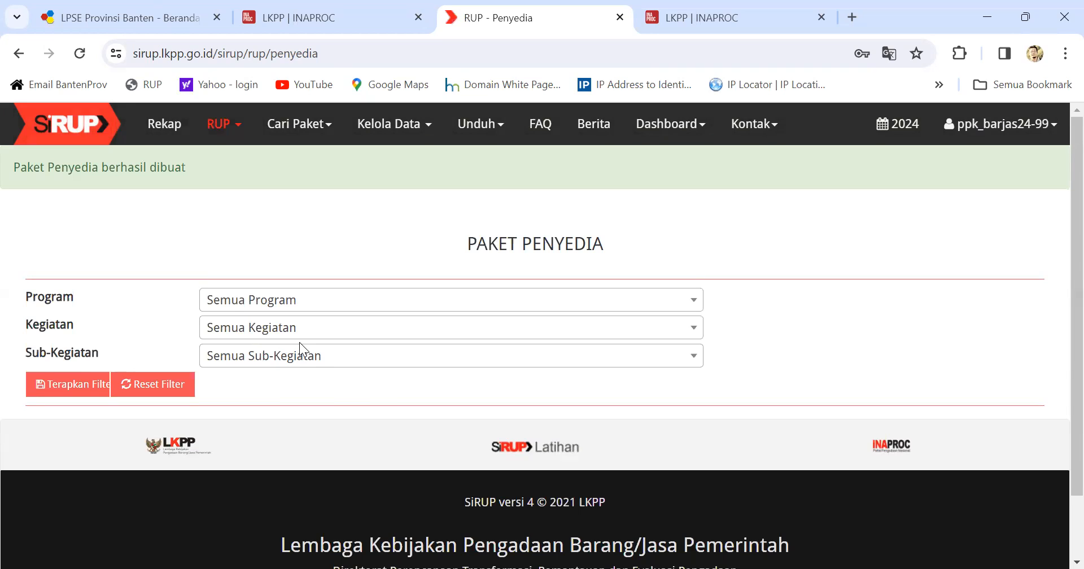
# Step: Load the package table and finalize the first-row Belanja Makanan dan Minuman Rapat draft
pyautogui.click(77, 387)
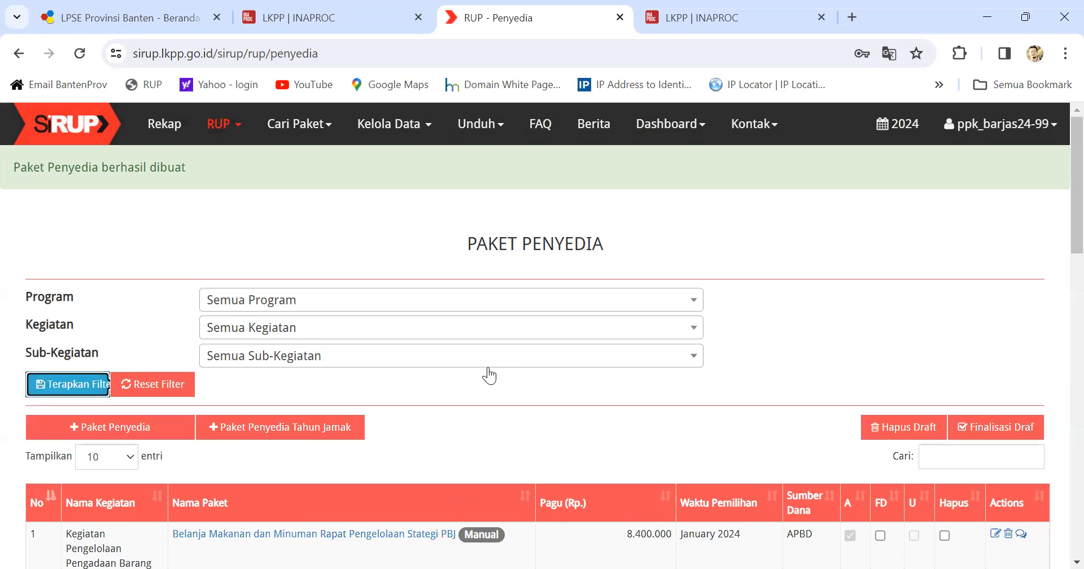
pyautogui.scroll(-1, 449, 385)
pyautogui.scroll(-2, 449, 386)
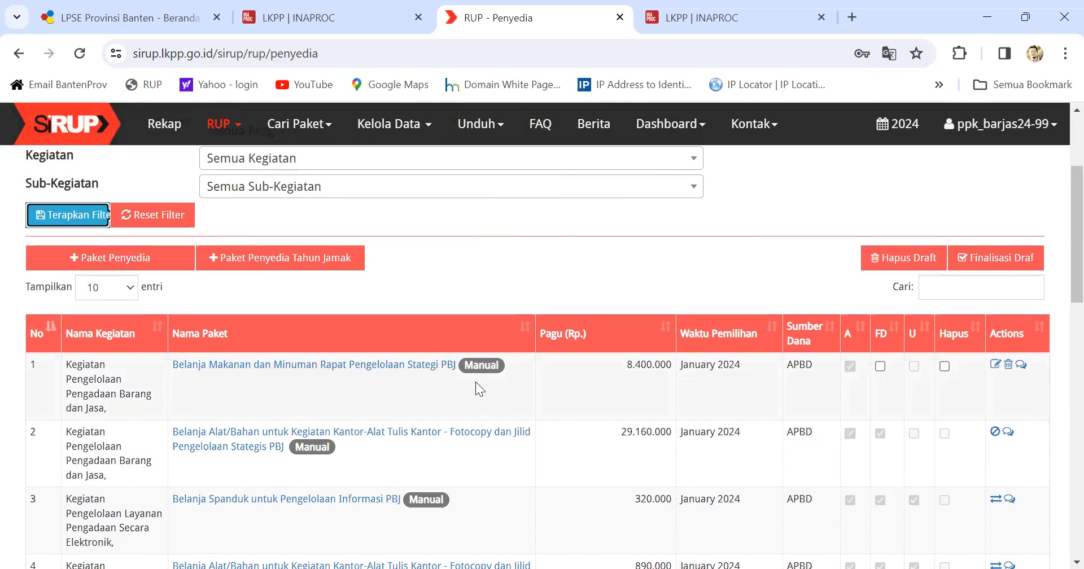
pyautogui.click(885, 369)
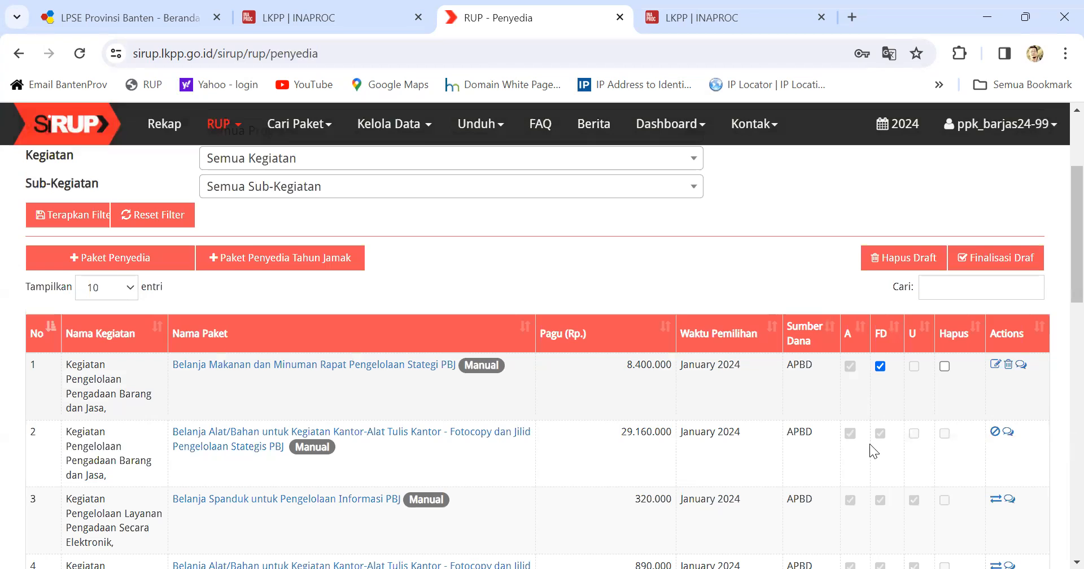
pyautogui.scroll(-2, 868, 404)
pyautogui.scroll(1, 905, 290)
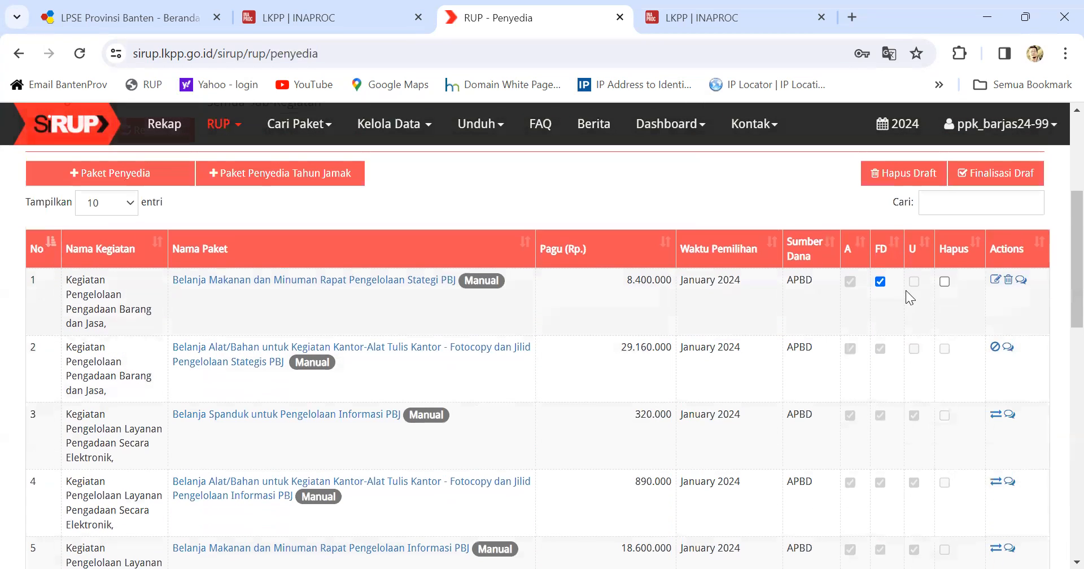
pyautogui.scroll(1, 871, 446)
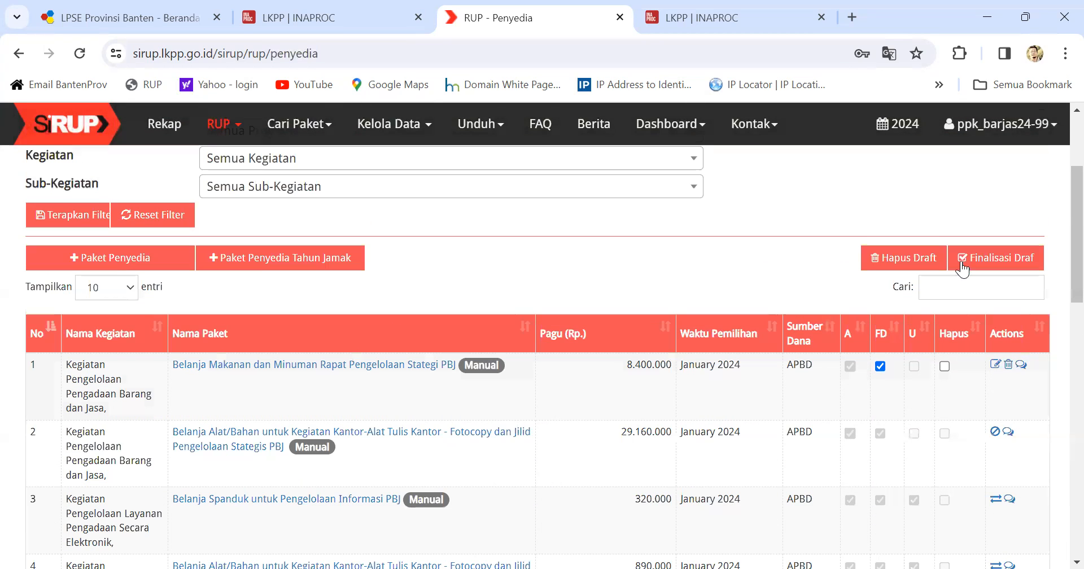
pyautogui.click(1002, 263)
pyautogui.click(700, 386)
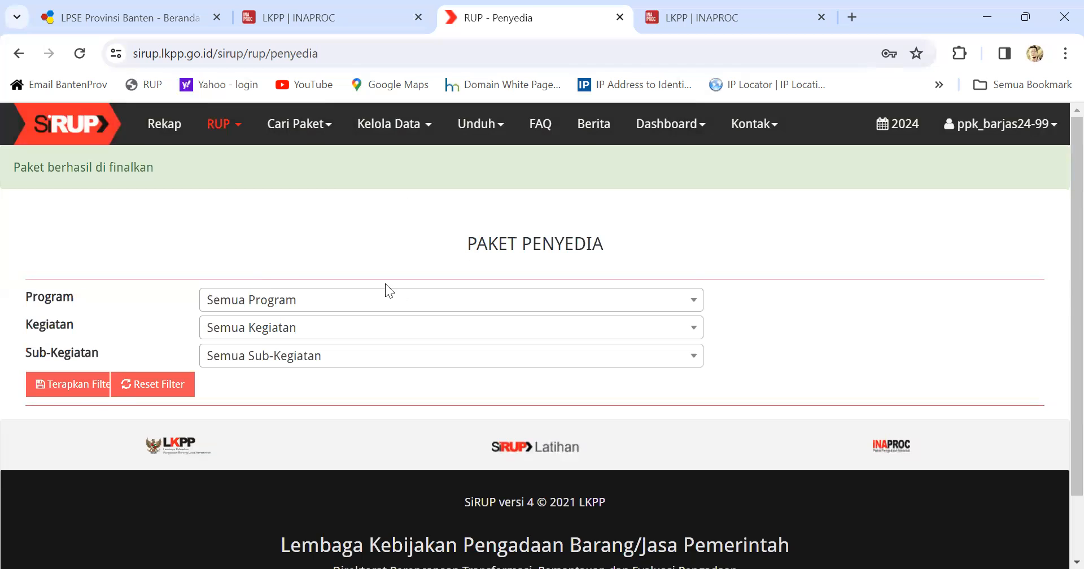
pyautogui.click(1013, 127)
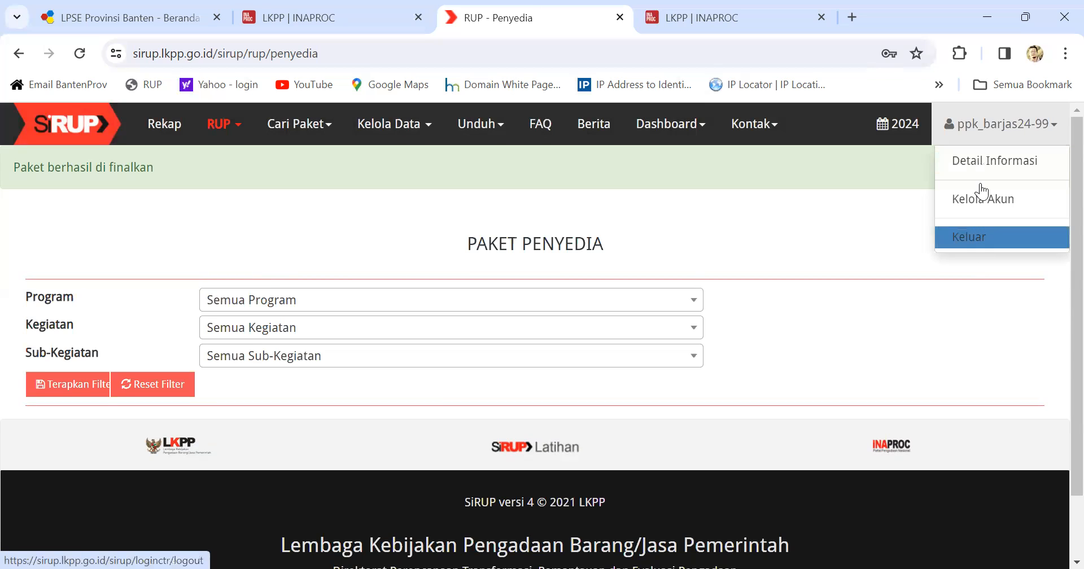
# Step: Switch from the PPK account to the KPA account for 2024 and open the Paket Penyedia list
pyautogui.click(970, 237)
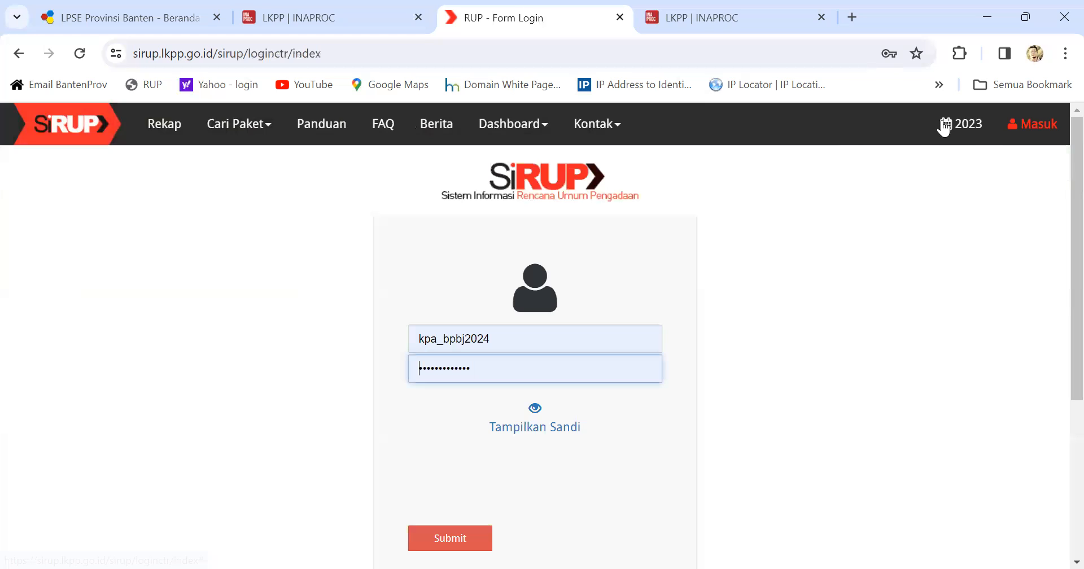
pyautogui.click(898, 169)
pyautogui.click(461, 542)
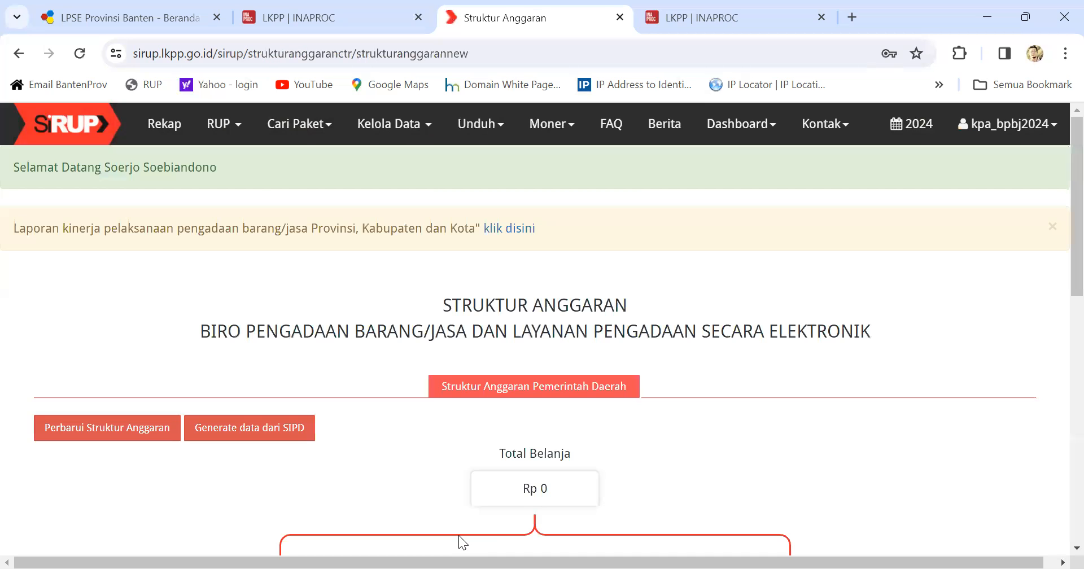
pyautogui.click(231, 125)
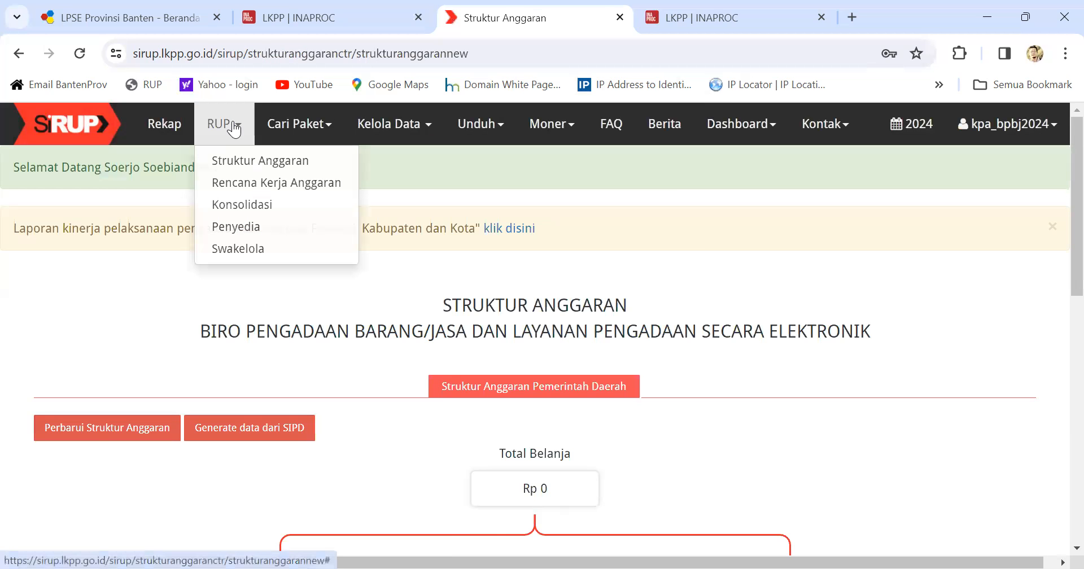
pyautogui.click(237, 226)
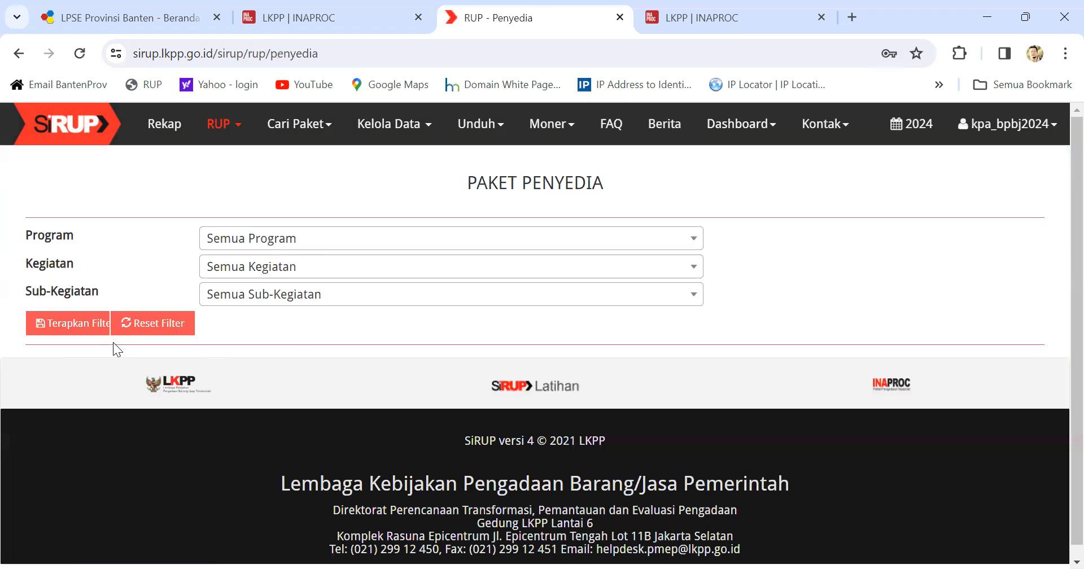
# Step: Apply the filter and mark the first two packages, meals and office supplies, for announcement
pyautogui.click(87, 328)
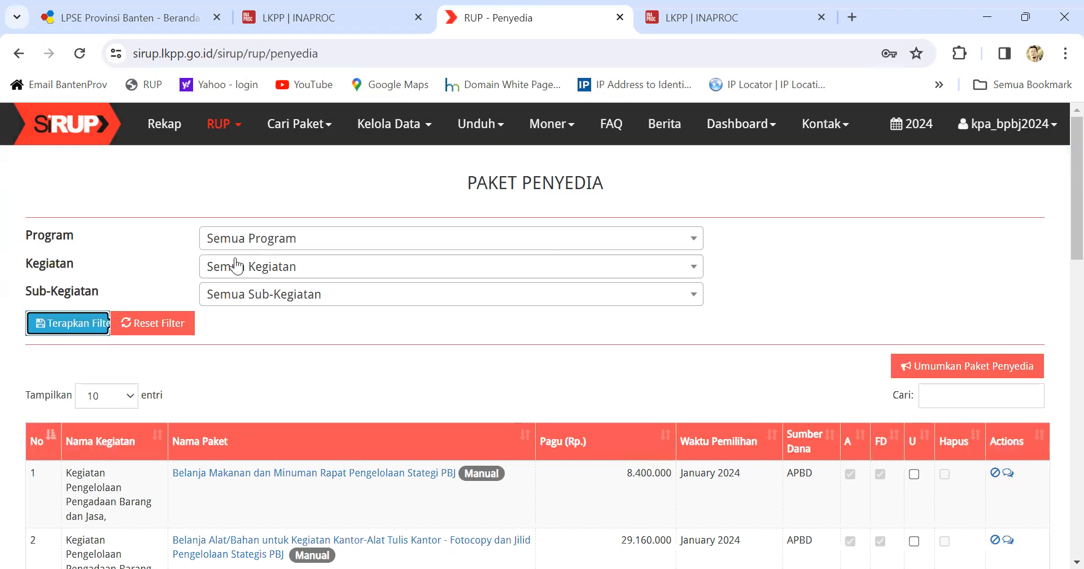
pyautogui.scroll(-1, 254, 280)
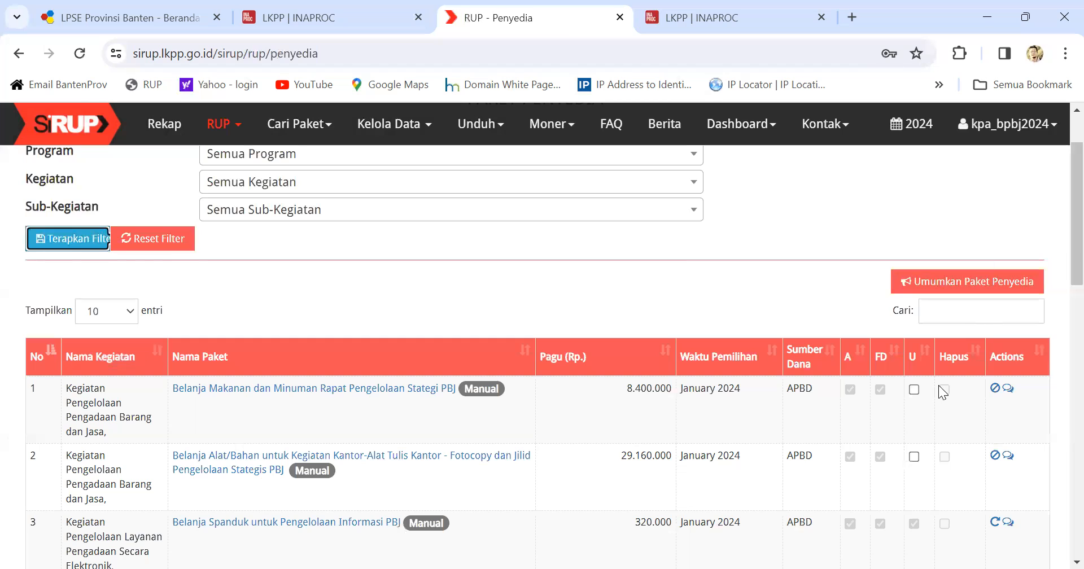
pyautogui.click(912, 390)
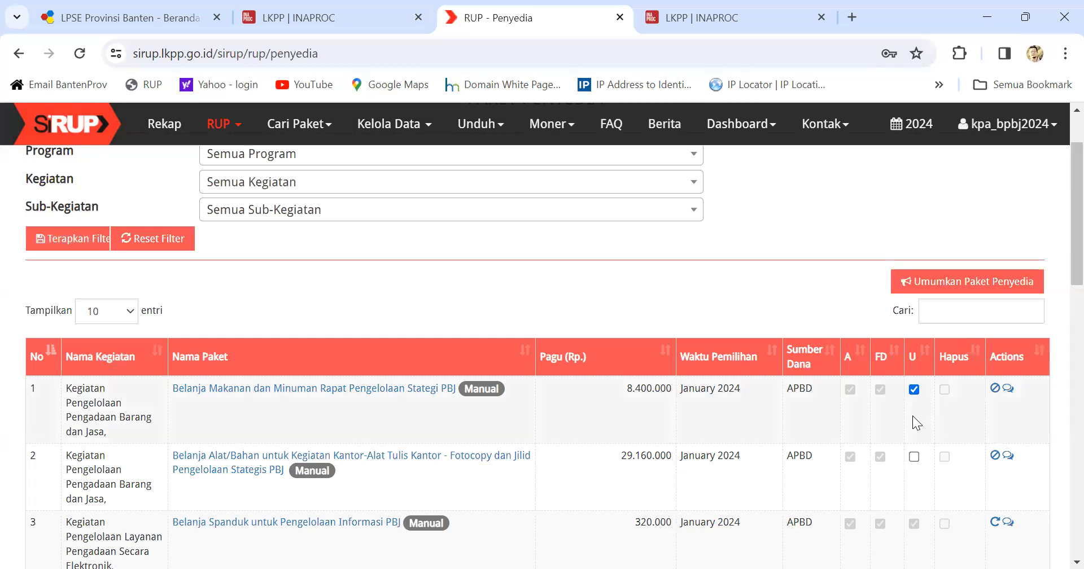
pyautogui.click(914, 457)
# Step: Announce the marked provider packages, confirm Umumkan, and refresh the package table
pyautogui.click(938, 285)
pyautogui.click(698, 392)
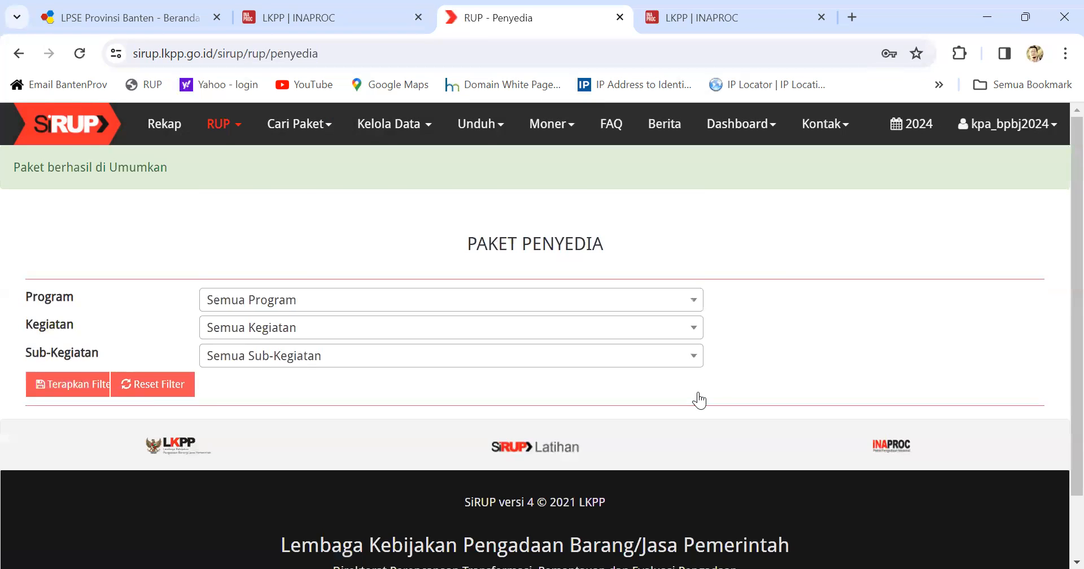
pyautogui.click(82, 386)
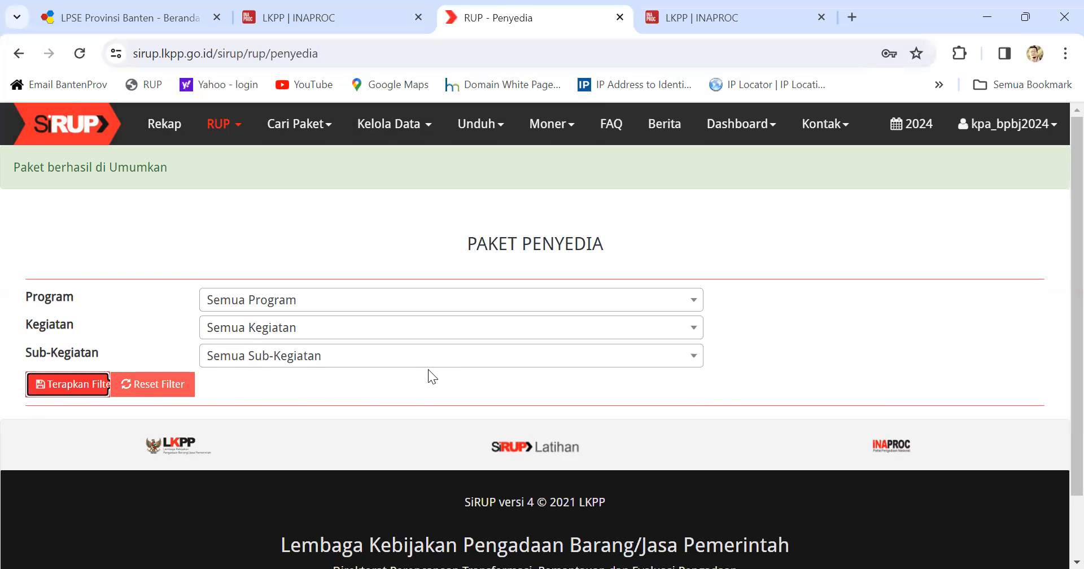
# Step: Verify the Rp 29.160.000 and Rp 8.400.000 packages show as announced, then bring up the Moner menu
pyautogui.scroll(-3, 364, 305)
pyautogui.scroll(3, 364, 304)
pyautogui.scroll(-1, 365, 305)
pyautogui.scroll(-2, 366, 305)
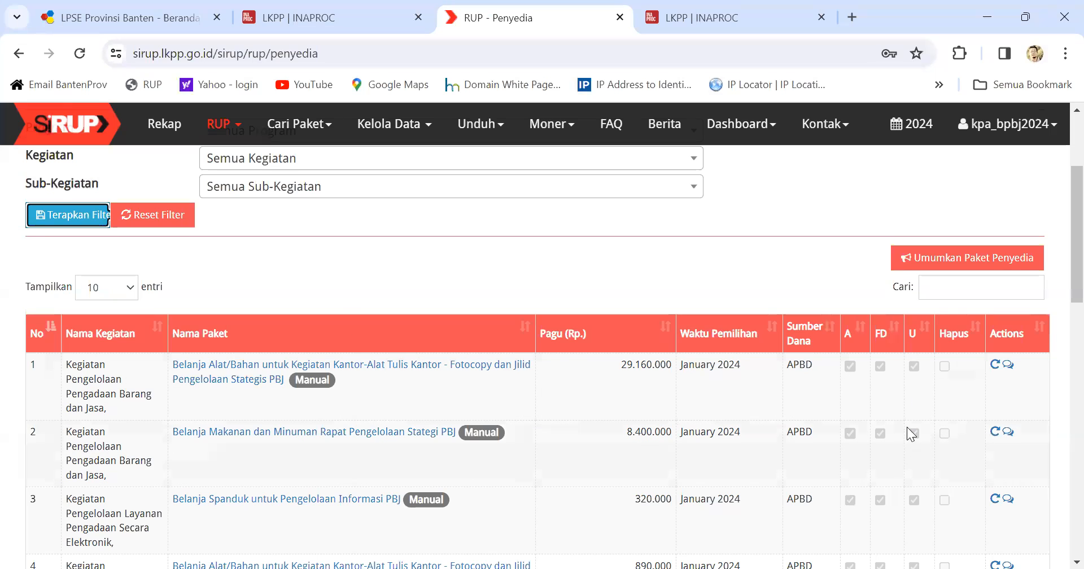
pyautogui.scroll(2, 675, 356)
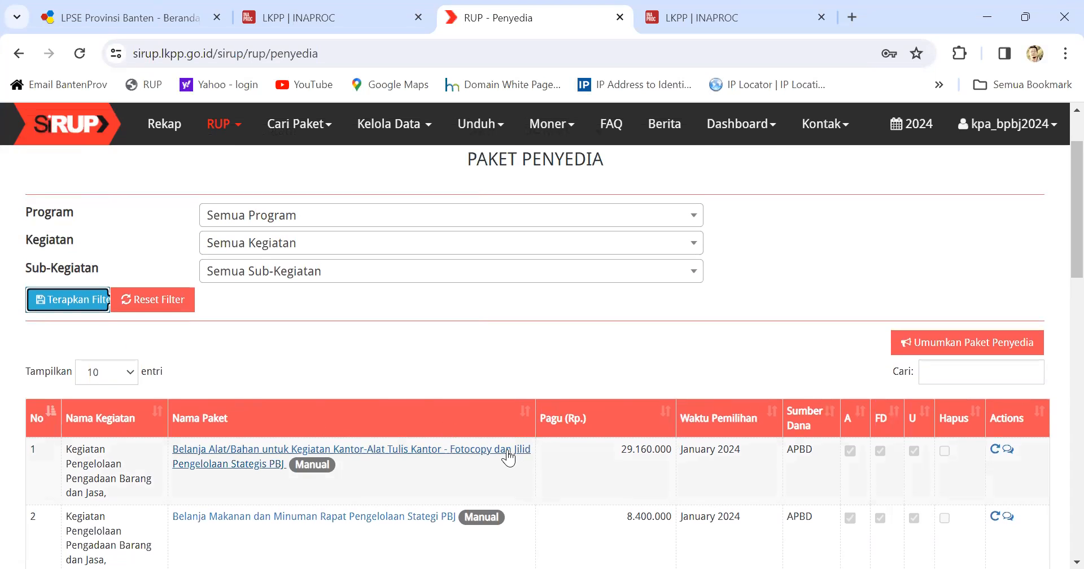
pyautogui.scroll(-1, 462, 446)
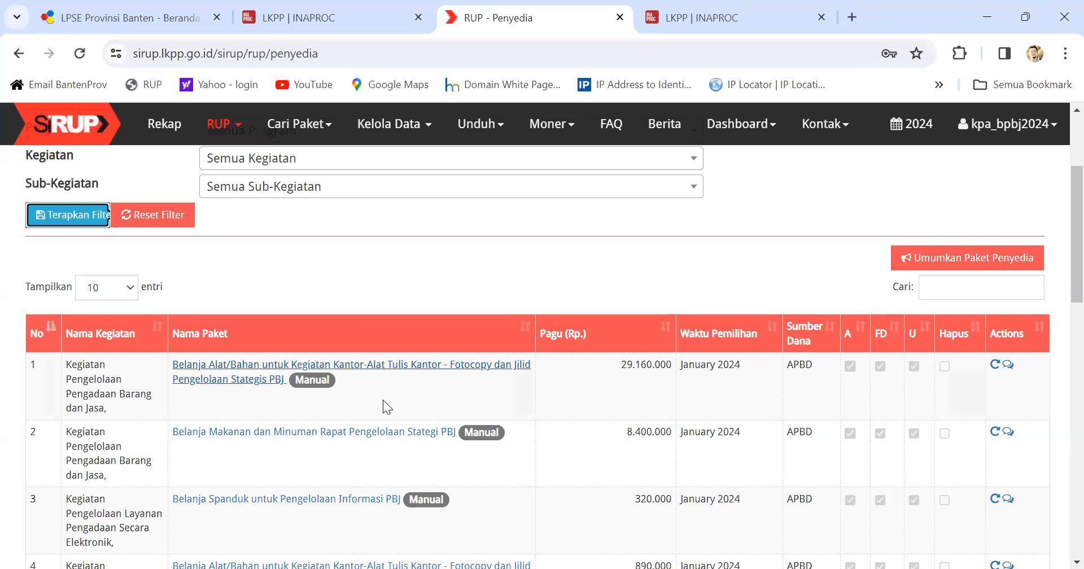
pyautogui.scroll(1, 378, 388)
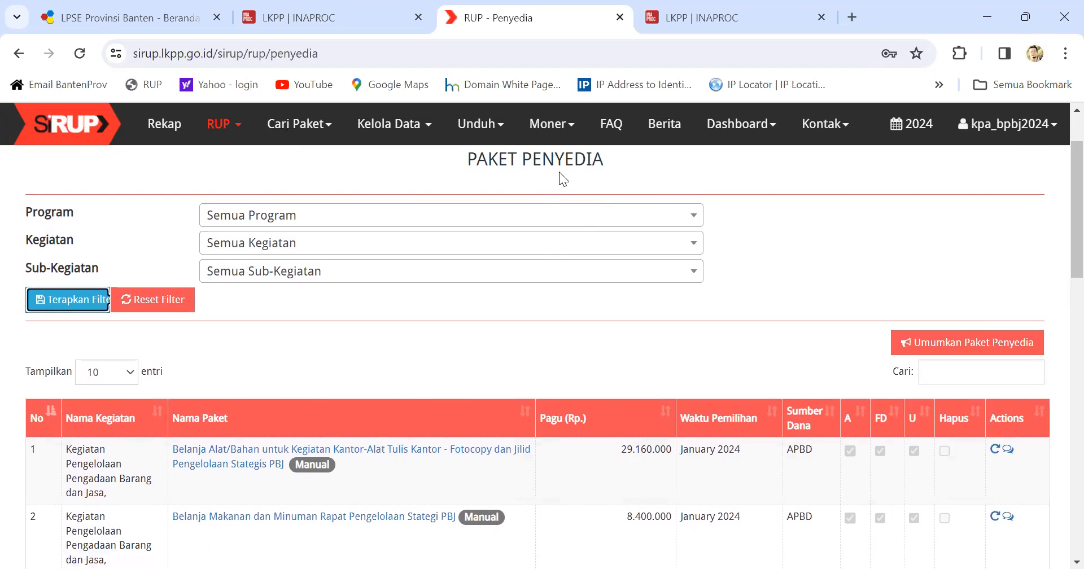
pyautogui.click(572, 132)
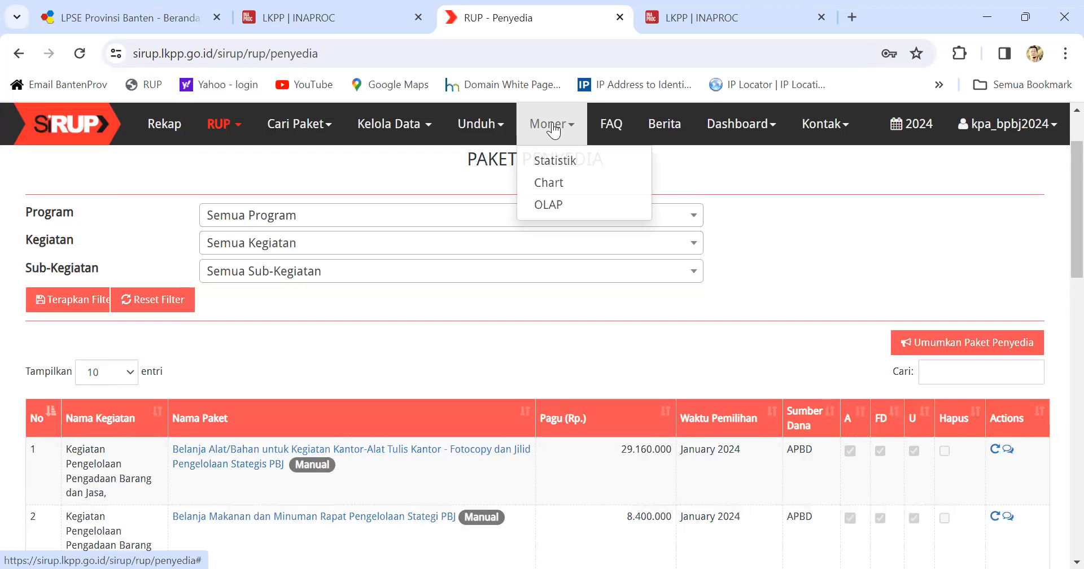
# Step: Open Moner Statistik and drill from the program into kegiatan 4.01.07.1.01's sub-kegiatan
pyautogui.click(560, 164)
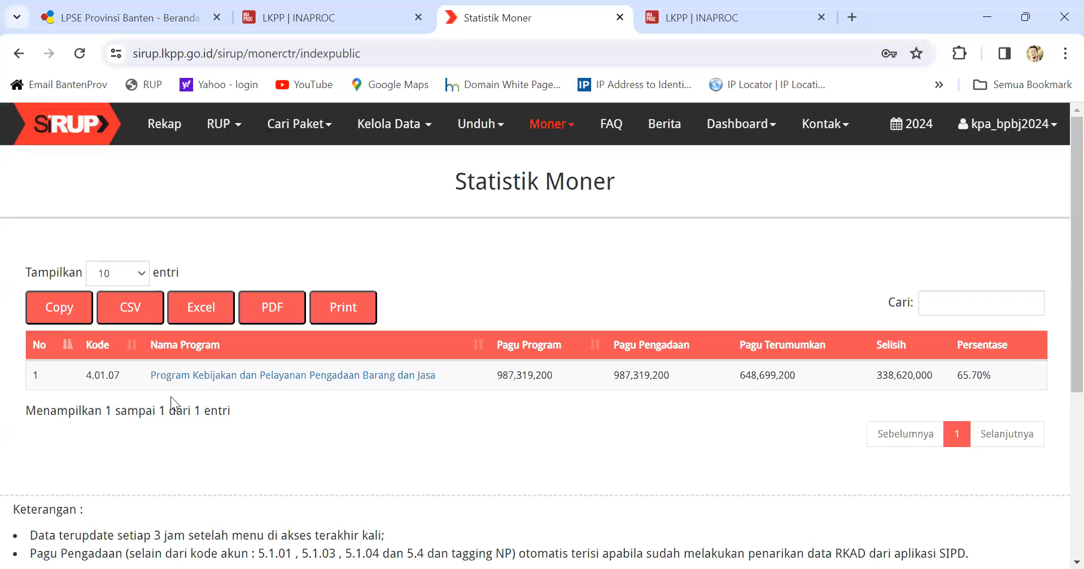
pyautogui.click(213, 376)
pyautogui.scroll(-4, 316, 364)
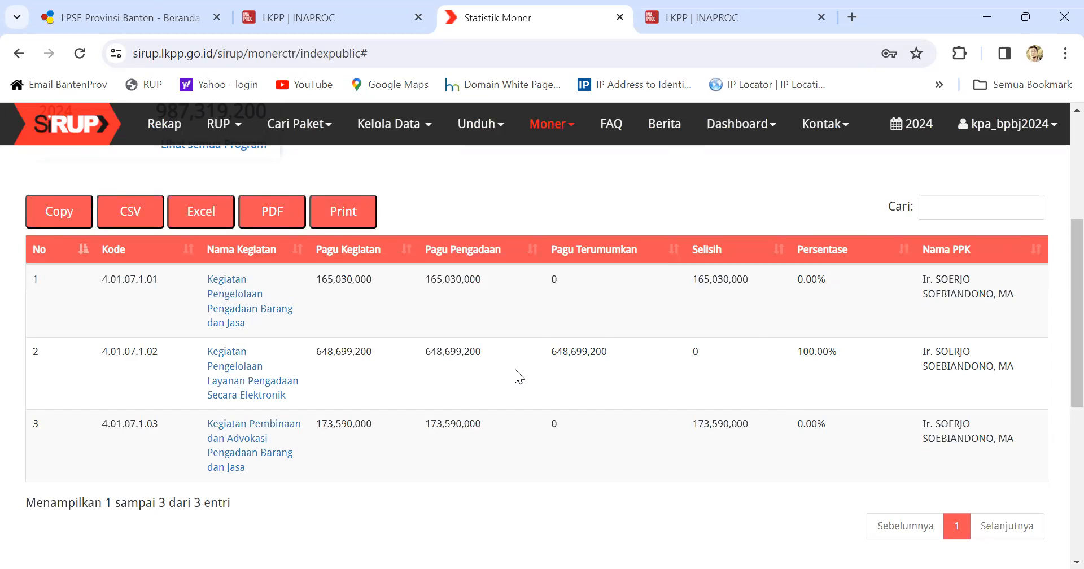
pyautogui.click(228, 293)
pyautogui.scroll(-4, 245, 313)
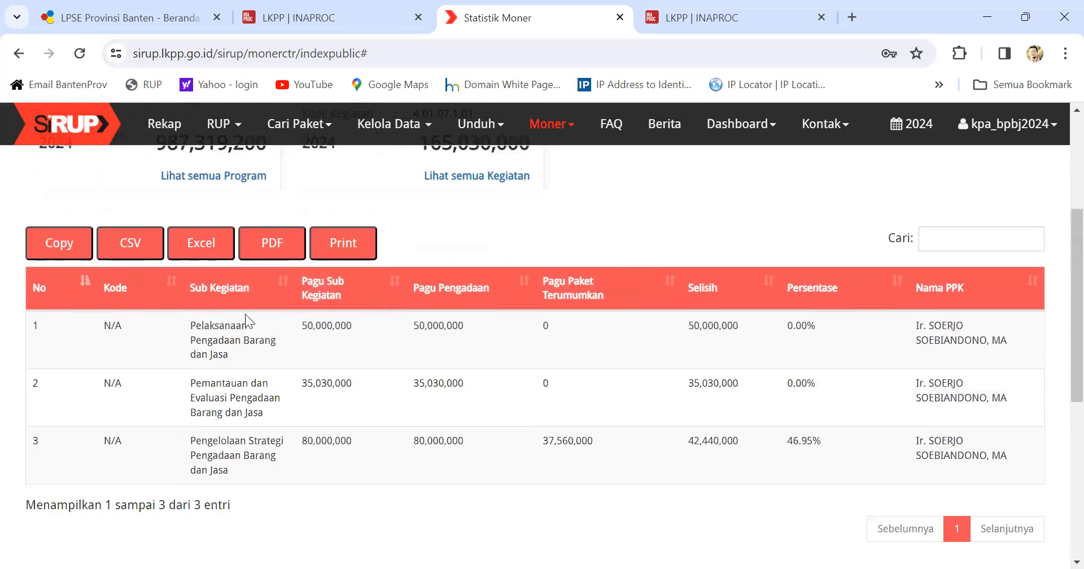
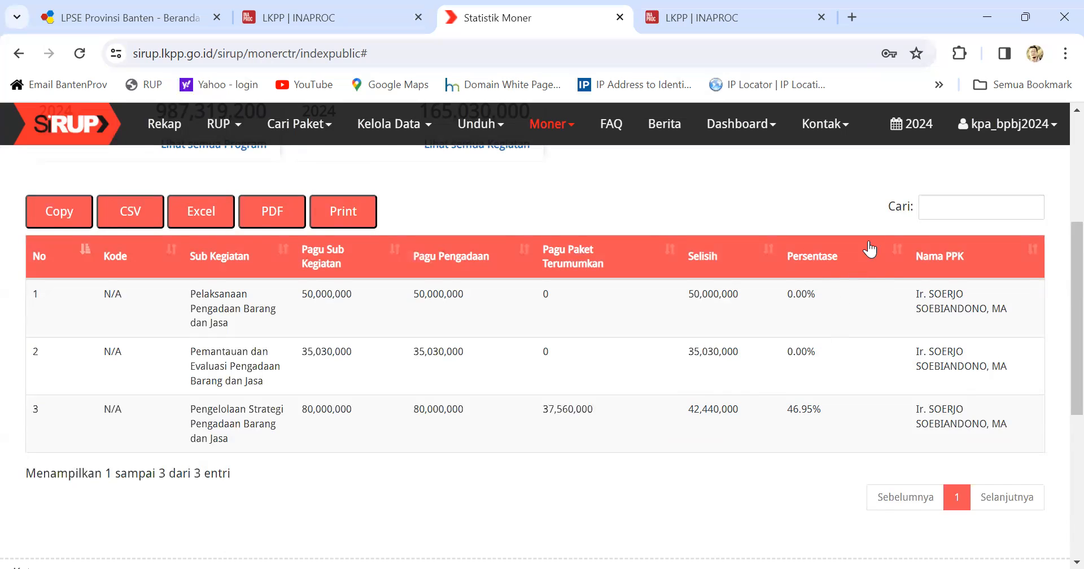
# Step: Sign out of SiRUP, close the SiRUP and INAPROC tabs, and log out of LPSE Banten
pyautogui.click(1018, 134)
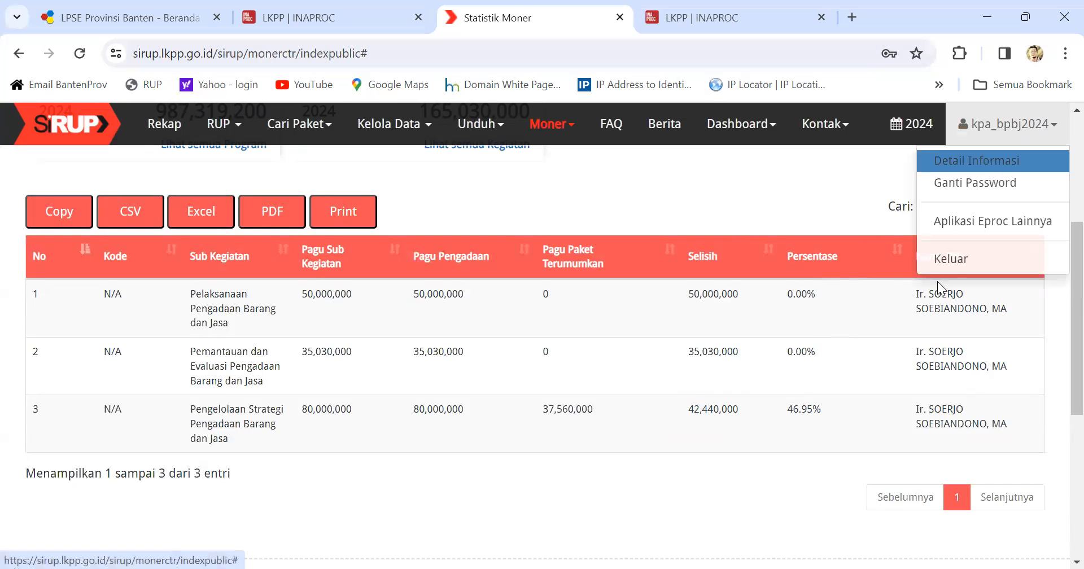
pyautogui.click(950, 258)
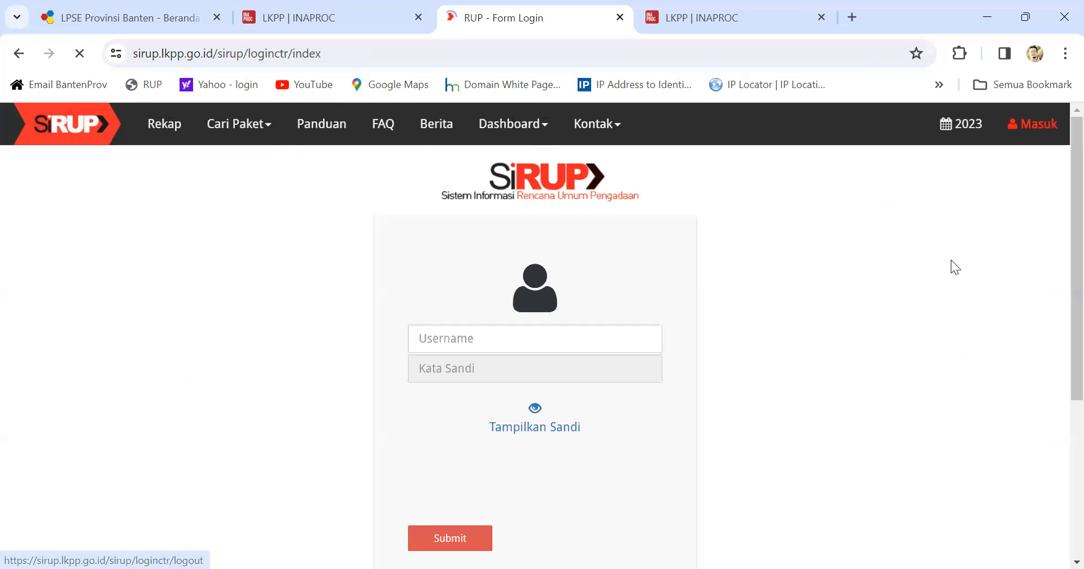
pyautogui.click(619, 18)
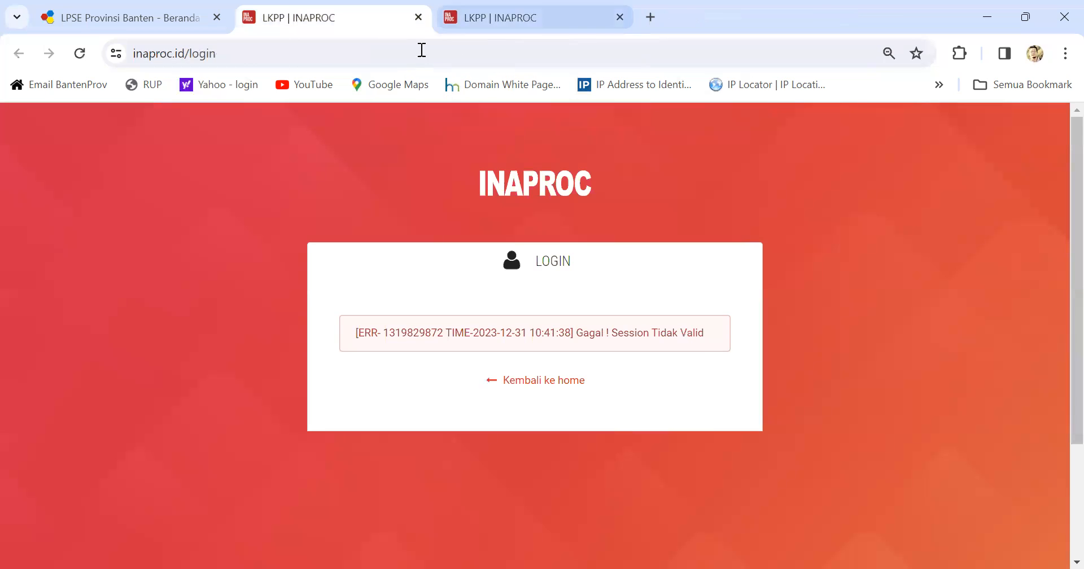
pyautogui.click(418, 17)
pyautogui.click(187, 17)
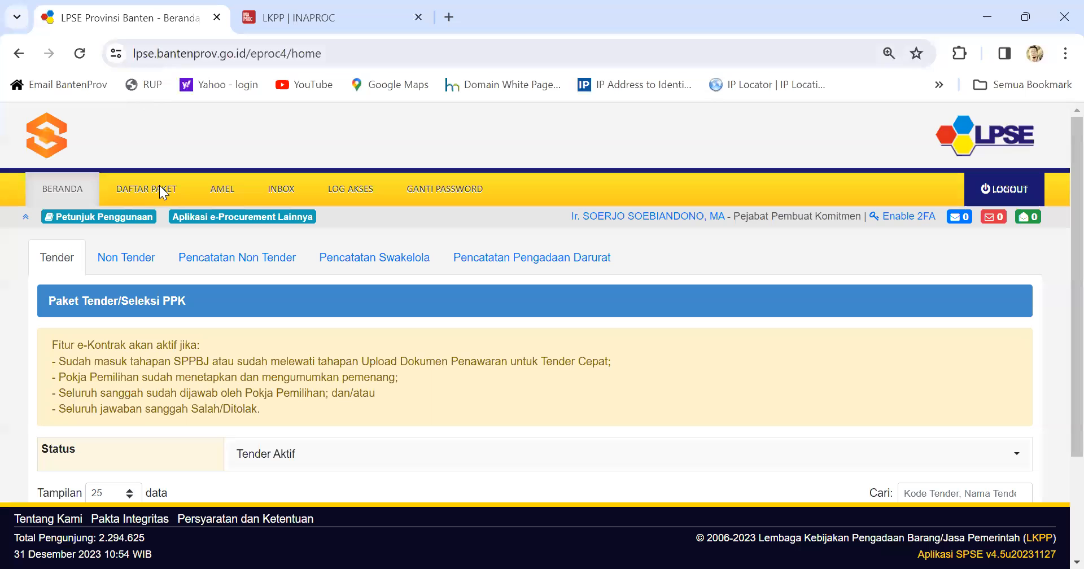
pyautogui.click(1013, 192)
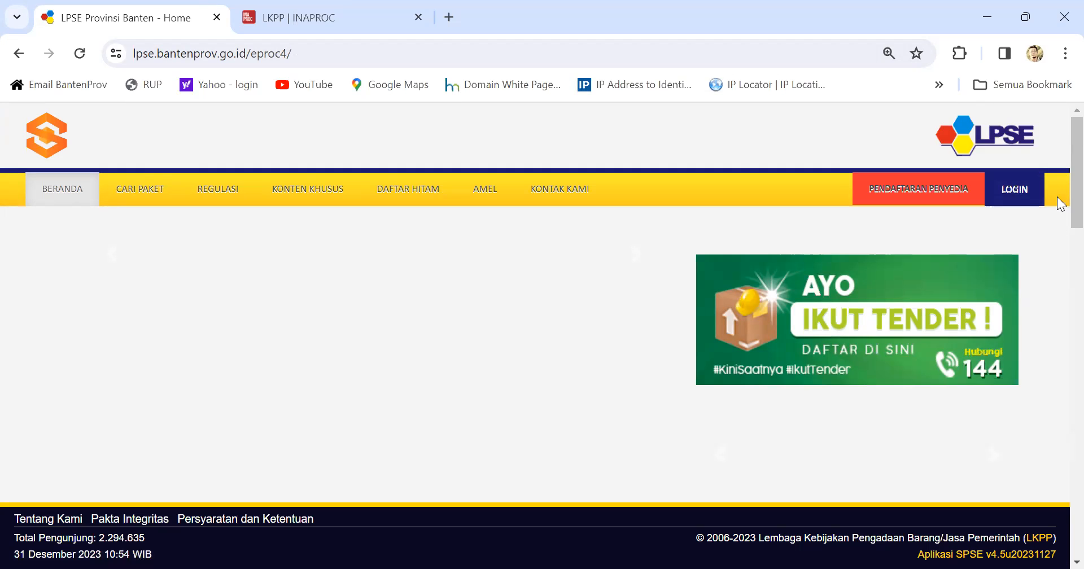
# Step: Start the LPSE non-provider (Non Penyedia) login and submit the PPK username
pyautogui.click(1023, 191)
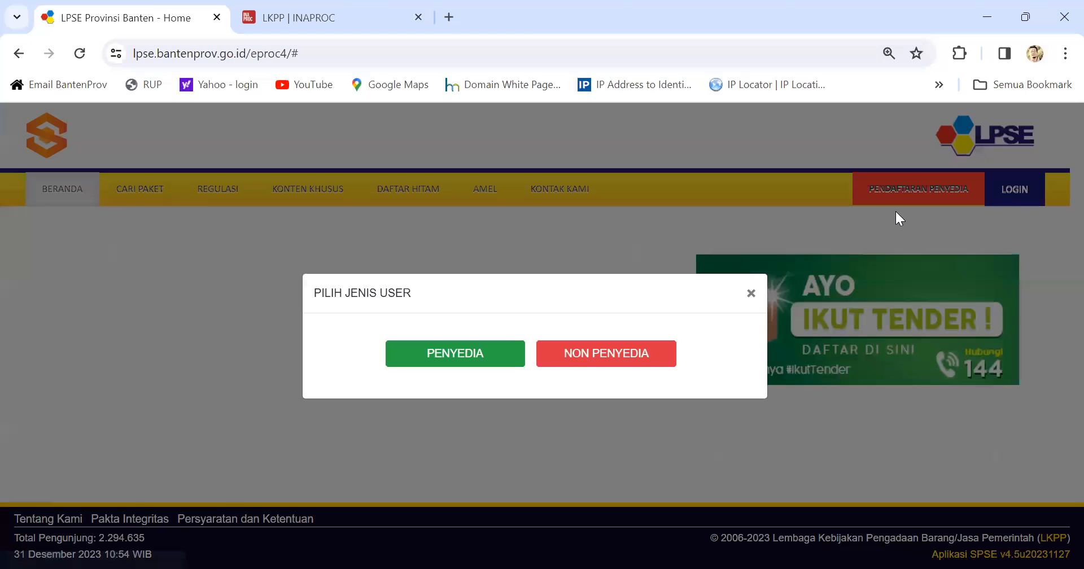
pyautogui.click(613, 353)
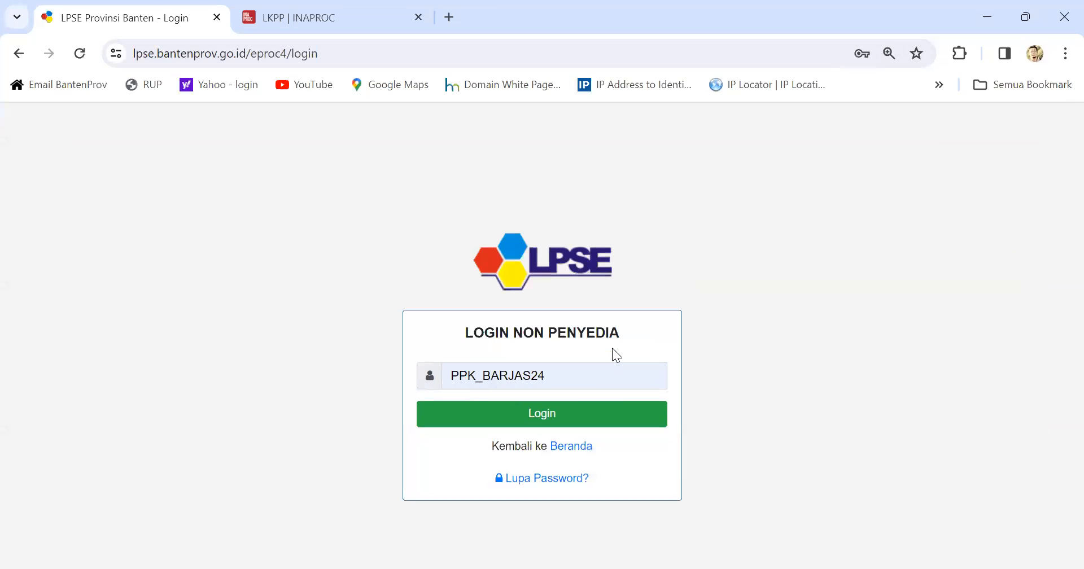
pyautogui.click(542, 413)
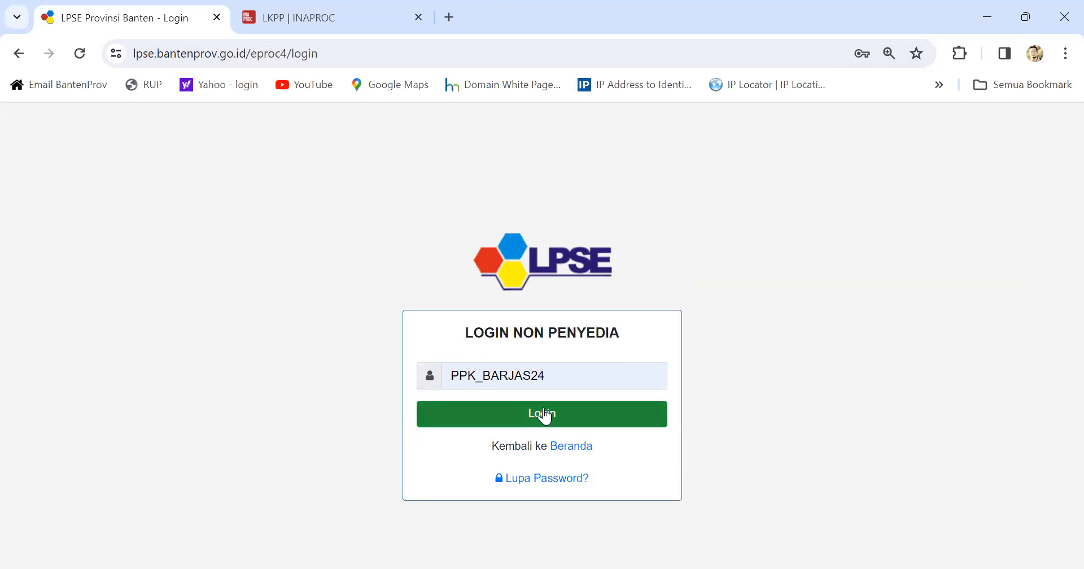
# Step: Enter the password and security code, log in, and accept the e-Contract notice
pyautogui.click(479, 405)
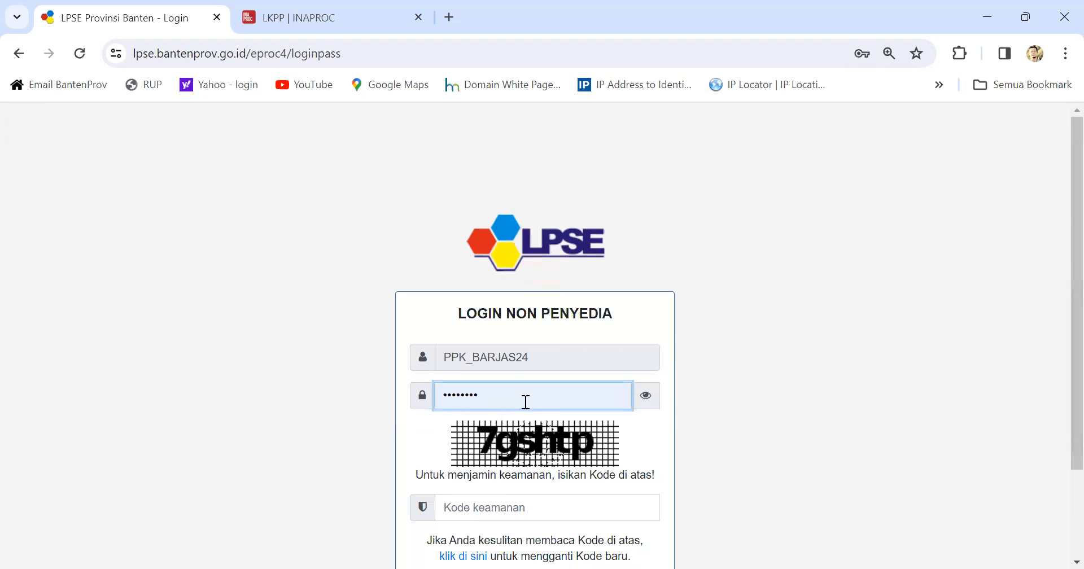
pyautogui.click(487, 507)
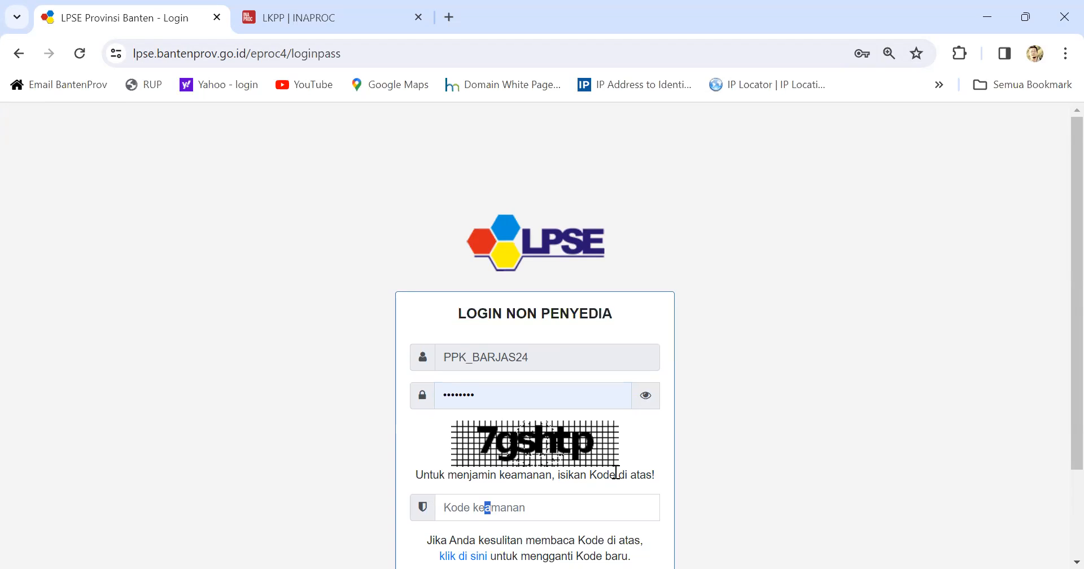
pyautogui.click(452, 506)
pyautogui.write('7')
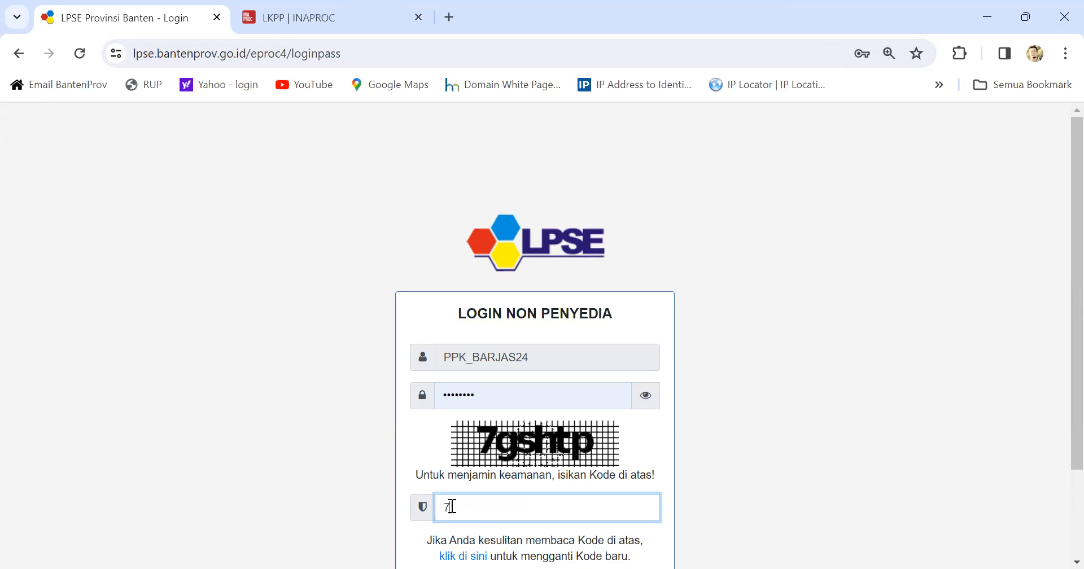
pyautogui.write('gshtp')
pyautogui.scroll(-2, 516, 501)
pyautogui.click(541, 506)
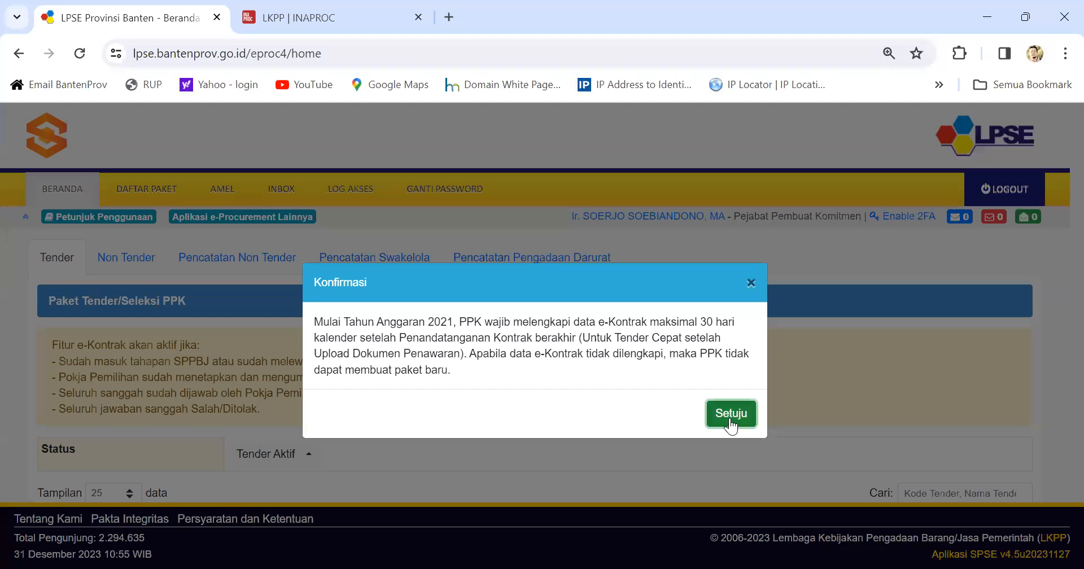
pyautogui.click(730, 412)
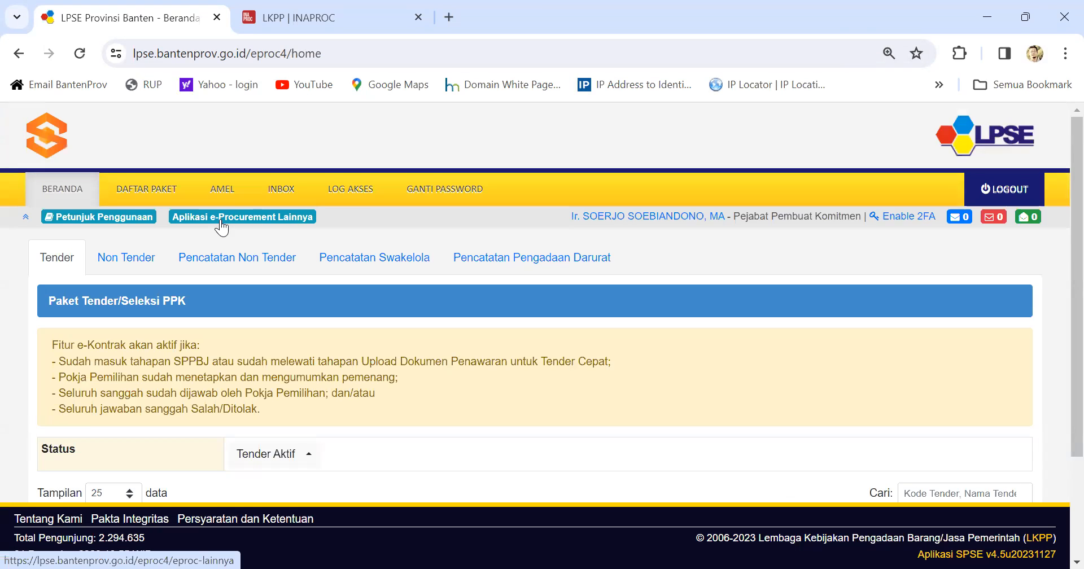
# Step: Launch SiRUP production as the PPK from INAPROC's Aplikasi e-Procurement Lainnya page
pyautogui.click(207, 218)
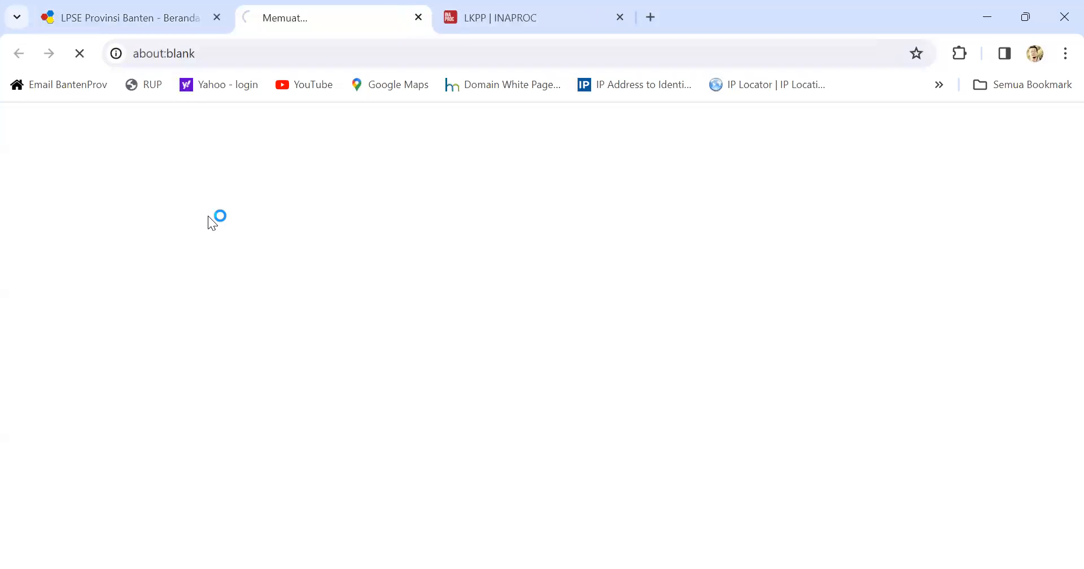
pyautogui.scroll(-9, 483, 373)
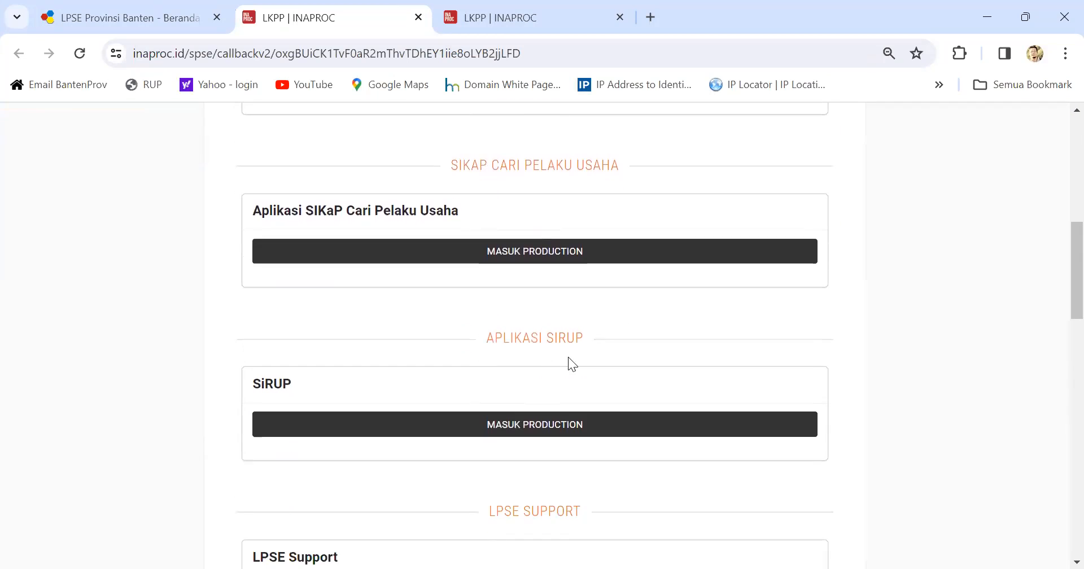
pyautogui.click(531, 425)
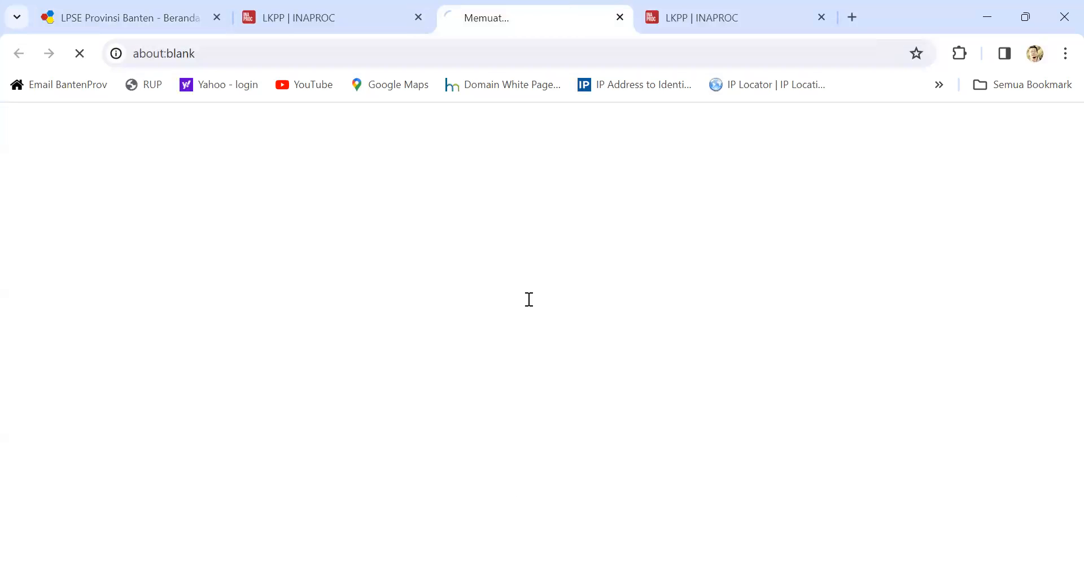
pyautogui.click(236, 136)
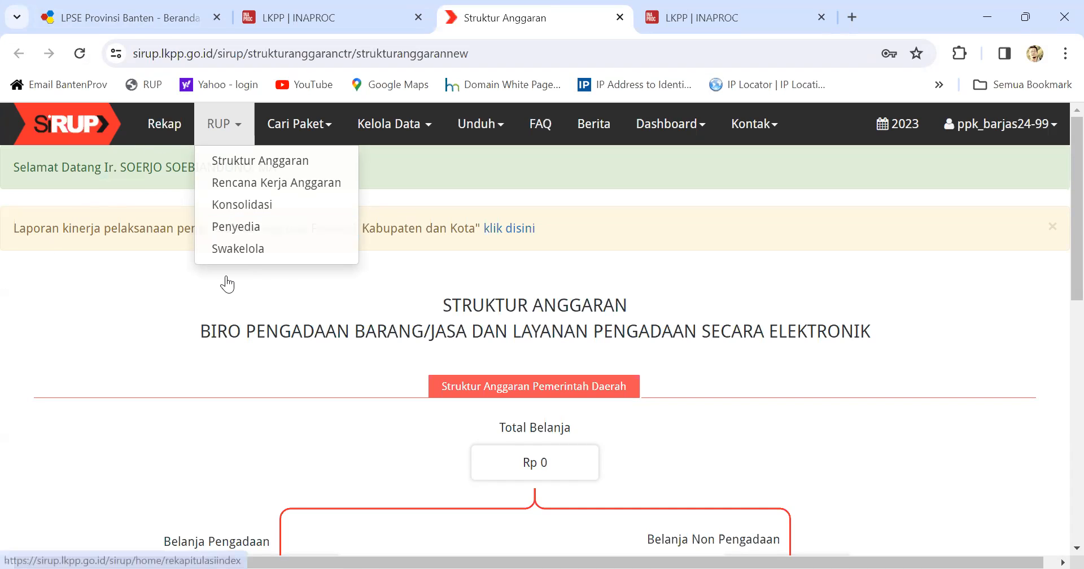
# Step: List the Swakelola packages with the program and activity filters applied
pyautogui.click(248, 250)
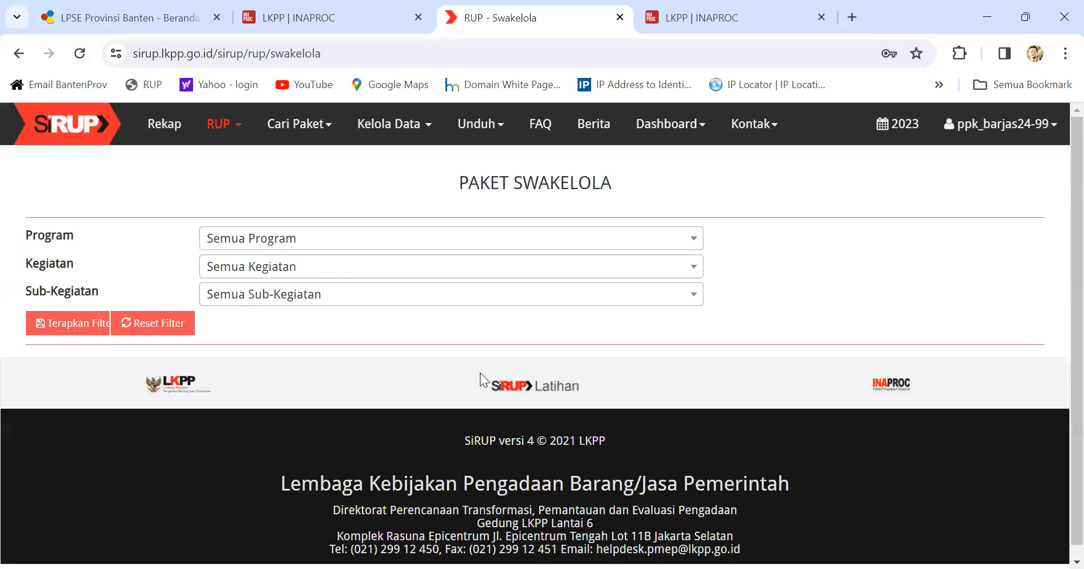
pyautogui.click(81, 325)
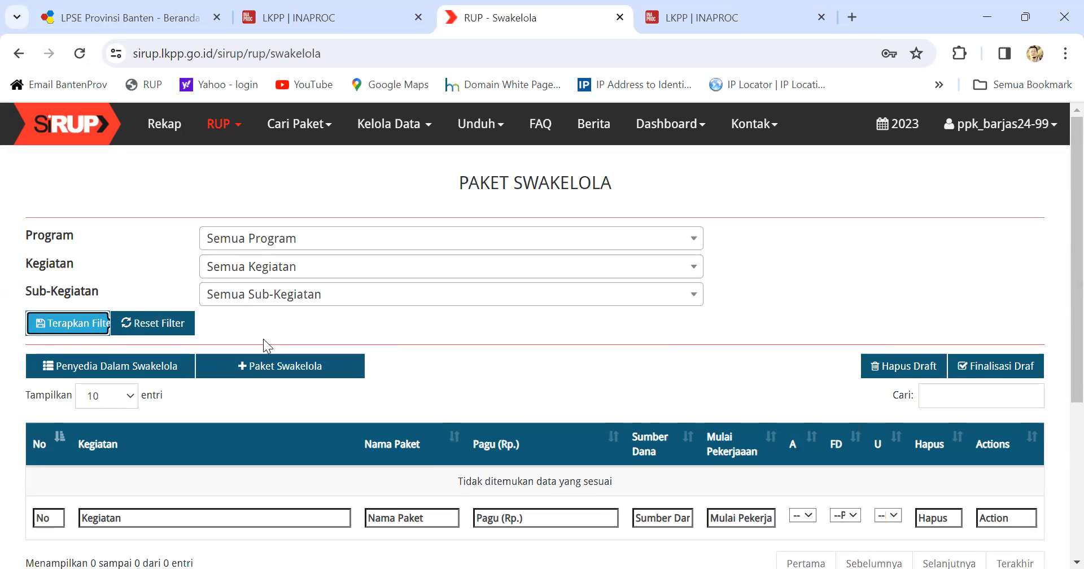
pyautogui.scroll(-1, 438, 458)
pyautogui.scroll(-2, 436, 456)
pyautogui.scroll(3, 581, 321)
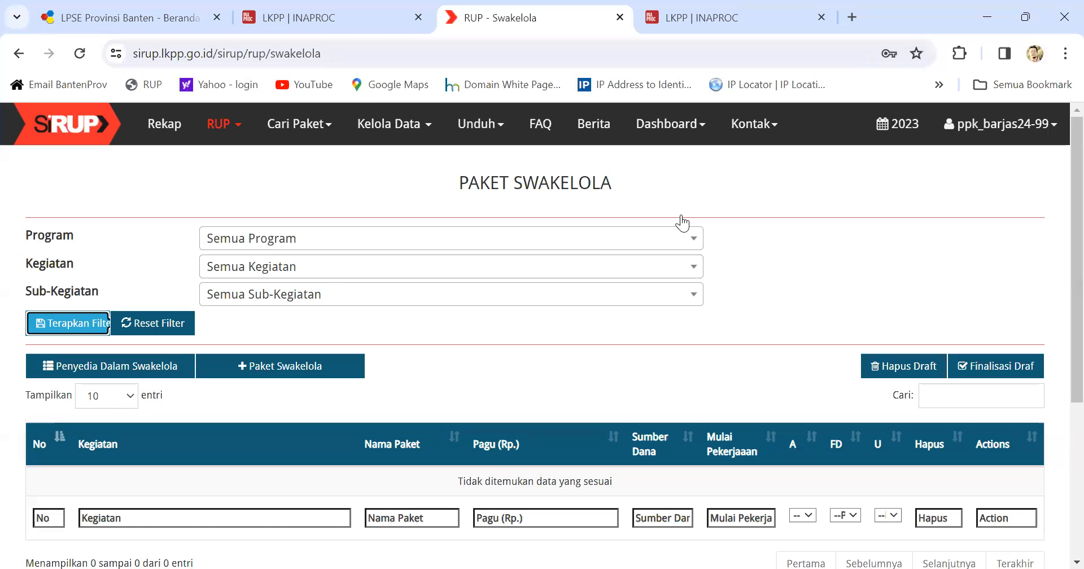
pyautogui.click(907, 131)
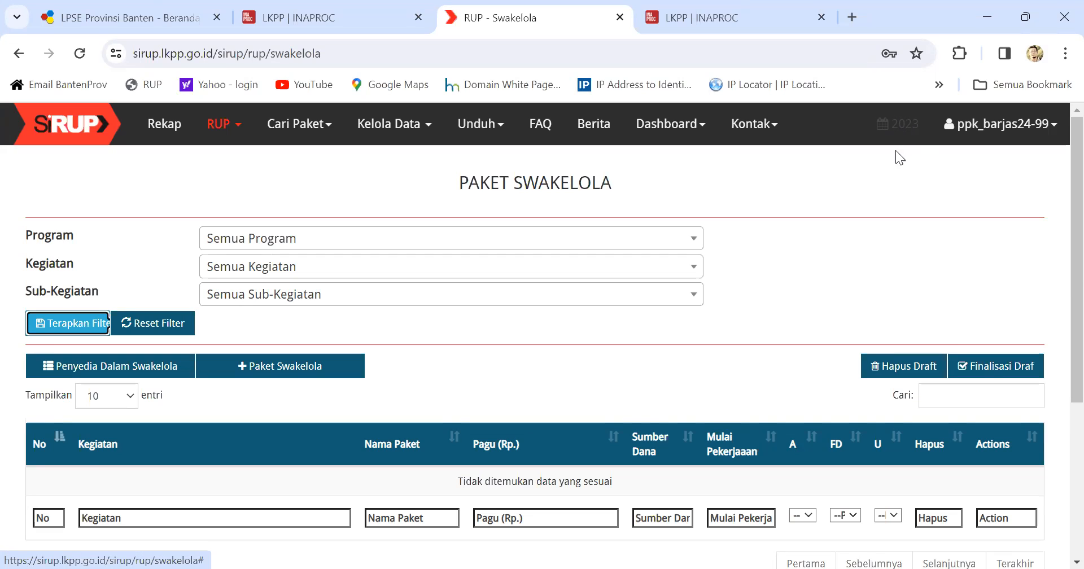
# Step: Switch the budget year to 2024, relist the Swakelola packages, and start a new package
pyautogui.click(890, 128)
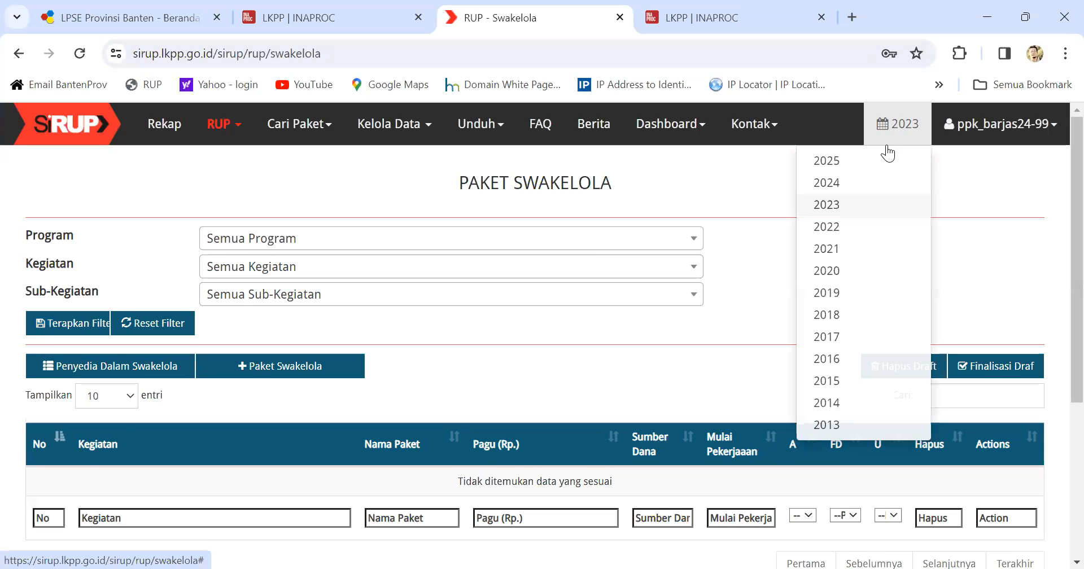
pyautogui.click(820, 183)
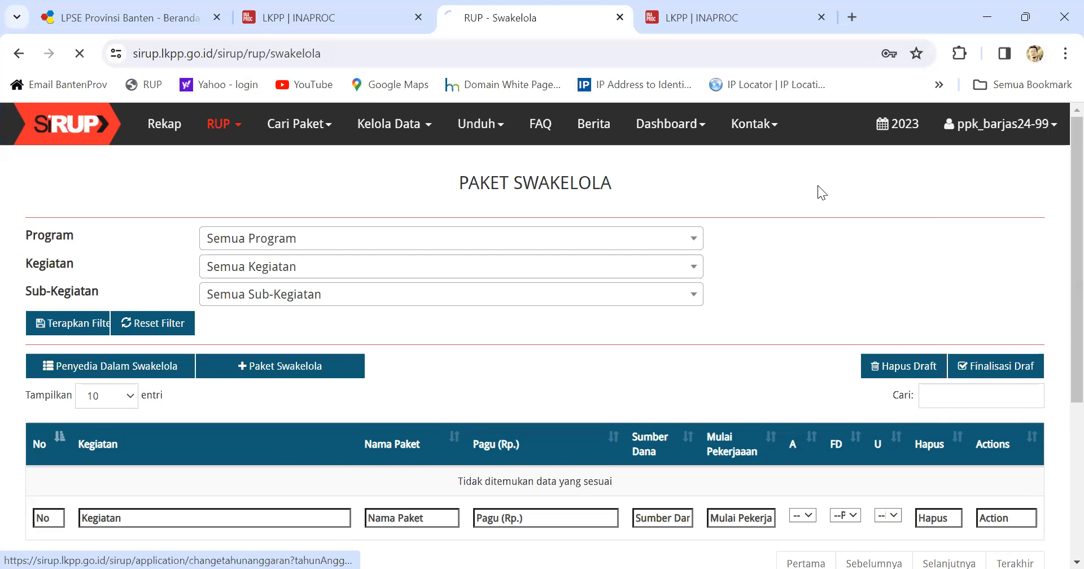
pyautogui.click(226, 124)
pyautogui.click(245, 249)
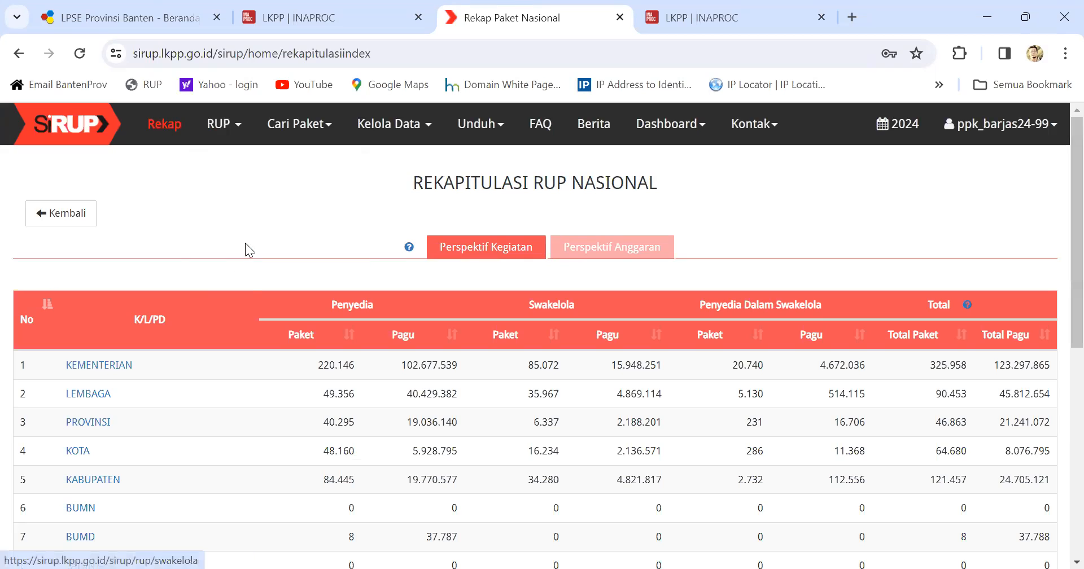
pyautogui.click(84, 324)
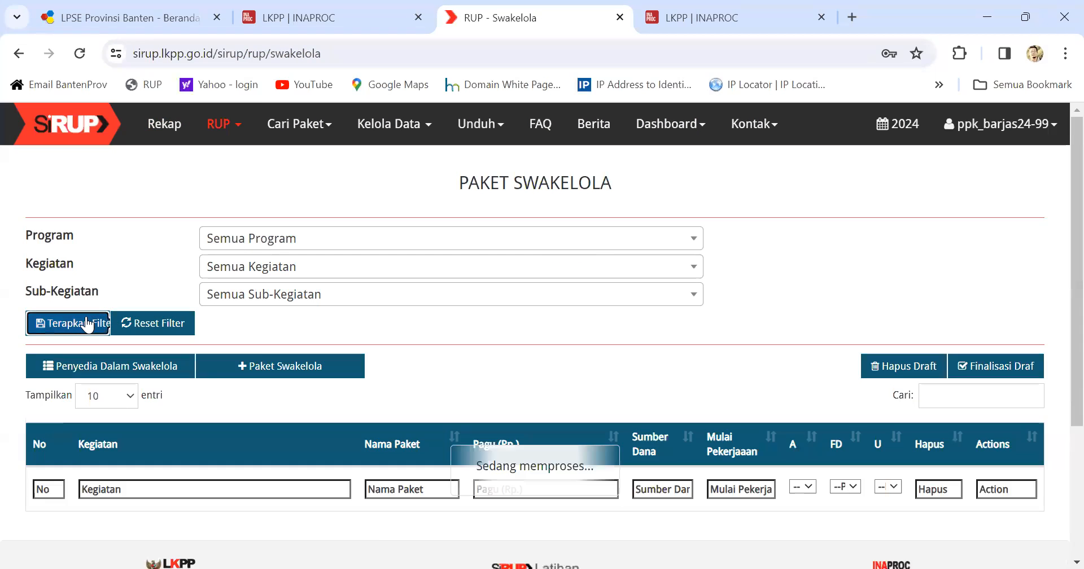
pyautogui.scroll(-3, 386, 469)
pyautogui.scroll(-5, 386, 469)
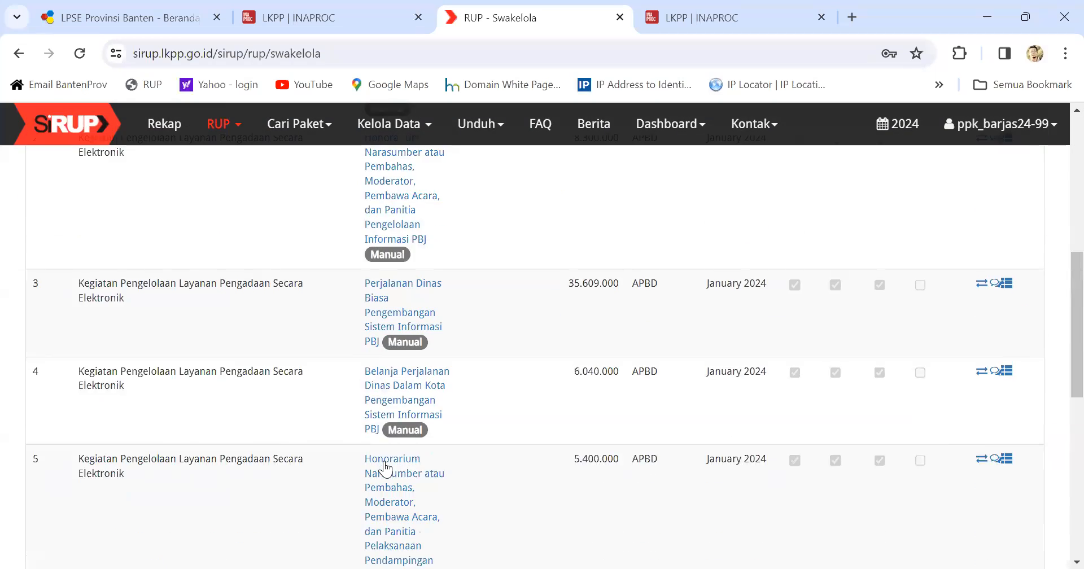
pyautogui.scroll(7, 387, 449)
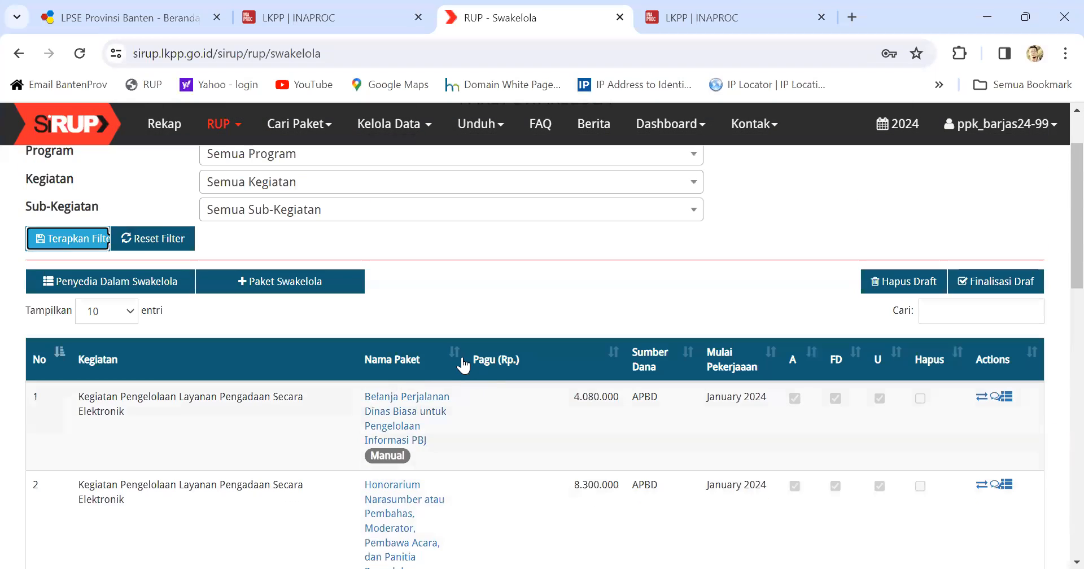
pyautogui.scroll(2, 420, 352)
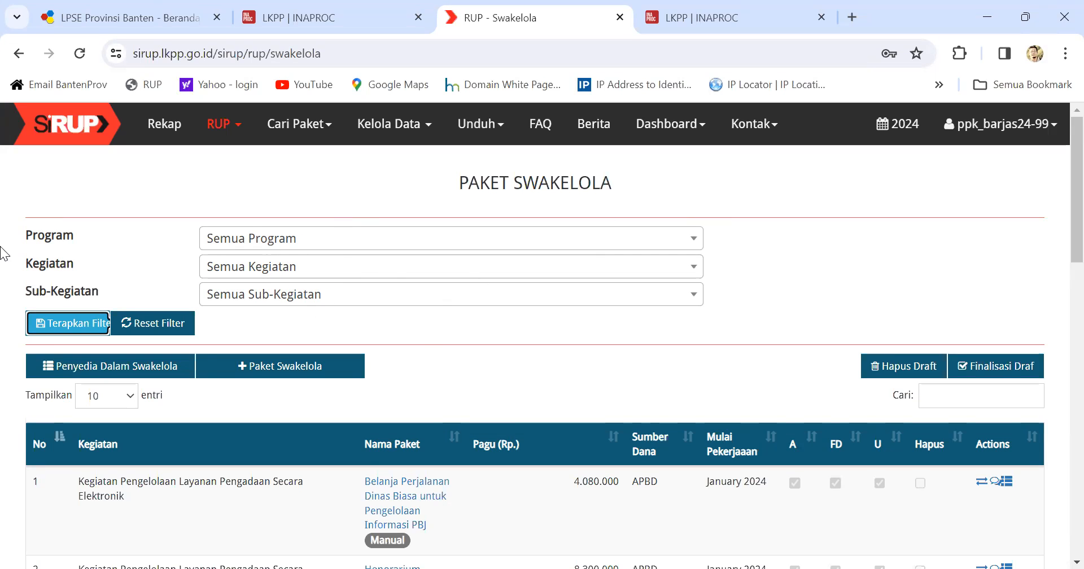
pyautogui.click(304, 368)
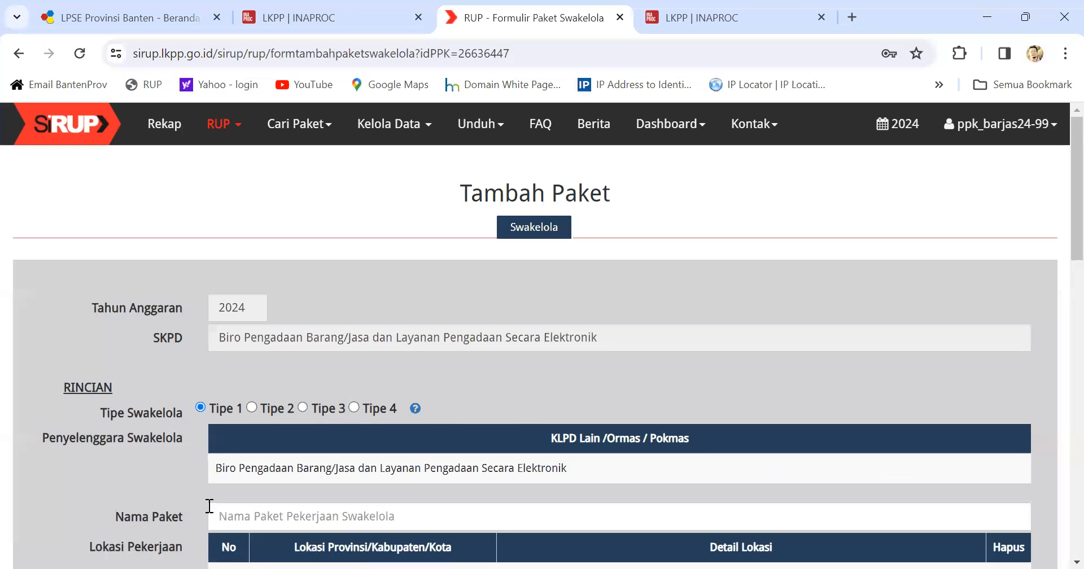
# Step: Name the package with the 'honor' Honorarium Narasumber suggestion, appending 'Pengelolaan Strategi PBJ'
pyautogui.scroll(-1, 223, 515)
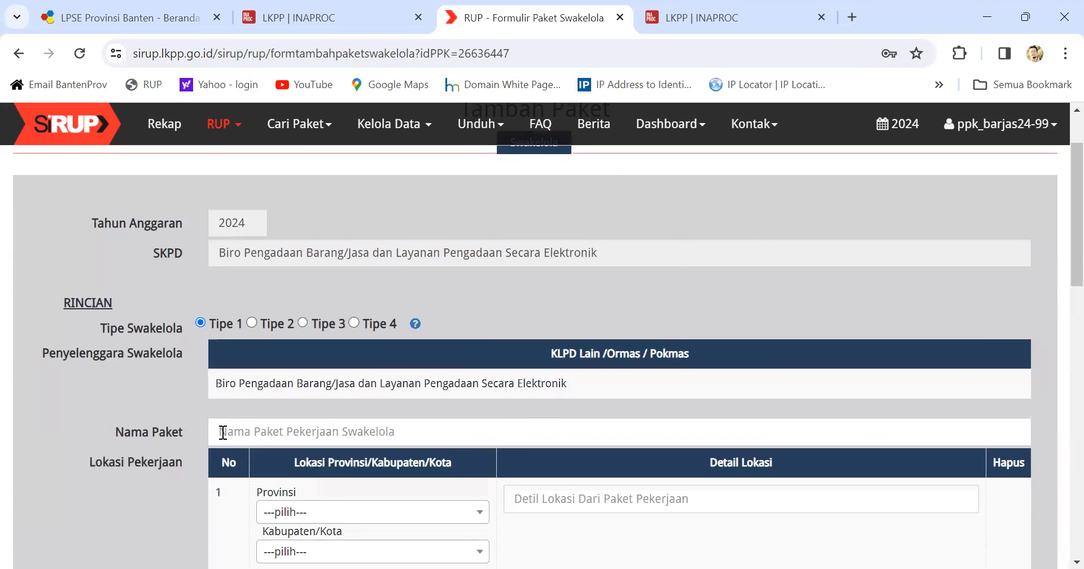
pyautogui.click(222, 432)
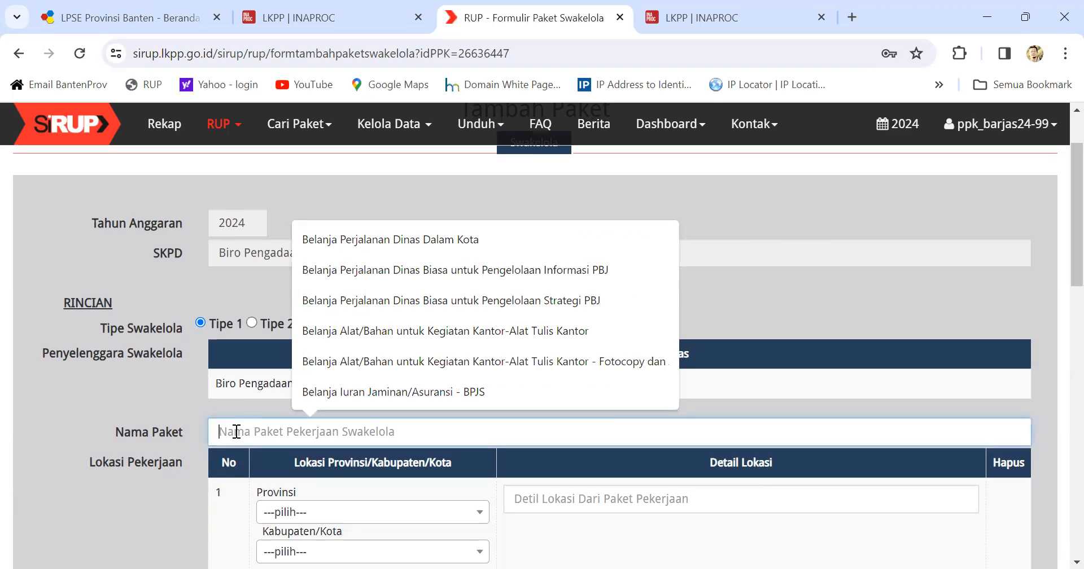
pyautogui.write('honor')
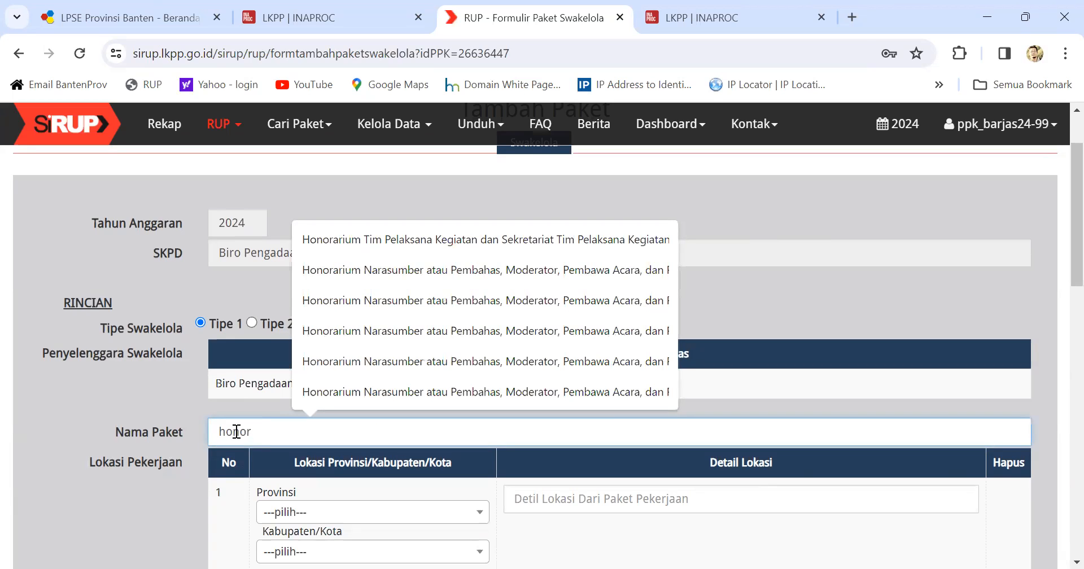
pyautogui.click(383, 396)
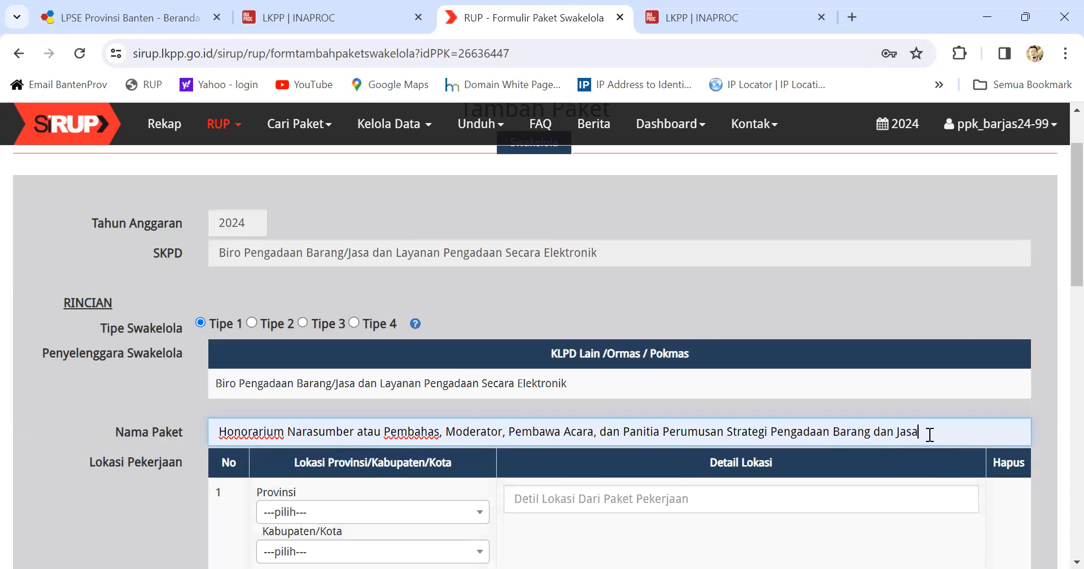
pyautogui.write('Pengelolaan')
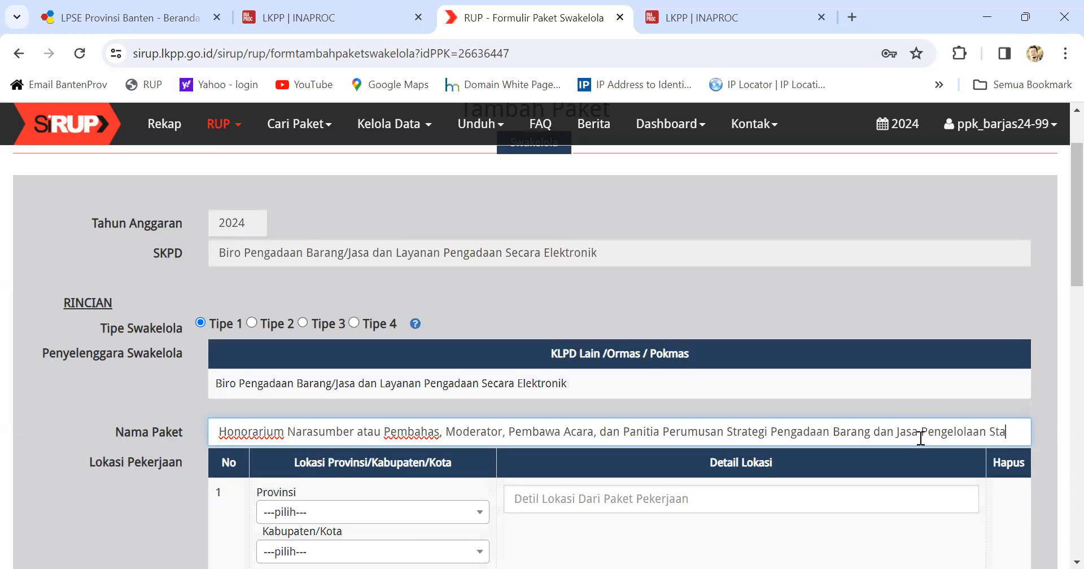
pyautogui.write(' Sta')
pyautogui.press('BackSpace')
pyautogui.write('rategi')
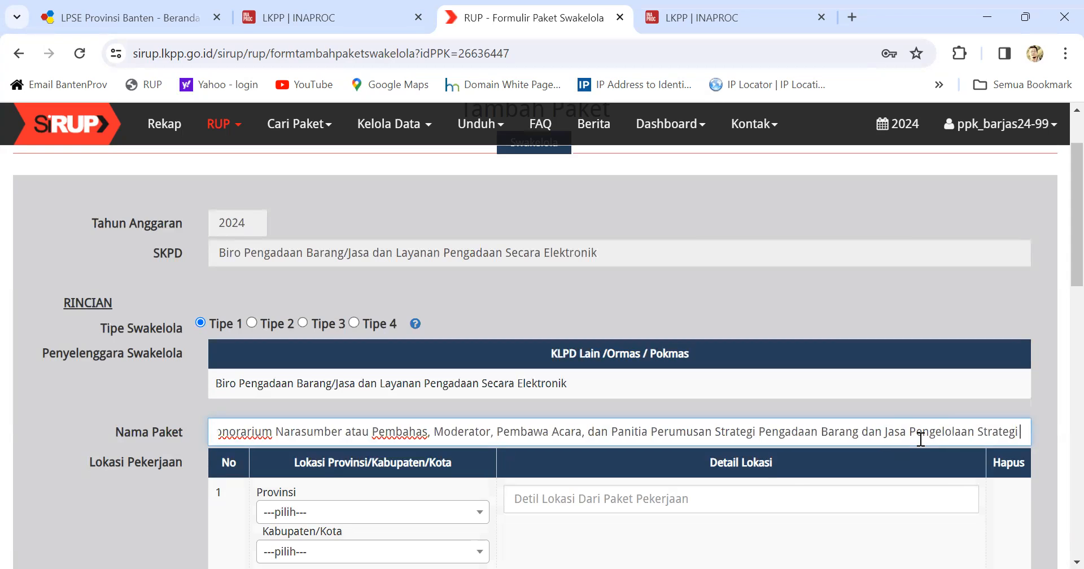
pyautogui.write(' PBJ')
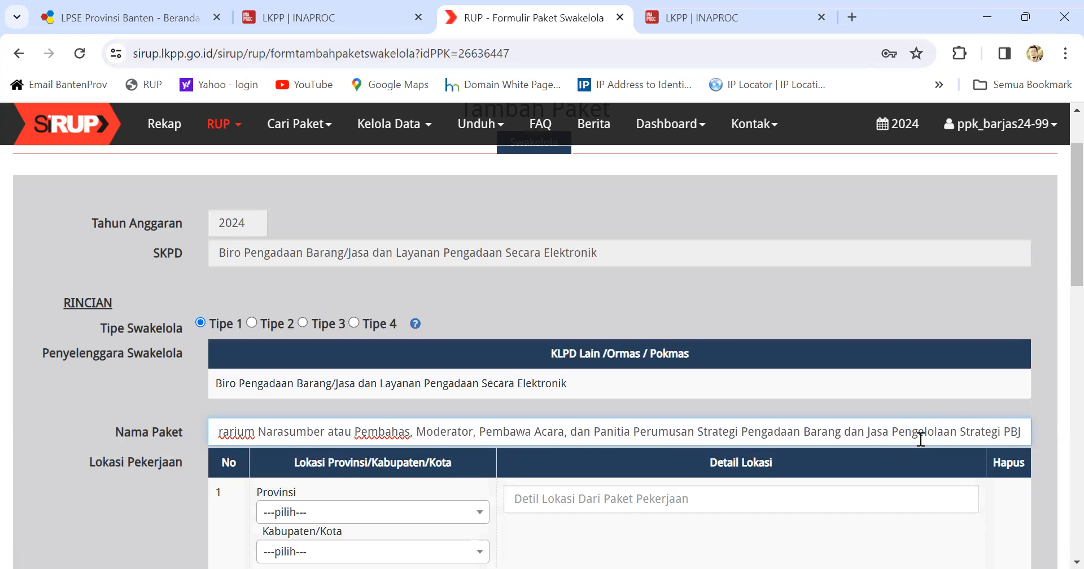
# Step: Set the work location to Banten, Serang (Kota), with location detail Serang
pyautogui.scroll(-1, 590, 450)
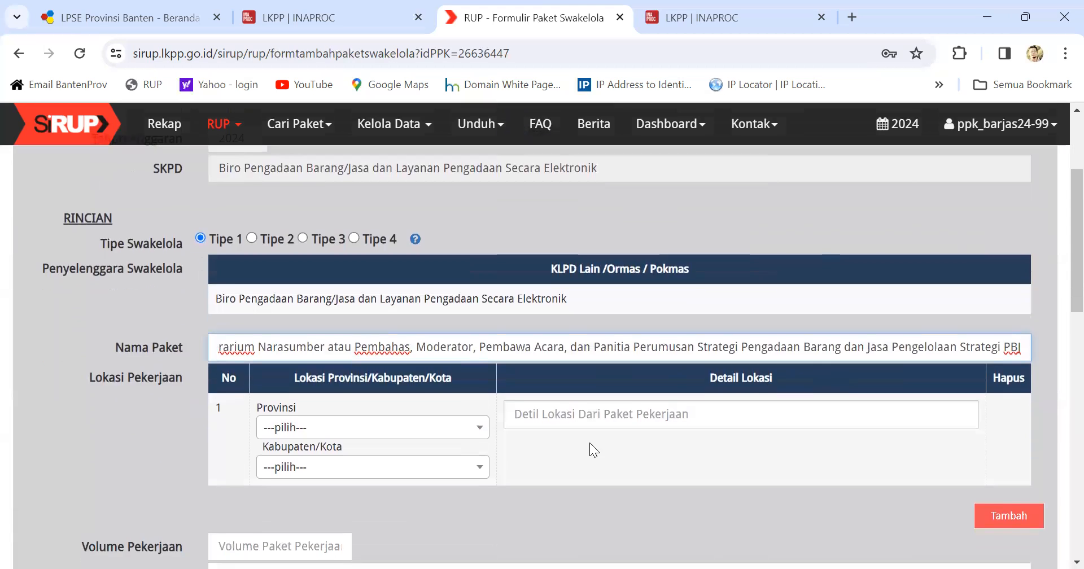
pyautogui.click(370, 424)
pyautogui.click(322, 394)
pyautogui.click(336, 477)
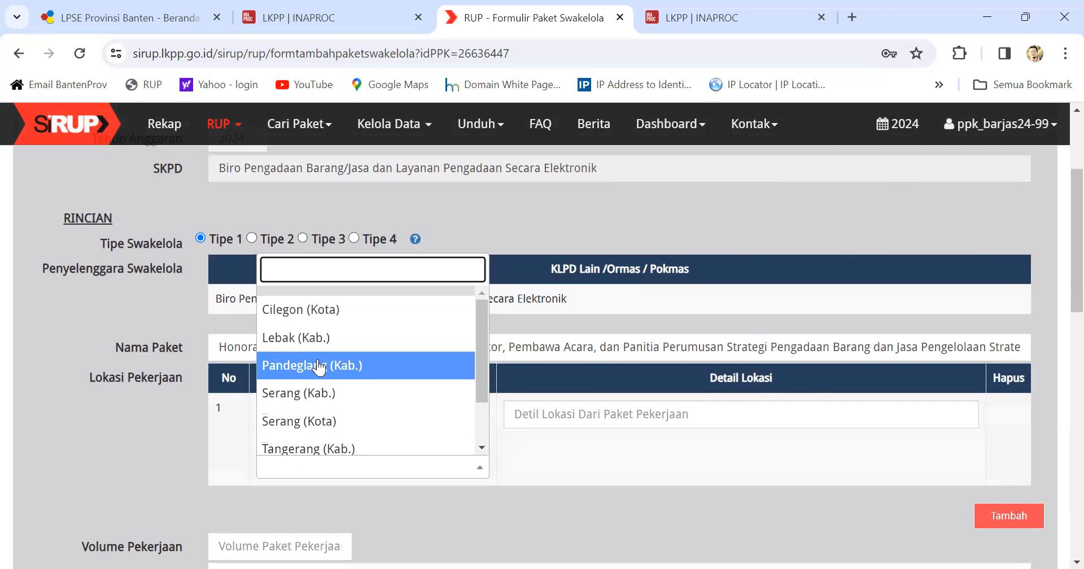
pyautogui.click(324, 424)
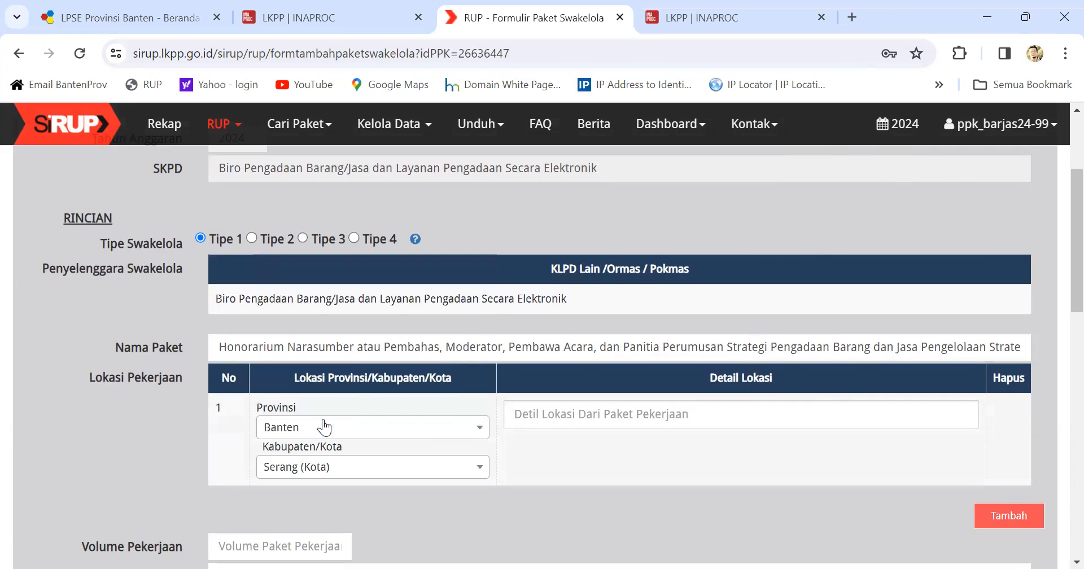
pyautogui.click(547, 413)
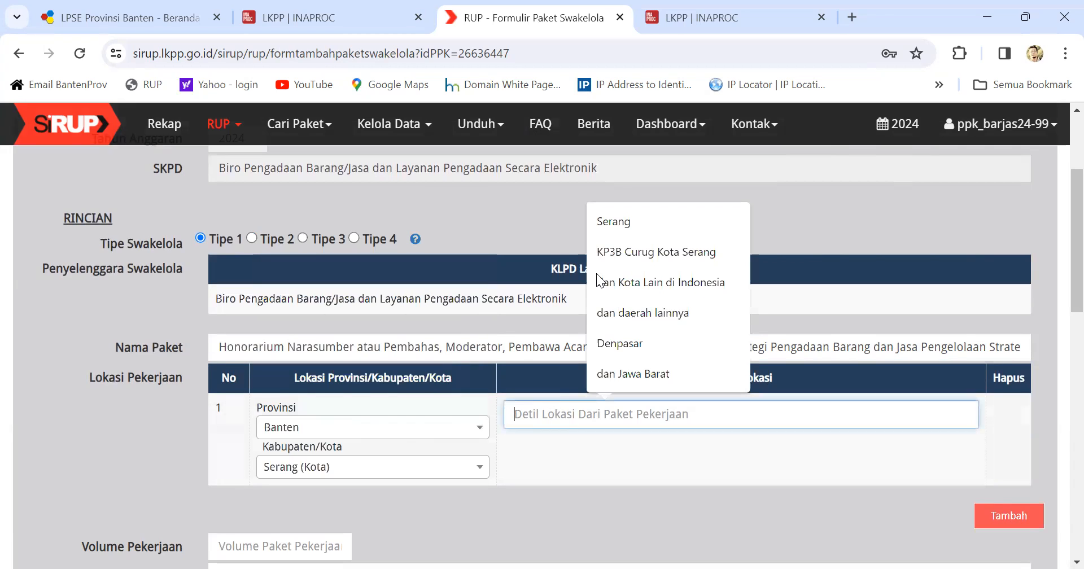
pyautogui.click(604, 221)
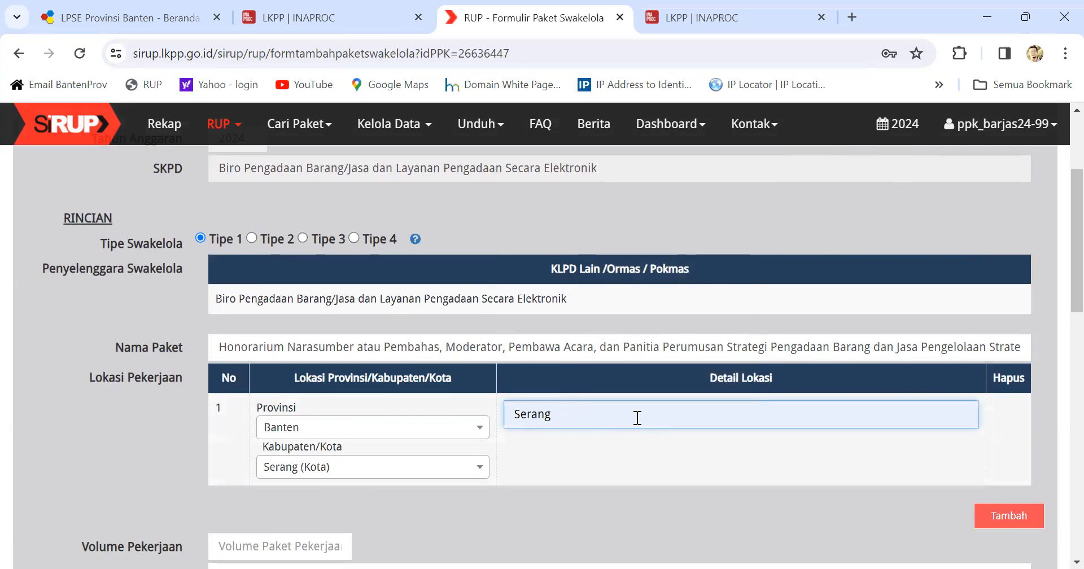
# Step: Set the volume to 1 paket and paste 'Honorarium' into the work description
pyautogui.scroll(-1, 555, 414)
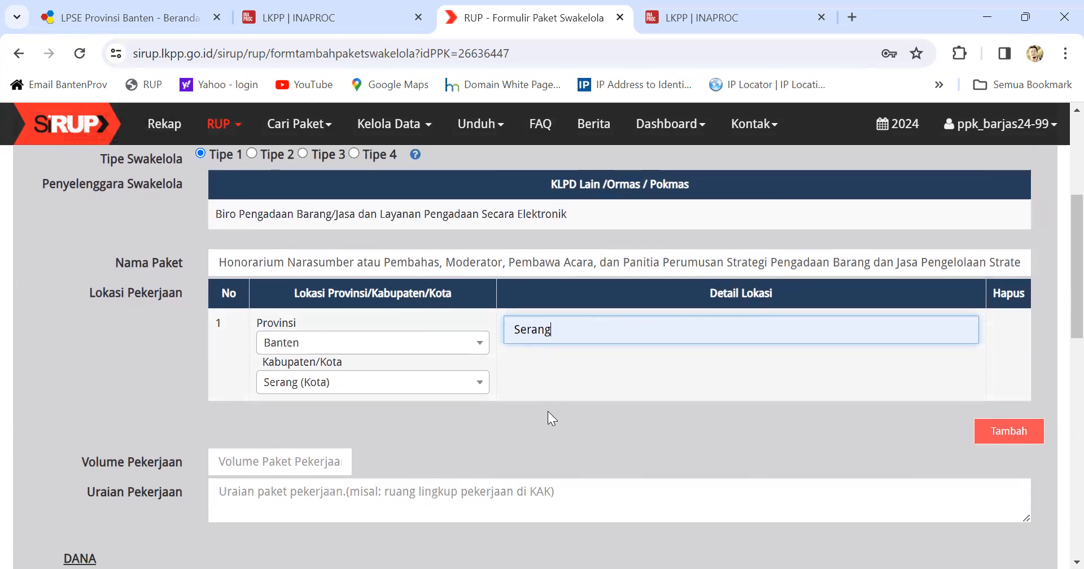
pyautogui.click(289, 458)
pyautogui.click(315, 505)
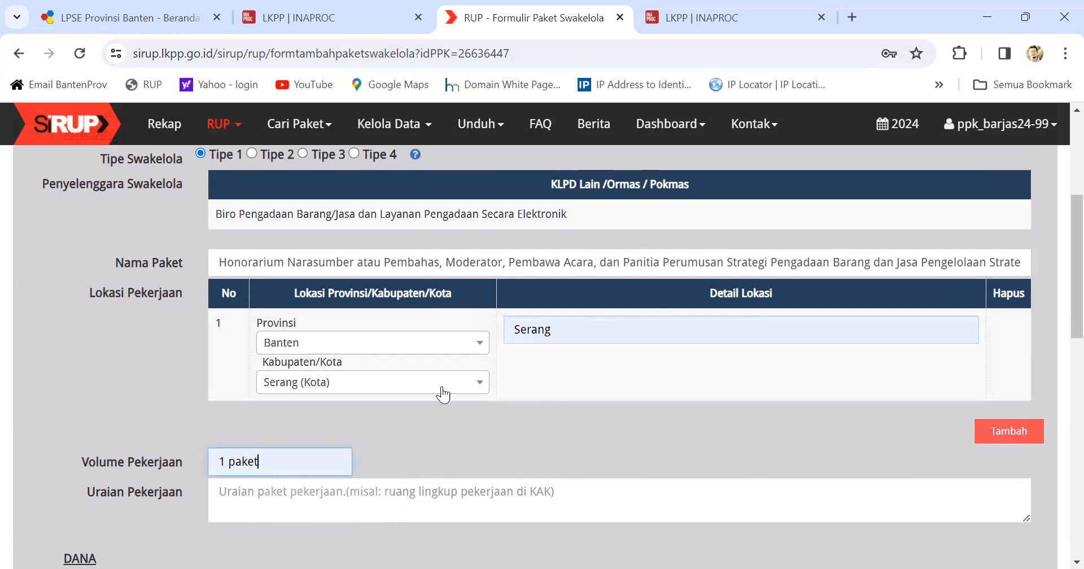
pyautogui.scroll(1, 452, 389)
pyautogui.scroll(-1, 457, 394)
pyautogui.click(217, 496)
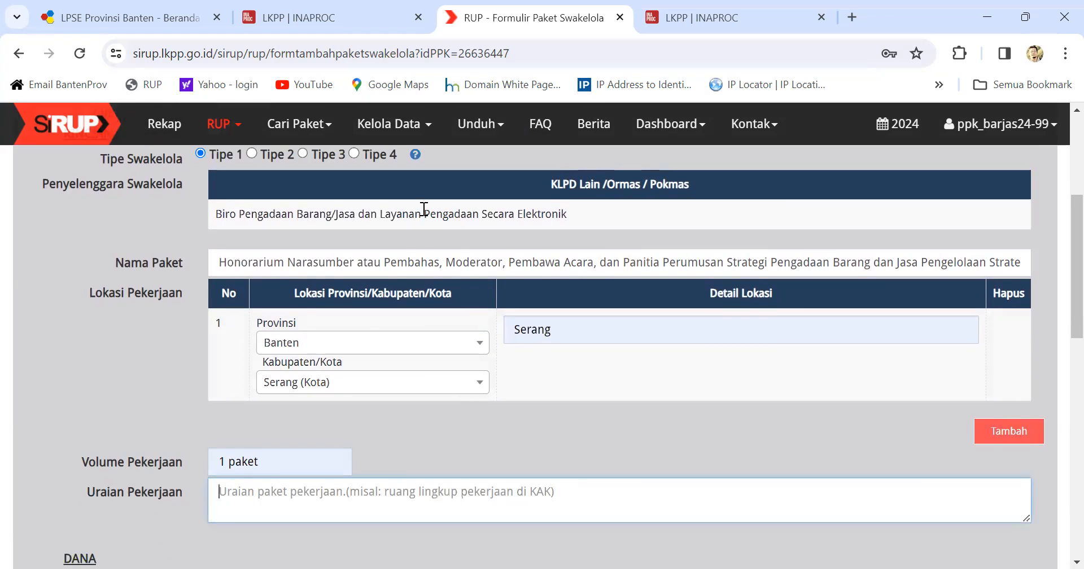
pyautogui.moveTo(218, 262); pyautogui.dragTo(287, 263)
pyautogui.hotkey('ctrl', 'c')
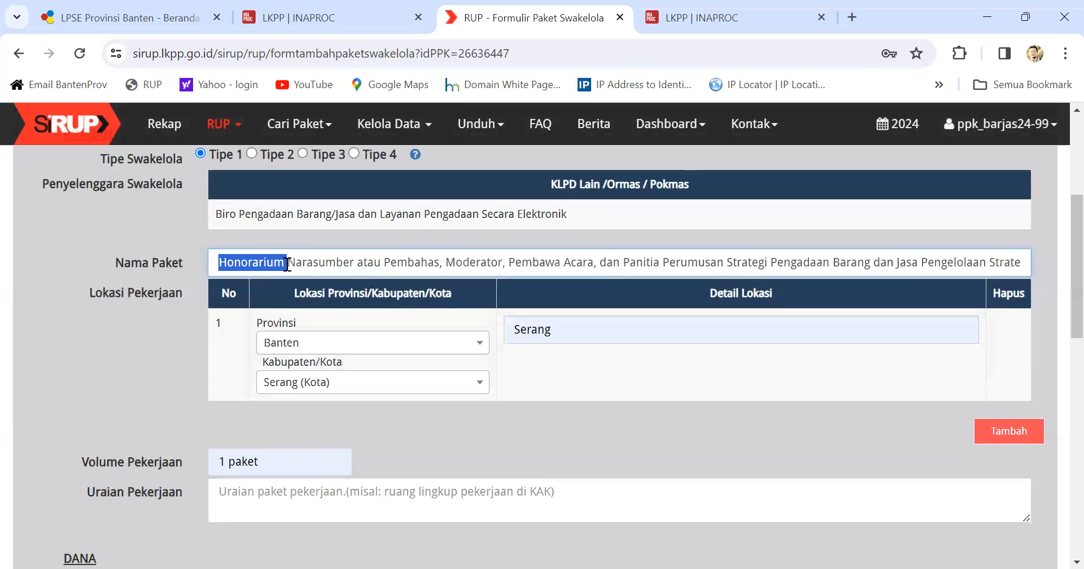
pyautogui.click(225, 496)
pyautogui.hotkey('ctrl', 'v')
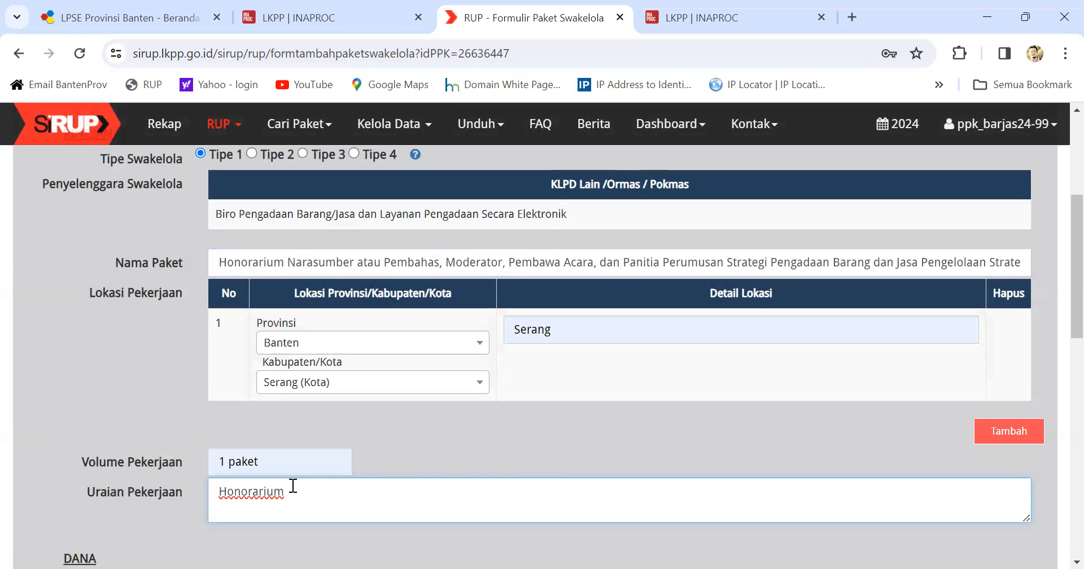
pyautogui.scroll(-3, 292, 479)
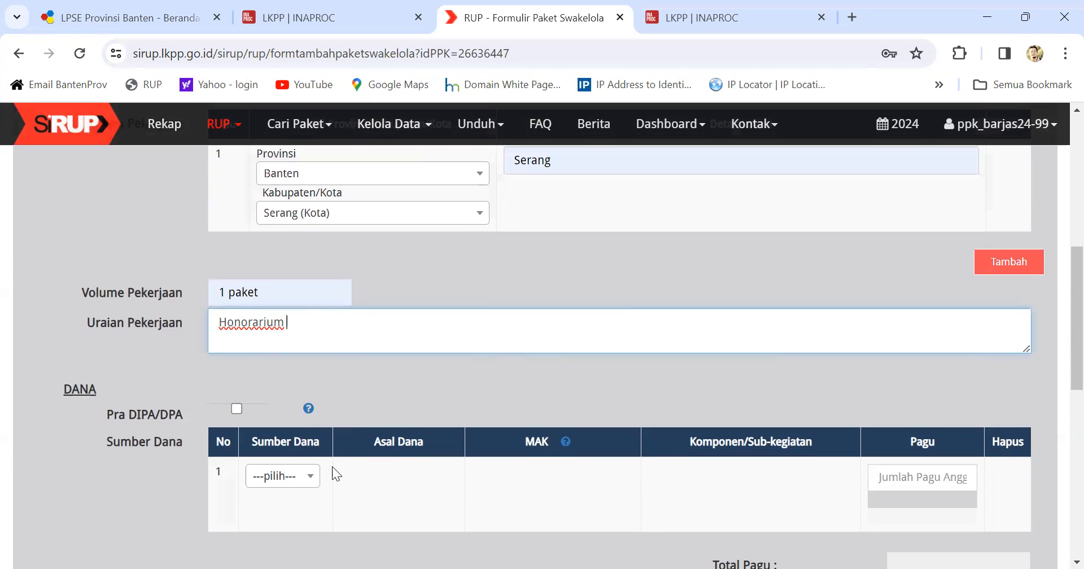
# Step: Set the funding source to APBD and paste MAK code 4.01.07.1.01.0001.5.1.02.02
pyautogui.scroll(-1, 340, 457)
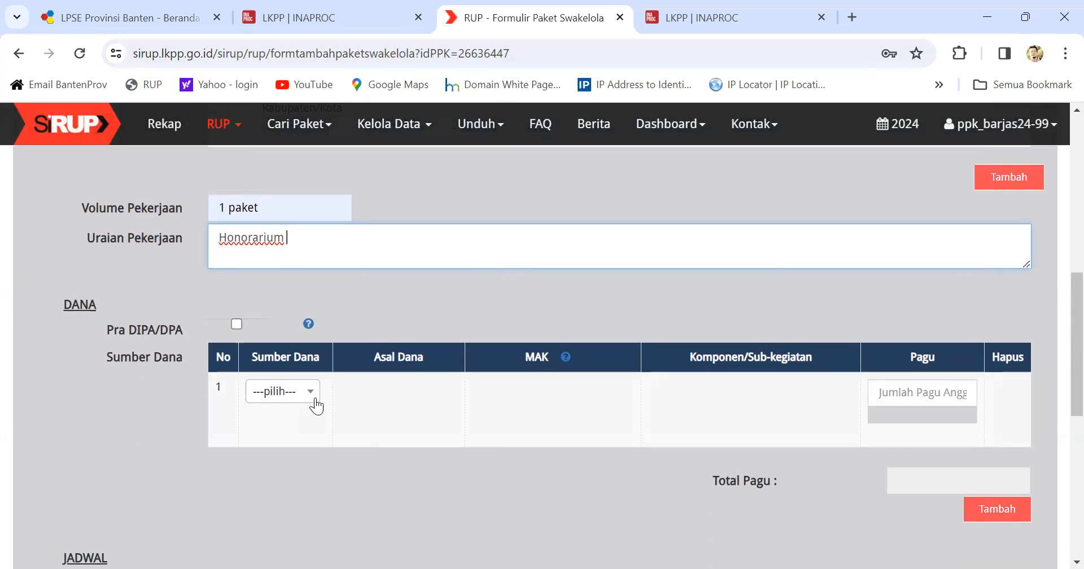
pyautogui.click(315, 404)
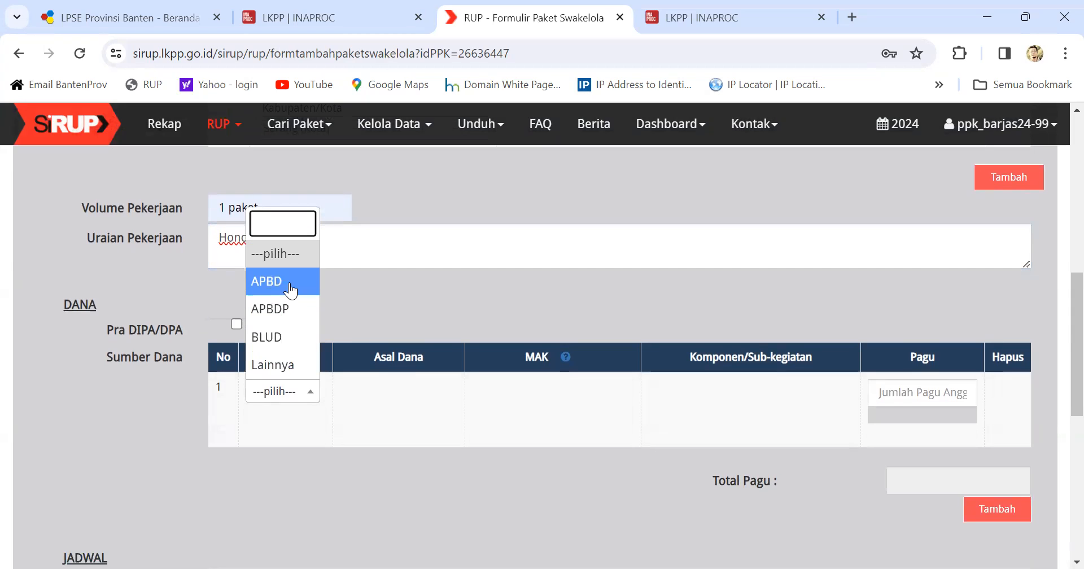
pyautogui.click(281, 281)
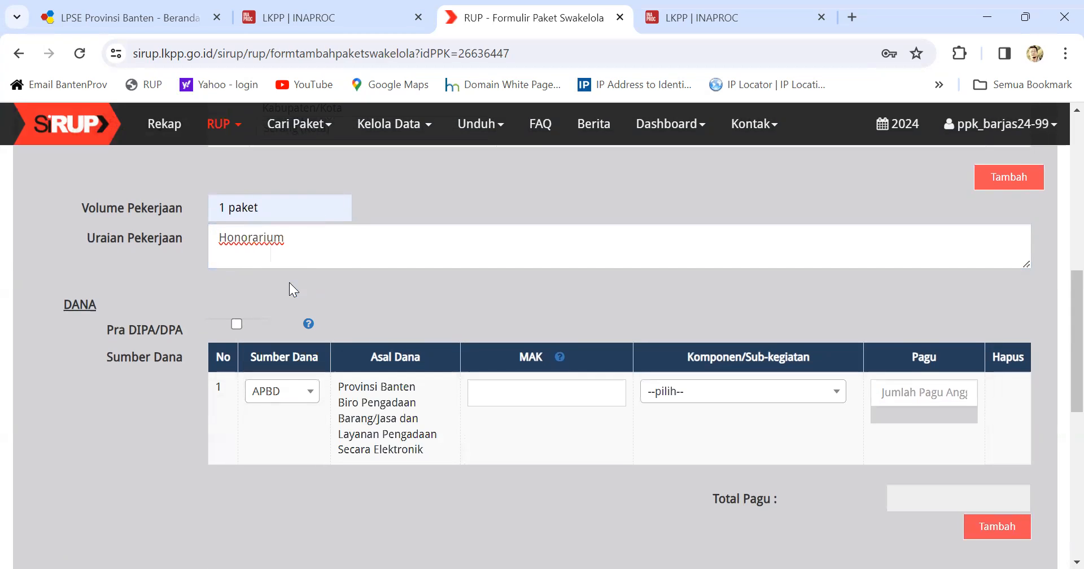
pyautogui.click(474, 394)
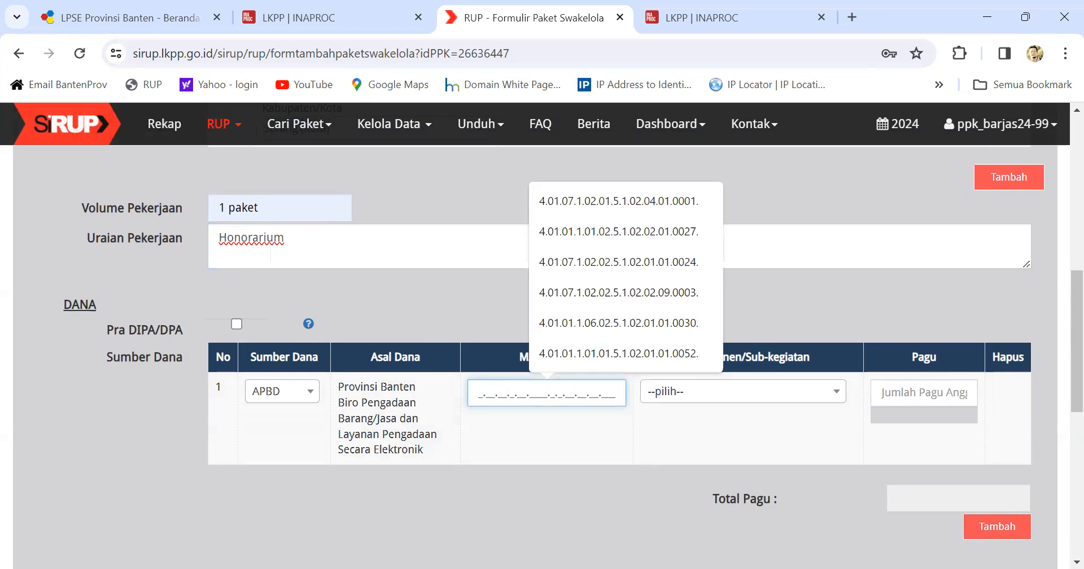
pyautogui.hotkey('alt', 'Tab')
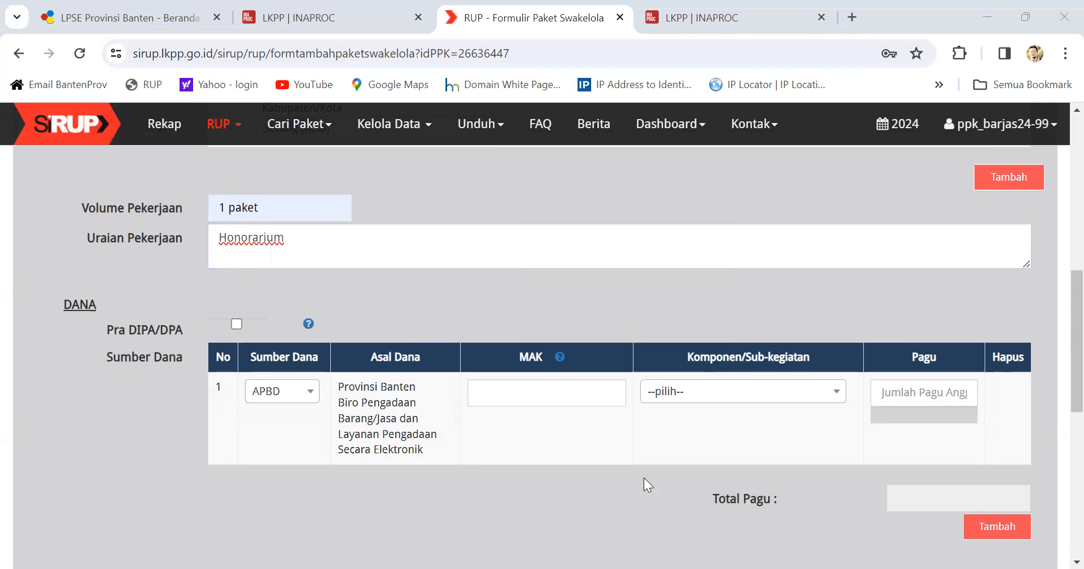
pyautogui.click(525, 400)
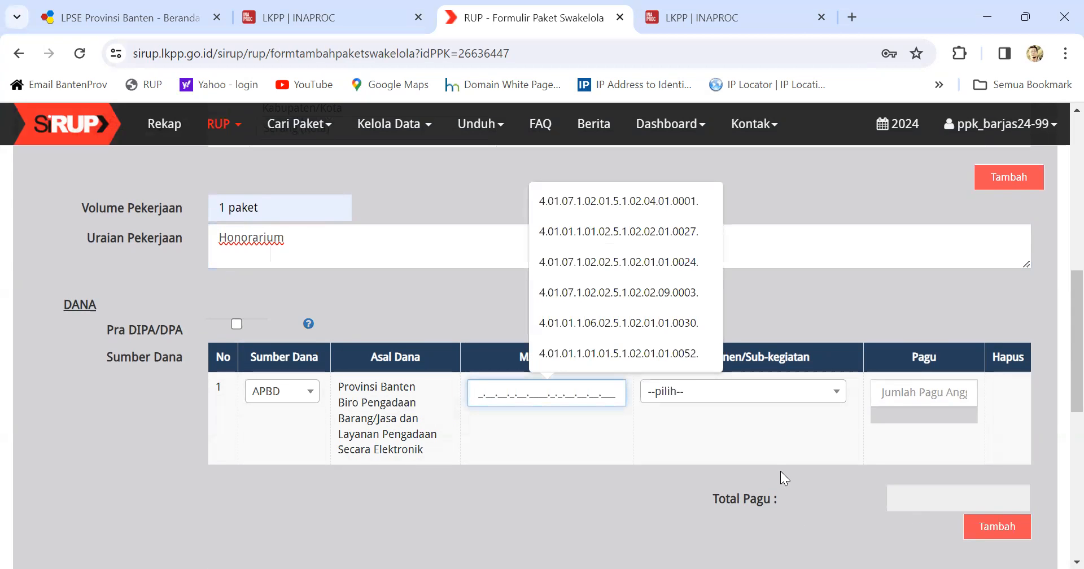
pyautogui.click(498, 392)
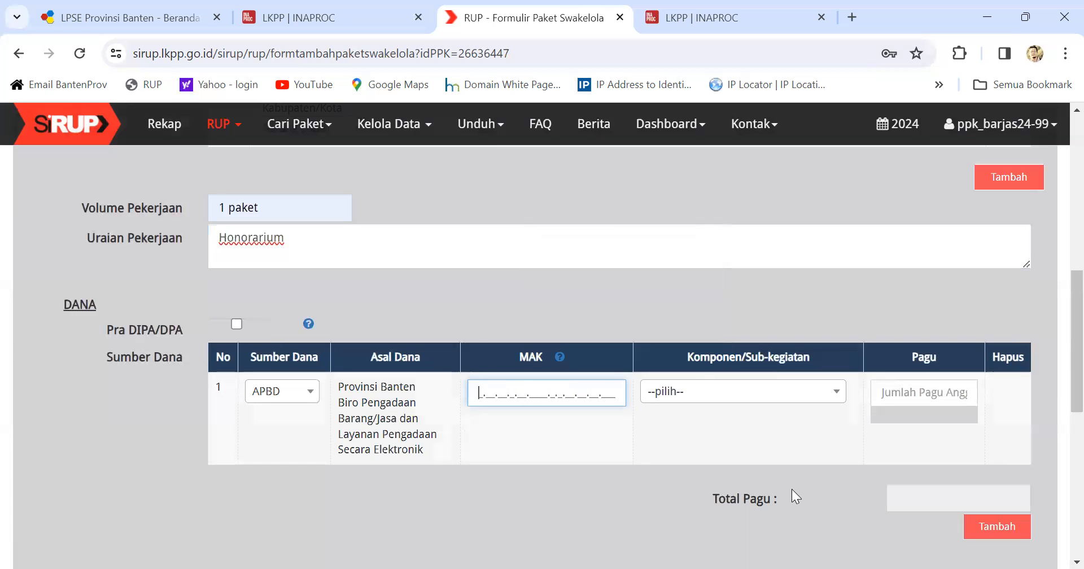
pyautogui.write('1.01.0001.5.1.02.02.01.0003')
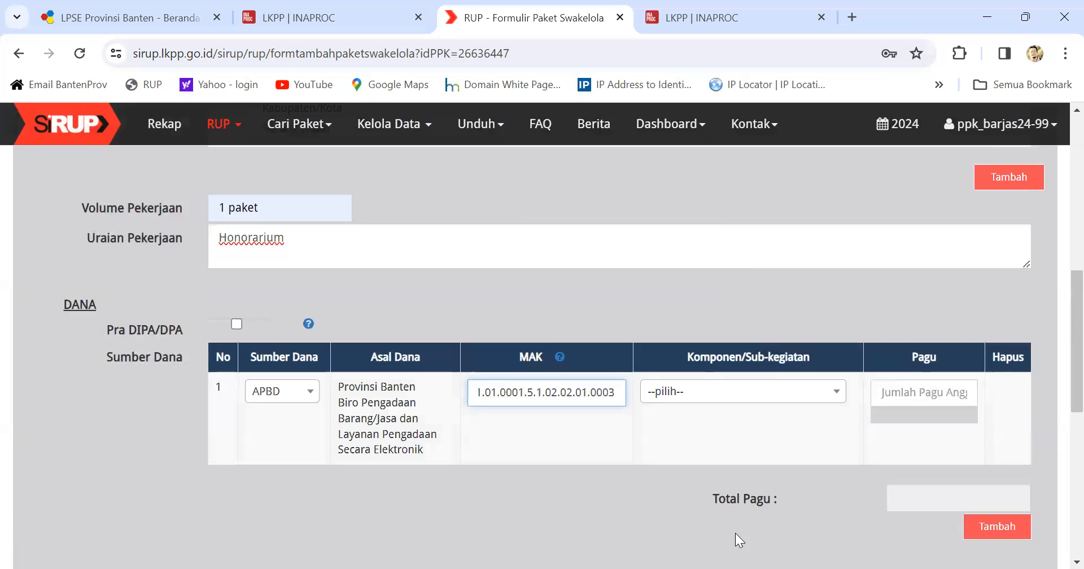
# Step: Choose the Pengelolaan Strategi Pengadaan Barang dan Jasa component and enter a Pagu of 42440000
pyautogui.click(765, 392)
pyautogui.scroll(-5, 745, 338)
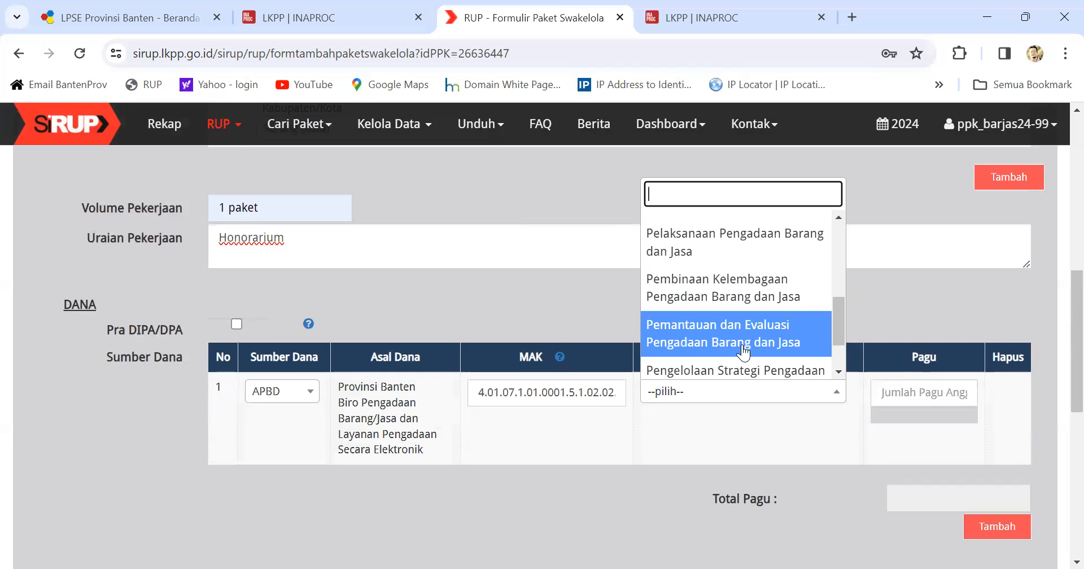
pyautogui.scroll(-2, 751, 338)
pyautogui.click(764, 316)
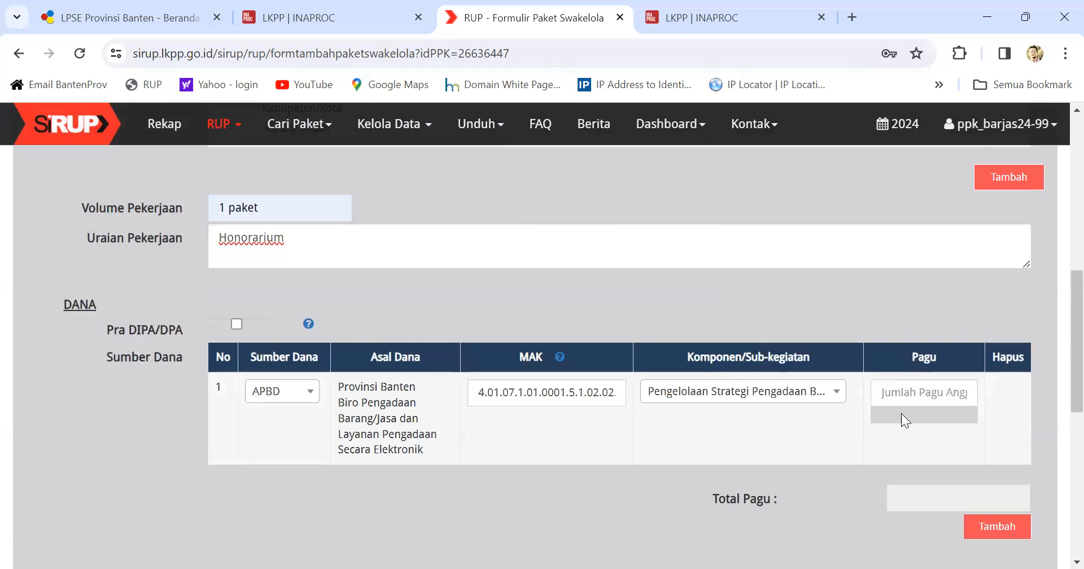
pyautogui.click(888, 390)
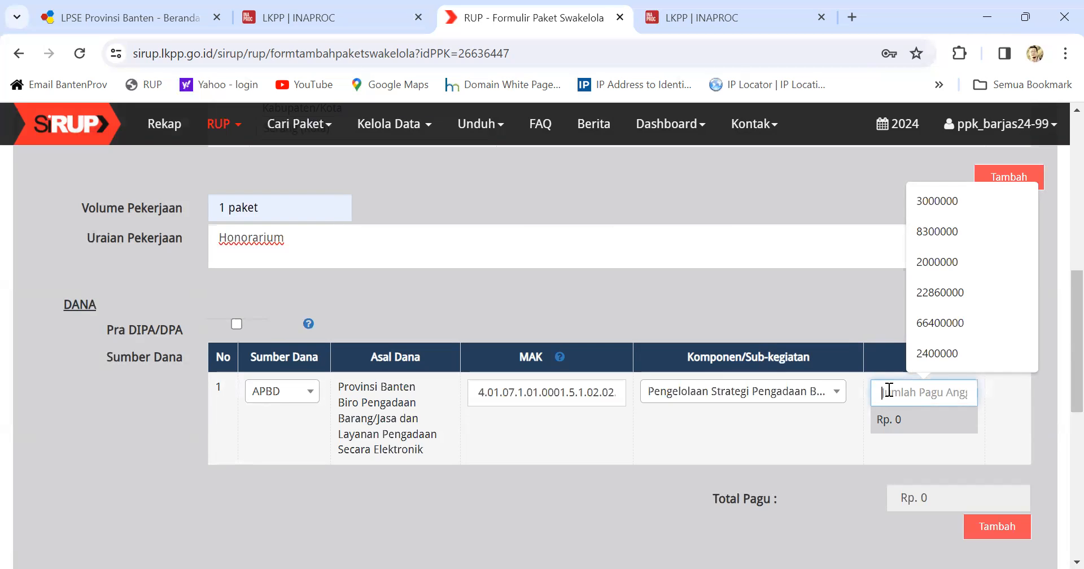
pyautogui.write('4')
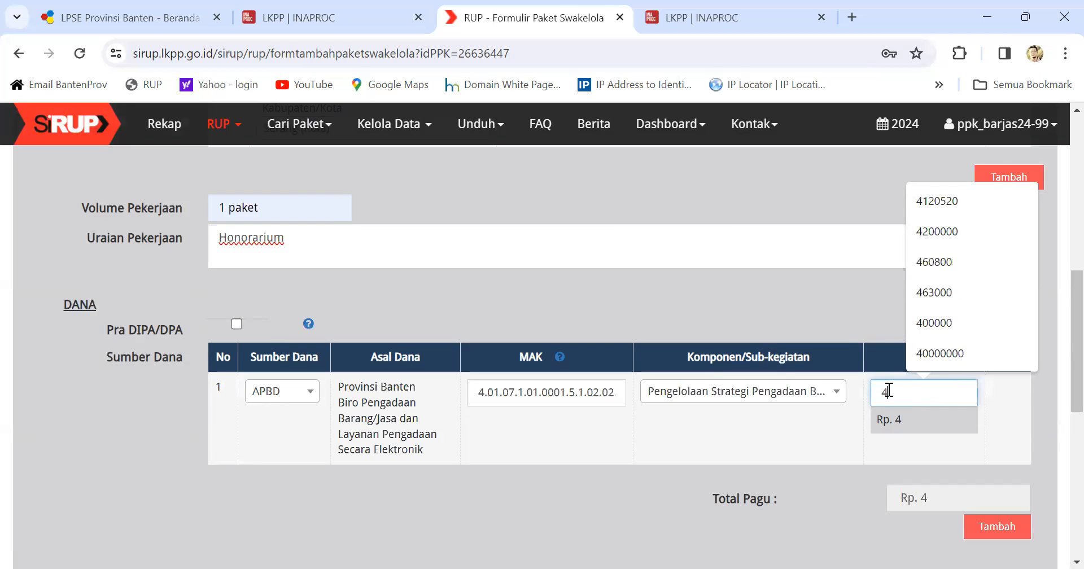
pyautogui.write('244')
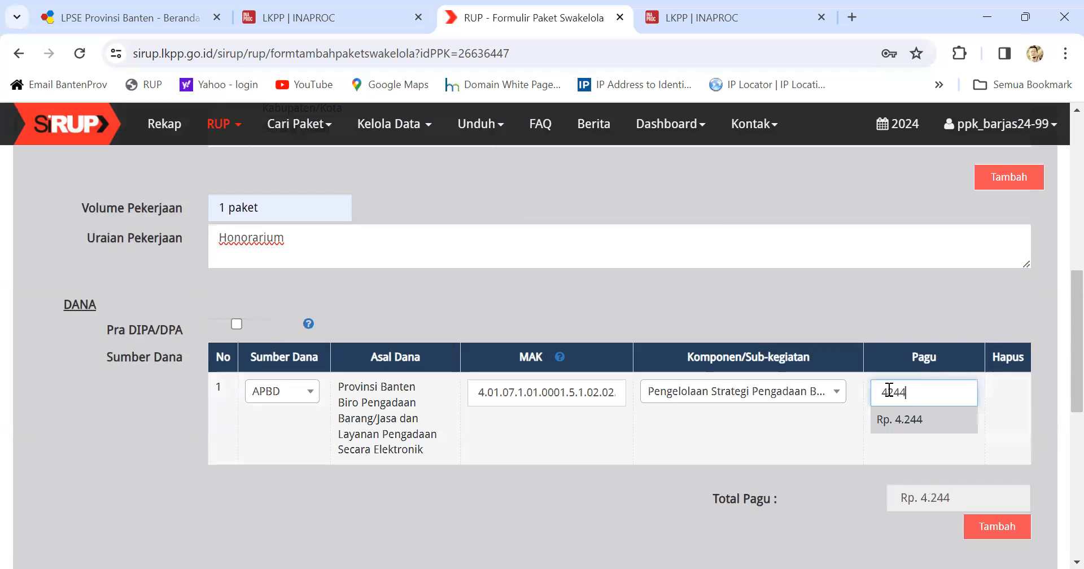
pyautogui.write('0000')
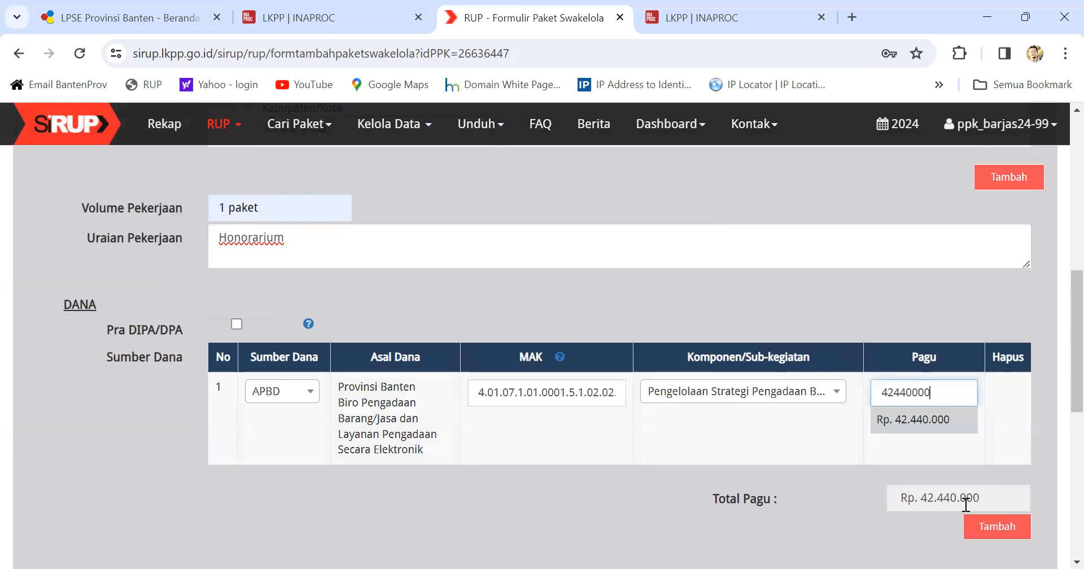
pyautogui.scroll(-5, 962, 503)
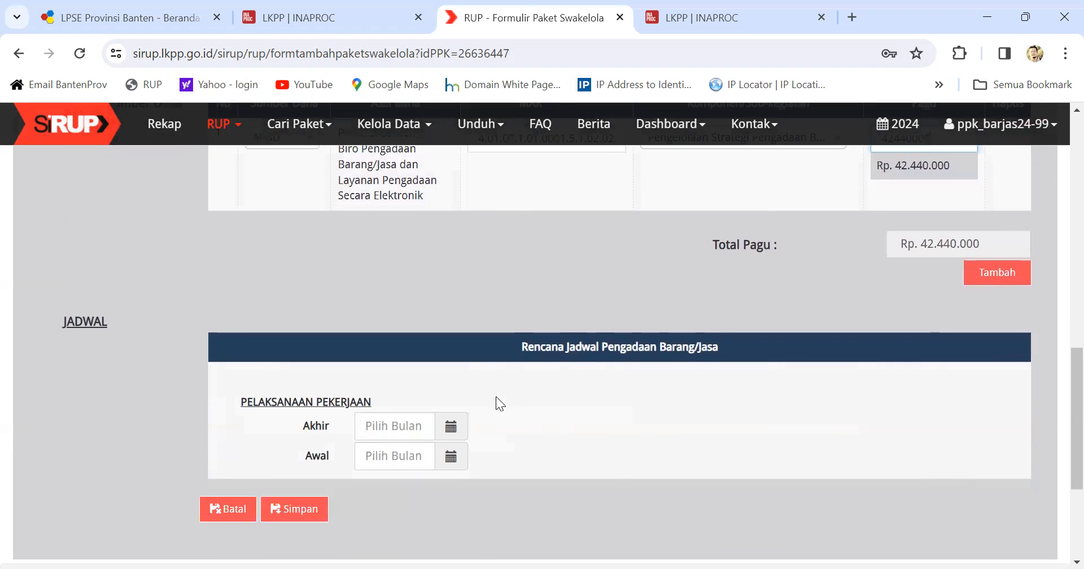
# Step: Schedule the work to run from January 2024 to December 2024
pyautogui.click(451, 426)
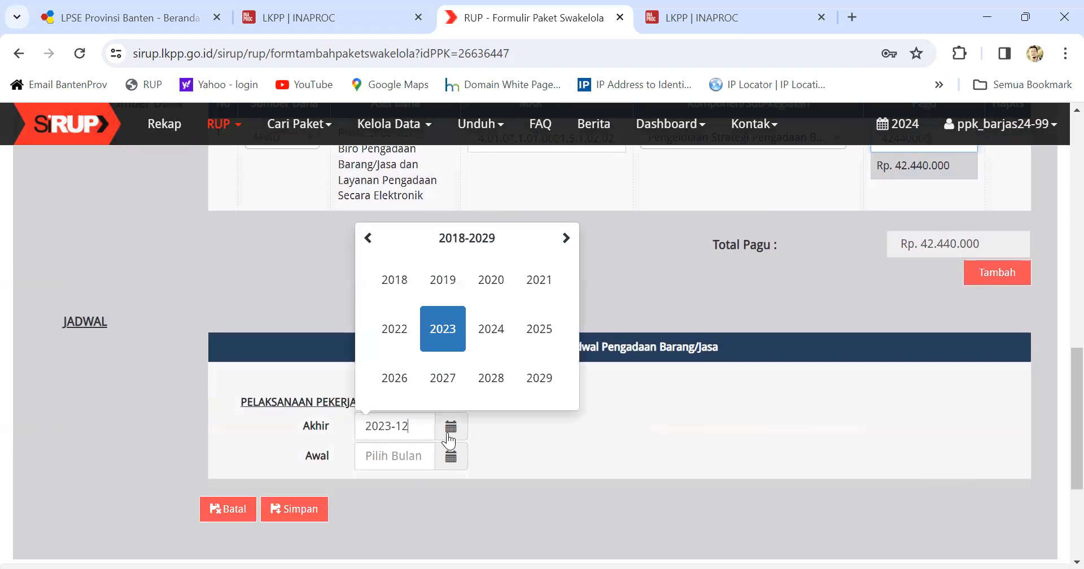
pyautogui.click(490, 349)
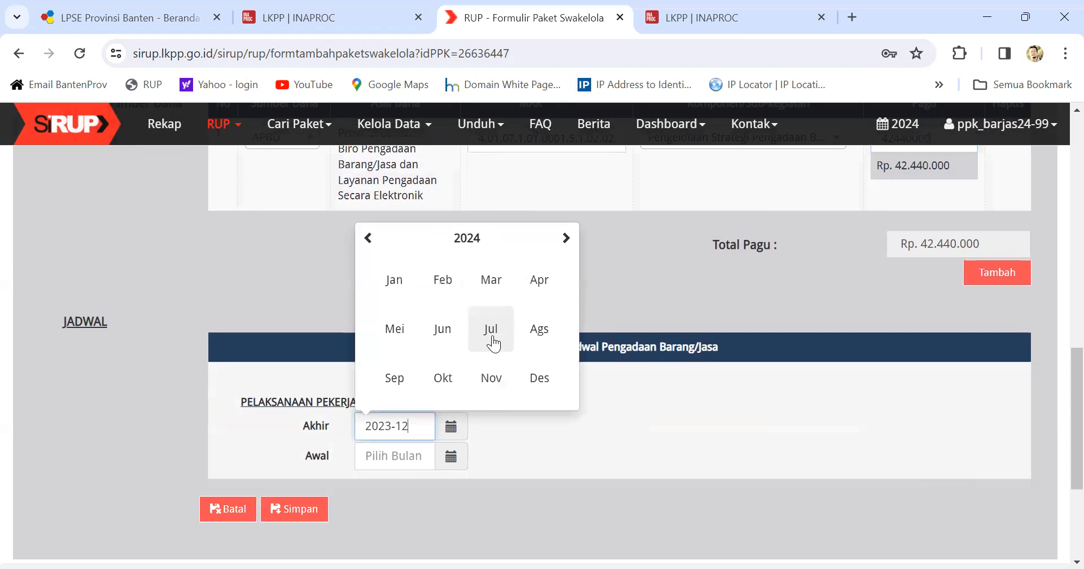
pyautogui.click(540, 382)
pyautogui.click(450, 457)
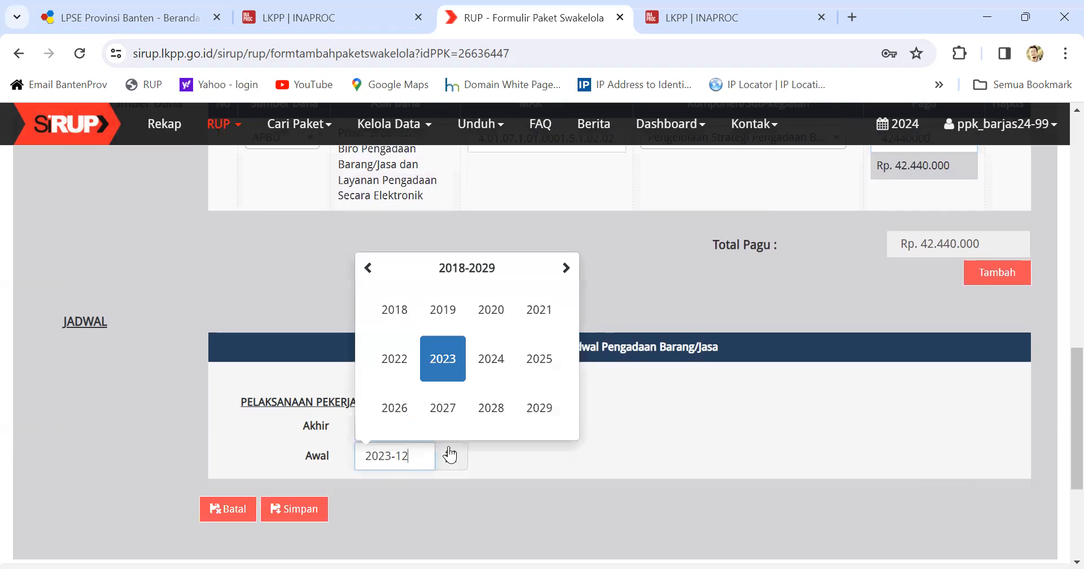
pyautogui.click(480, 364)
pyautogui.click(387, 309)
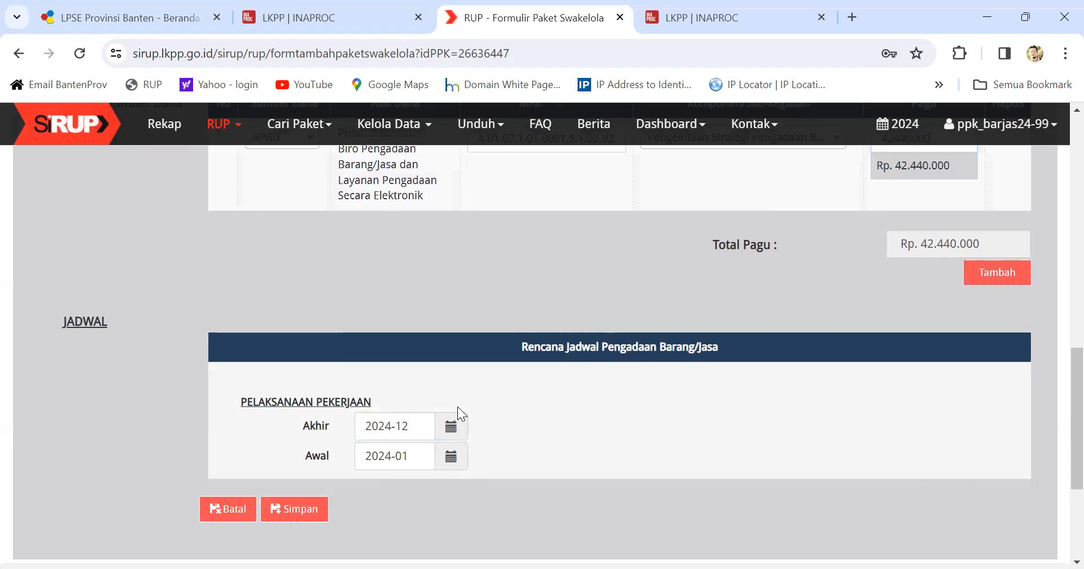
pyautogui.scroll(2, 459, 409)
pyautogui.scroll(10, 463, 404)
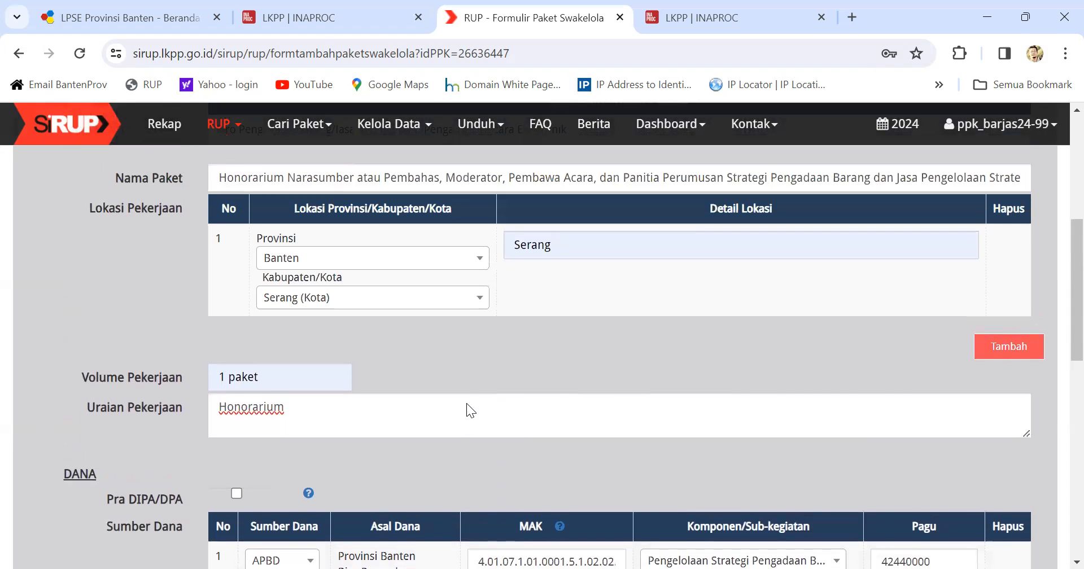
pyautogui.scroll(-12, 467, 403)
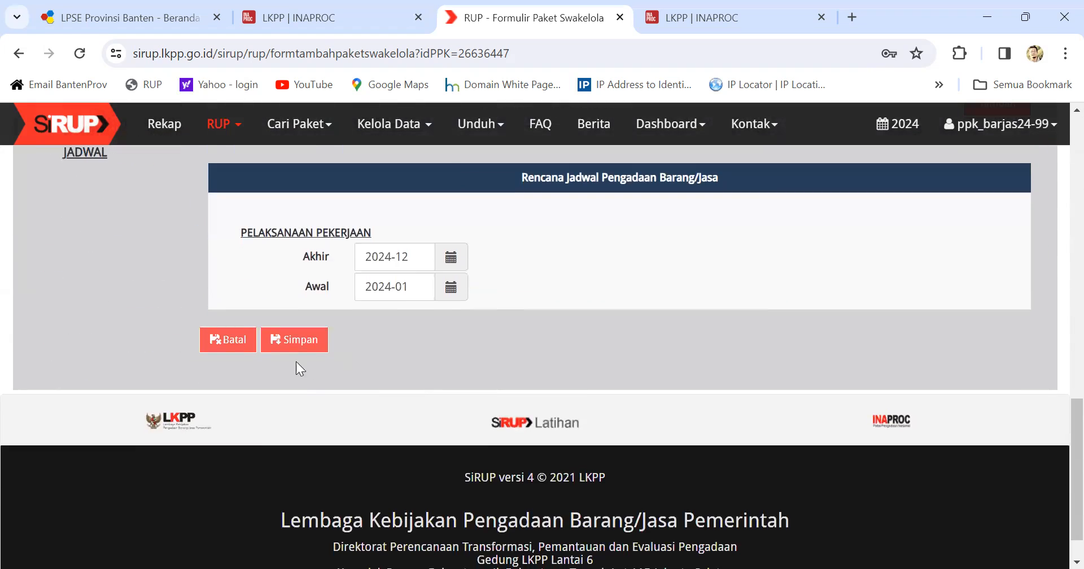
# Step: Save the package, reapply the list filter, and tick FD on the 42.440.000 APBD row
pyautogui.click(287, 341)
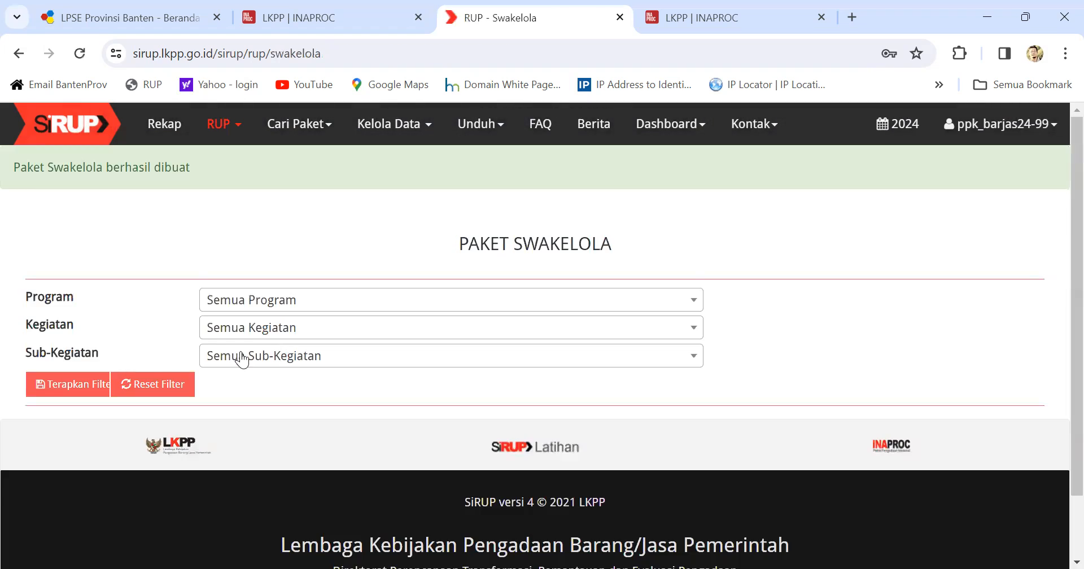
pyautogui.click(76, 389)
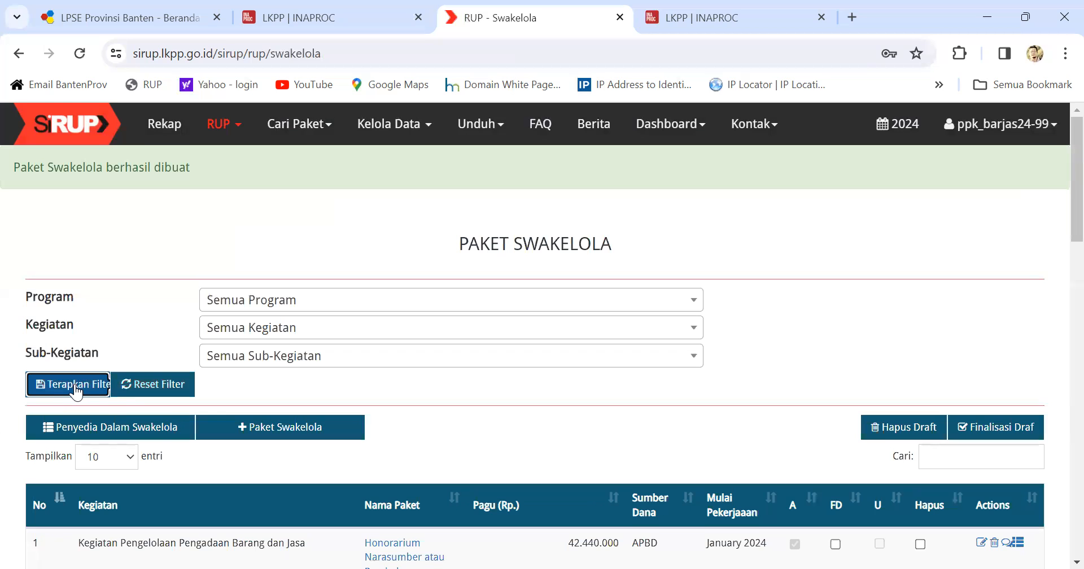
pyautogui.scroll(-3, 247, 393)
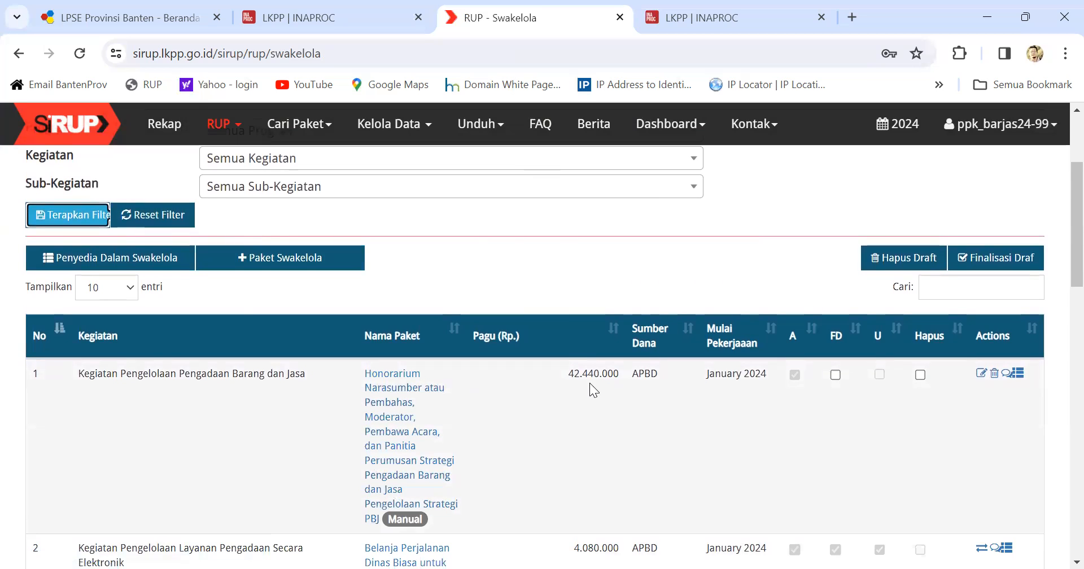
pyautogui.click(835, 375)
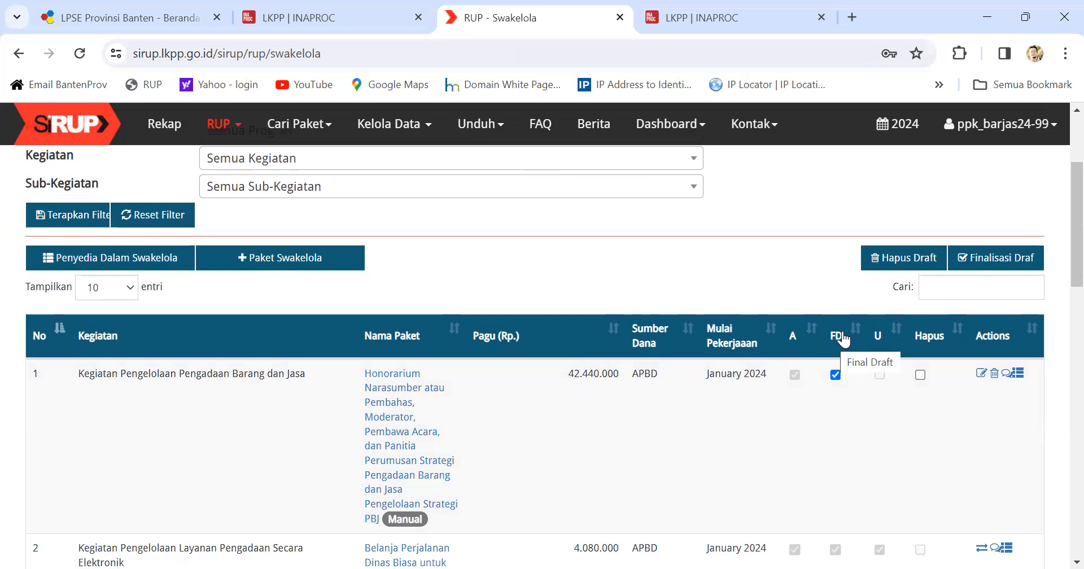
# Step: Run Finalisasi Draf on the marked package and confirm with Finalkan
pyautogui.click(999, 261)
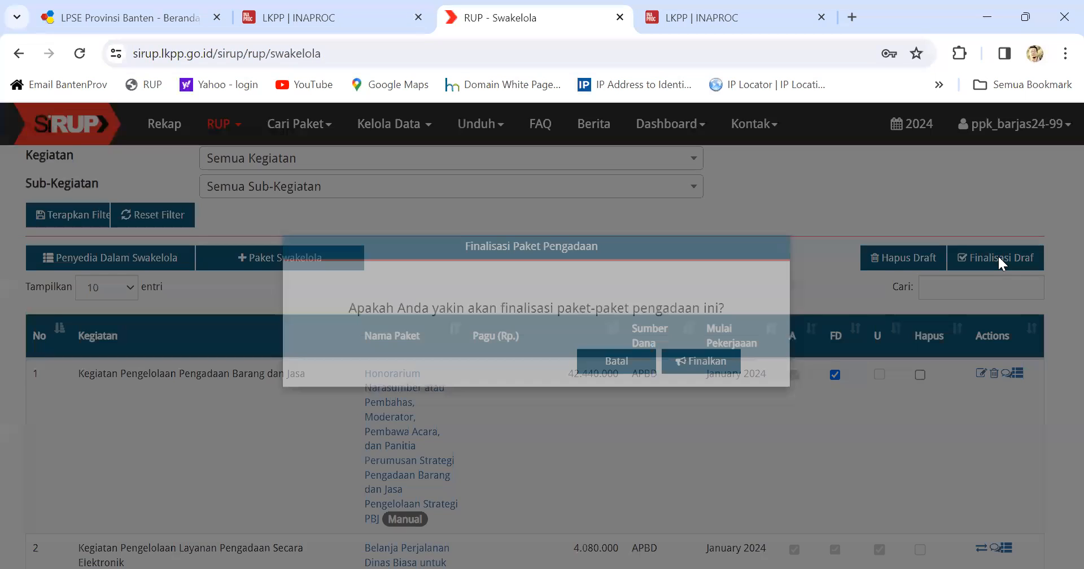
pyautogui.click(699, 388)
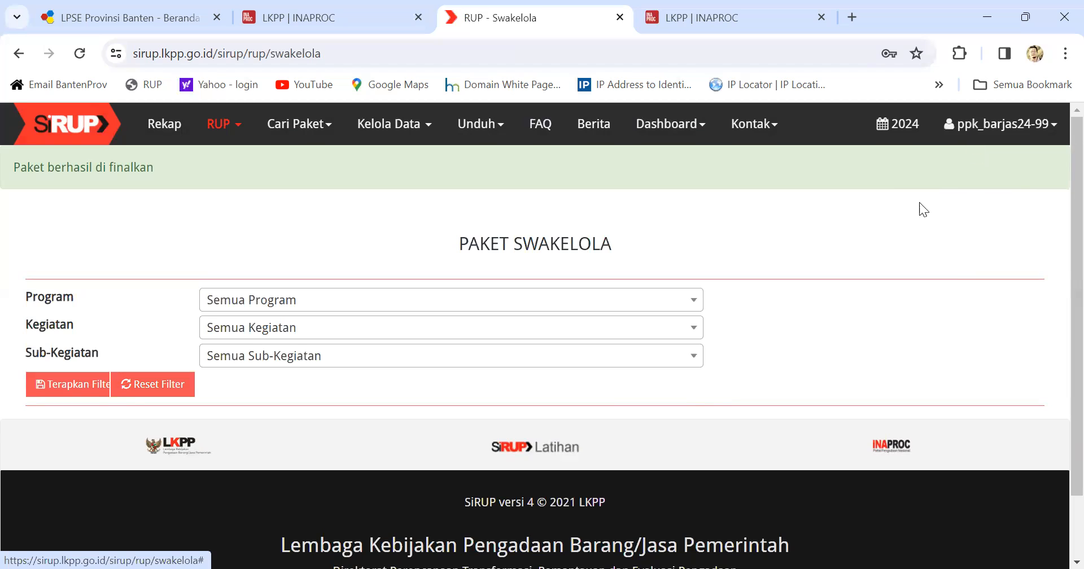
# Step: Log out of the PPK account and sign in as KPA for fiscal year 2024
pyautogui.click(999, 125)
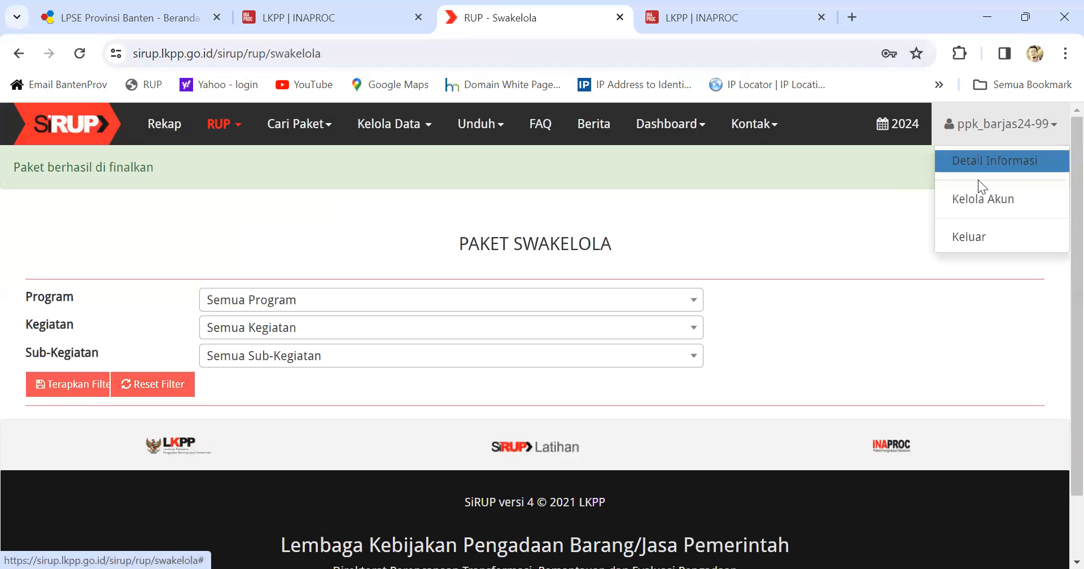
pyautogui.click(964, 236)
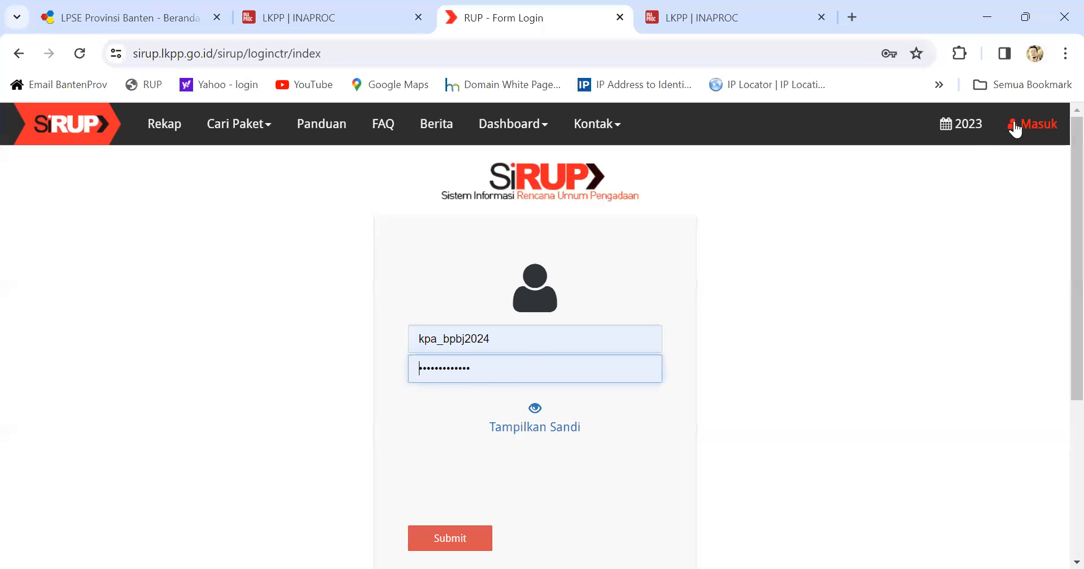
pyautogui.click(961, 124)
pyautogui.click(899, 182)
pyautogui.click(458, 538)
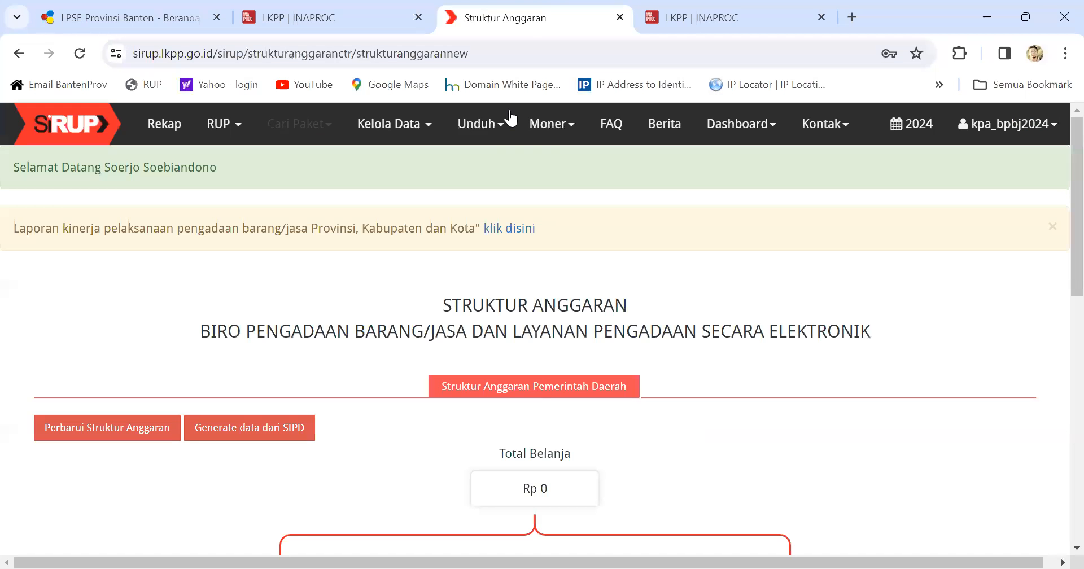
# Step: Show the RUP Swakelola package list for all programs and activities
pyautogui.click(226, 126)
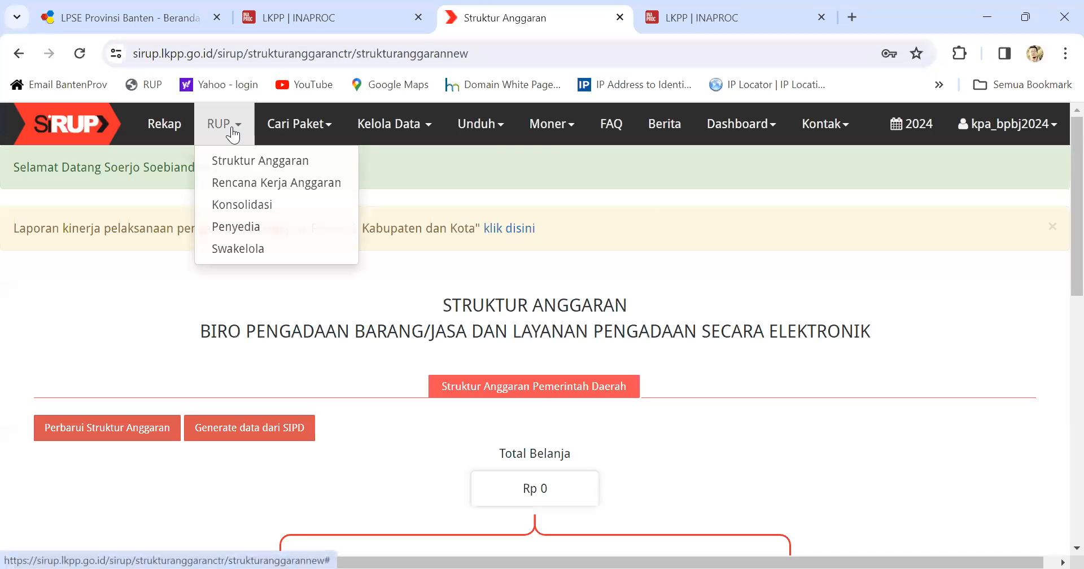
pyautogui.click(241, 249)
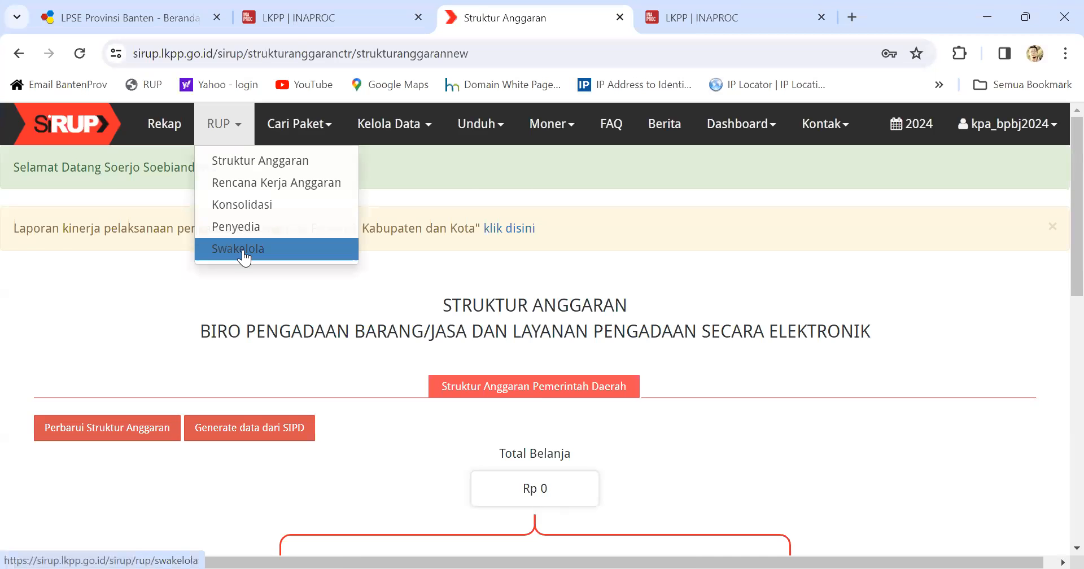
pyautogui.click(83, 324)
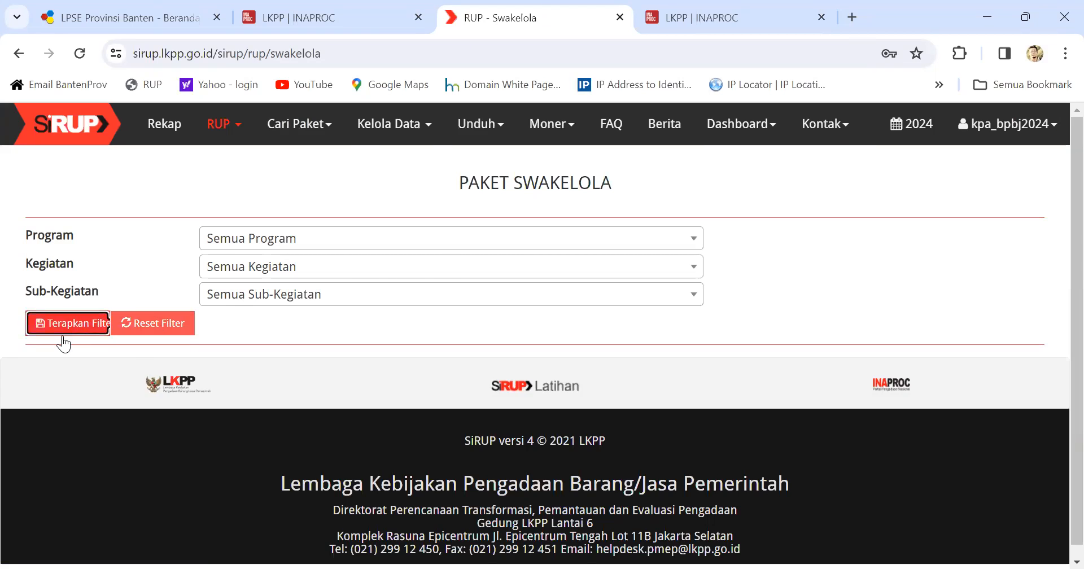
# Step: Mark the Honorarium Narasumber package in row 1 and announce it with Umumkan
pyautogui.scroll(-2, 304, 333)
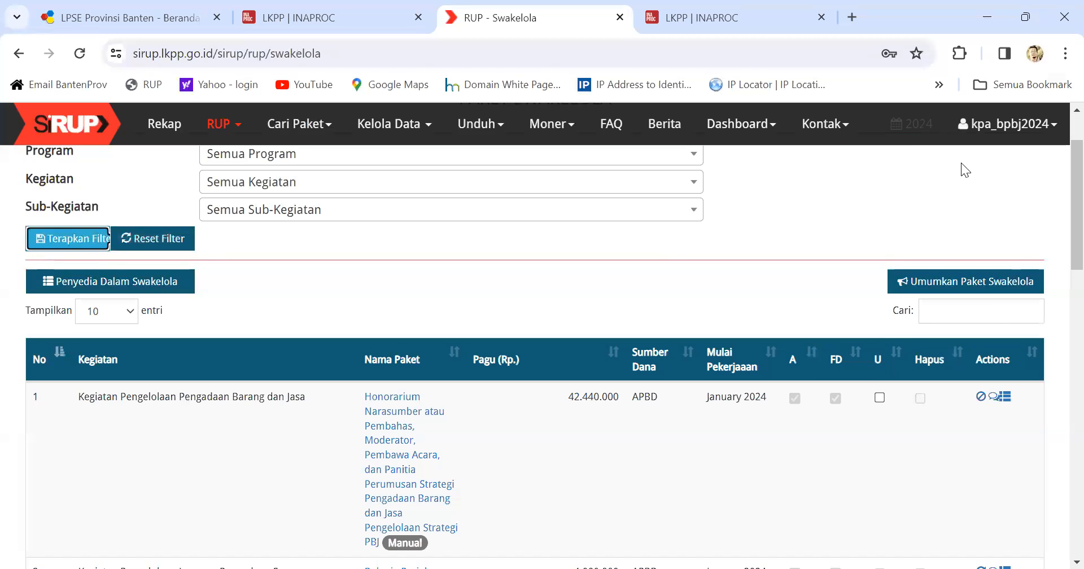
pyautogui.click(880, 403)
pyautogui.click(880, 398)
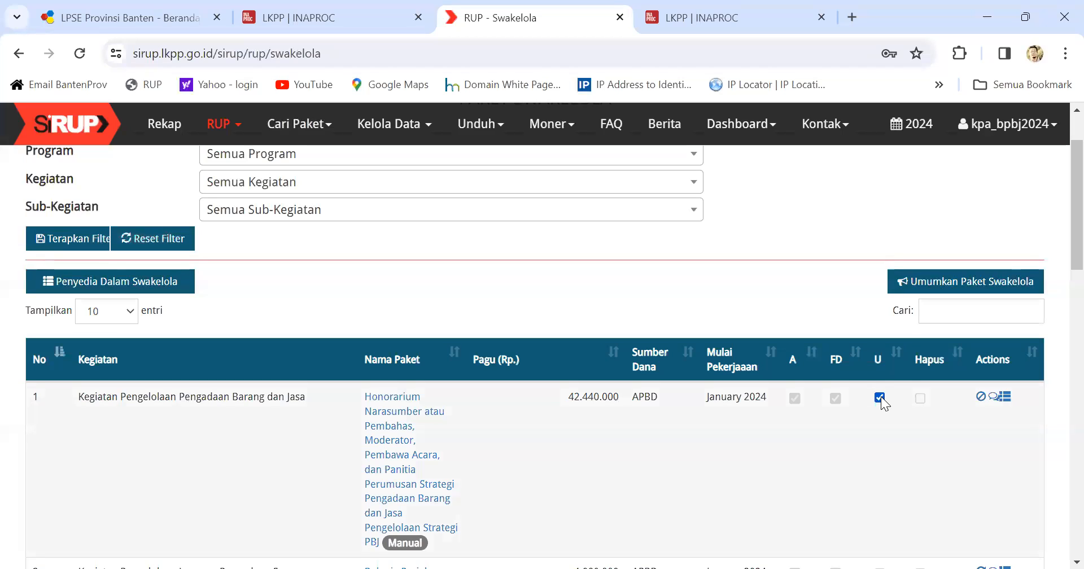
pyautogui.click(978, 287)
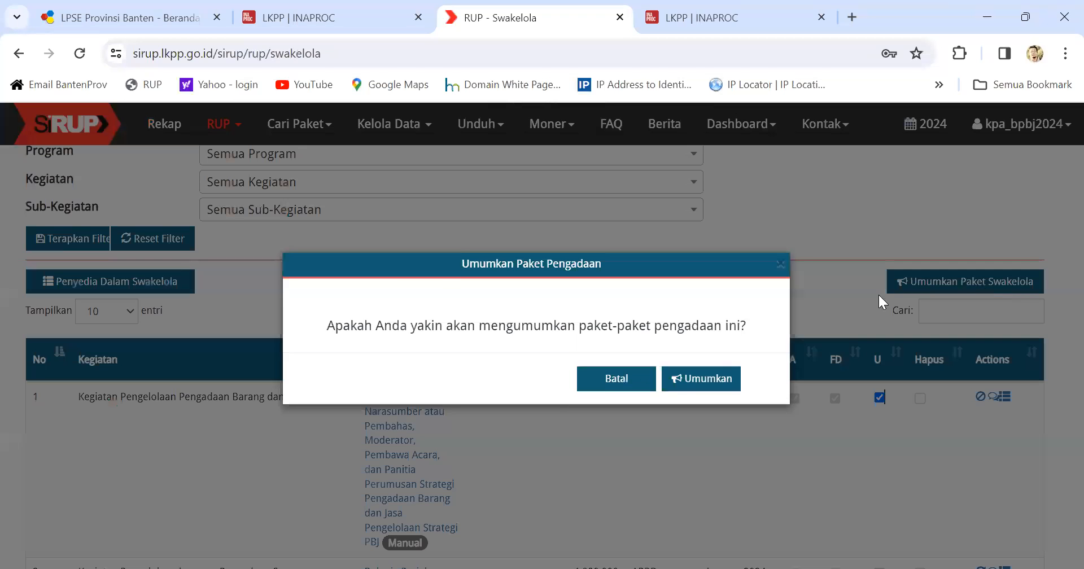
pyautogui.click(712, 387)
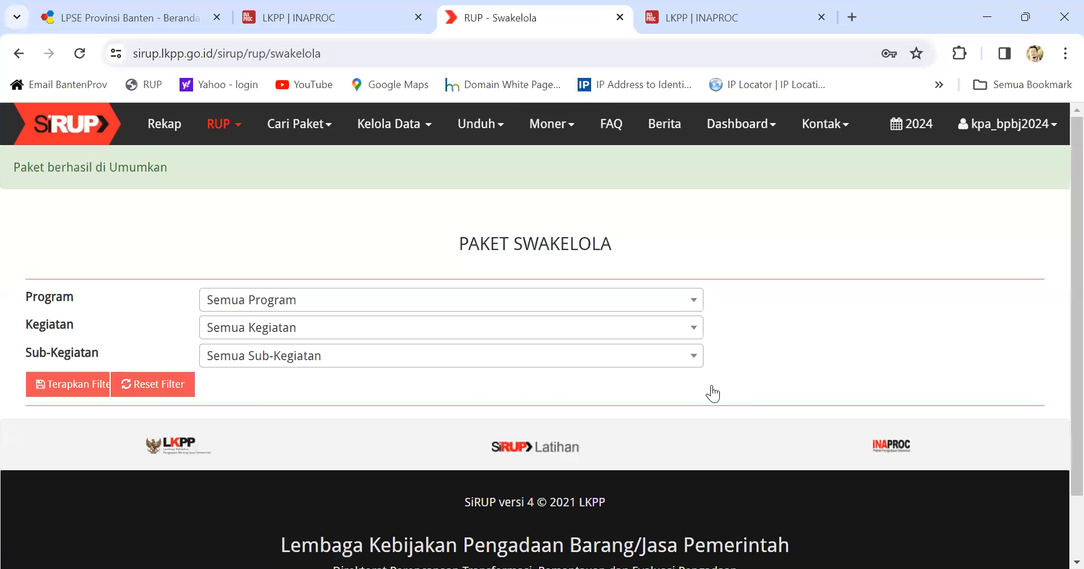
# Step: Reapply the filter so the package list shows Honorarium as announced
pyautogui.click(42, 384)
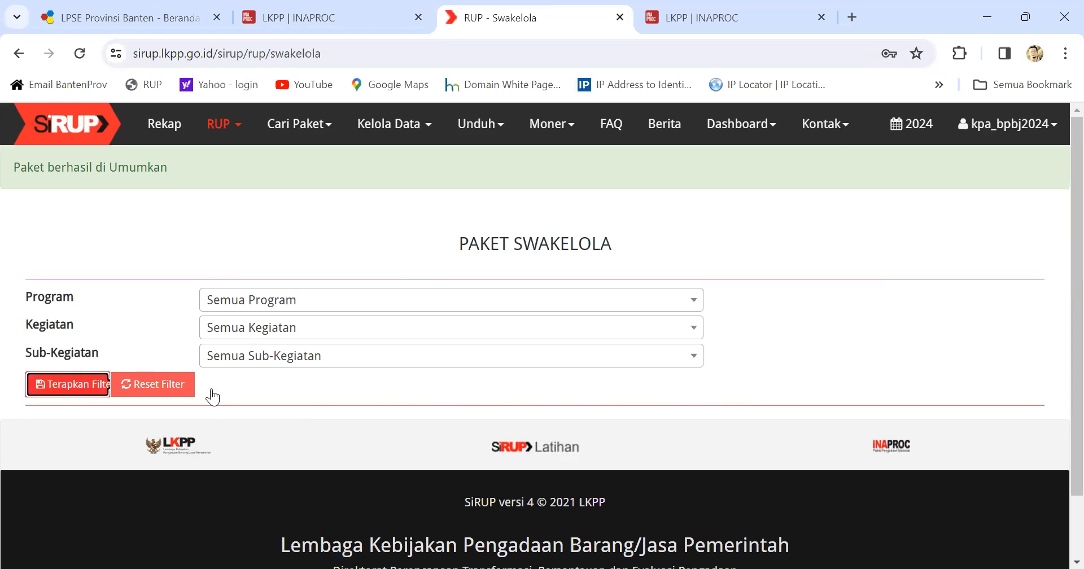
pyautogui.click(59, 389)
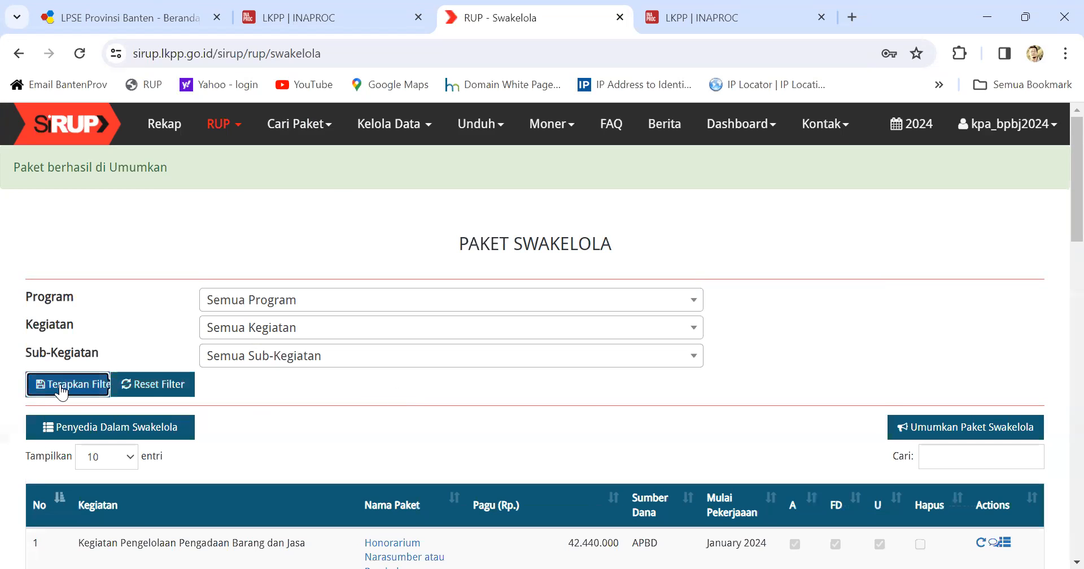
pyautogui.scroll(-3, 431, 403)
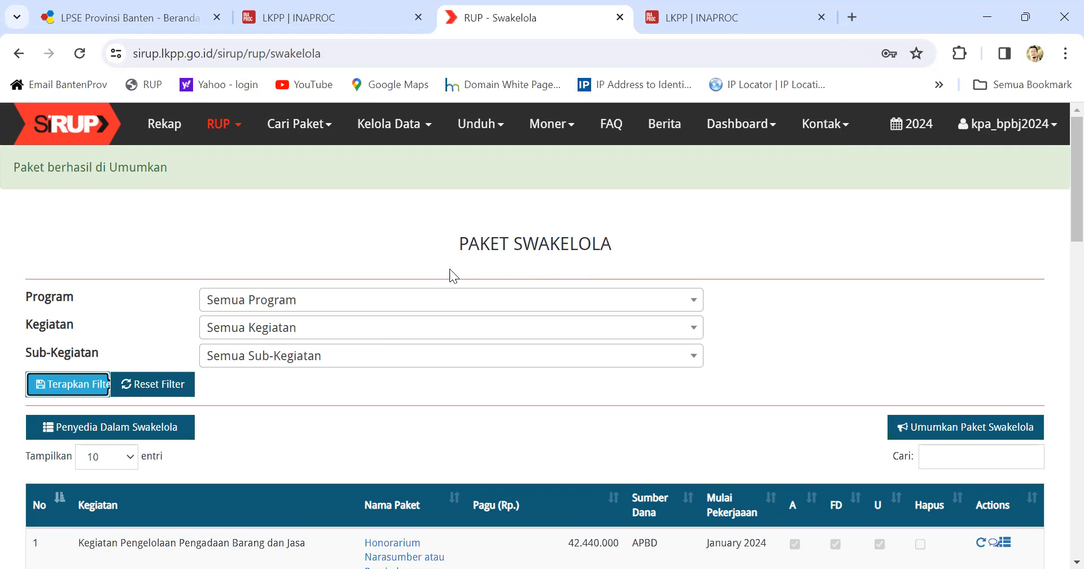
pyautogui.click(554, 127)
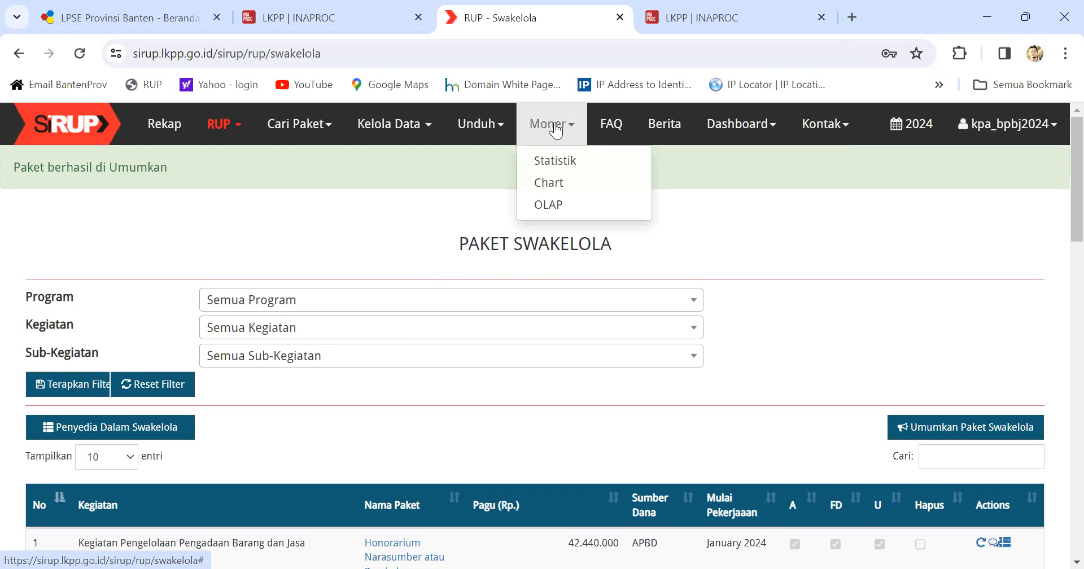
# Step: Open Statistik Moner and drill into the first procurement activity's sub-activities
pyautogui.click(546, 162)
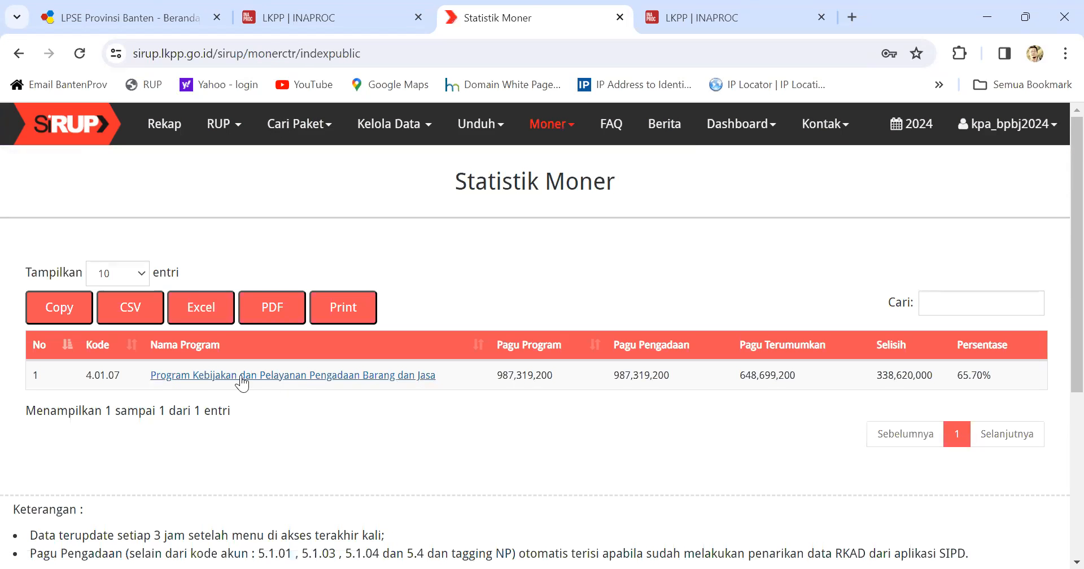
pyautogui.click(219, 375)
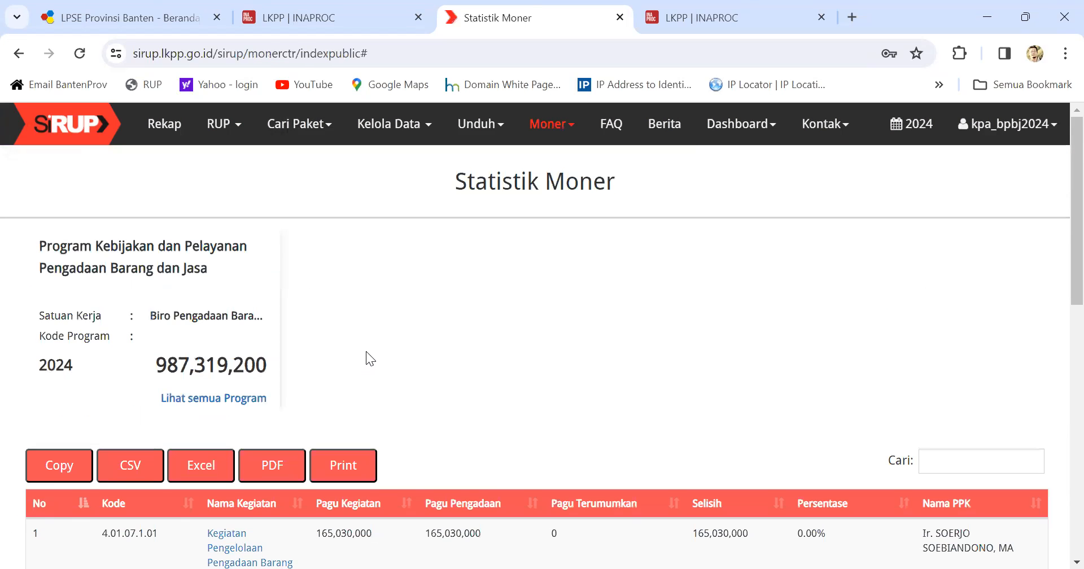
pyautogui.scroll(-5, 372, 373)
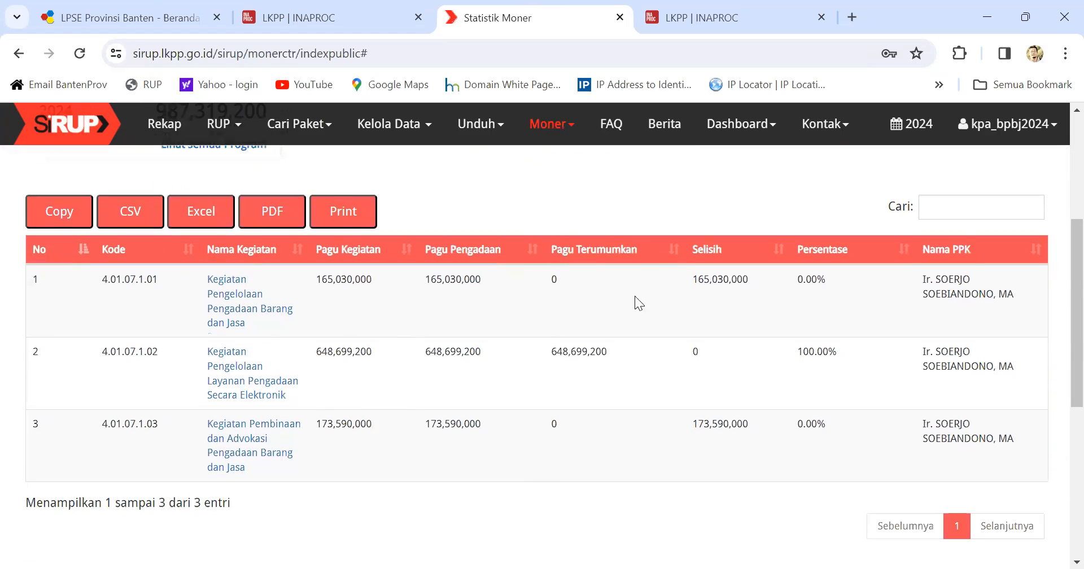
pyautogui.click(236, 300)
pyautogui.scroll(-5, 389, 331)
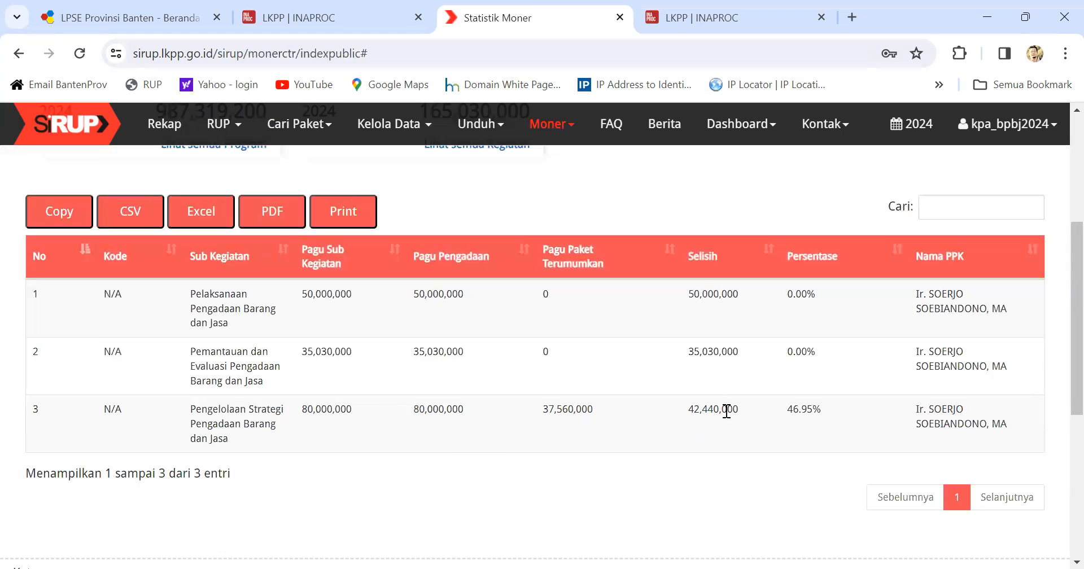
# Step: Check the 42,440,000 remaining budget figure, then reload the statistics page
pyautogui.moveTo(690, 411); pyautogui.dragTo(736, 408)
pyautogui.click(699, 448)
pyautogui.click(80, 53)
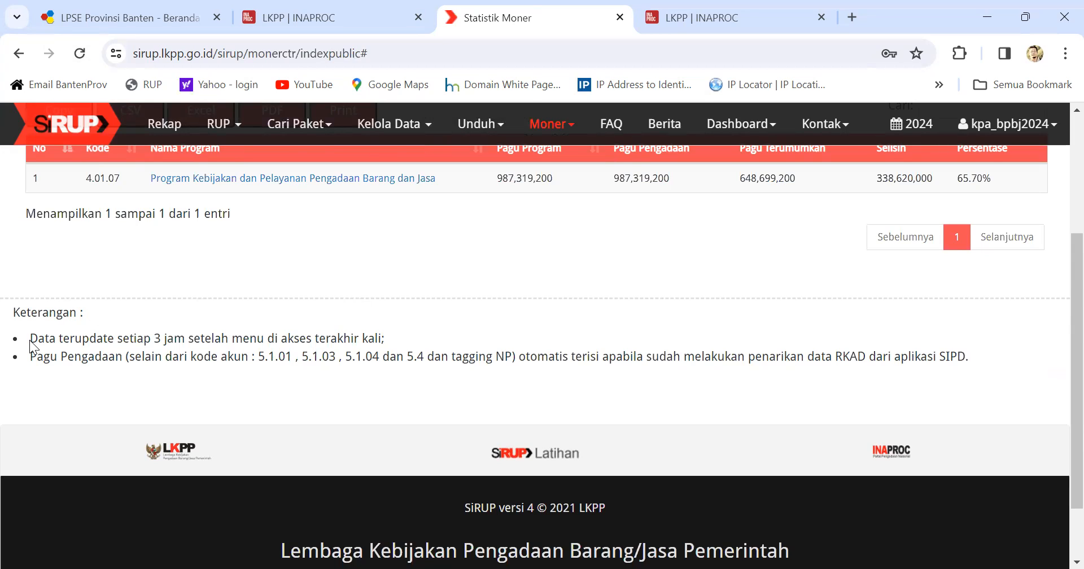
pyautogui.moveTo(30, 340); pyautogui.dragTo(386, 340)
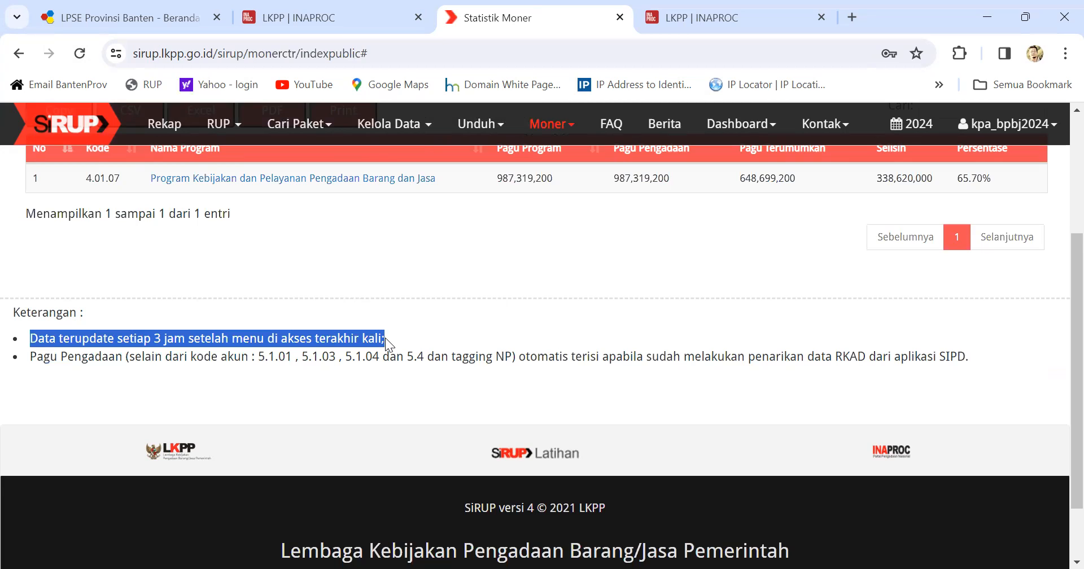
pyautogui.scroll(2, 507, 349)
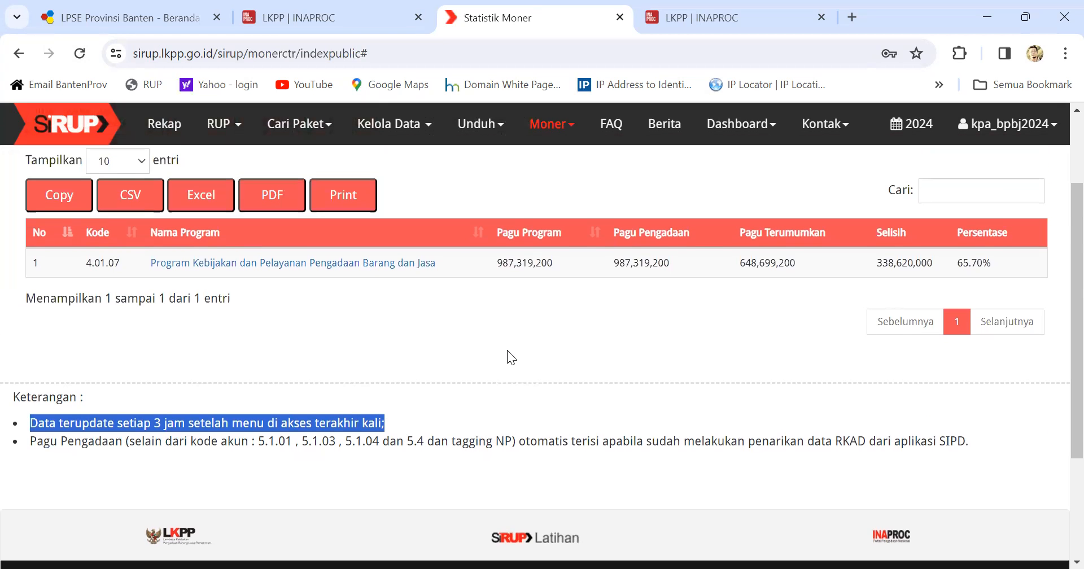
pyautogui.click(546, 339)
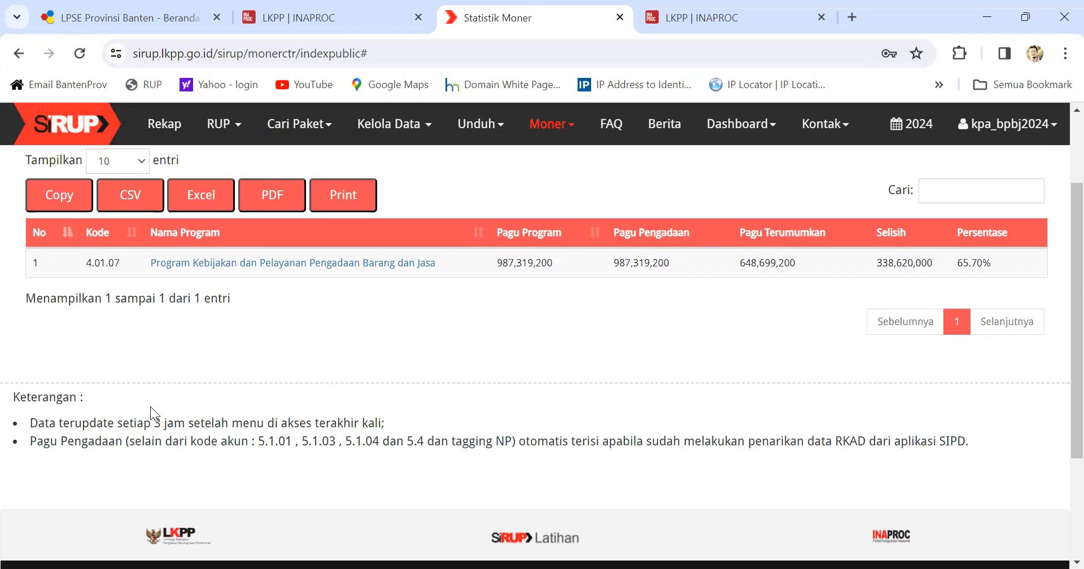
pyautogui.moveTo(152, 423); pyautogui.dragTo(225, 448)
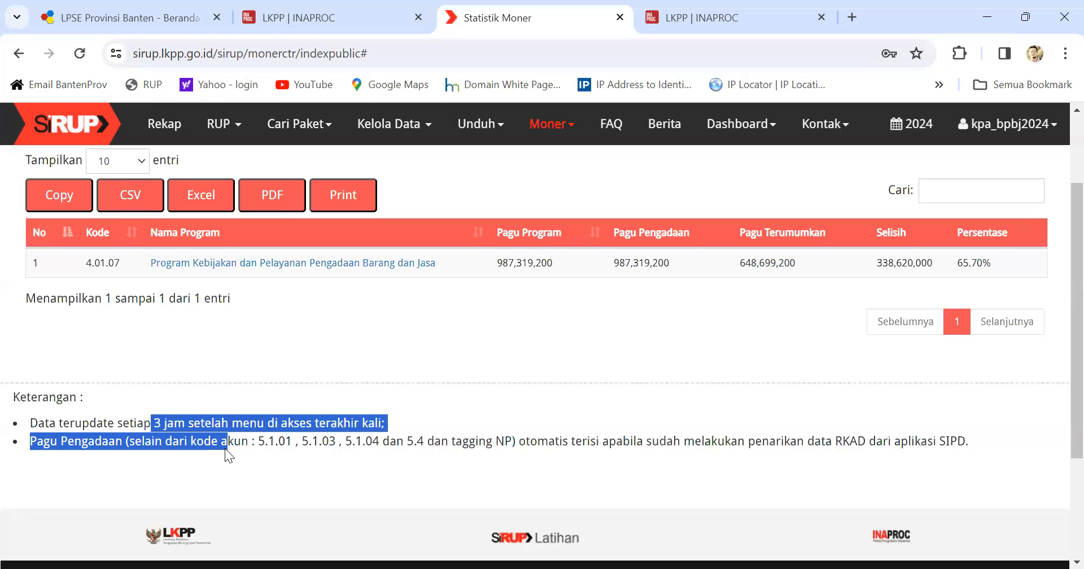
pyautogui.click(403, 403)
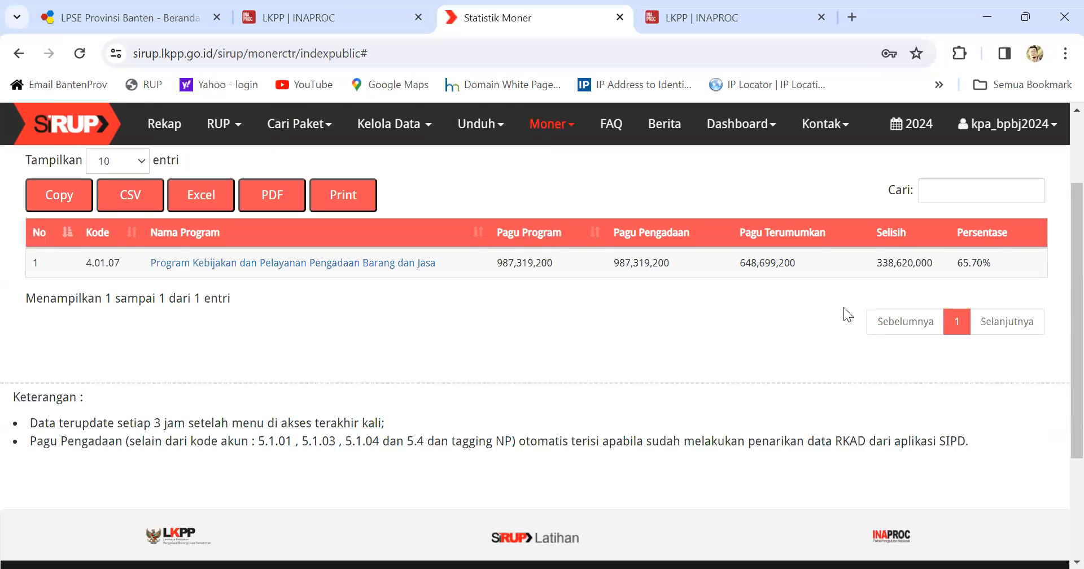
pyautogui.scroll(2, 843, 307)
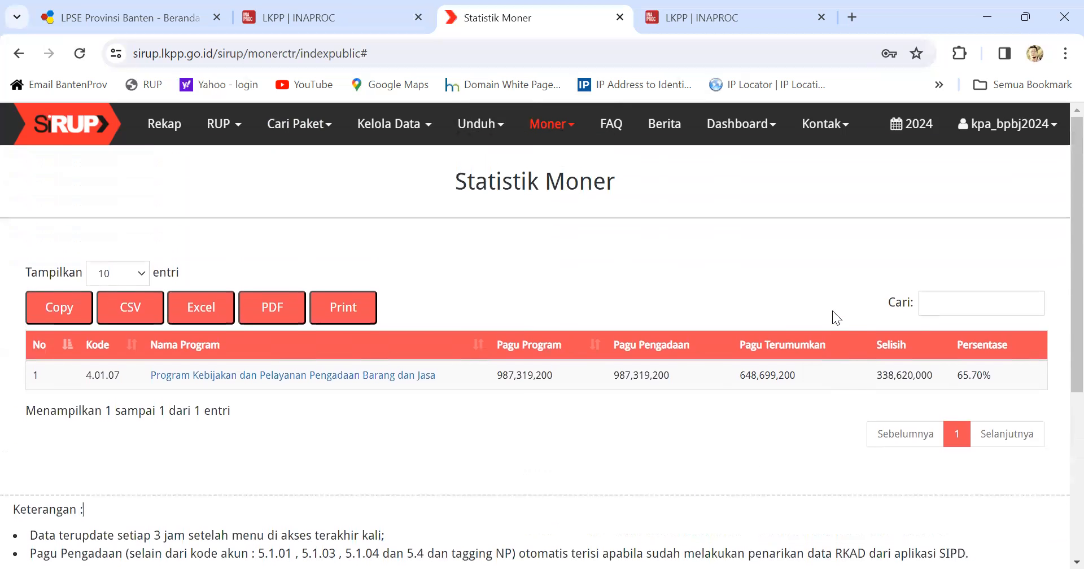
pyautogui.click(422, 376)
# Step: Open the Sub Kegiatan table for Kegiatan Pengelolaan Pengadaan Barang dan Jasa
pyautogui.scroll(-3, 434, 367)
pyautogui.scroll(-3, 426, 420)
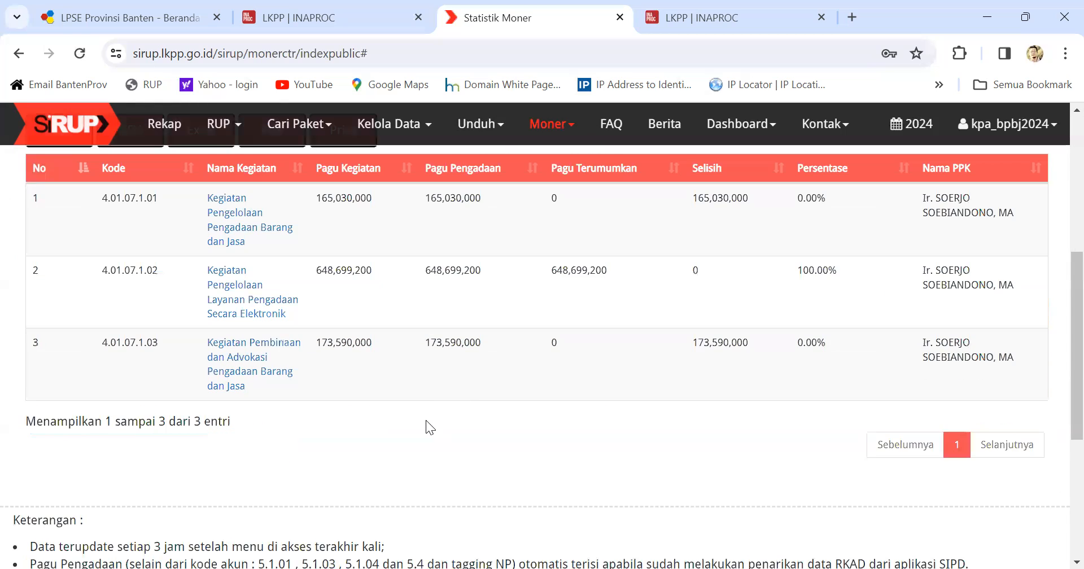
pyautogui.scroll(1, 267, 307)
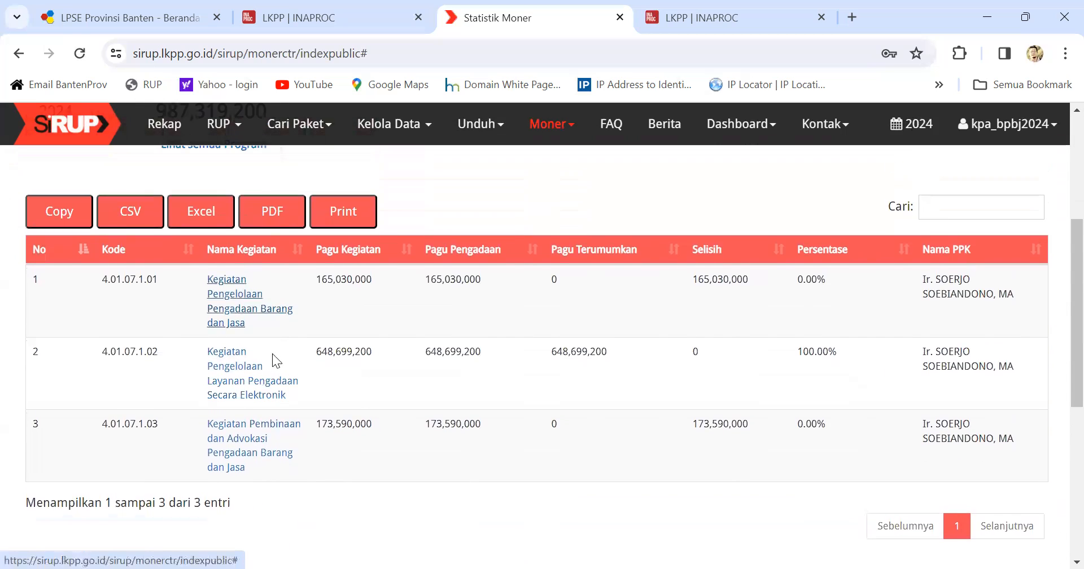
pyautogui.click(249, 297)
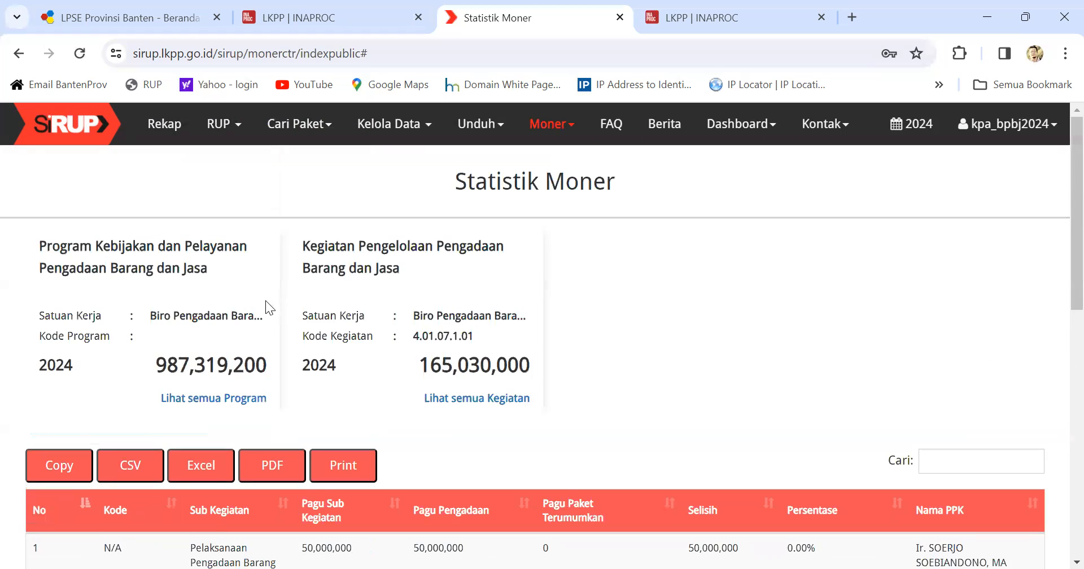
pyautogui.scroll(-3, 383, 335)
pyautogui.scroll(-2, 382, 336)
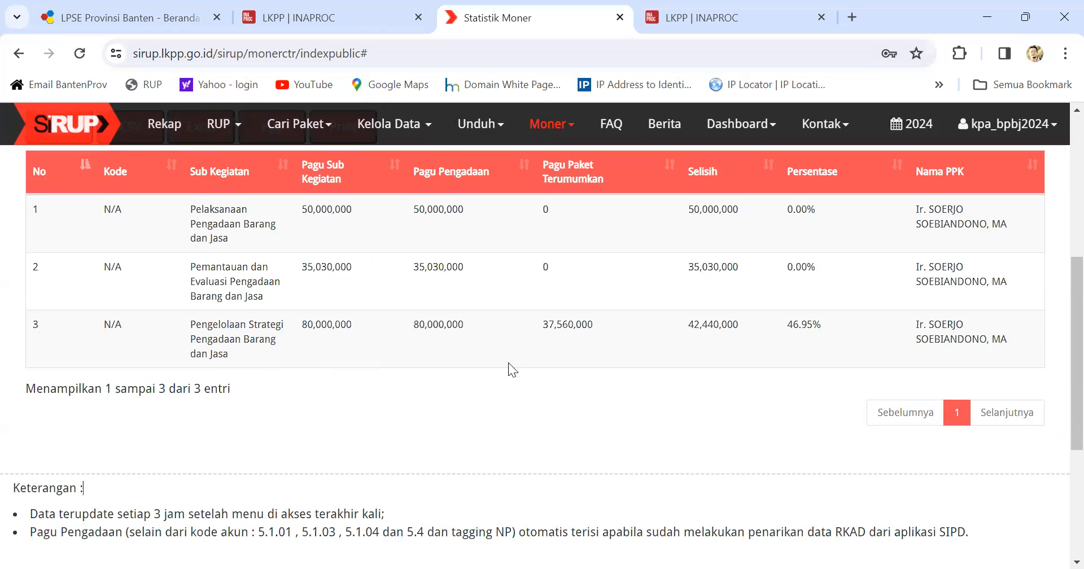
pyautogui.scroll(1, 684, 350)
pyautogui.scroll(-1, 683, 343)
pyautogui.scroll(1, 695, 336)
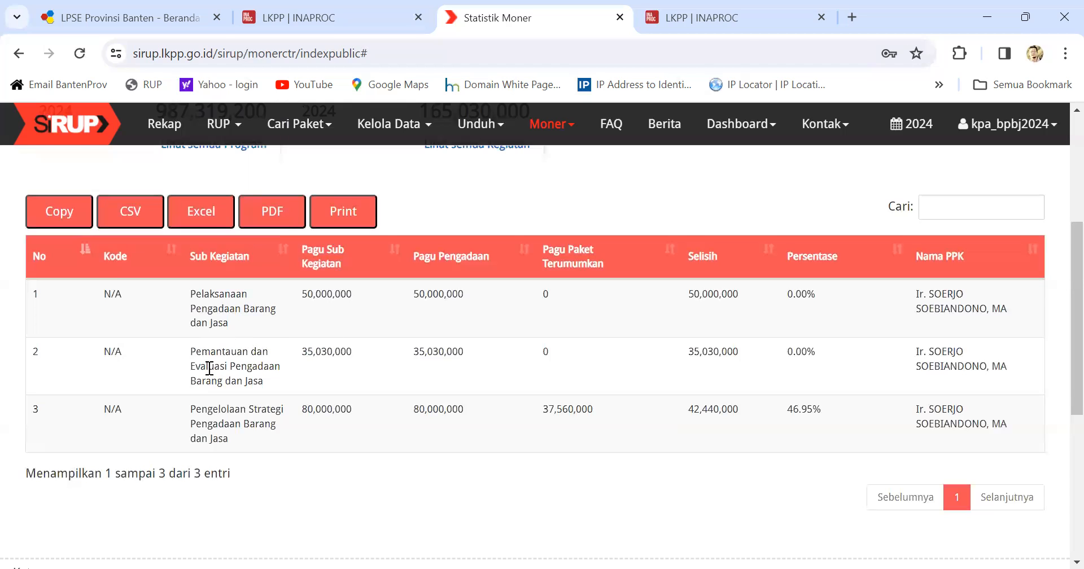
# Step: Highlight the Pemantauan dan Evaluasi and Pelaksanaan Pengadaan Barang dan Jasa sub-activity names
pyautogui.moveTo(189, 350); pyautogui.dragTo(275, 381)
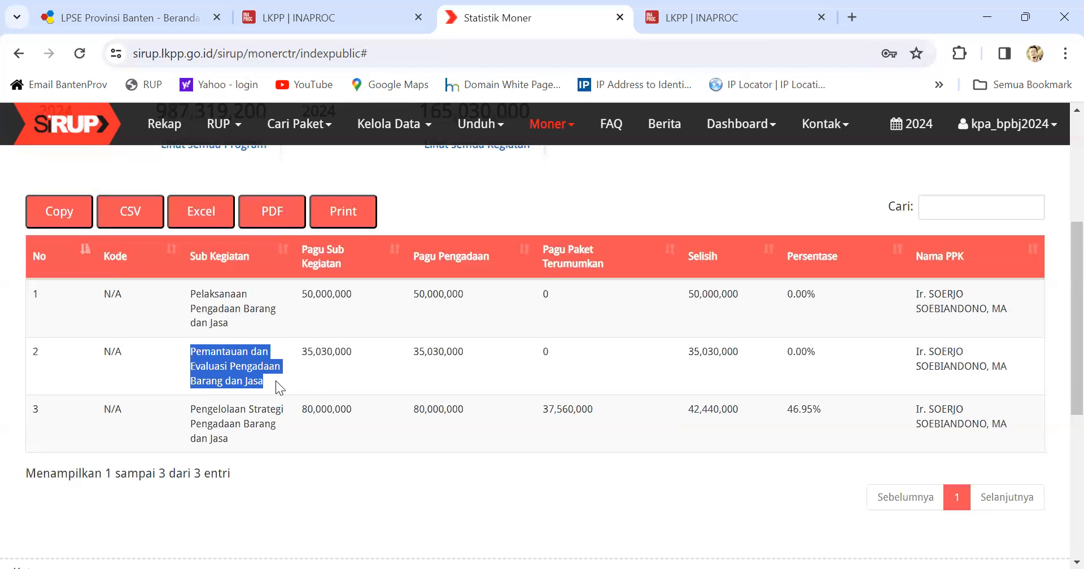
pyautogui.moveTo(191, 294); pyautogui.dragTo(244, 327)
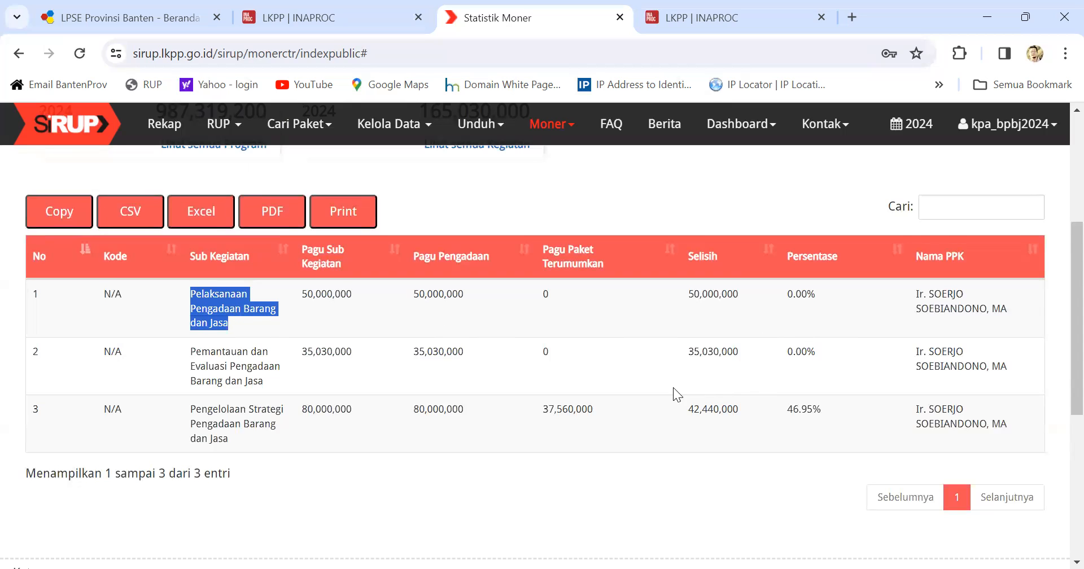
pyautogui.click(518, 401)
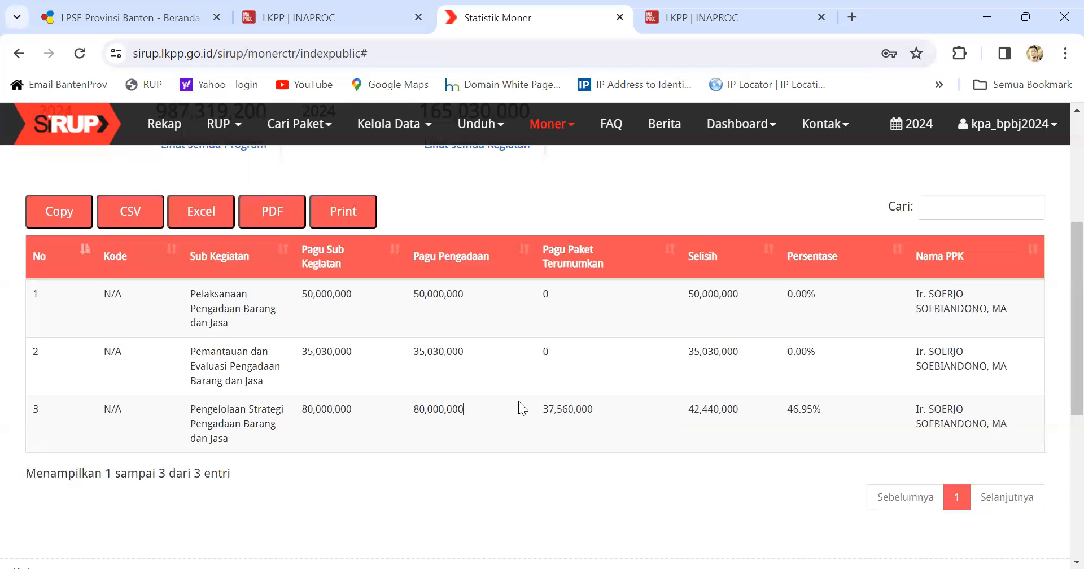